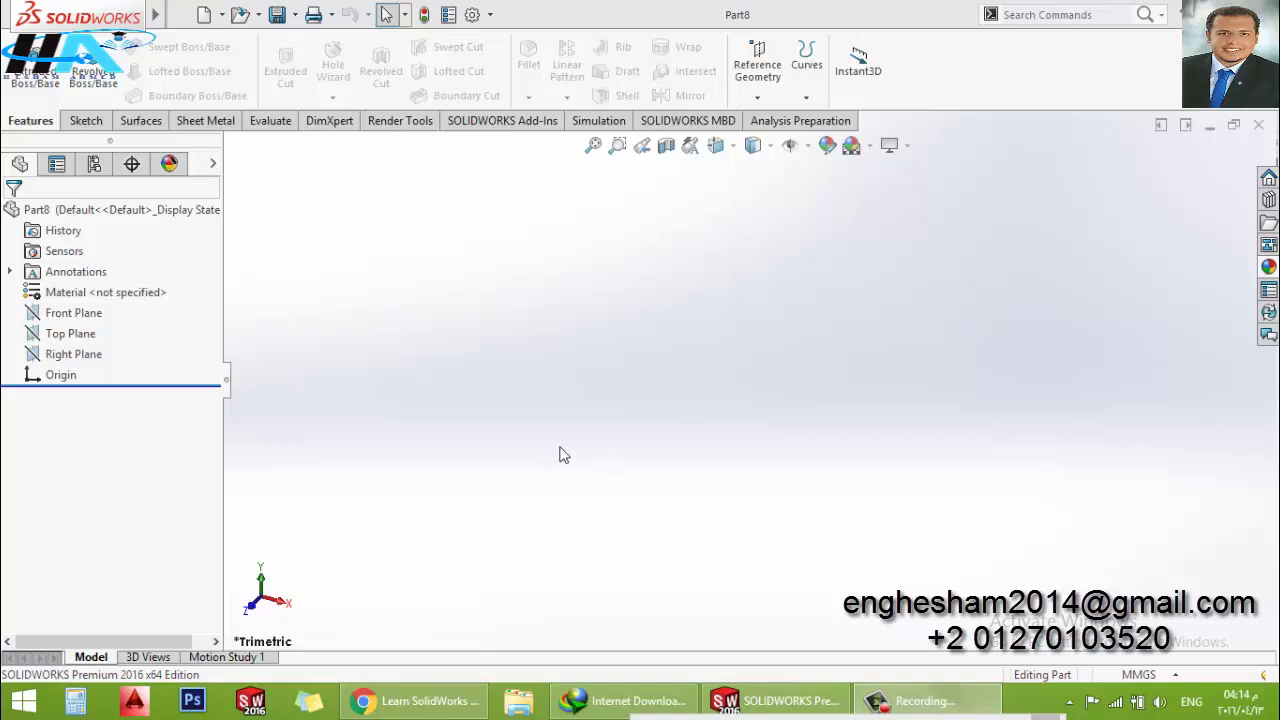
Start a sketch on the Front Plane and draw a center rectangle about the origin
{"action": "left_click", "coordinate": [70, 314]}
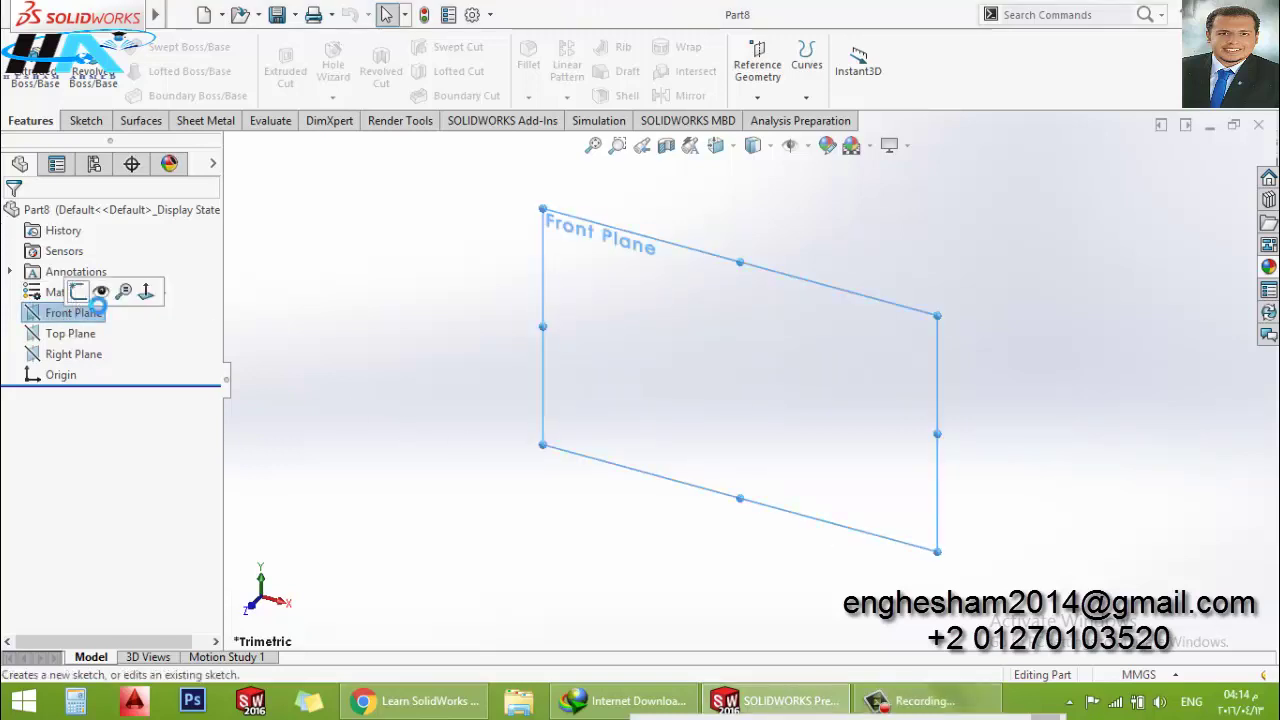
{"action": "left_click", "coordinate": [94, 291]}
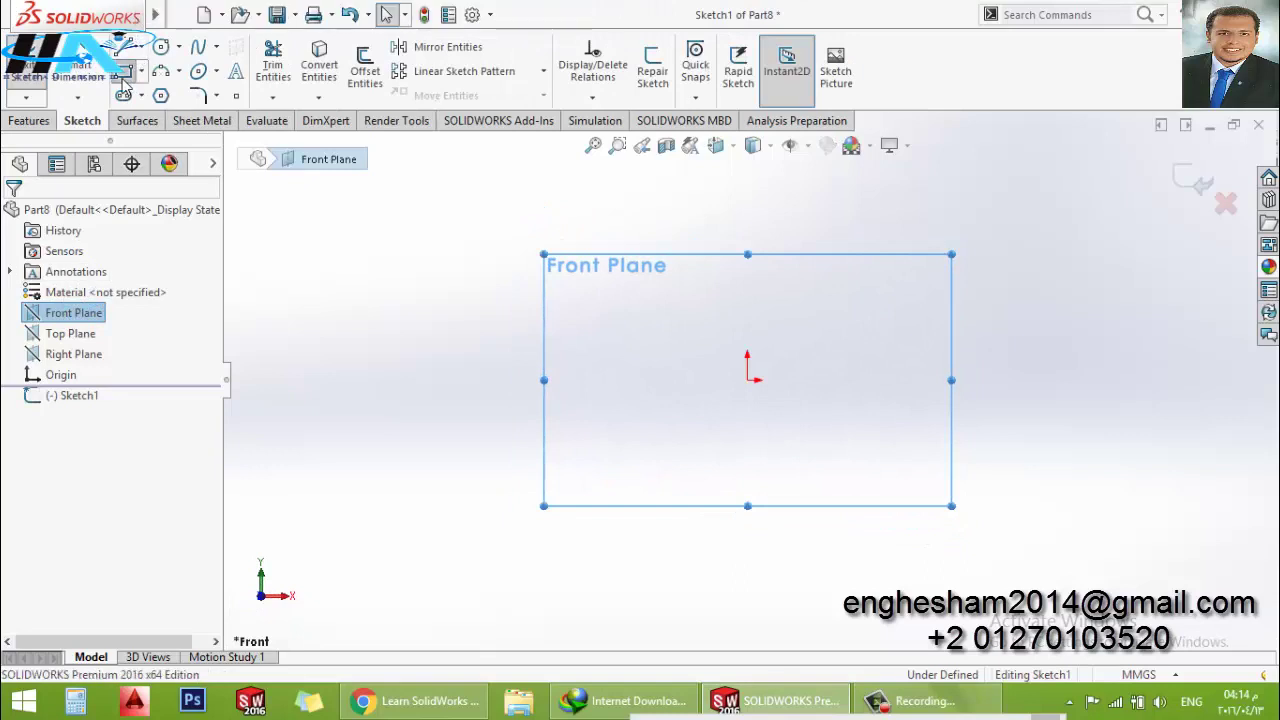
{"action": "left_click", "coordinate": [122, 78]}
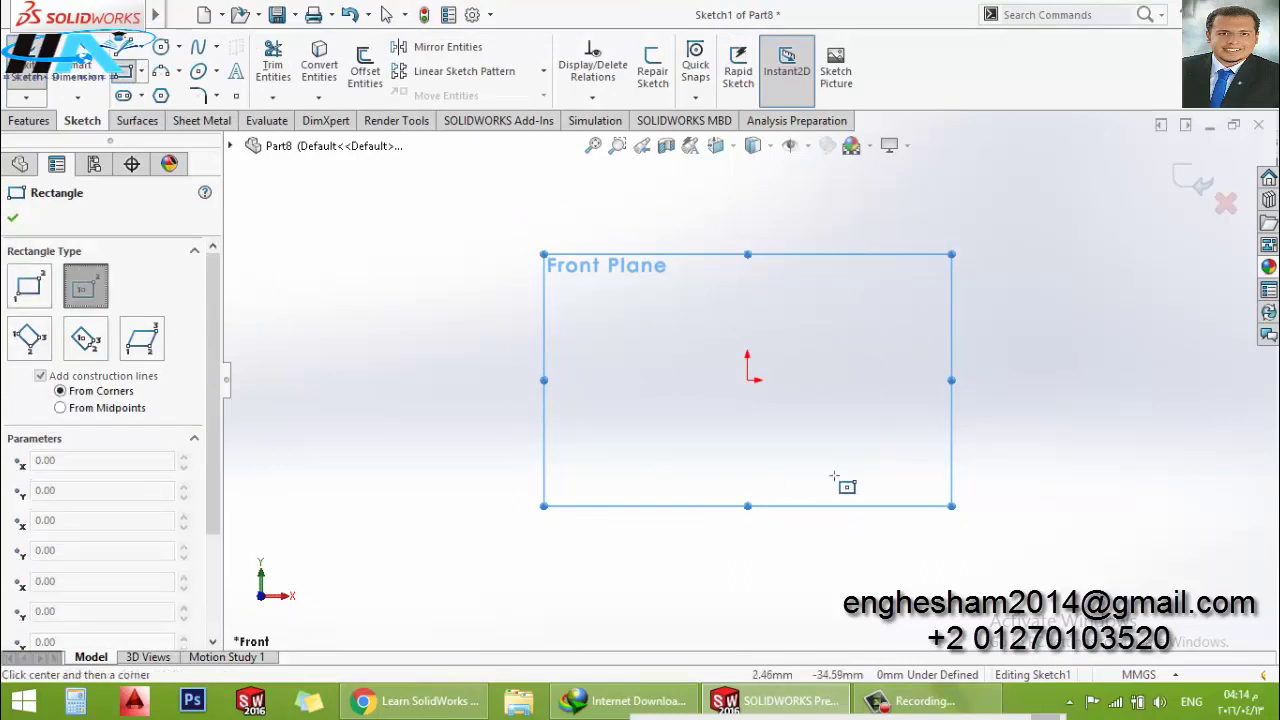
{"action": "left_click", "coordinate": [748, 380]}
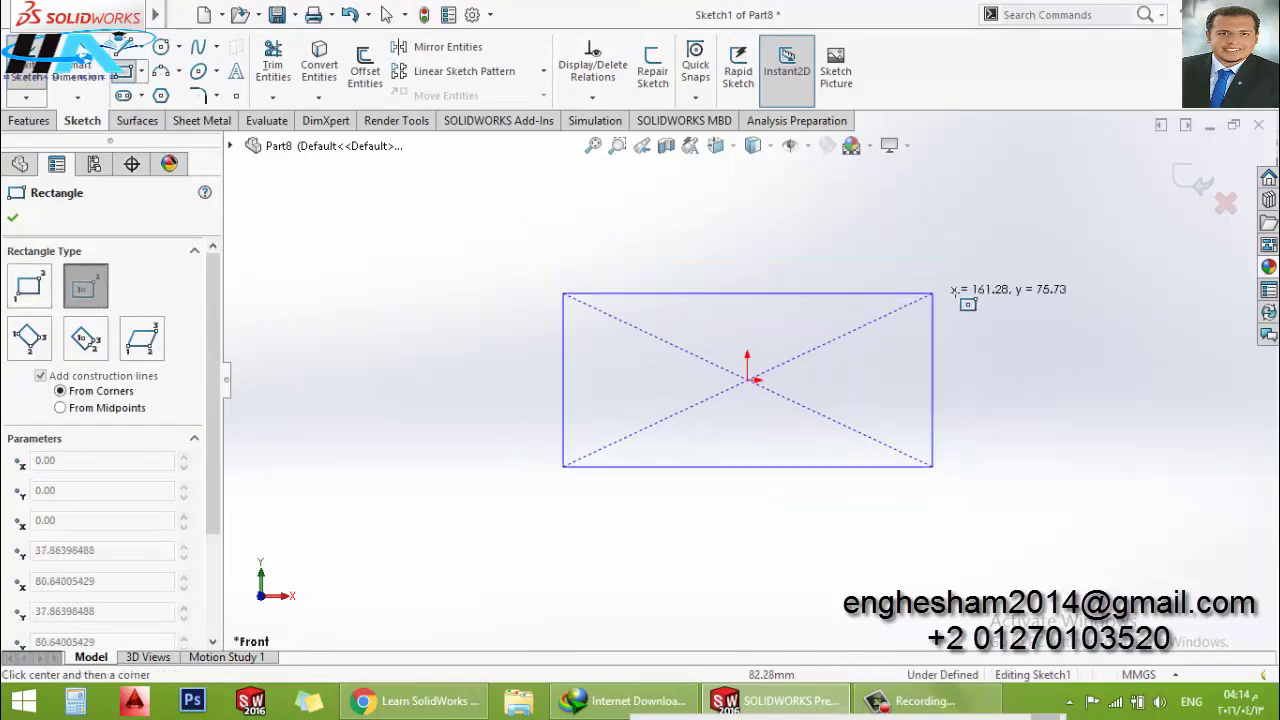
{"action": "left_click", "coordinate": [961, 279]}
{"action": "scroll", "coordinate": [894, 294], "scroll_direction": "up", "scroll_amount": 3}
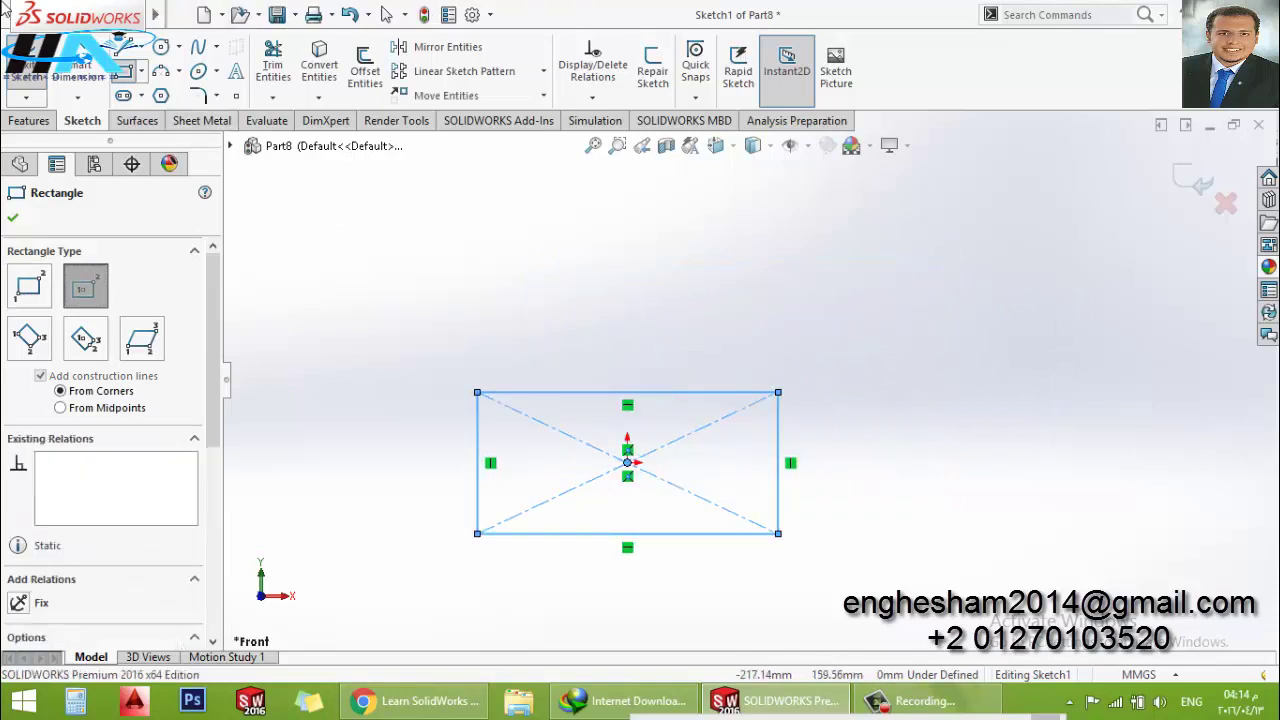
Draw a tilted 3-point corner rectangle above and to the right of it
{"action": "left_click", "coordinate": [38, 352]}
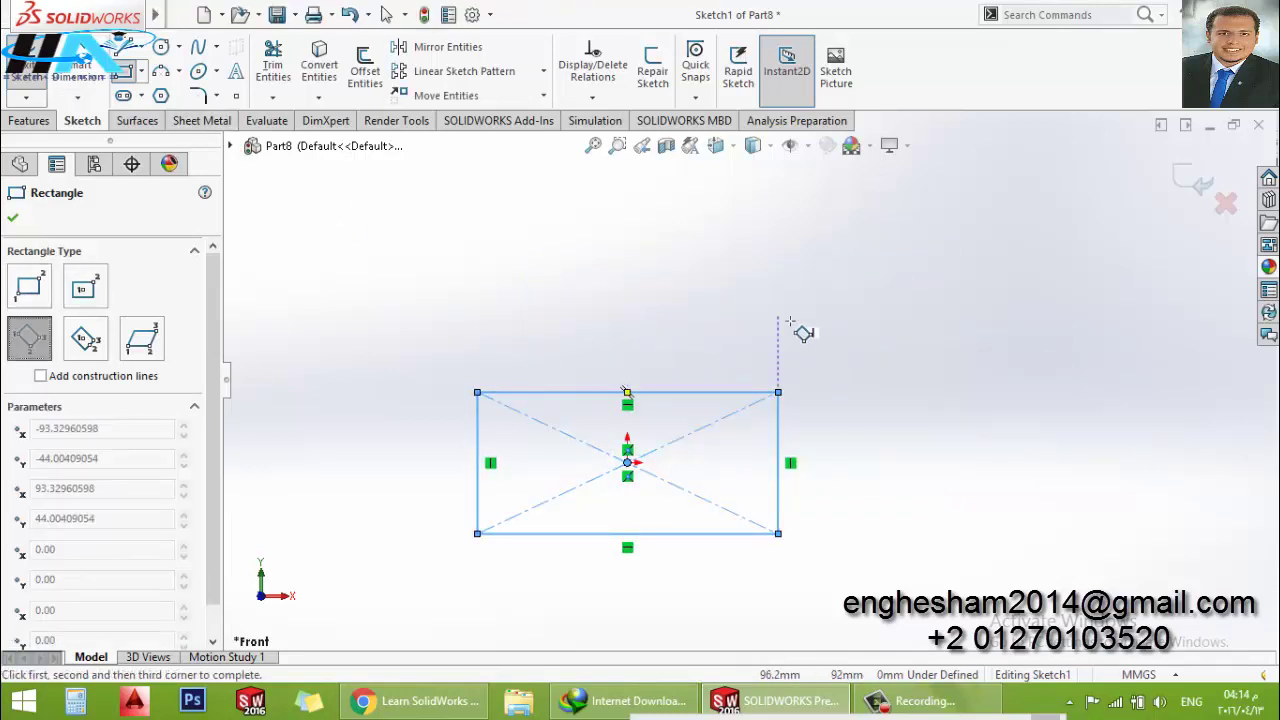
{"action": "left_click", "coordinate": [737, 274]}
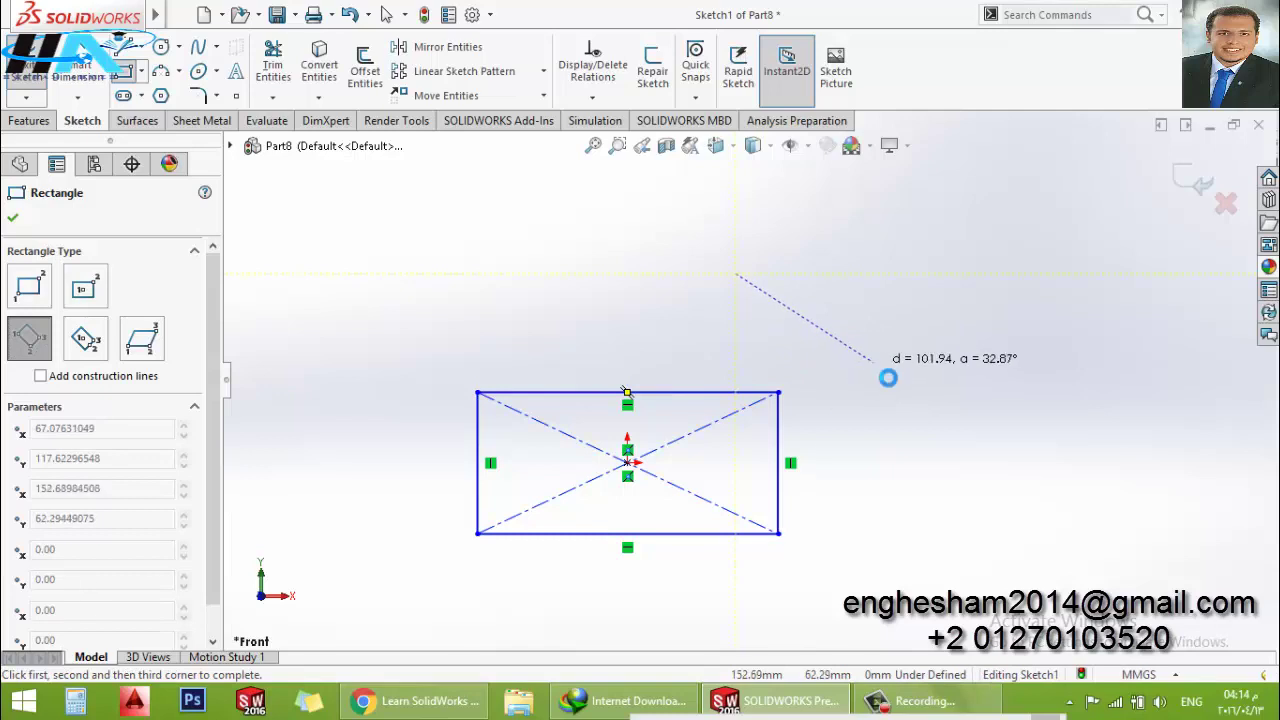
{"action": "left_click", "coordinate": [880, 368]}
{"action": "left_click", "coordinate": [1018, 250]}
{"action": "scroll", "coordinate": [929, 309], "scroll_direction": "up", "scroll_amount": 2}
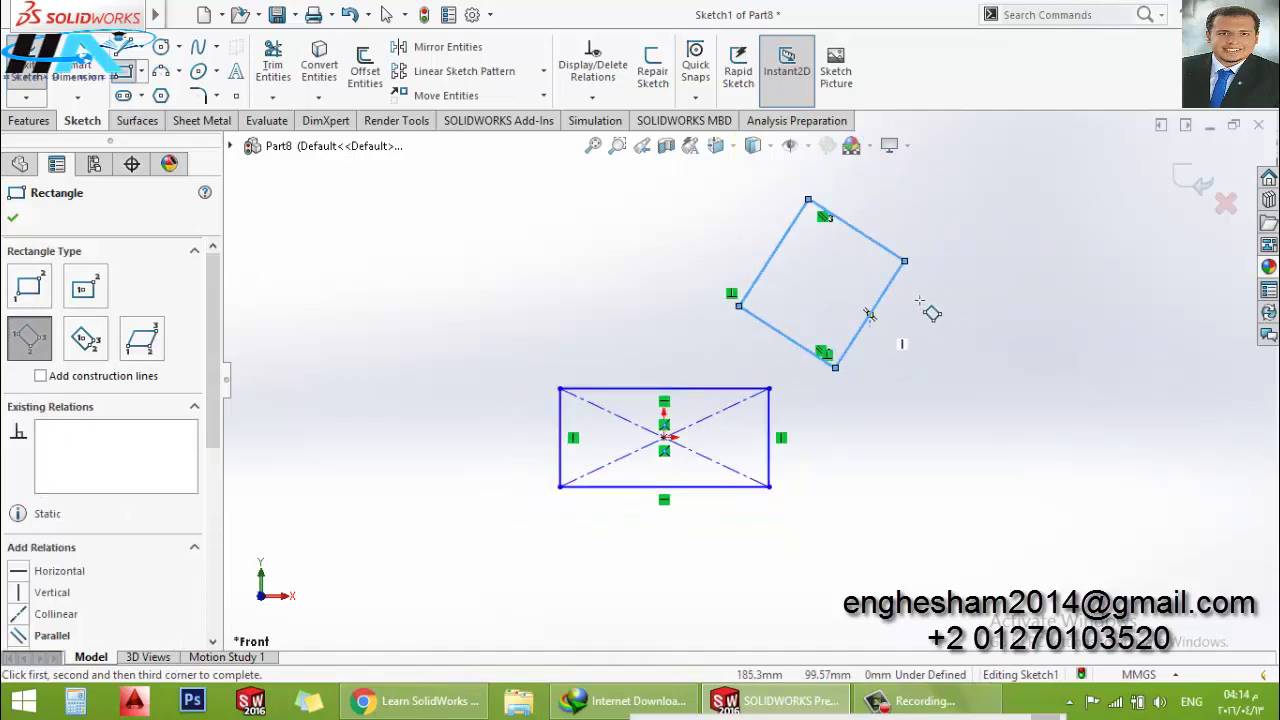
{"action": "scroll", "coordinate": [929, 309], "scroll_direction": "down", "scroll_amount": 1}
{"action": "left_click", "coordinate": [78, 68]}
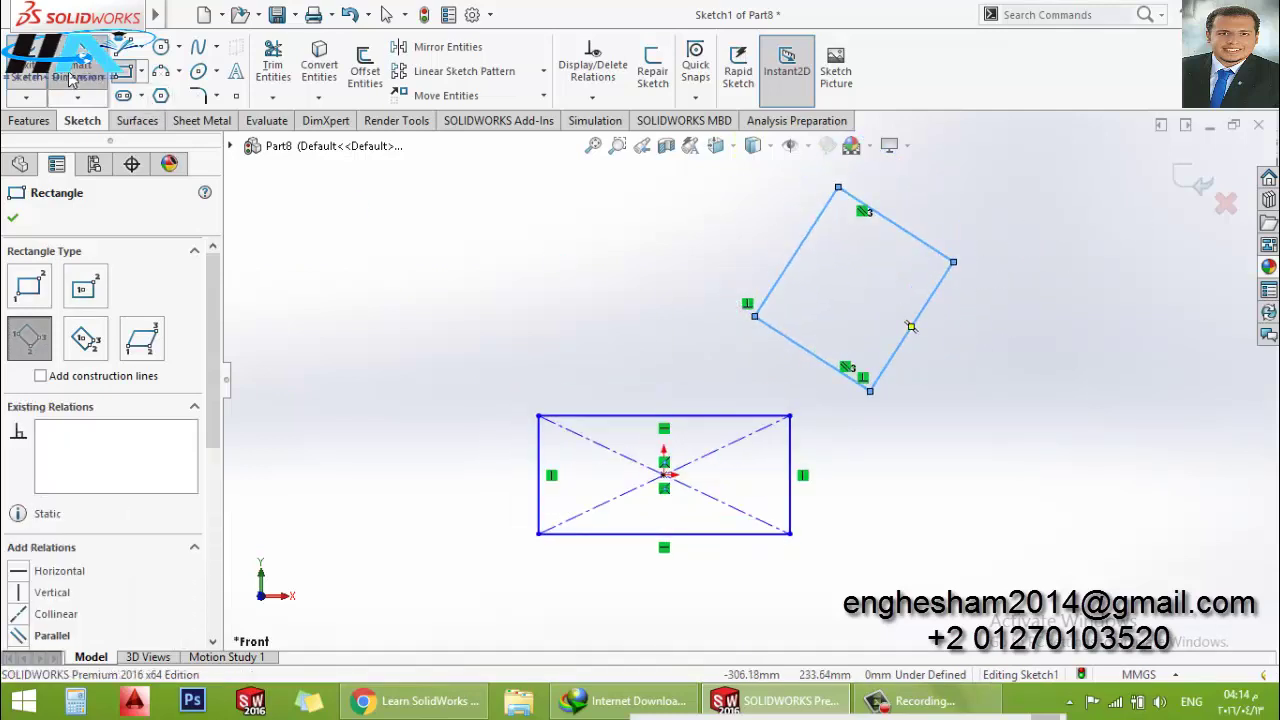
Dimension the centred rectangle 135 tall by 450 wide
{"action": "left_click", "coordinate": [539, 505]}
{"action": "left_click", "coordinate": [478, 490]}
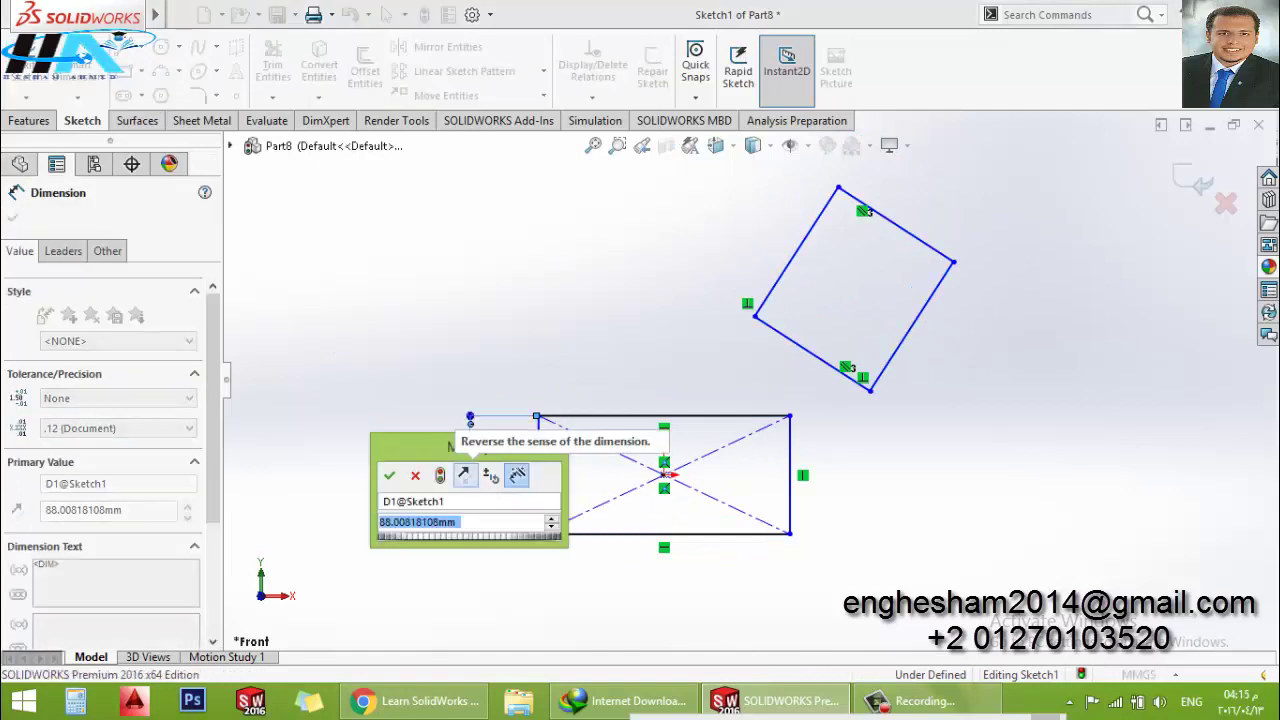
{"action": "type", "text": "135"}
{"action": "key", "text": "Return"}
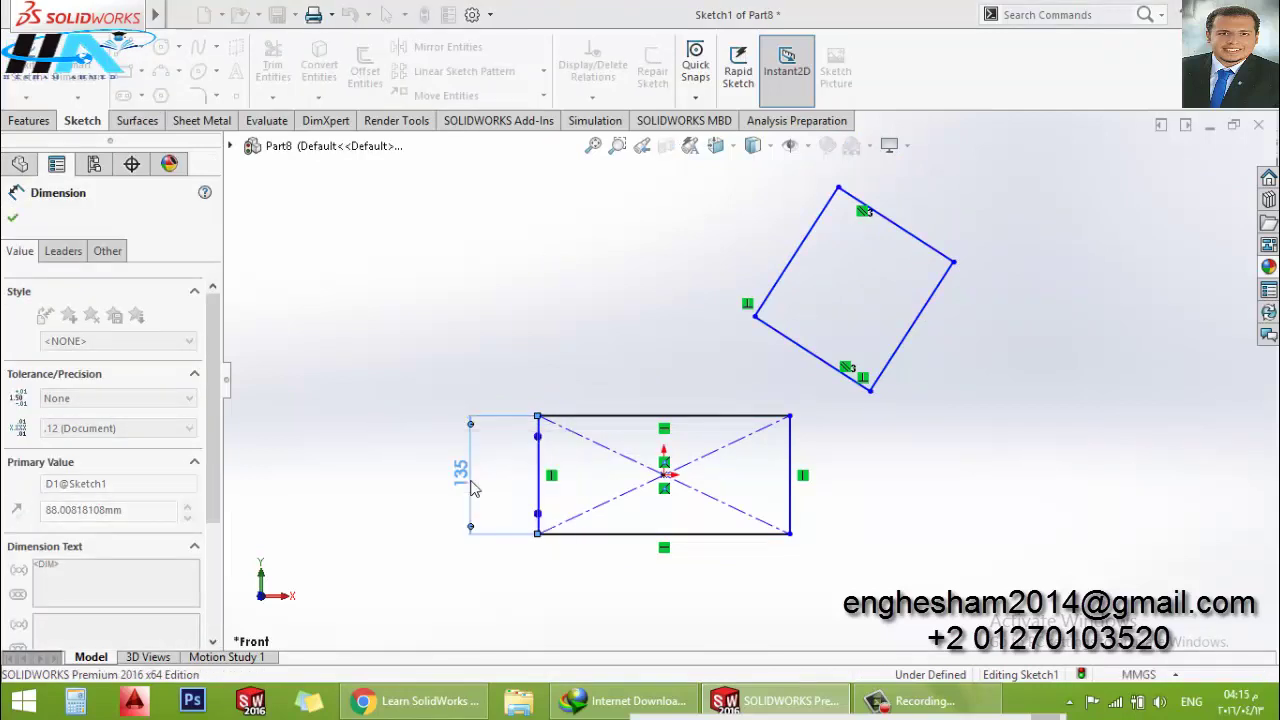
{"action": "left_click", "coordinate": [615, 534]}
{"action": "left_click", "coordinate": [617, 618]}
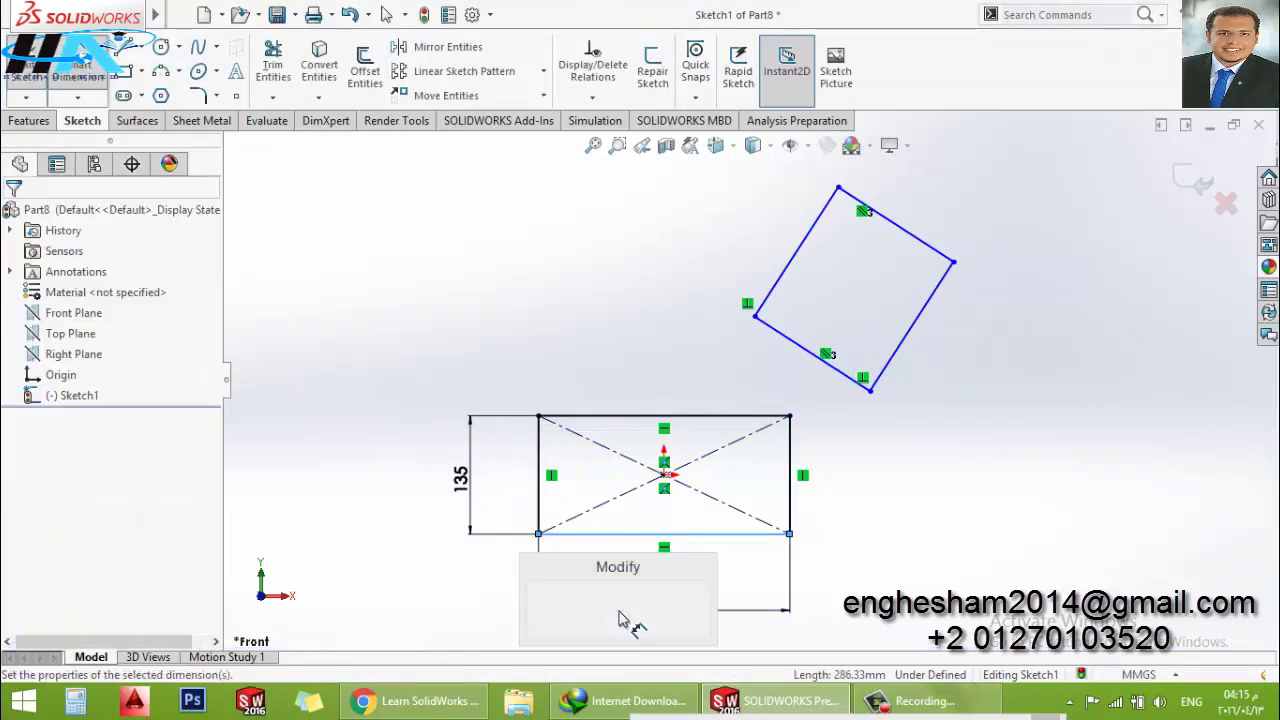
{"action": "type", "text": "450"}
{"action": "key", "text": "Return"}
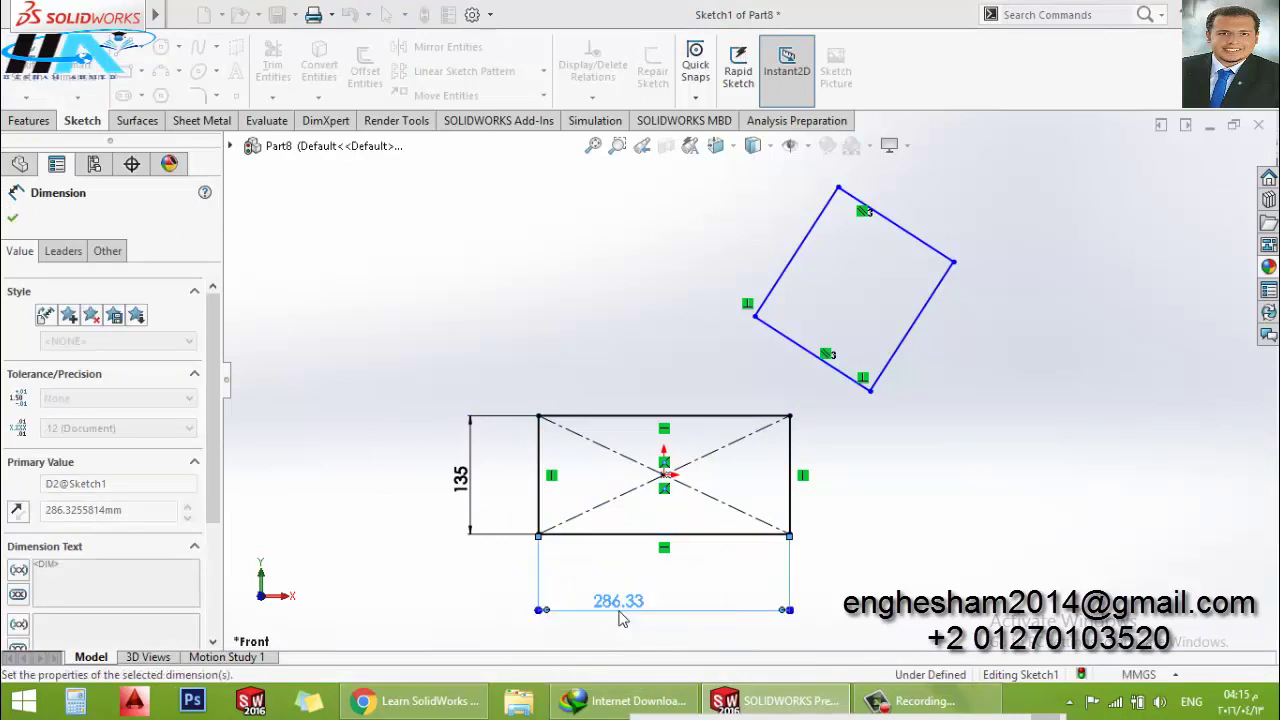
{"action": "scroll", "coordinate": [790, 385], "scroll_direction": "down", "scroll_amount": 3}
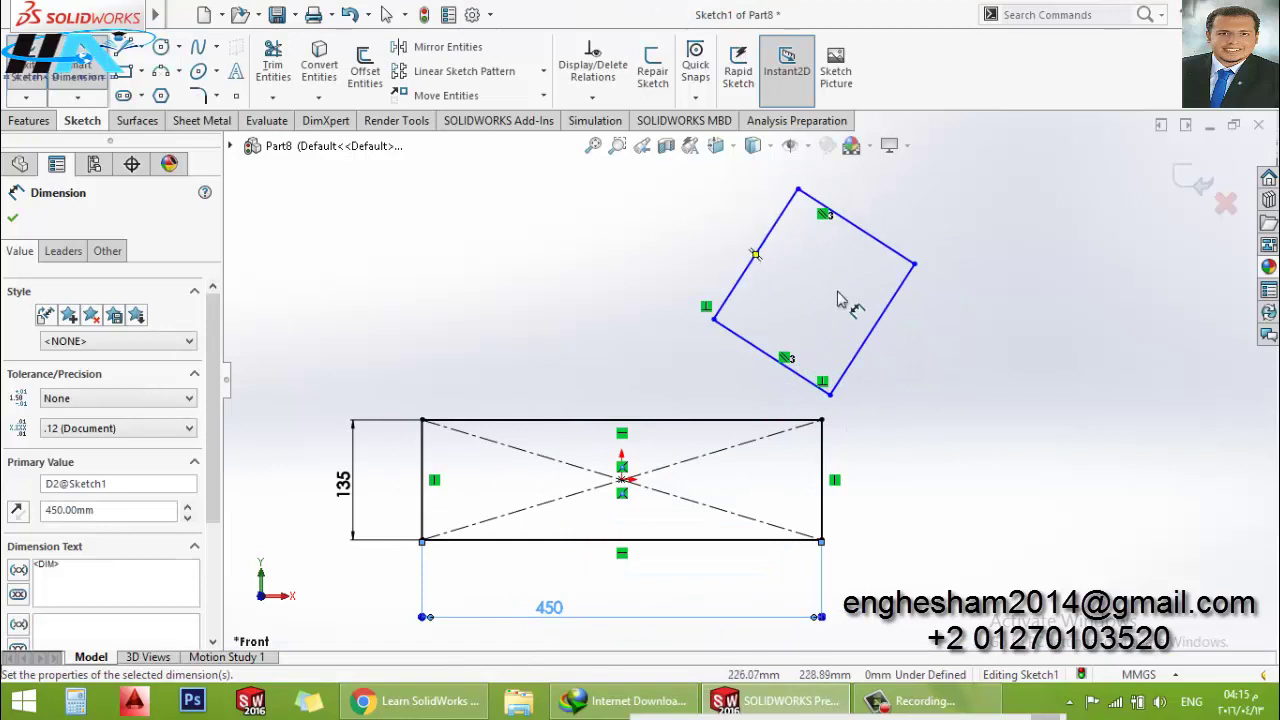
Dimension the tilted rectangle's long edge 375 and short edge 90
{"action": "left_click", "coordinate": [918, 316]}
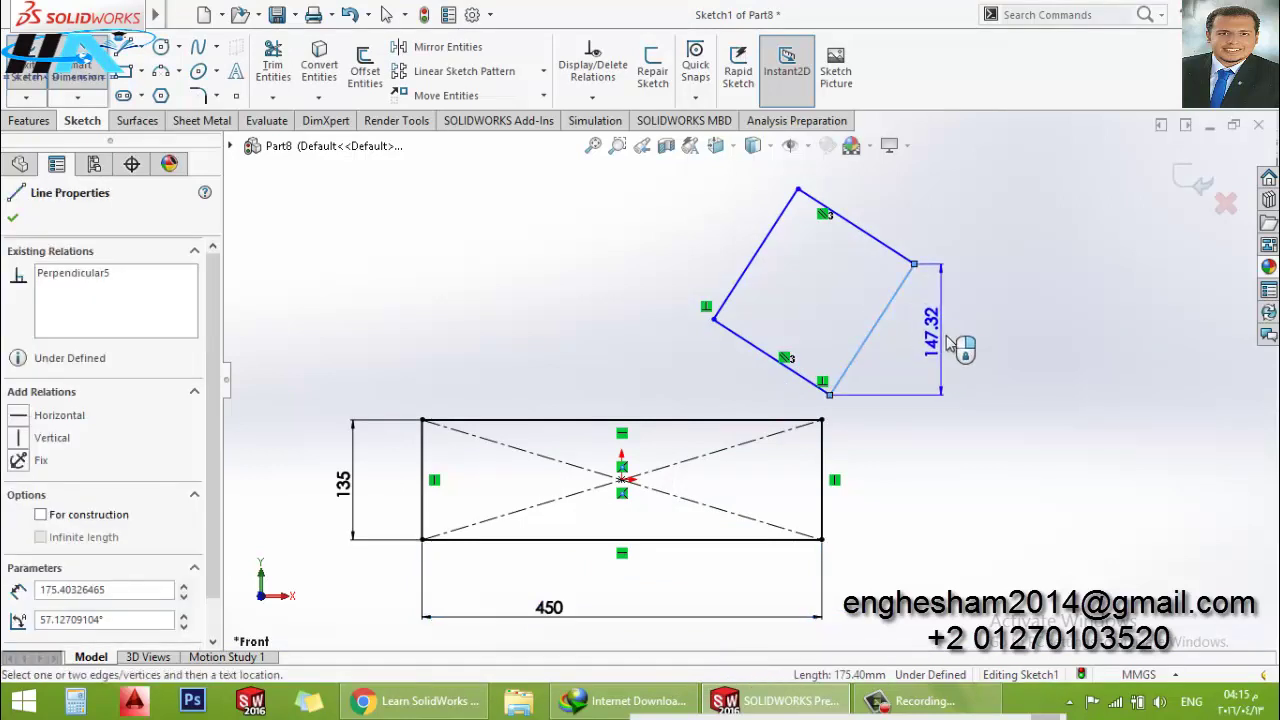
{"action": "left_click", "coordinate": [905, 364]}
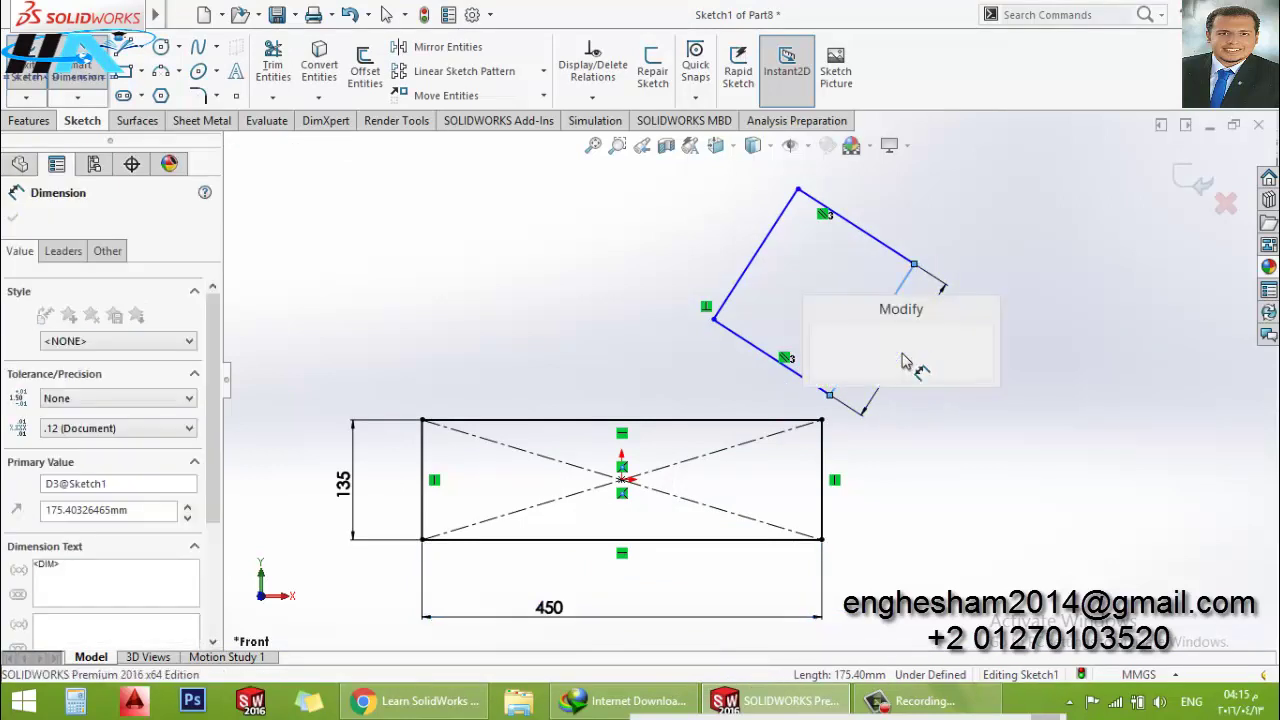
{"action": "type", "text": "375"}
{"action": "key", "text": "Return"}
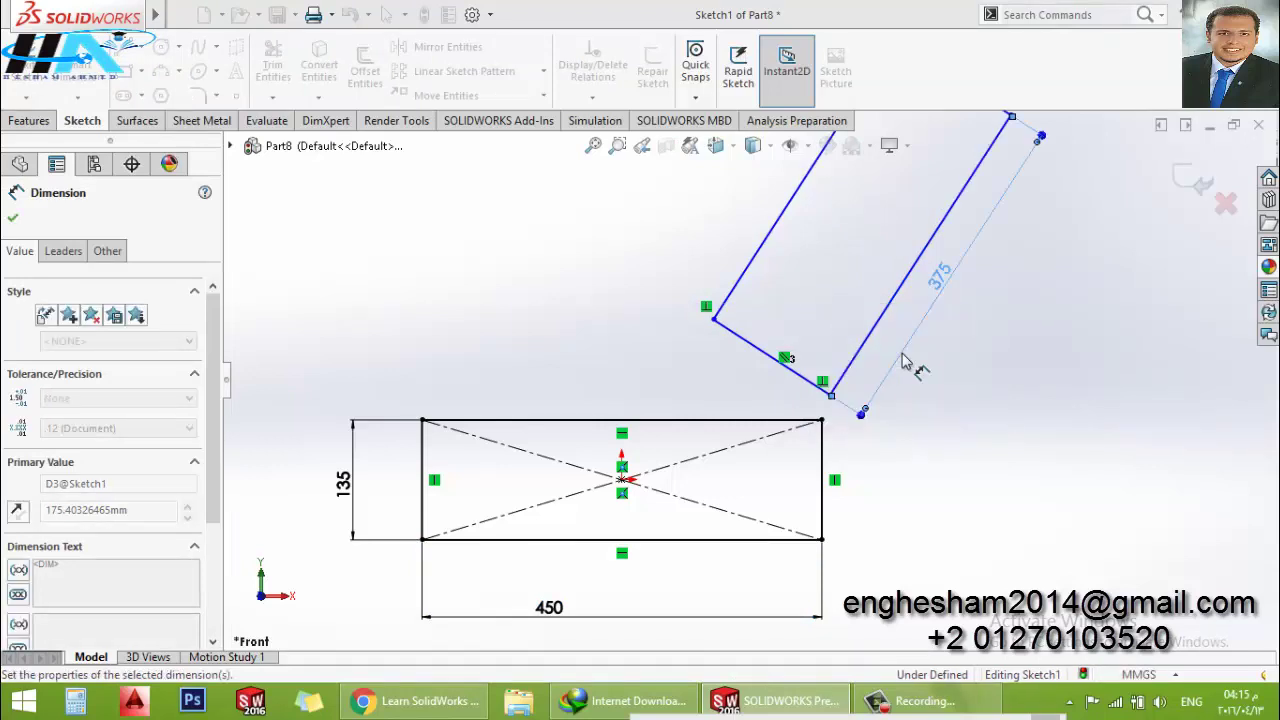
{"action": "scroll", "coordinate": [828, 255], "scroll_direction": "up", "scroll_amount": 2}
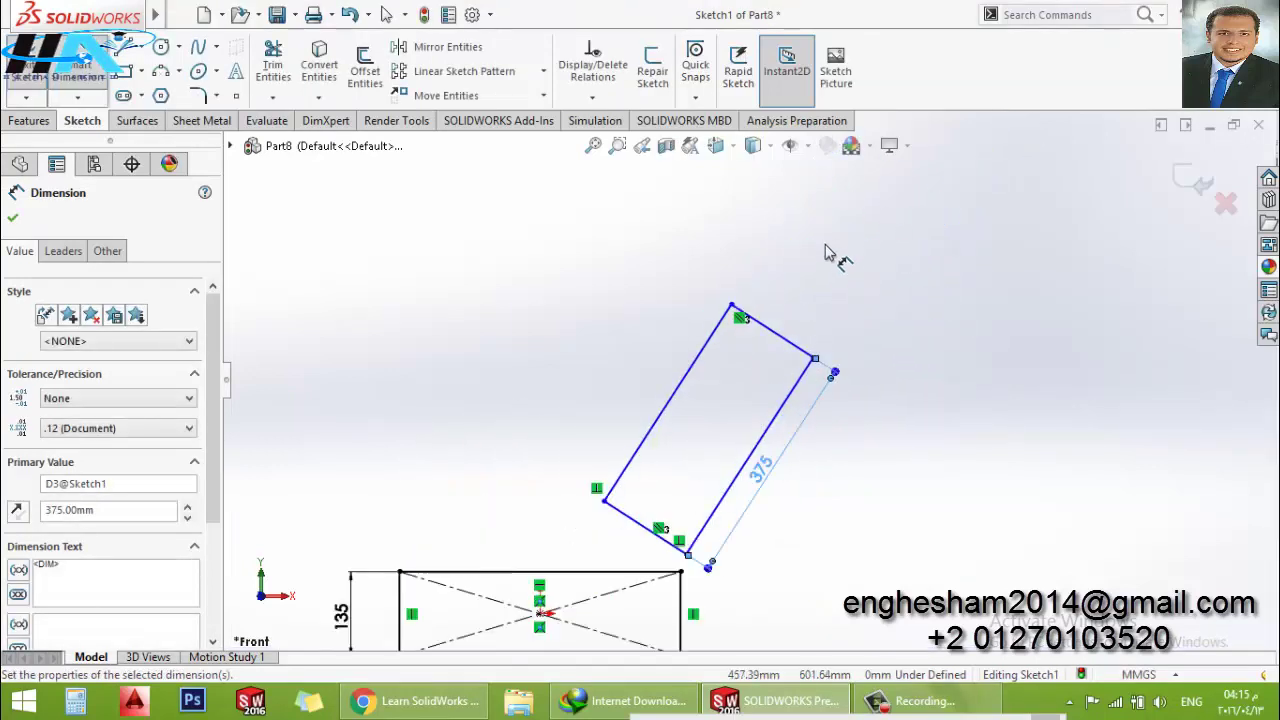
{"action": "left_click", "coordinate": [800, 349]}
{"action": "left_click", "coordinate": [826, 300]}
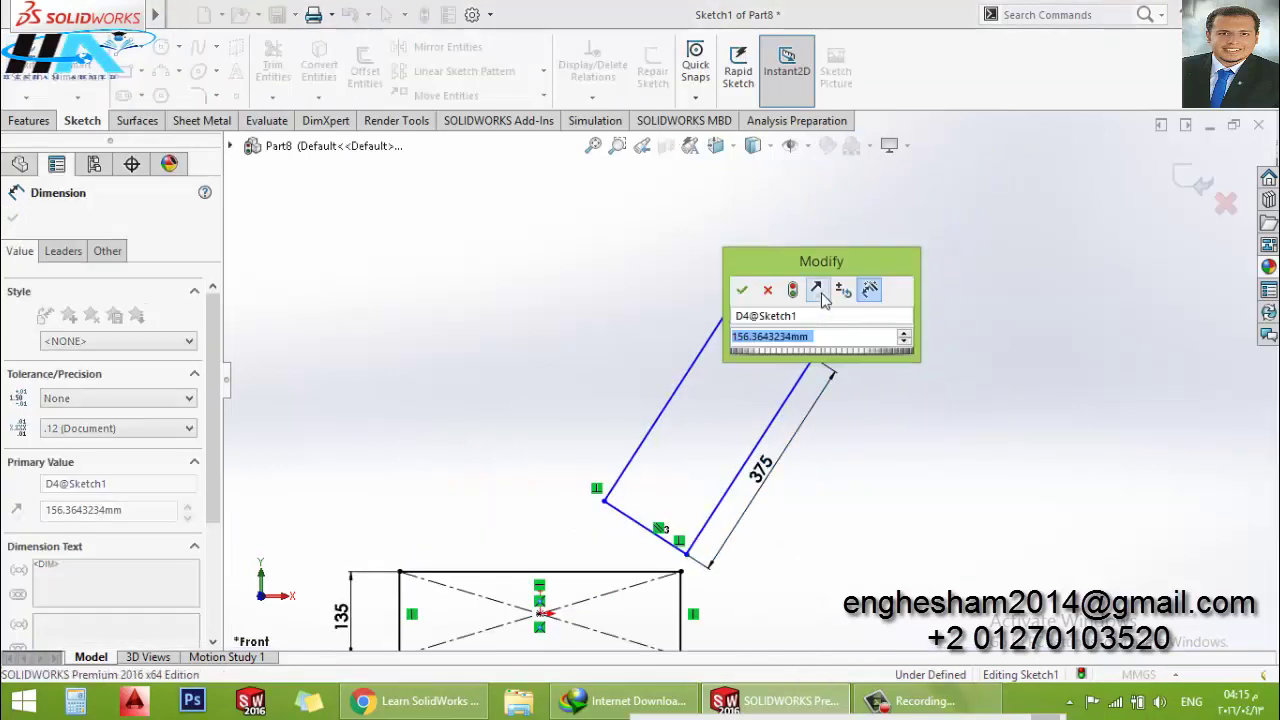
{"action": "type", "text": "90"}
{"action": "key", "text": "Return"}
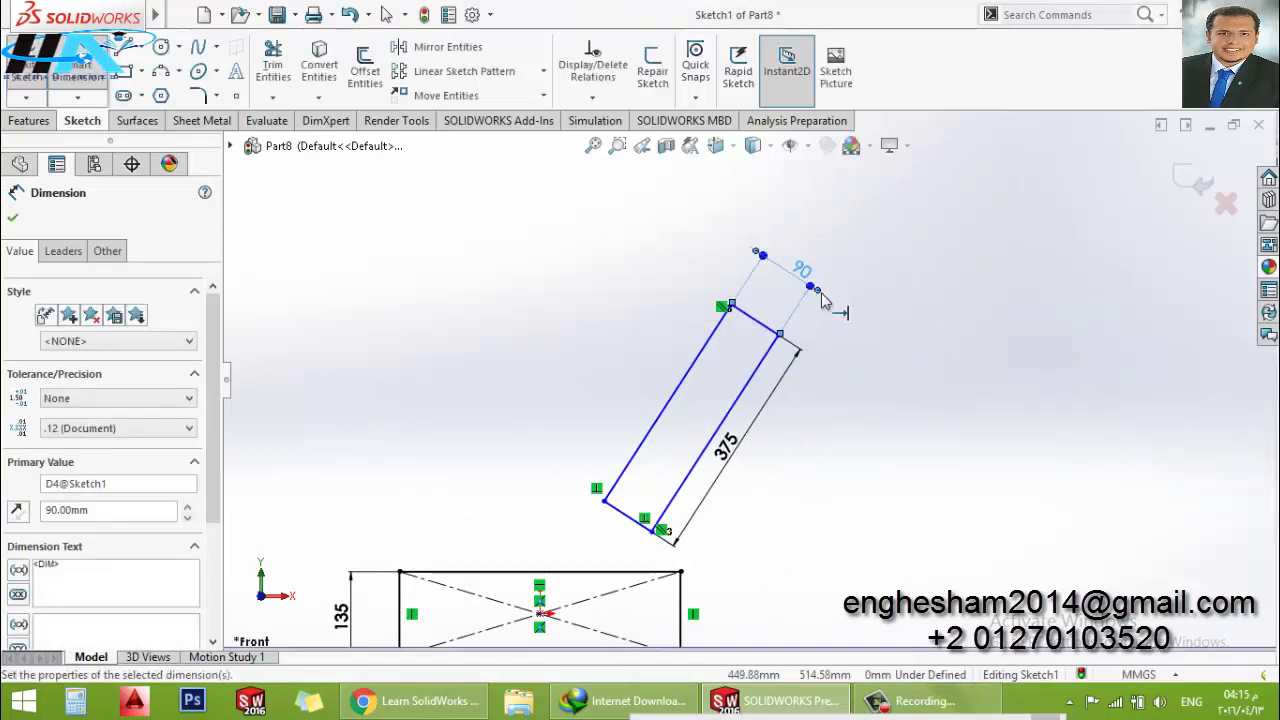
{"action": "scroll", "coordinate": [728, 537], "scroll_direction": "up", "scroll_amount": 1}
{"action": "scroll", "coordinate": [700, 510], "scroll_direction": "down", "scroll_amount": 2}
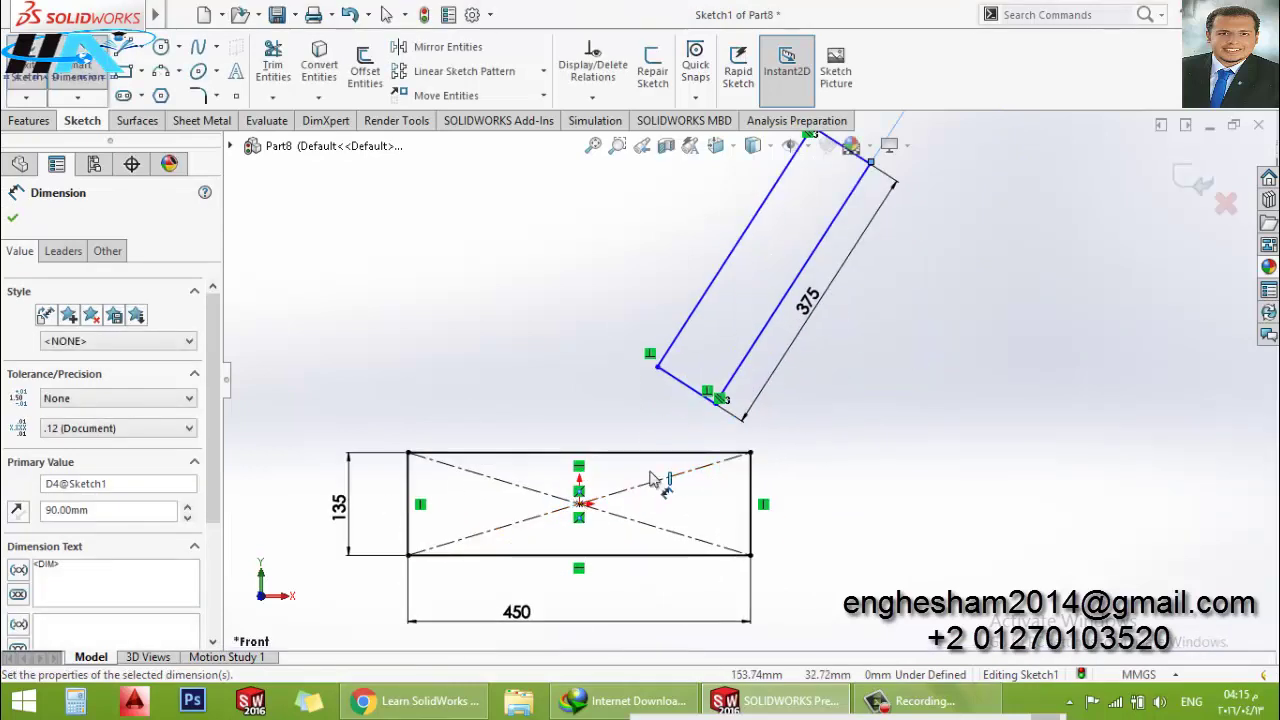
Locate the tilted rectangle's lower corner 82.5 vertically and 7.5 horizontally from the seat's top-right corner
{"action": "left_click", "coordinate": [751, 454]}
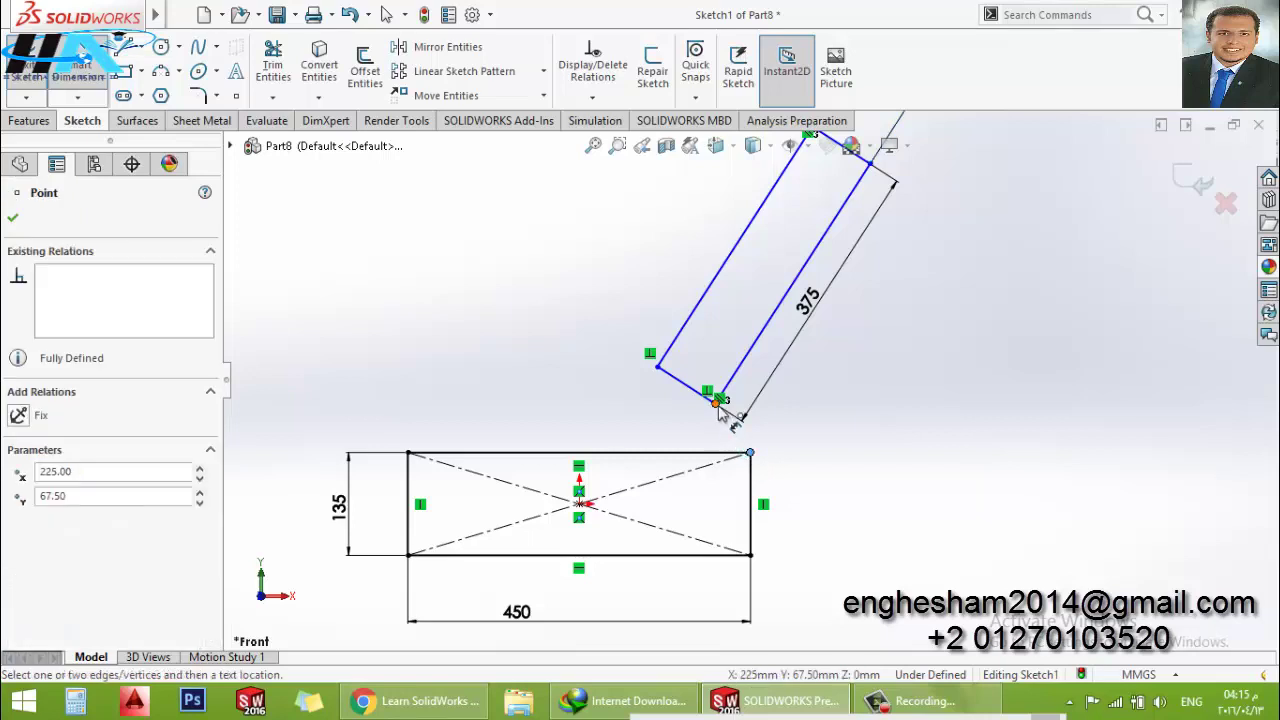
{"action": "left_click", "coordinate": [717, 403]}
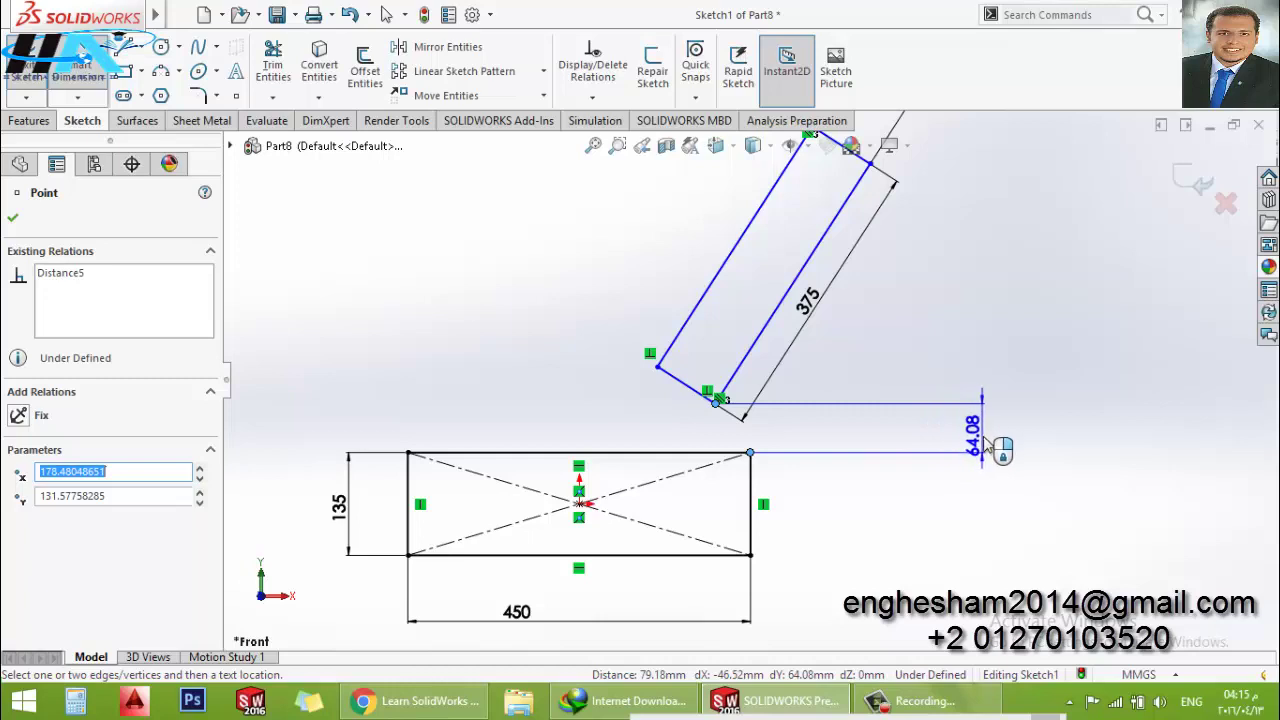
{"action": "left_click", "coordinate": [950, 440]}
{"action": "type", "text": "8"}
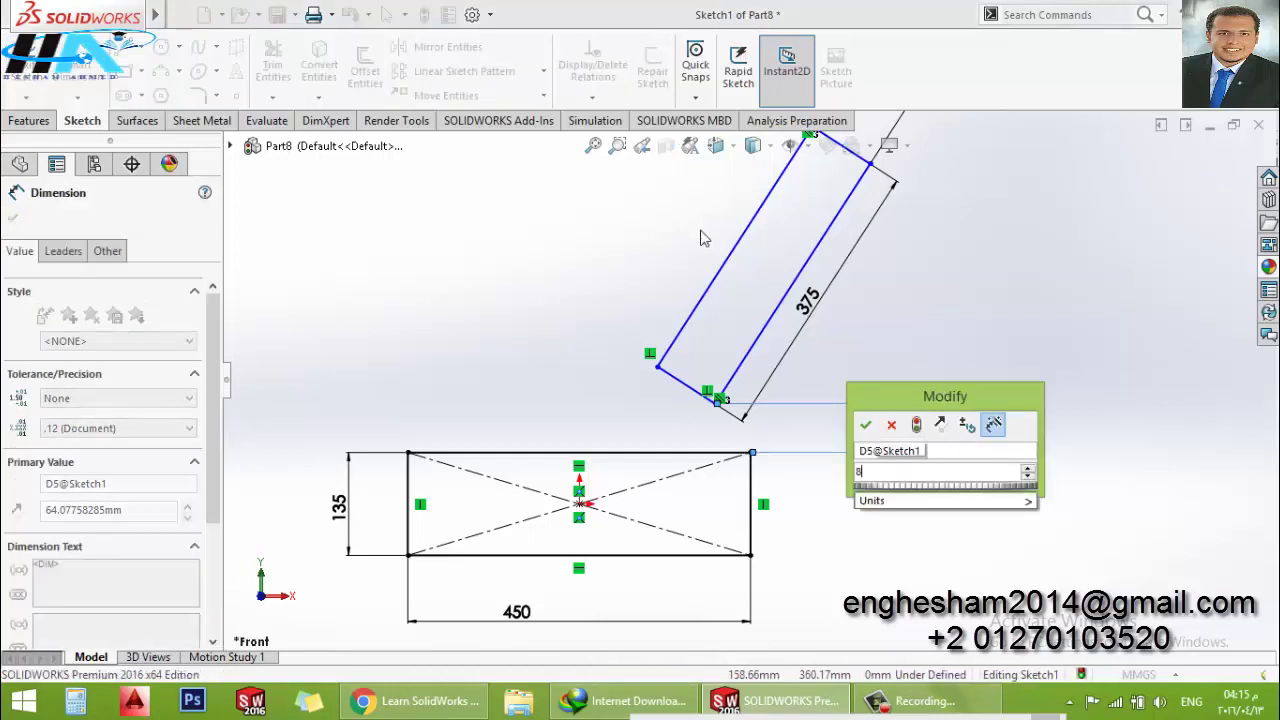
{"action": "type", "text": "2.5"}
{"action": "key", "text": "Return"}
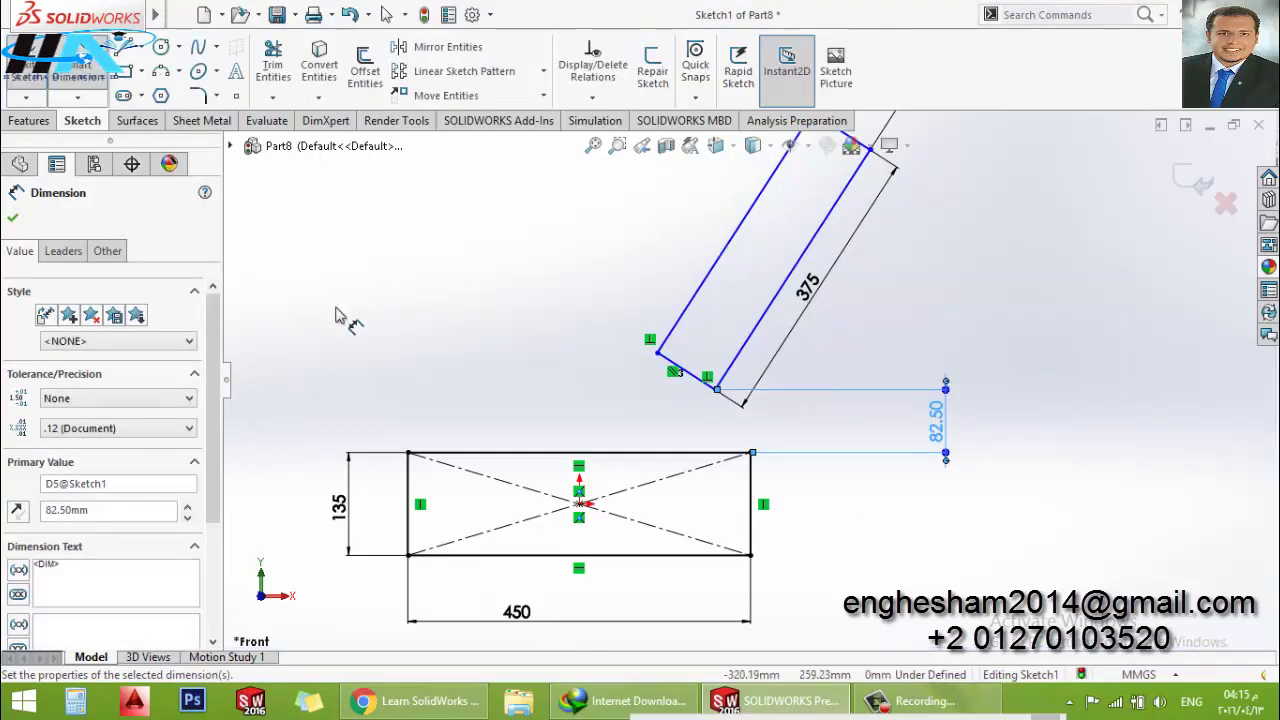
{"action": "left_click", "coordinate": [714, 391]}
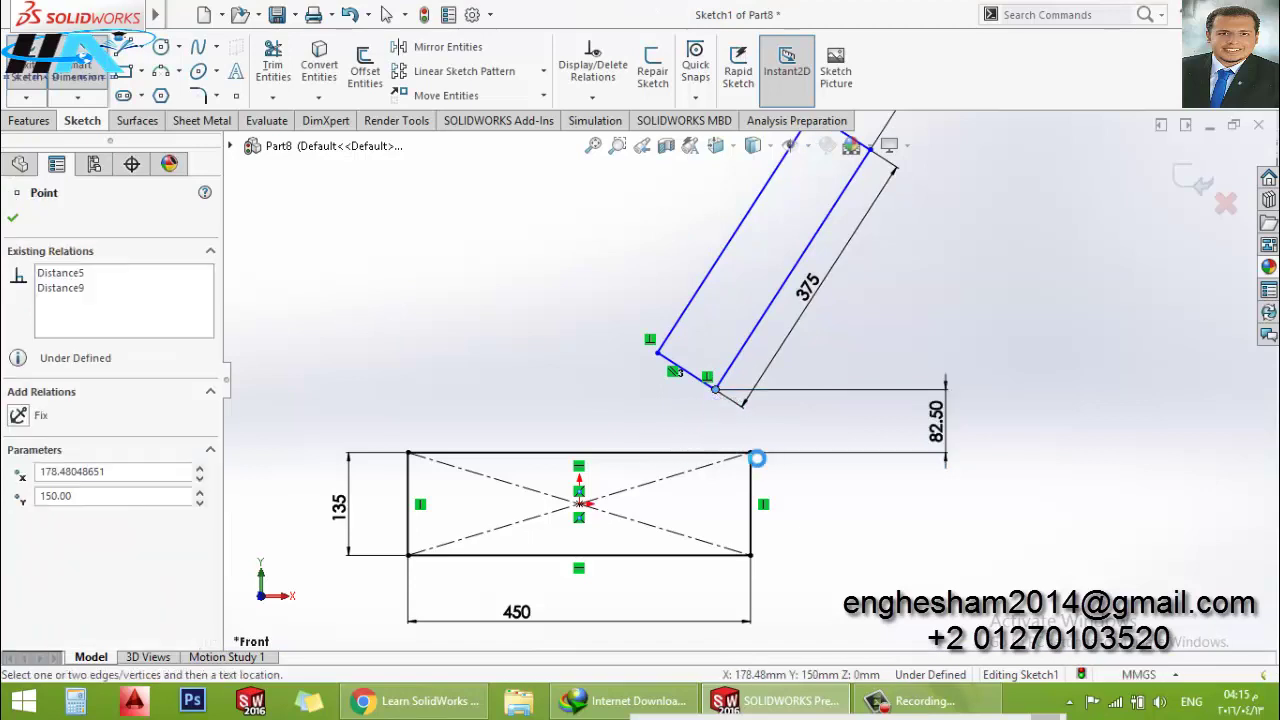
{"action": "left_click", "coordinate": [751, 455]}
{"action": "left_click", "coordinate": [727, 509]}
{"action": "type", "text": "-7."}
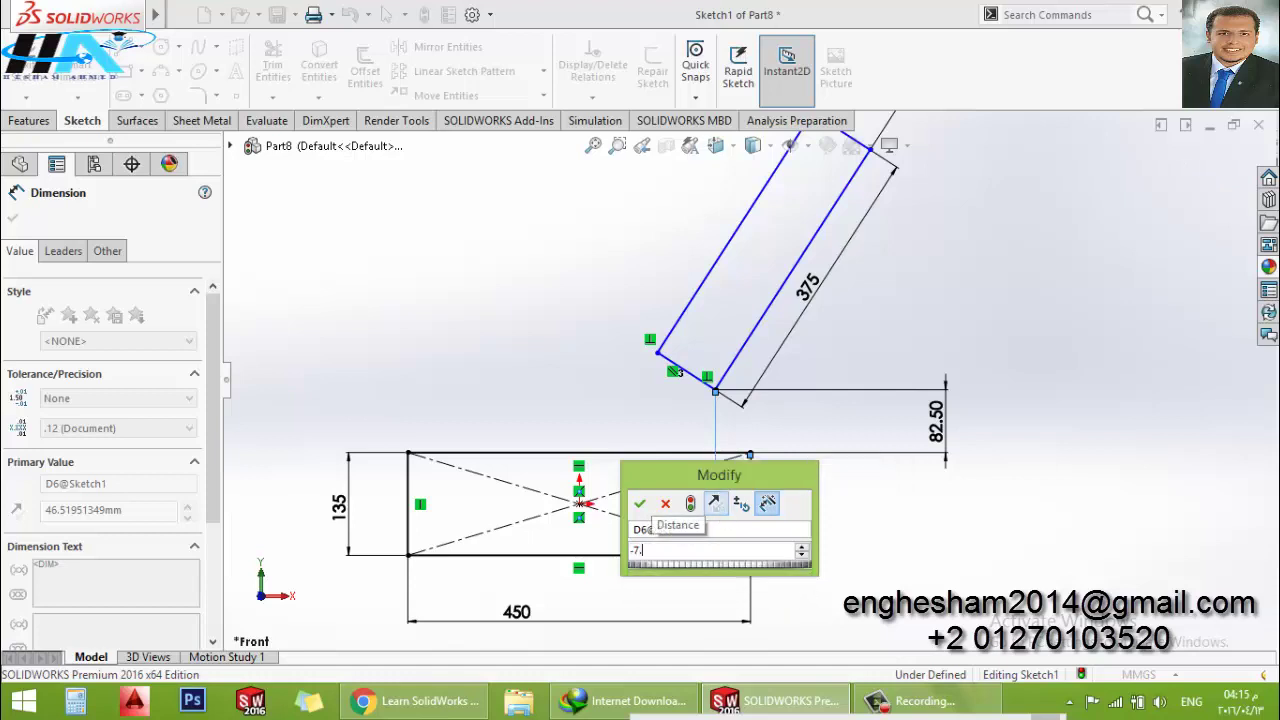
{"action": "key", "text": "Return"}
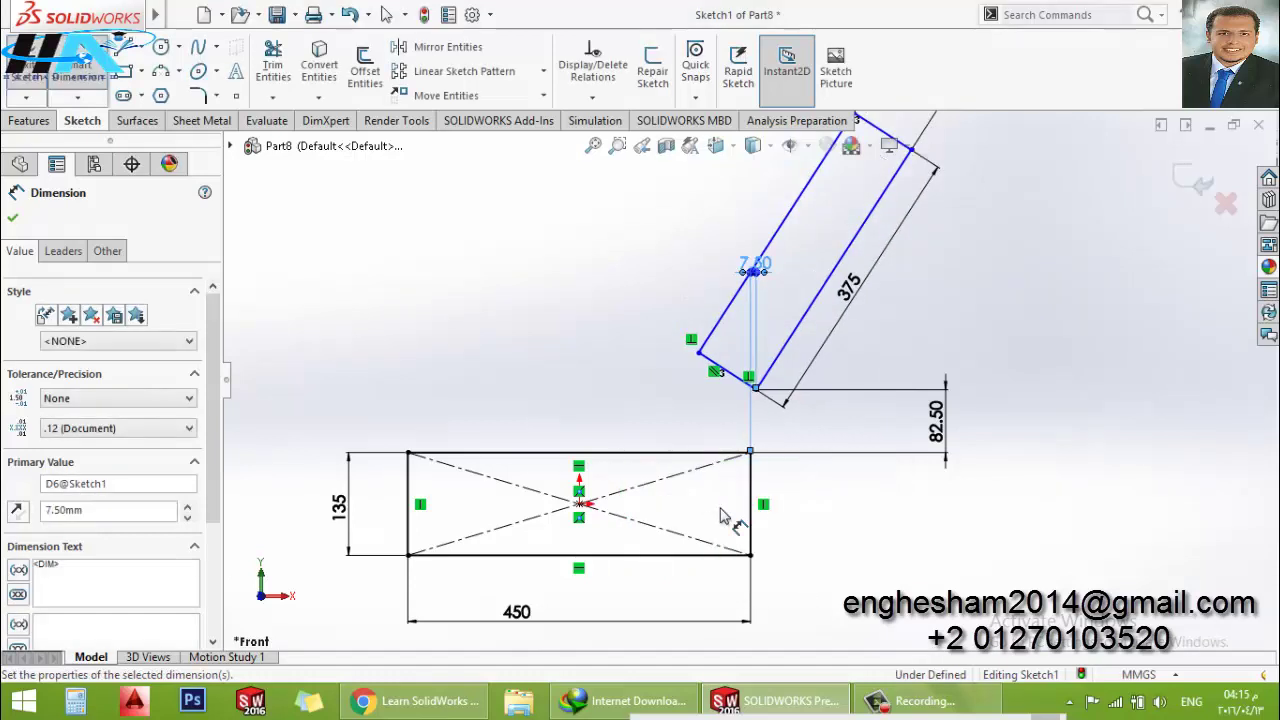
{"action": "scroll", "coordinate": [745, 385], "scroll_direction": "up", "scroll_amount": 3}
{"action": "scroll", "coordinate": [726, 332], "scroll_direction": "down", "scroll_amount": 3}
{"action": "scroll", "coordinate": [716, 405], "scroll_direction": "down", "scroll_amount": 2}
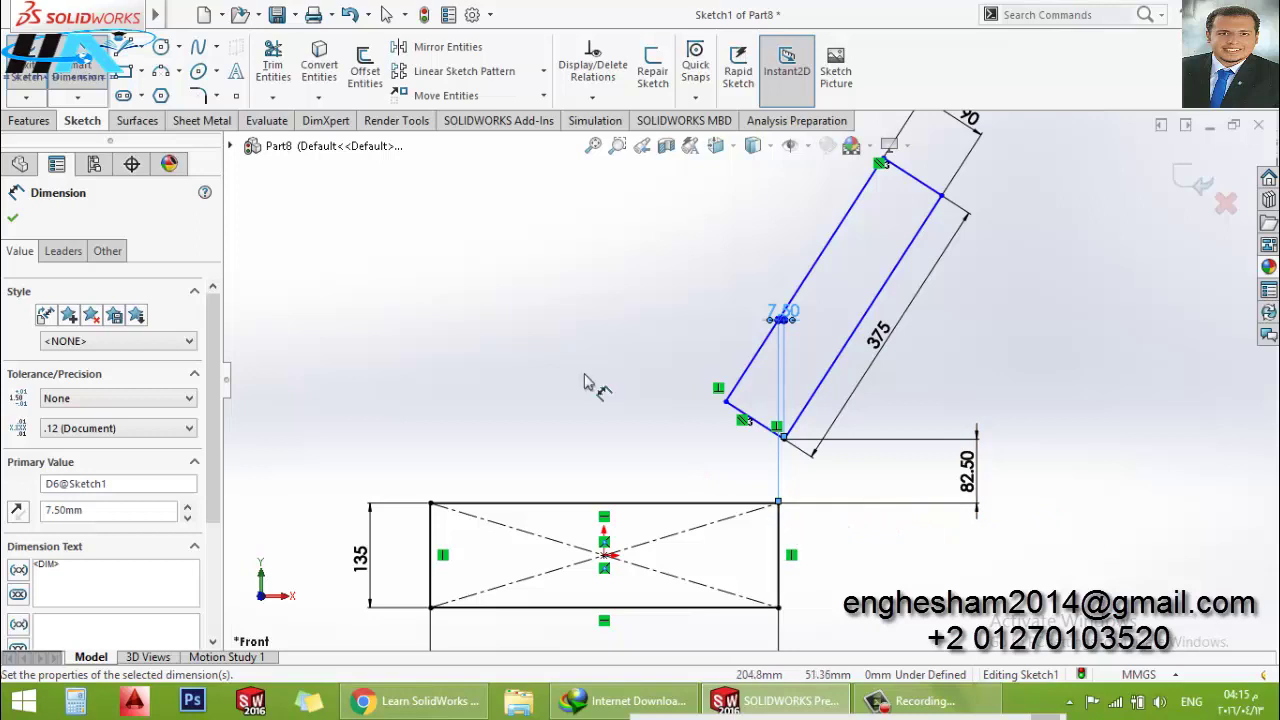
{"action": "scroll", "coordinate": [757, 372], "scroll_direction": "up", "scroll_amount": 2}
{"action": "scroll", "coordinate": [757, 372], "scroll_direction": "down", "scroll_amount": 1}
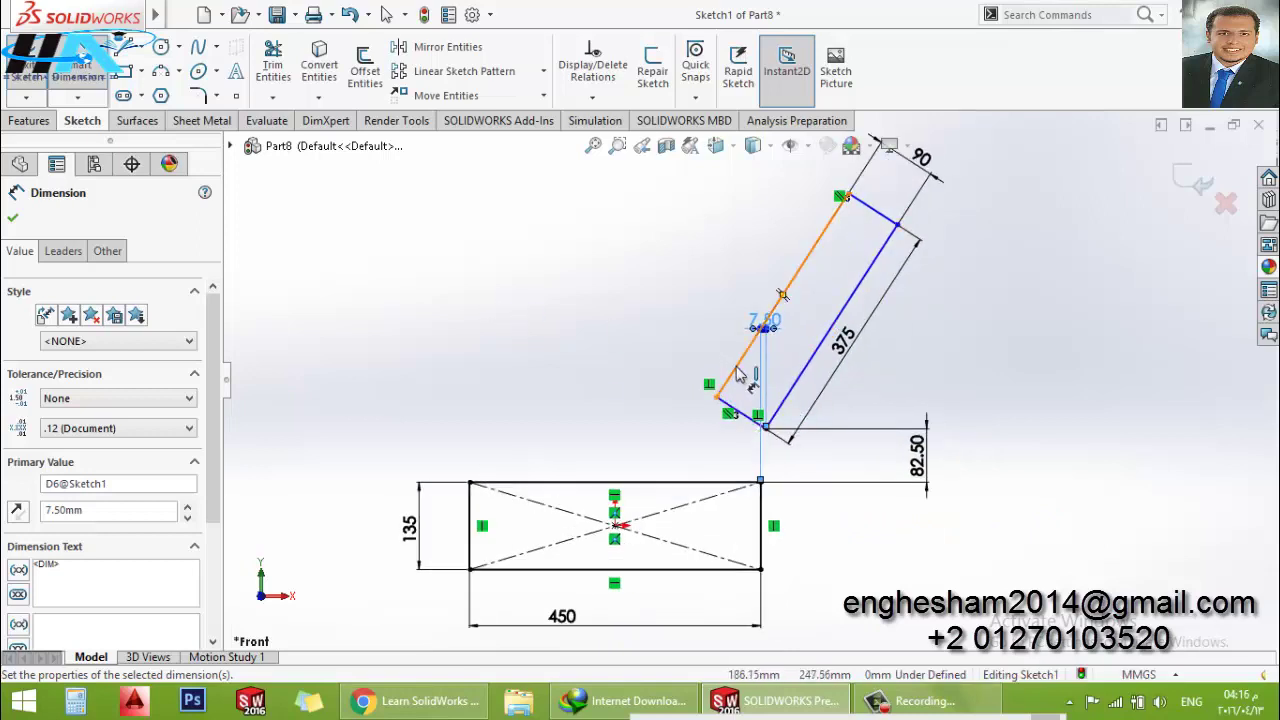
Set a 95° angle between the backrest's long edge and the seat's top edge
{"action": "left_click_drag", "start_coordinate": [735, 370], "coordinate": [588, 490]}
{"action": "left_click", "coordinate": [588, 483]}
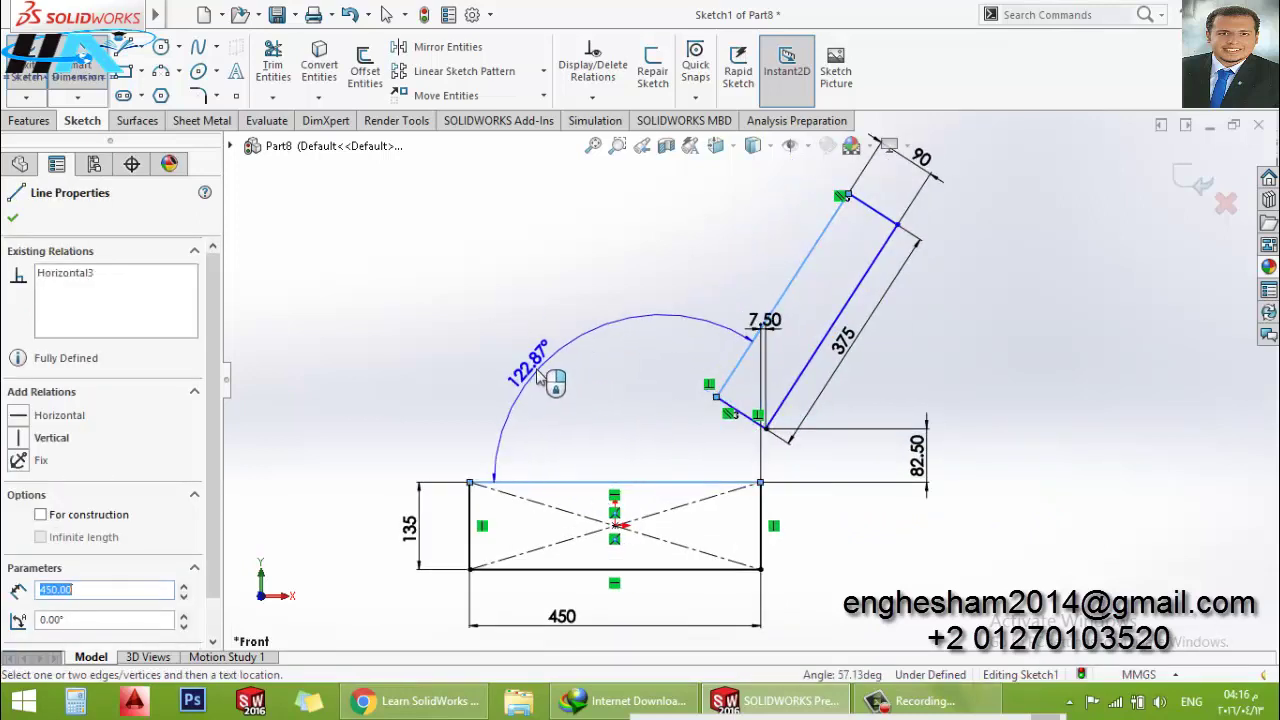
{"action": "left_click", "coordinate": [530, 368]}
{"action": "type", "text": "95"}
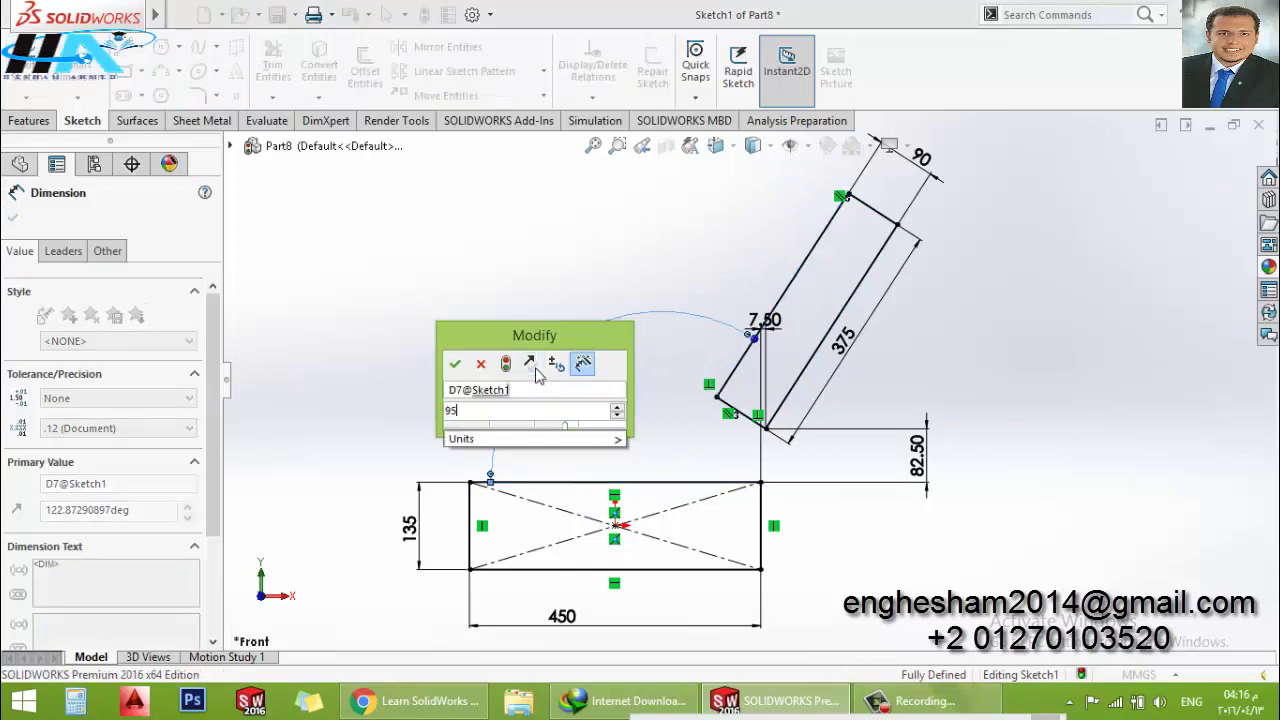
{"action": "key", "text": "Return"}
{"action": "scroll", "coordinate": [755, 342], "scroll_direction": "up", "scroll_amount": 2}
{"action": "scroll", "coordinate": [757, 342], "scroll_direction": "down", "scroll_amount": 2}
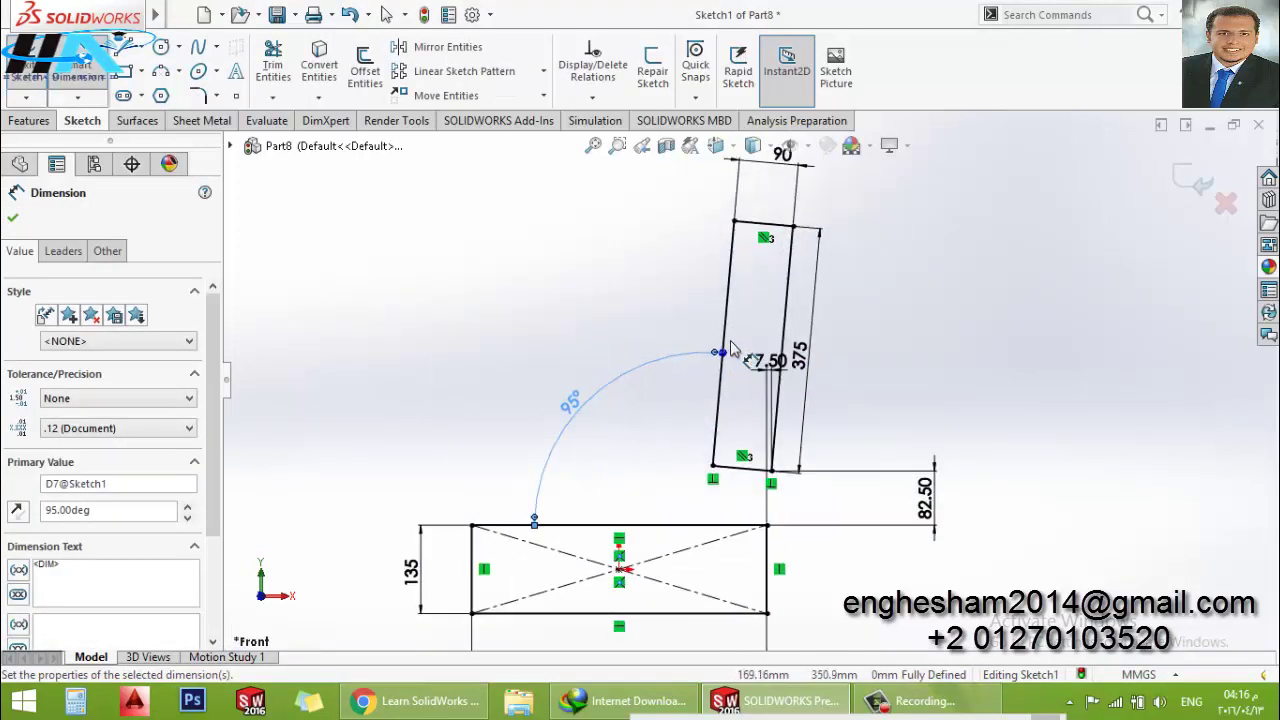
Extrude both rectangles 495 mm with Mid Plane into seat and backrest blocks
{"action": "left_click", "coordinate": [12, 220]}
{"action": "left_click", "coordinate": [30, 75]}
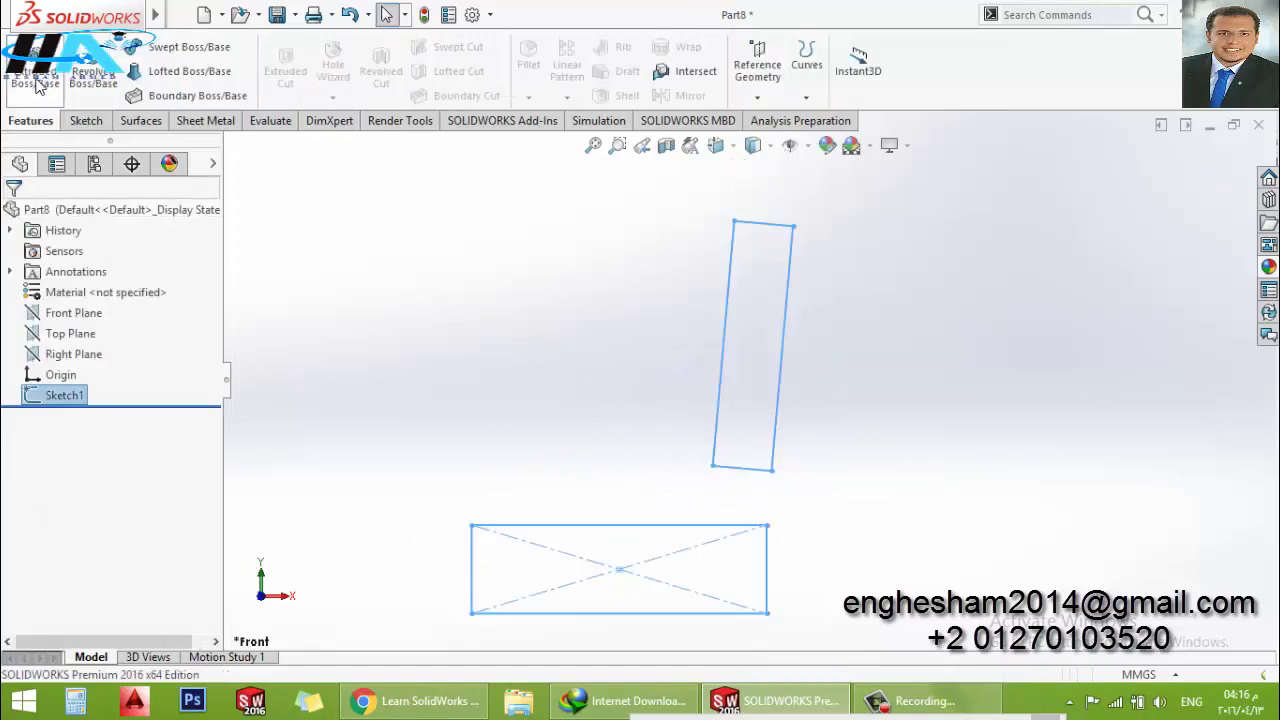
{"action": "left_click", "coordinate": [30, 72]}
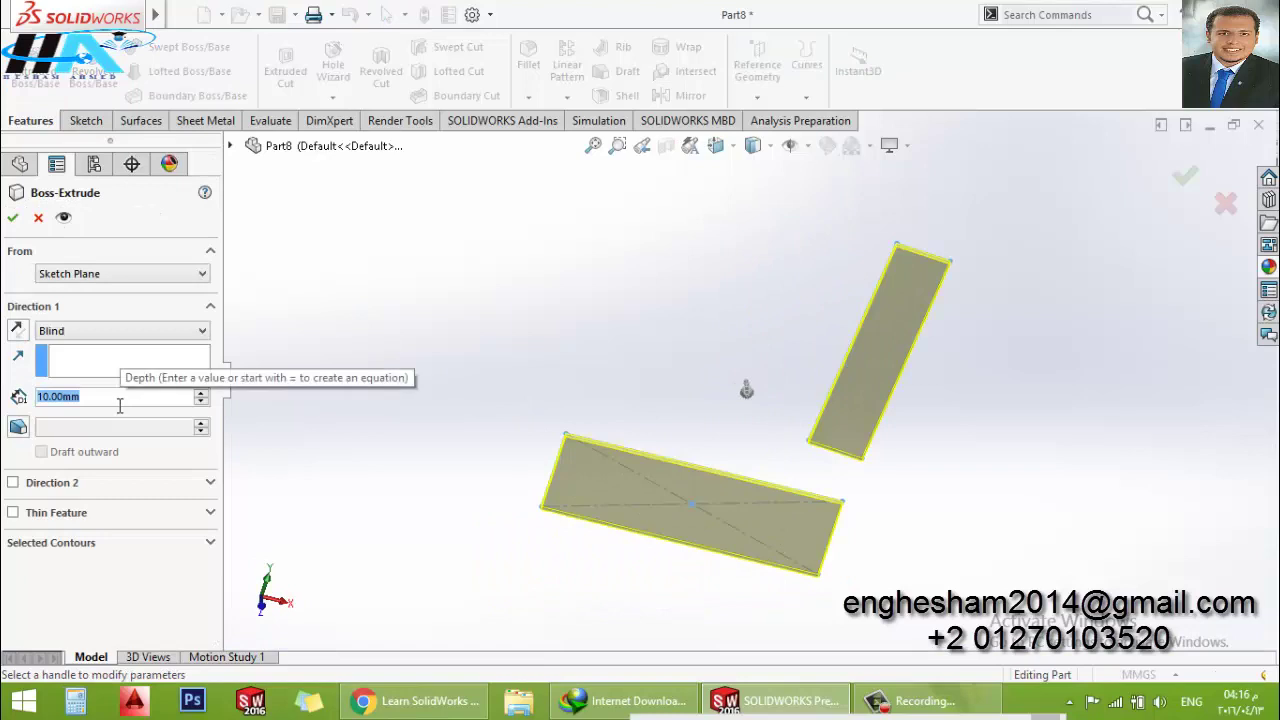
{"action": "type", "text": "495"}
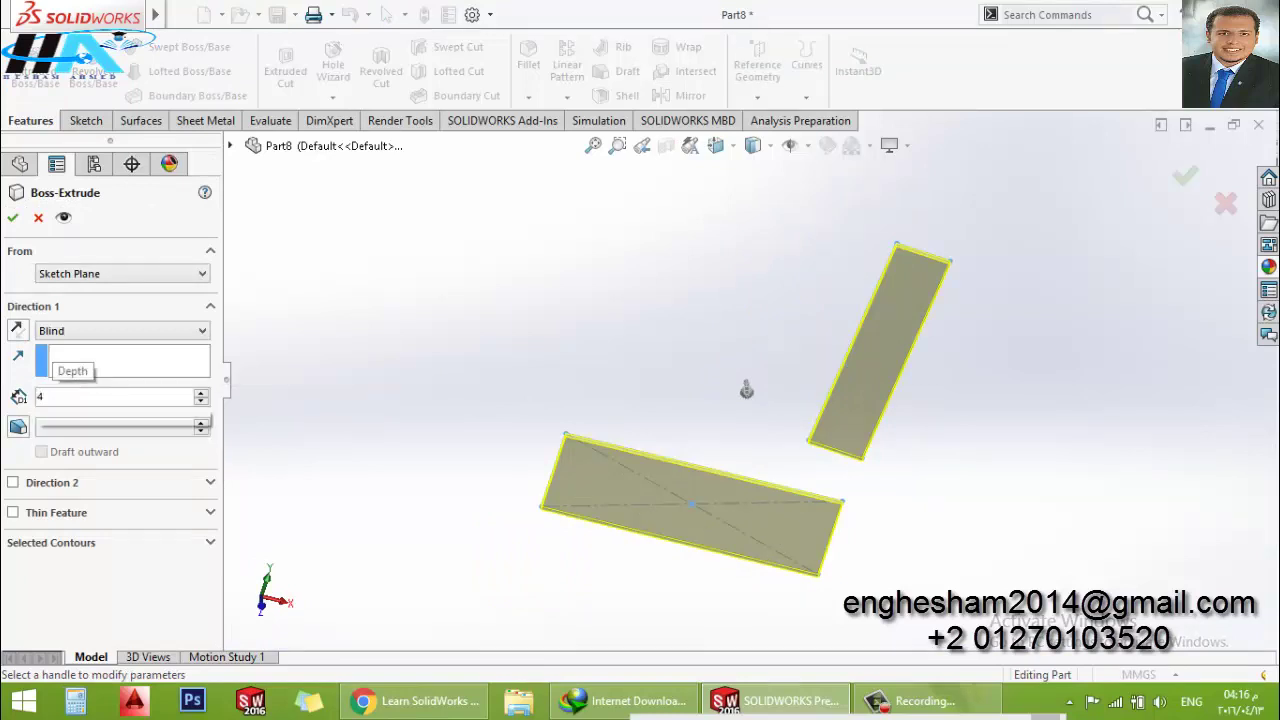
{"action": "key", "text": "Return"}
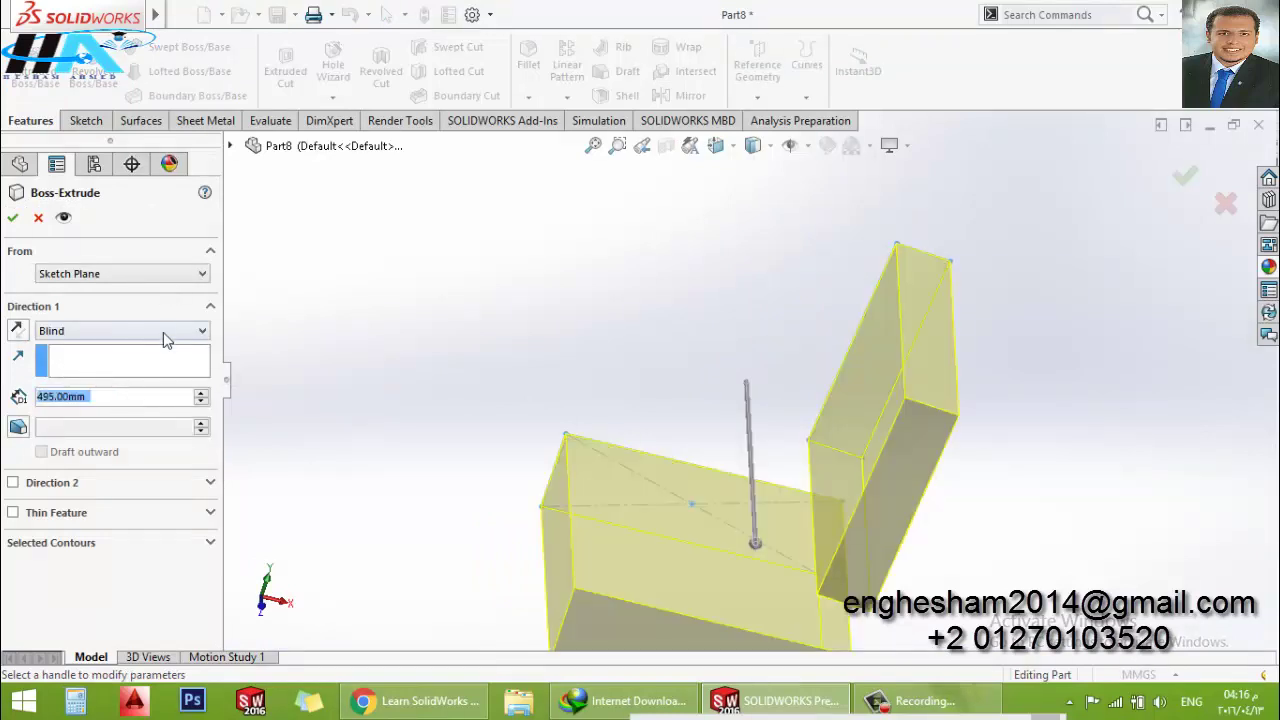
{"action": "left_click", "coordinate": [163, 332]}
{"action": "left_click", "coordinate": [106, 411]}
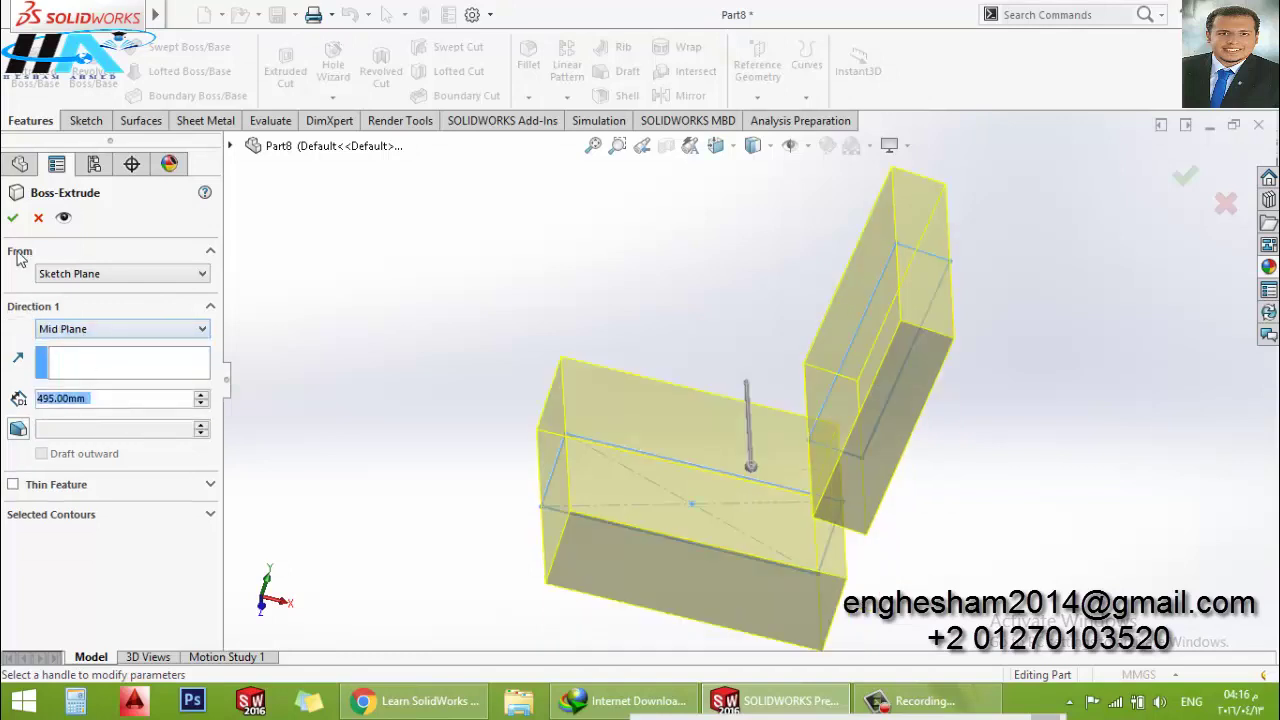
{"action": "left_click", "coordinate": [12, 217]}
{"action": "mouse_move", "coordinate": [639, 537]}
{"action": "middle_mouse_down"}
{"action": "mouse_move", "coordinate": [707, 365]}
{"action": "mouse_move", "coordinate": [620, 441]}
{"action": "middle_mouse_up"}
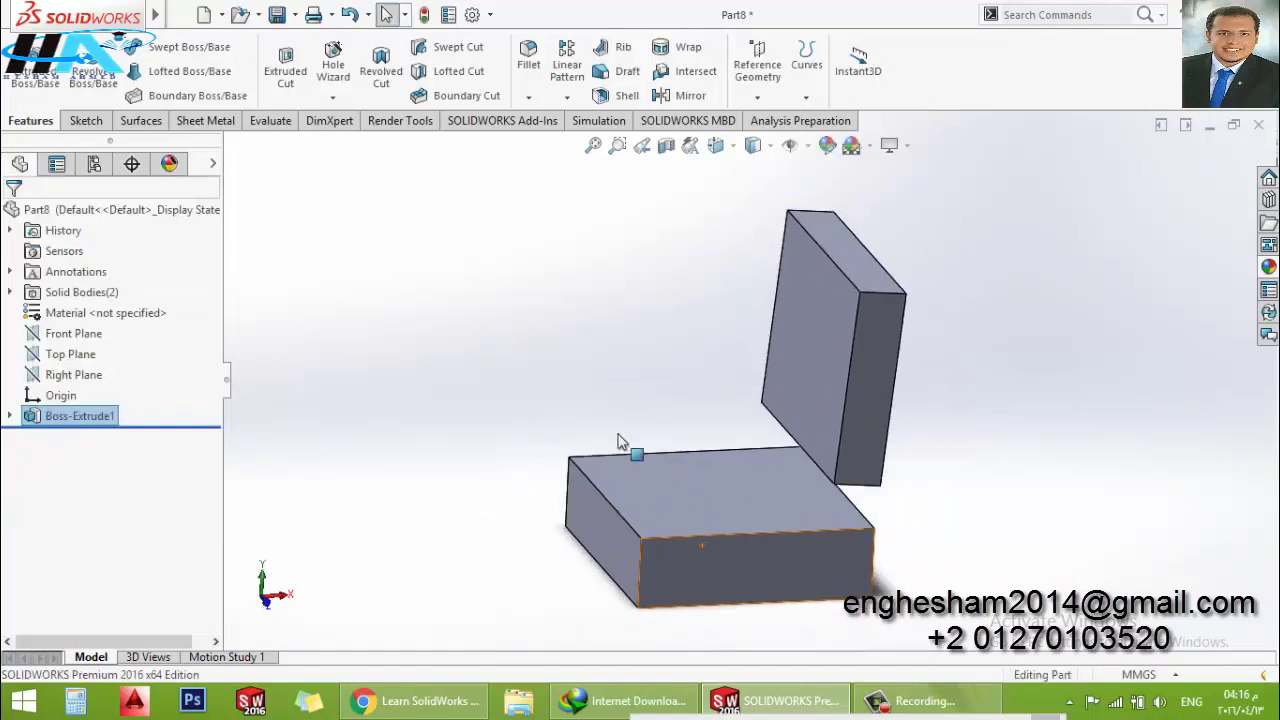
Fillet the seat block's front and opposite end faces with a 60 mm radius
{"action": "left_click", "coordinate": [527, 364]}
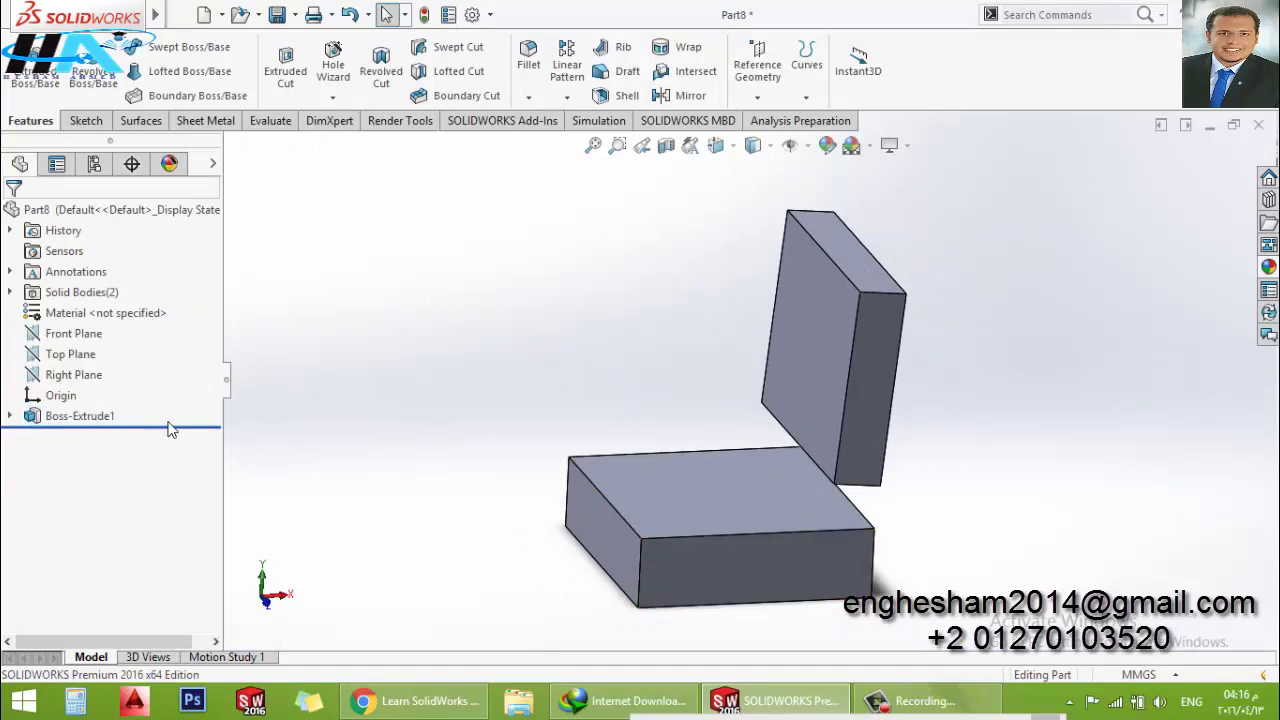
{"action": "left_click", "coordinate": [289, 14]}
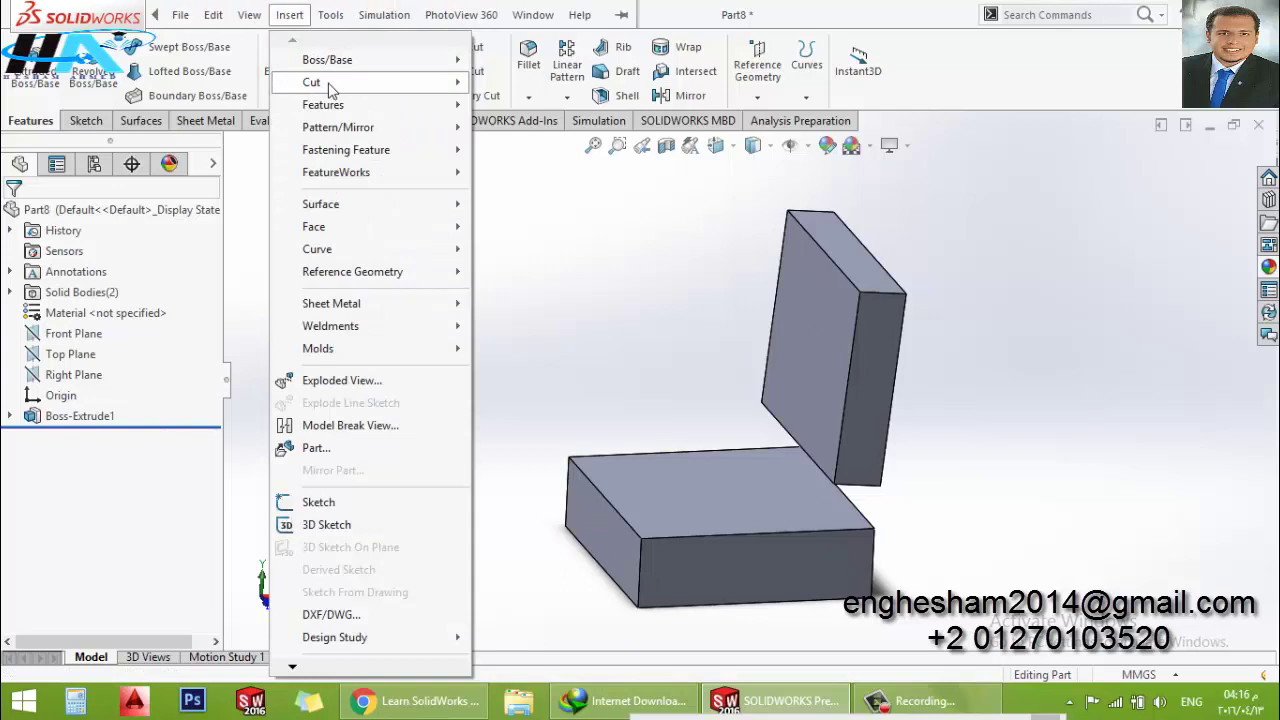
{"action": "left_click", "coordinate": [537, 220]}
{"action": "left_click", "coordinate": [528, 58]}
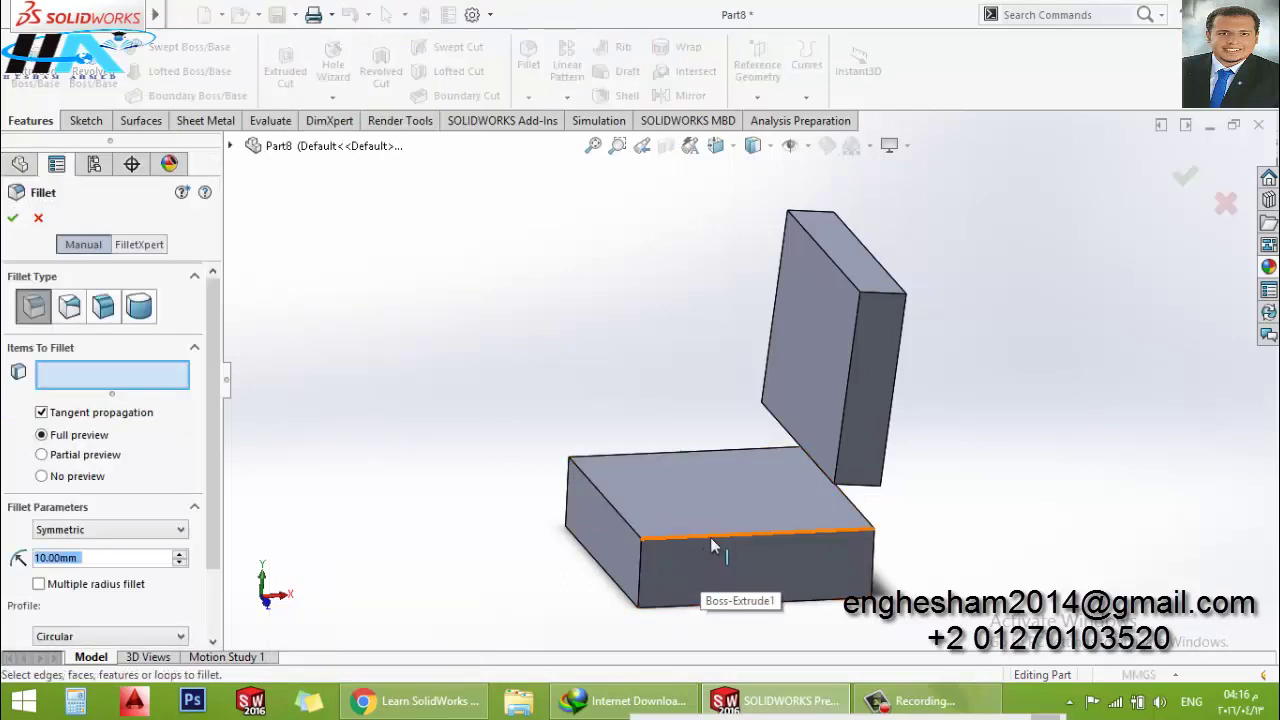
{"action": "left_click", "coordinate": [701, 567]}
{"action": "middle_click_drag", "start_coordinate": [701, 567], "coordinate": [756, 641]}
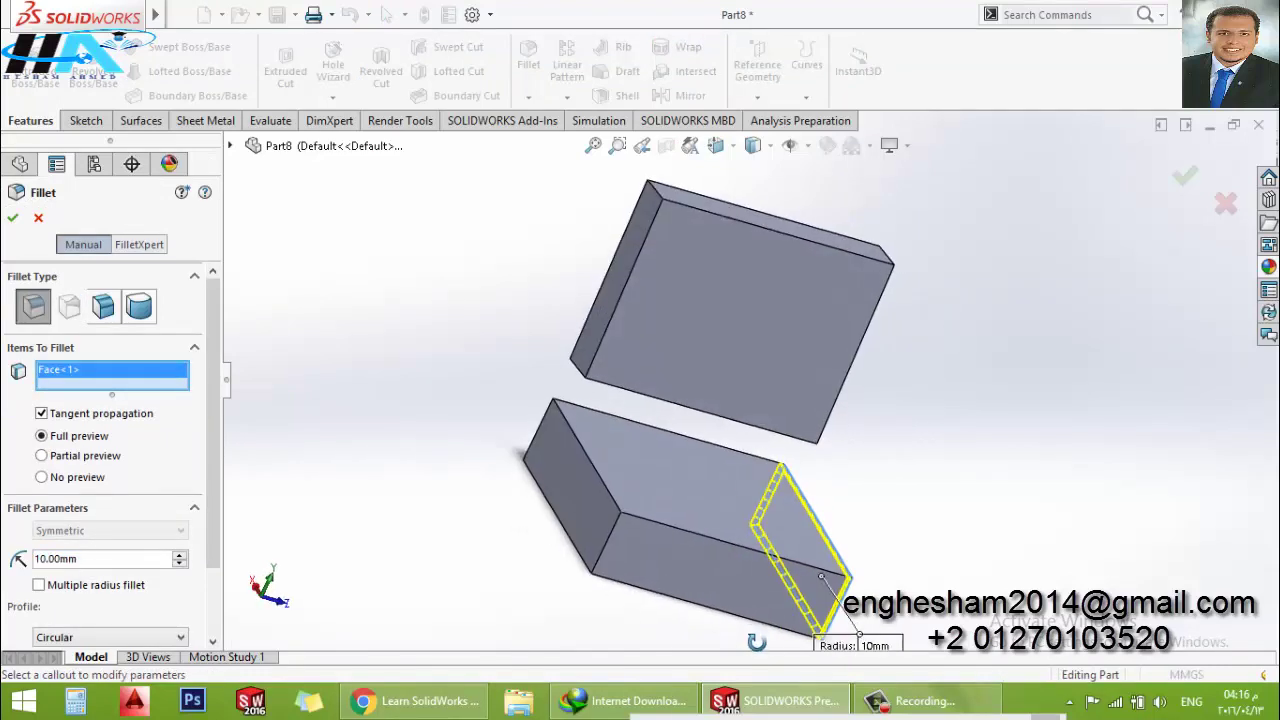
{"action": "left_click", "coordinate": [583, 495]}
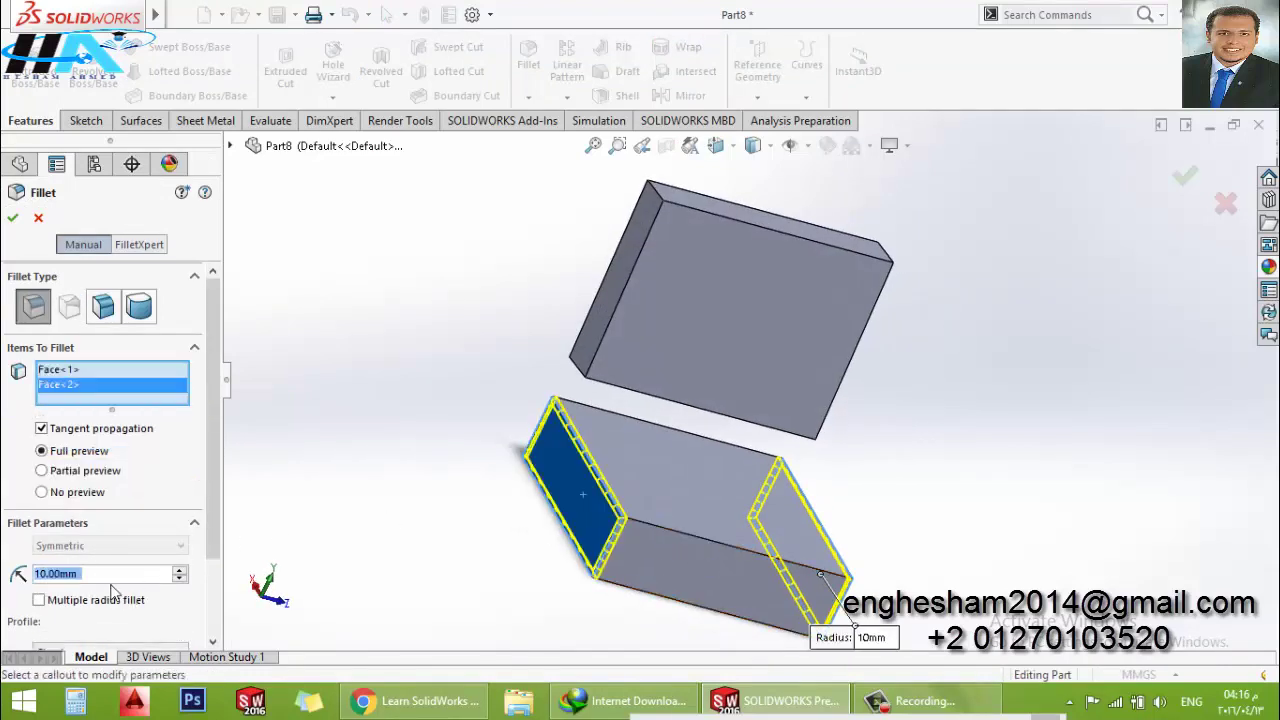
{"action": "type", "text": "60"}
{"action": "key", "text": "Return"}
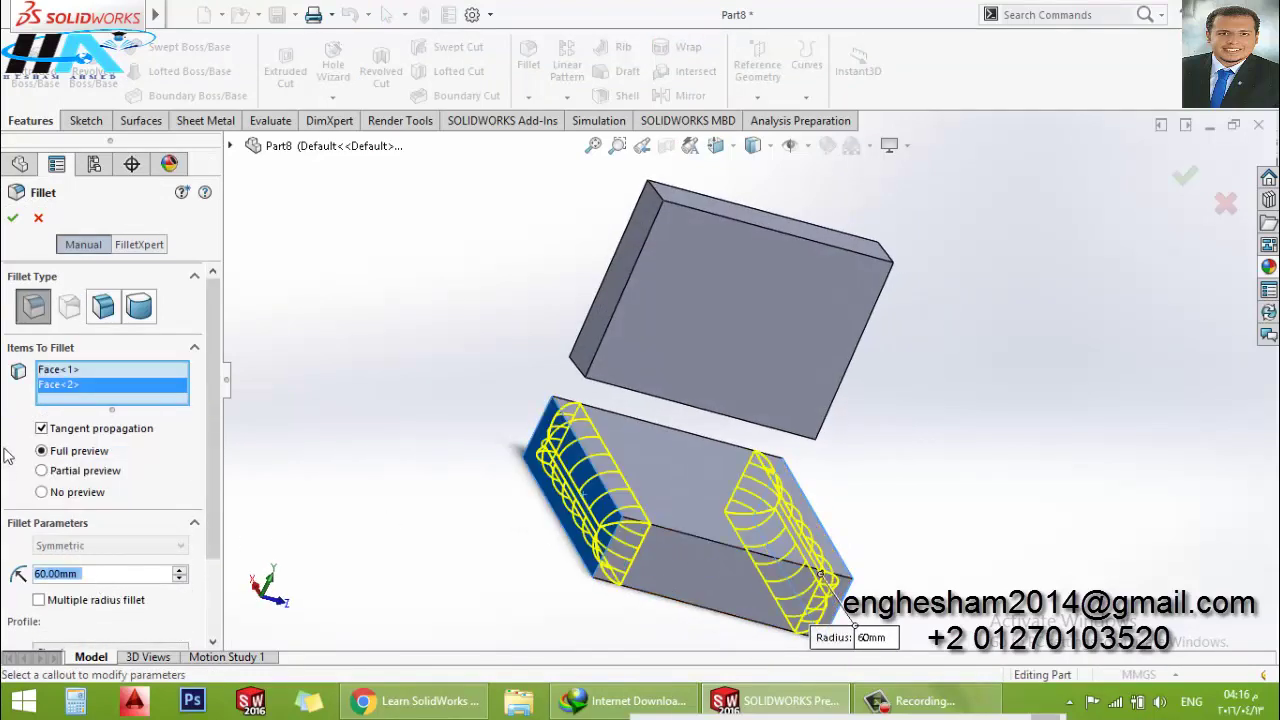
{"action": "left_click", "coordinate": [12, 217]}
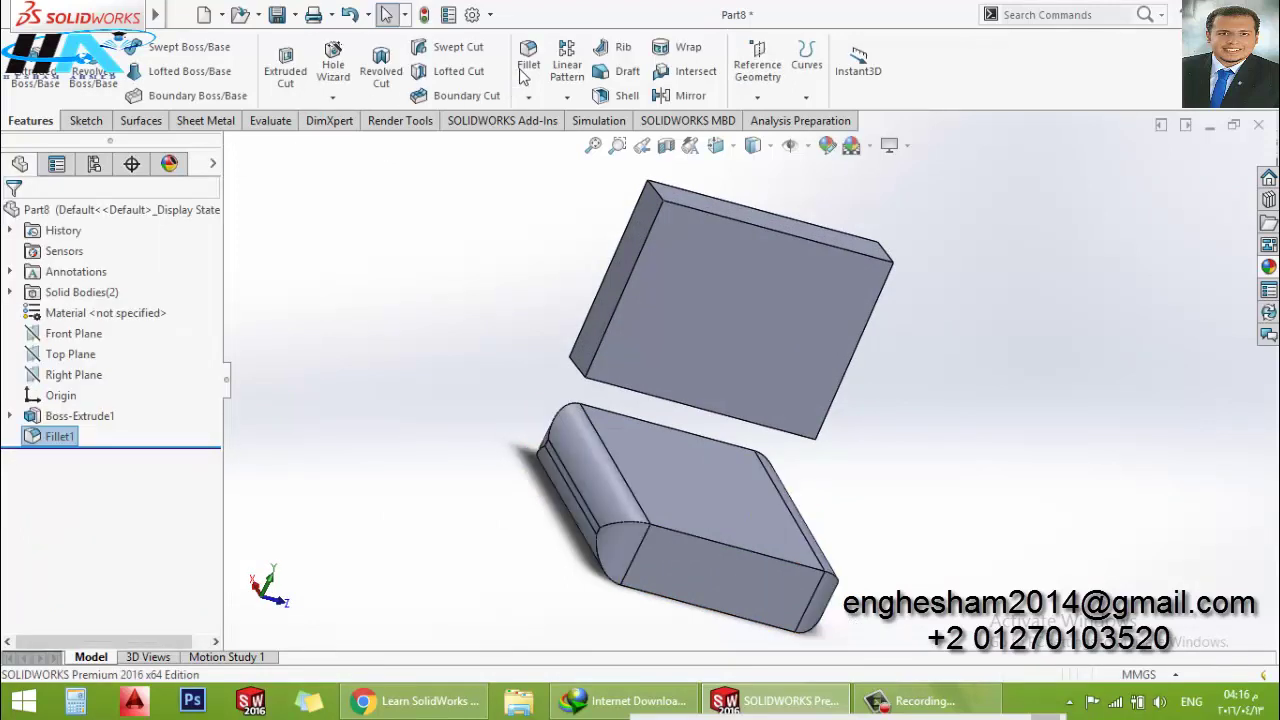
Fillet the backrest block's two end faces with a 30 mm radius
{"action": "left_click", "coordinate": [524, 70]}
{"action": "left_click", "coordinate": [672, 387]}
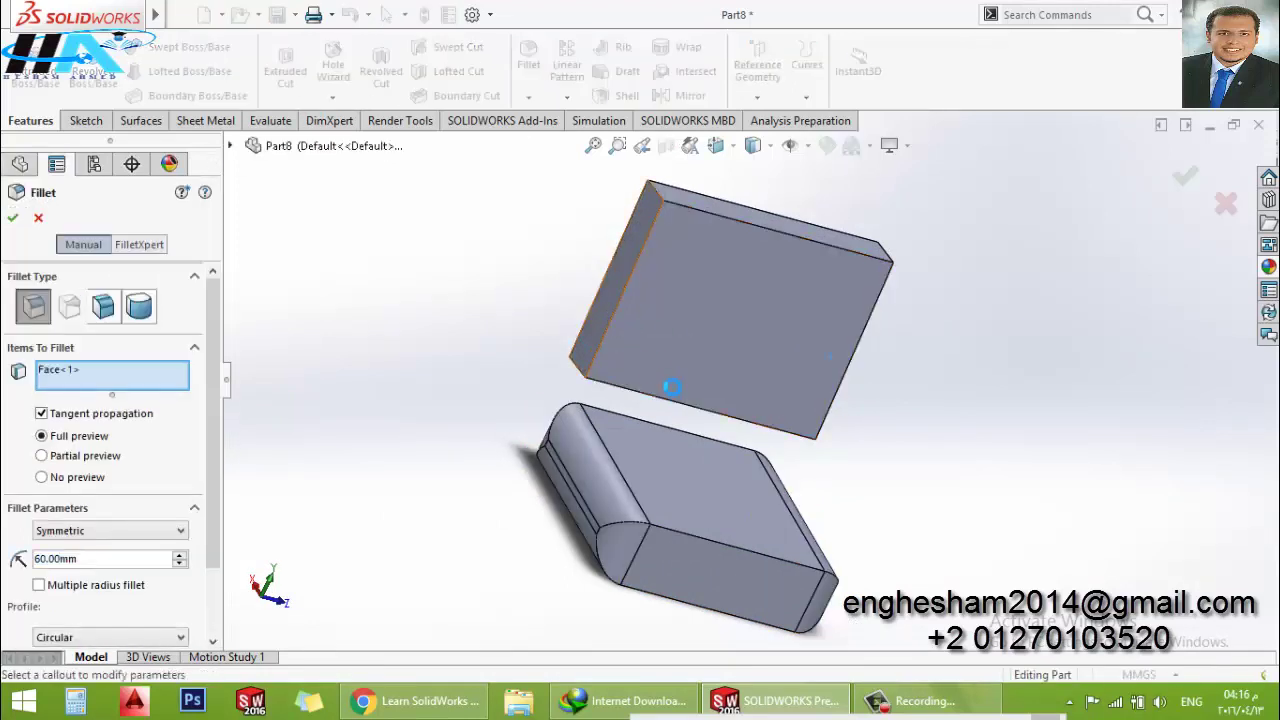
{"action": "middle_click_drag", "start_coordinate": [672, 387], "coordinate": [600, 331]}
{"action": "left_click", "coordinate": [900, 362]}
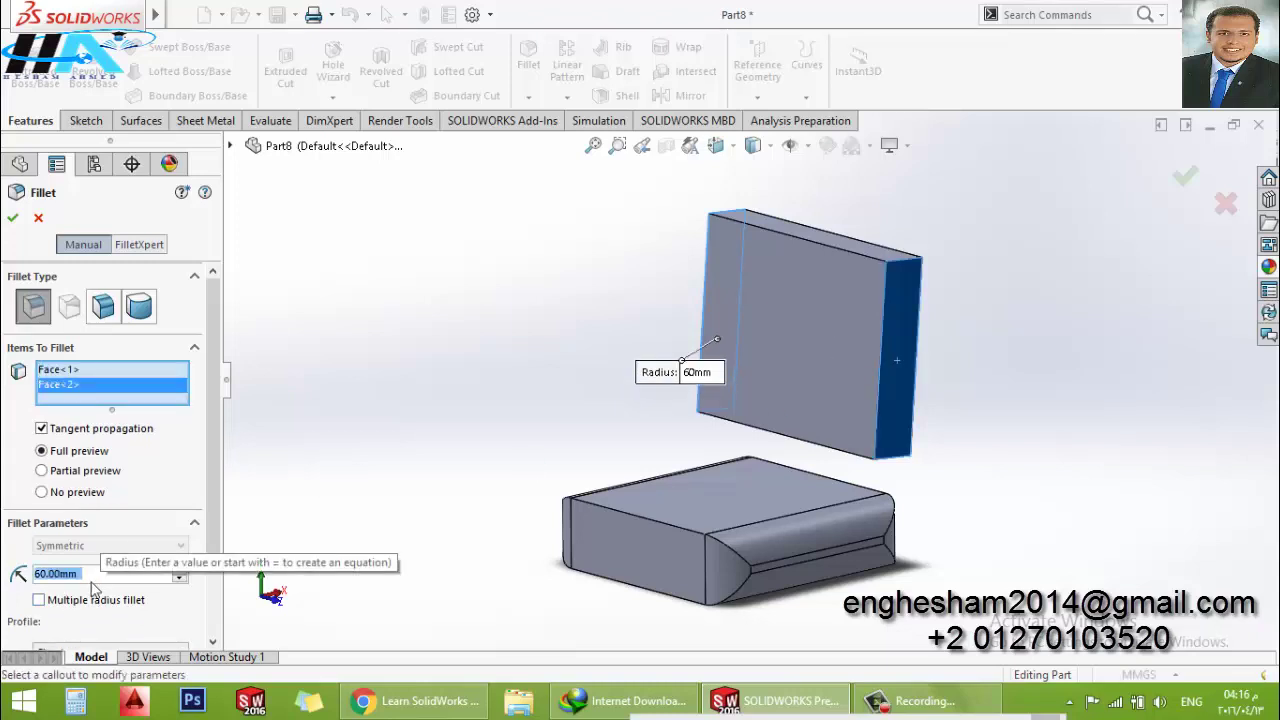
{"action": "type", "text": "30"}
{"action": "key", "text": "Return"}
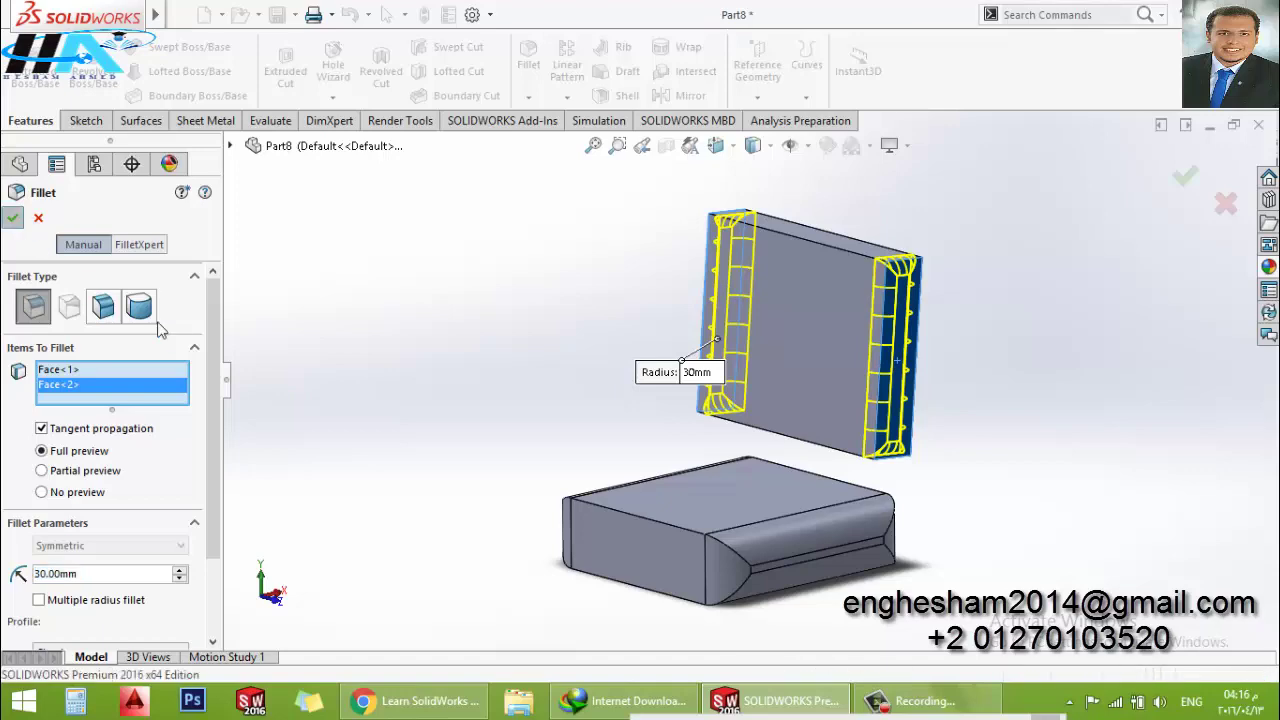
{"action": "left_click", "coordinate": [180, 14]}
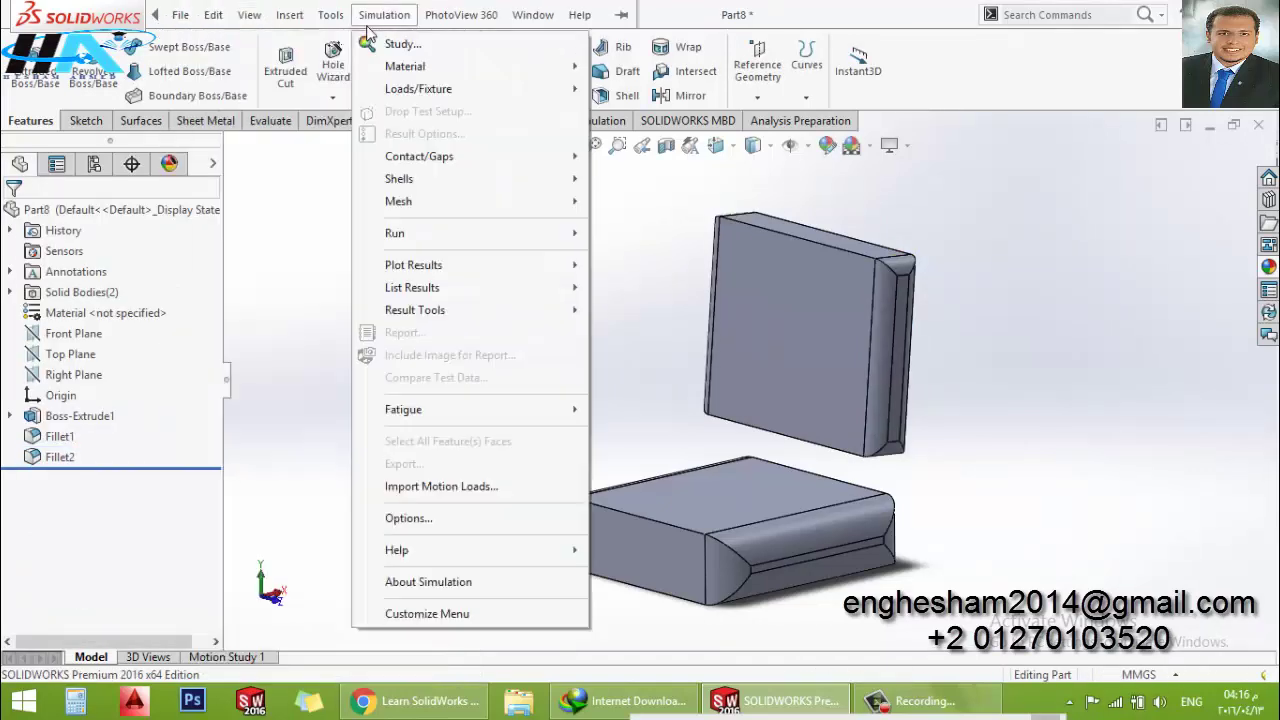
{"action": "mouse_move", "coordinate": [323, 104]}
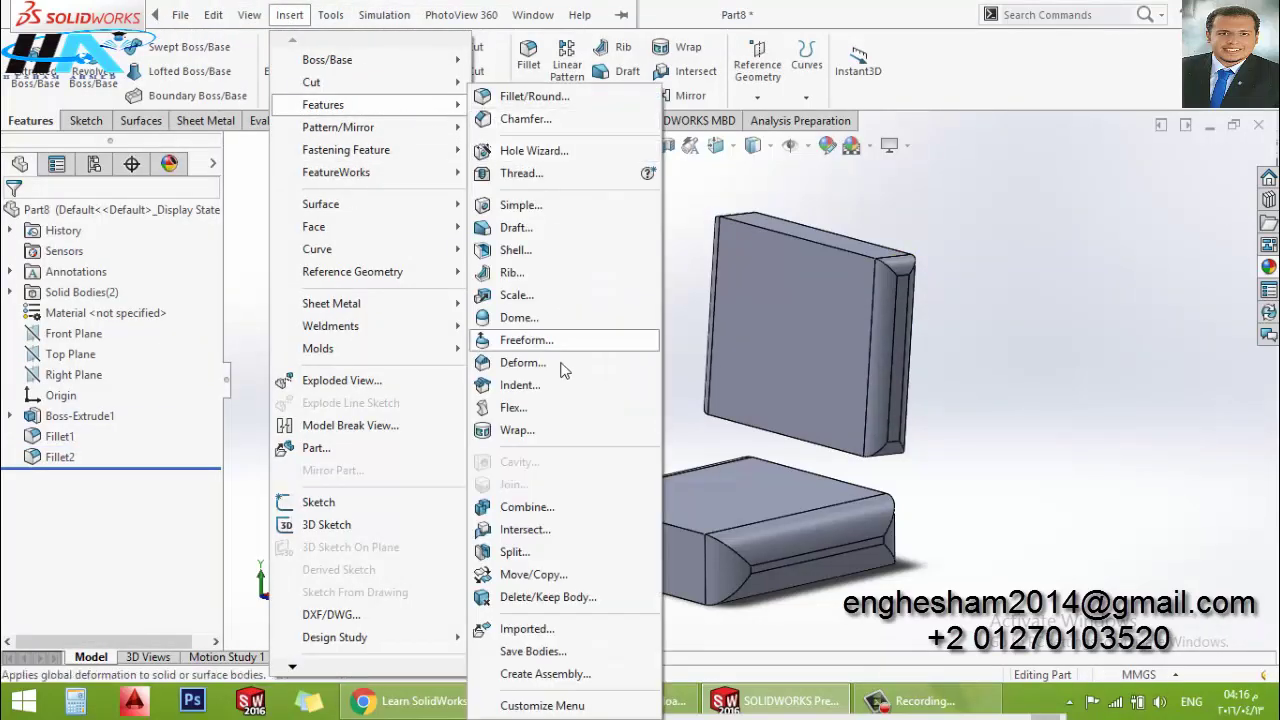
Dome the backrest's broad face 30 mm, reversed to curve inward
{"action": "left_click", "coordinate": [545, 321]}
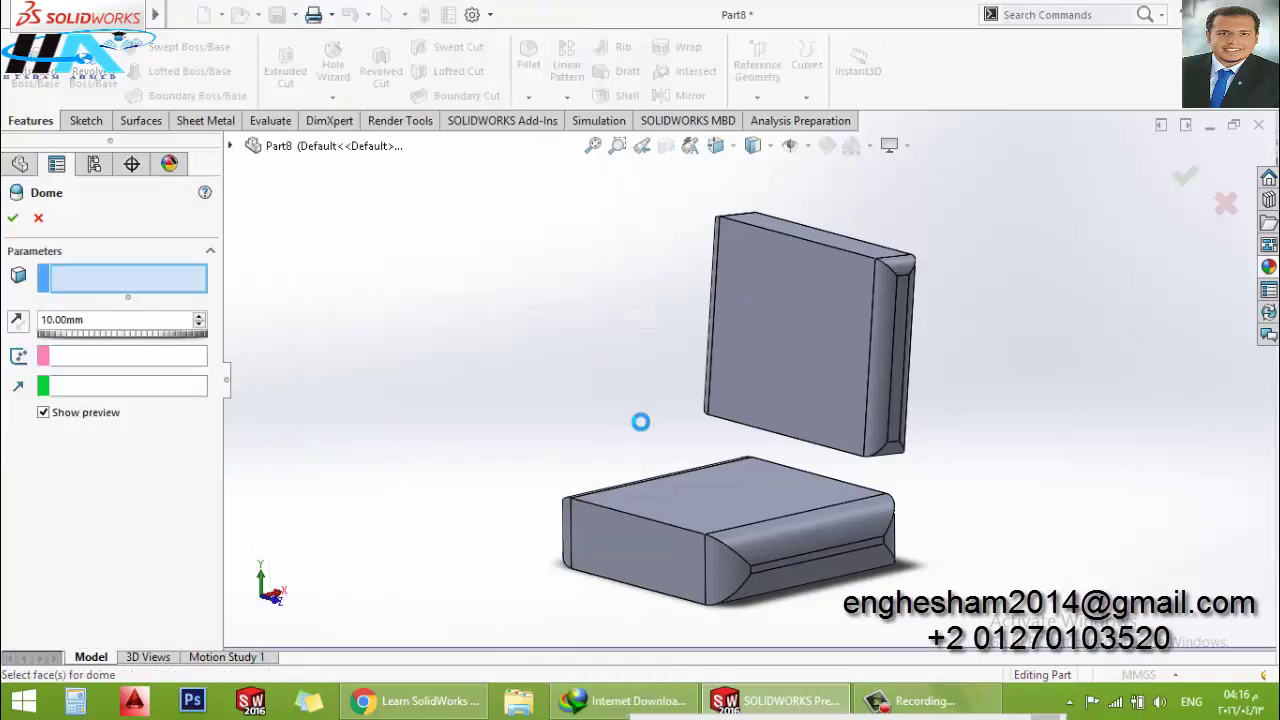
{"action": "left_click", "coordinate": [764, 369]}
{"action": "mouse_move", "coordinate": [471, 434]}
{"action": "middle_mouse_down"}
{"action": "mouse_move", "coordinate": [444, 408]}
{"action": "mouse_move", "coordinate": [434, 423]}
{"action": "middle_mouse_up"}
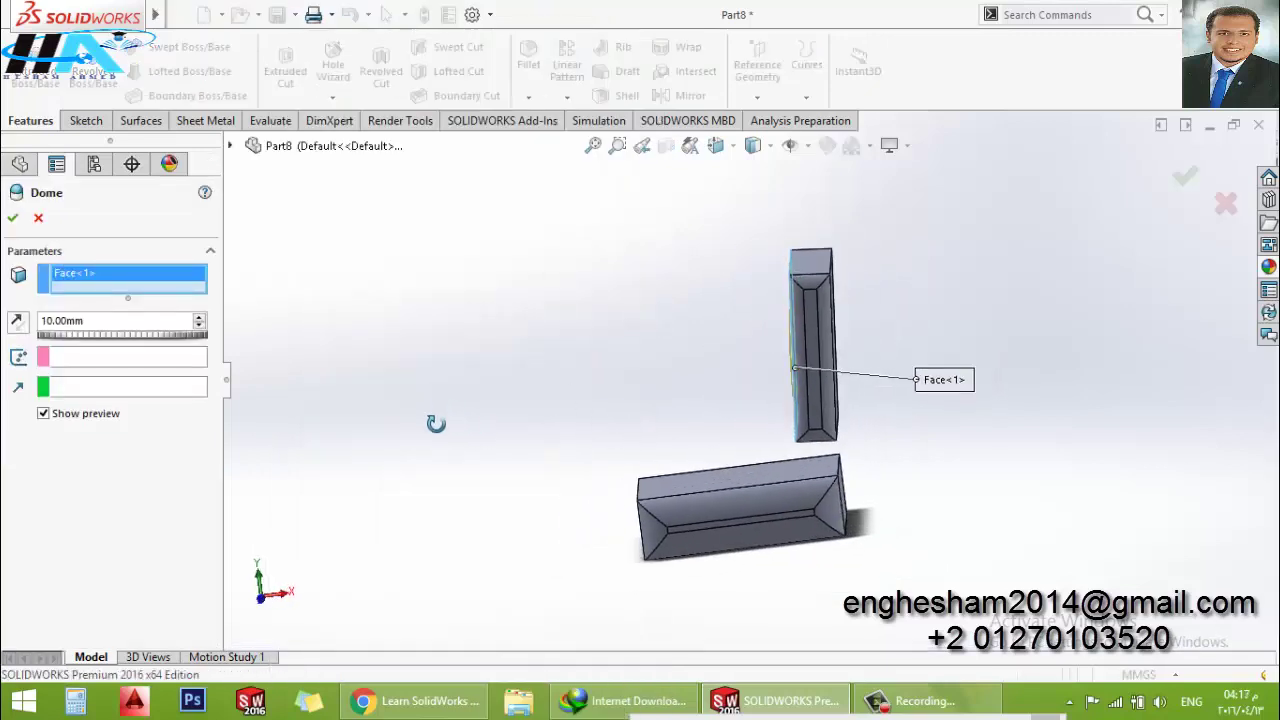
{"action": "left_click", "coordinate": [131, 328]}
{"action": "type", "text": "30"}
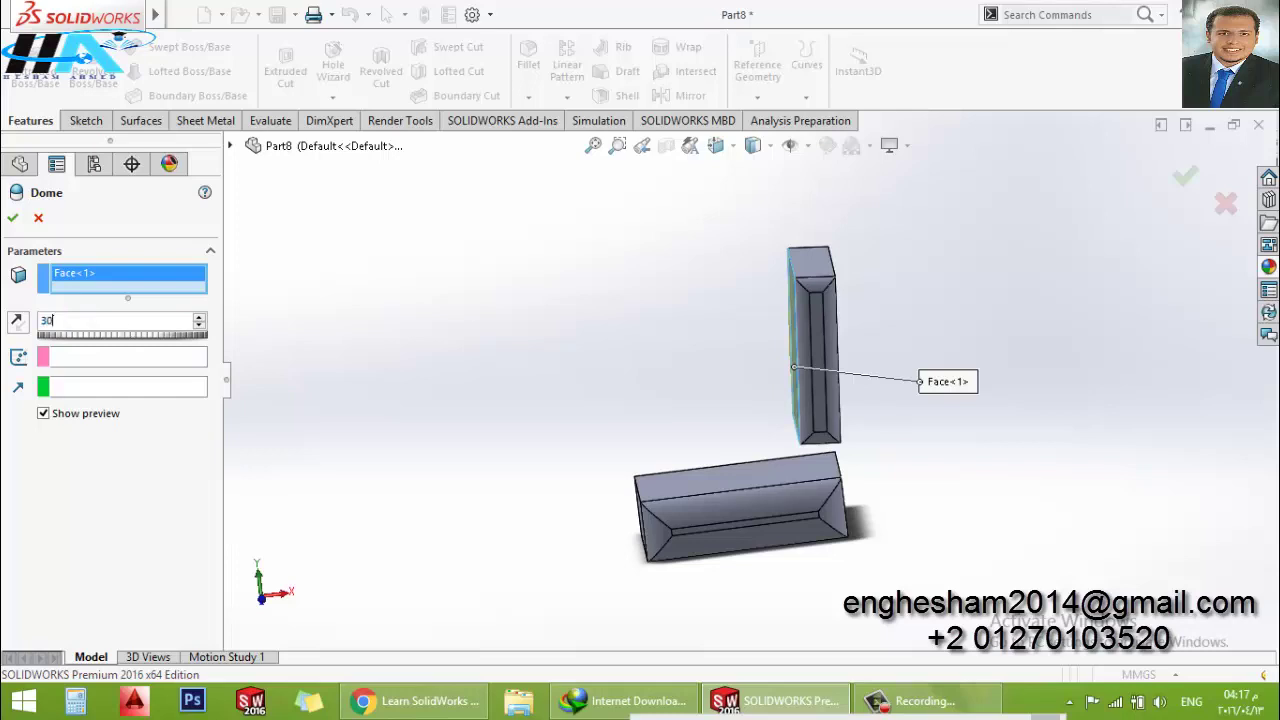
{"action": "key", "text": "Return"}
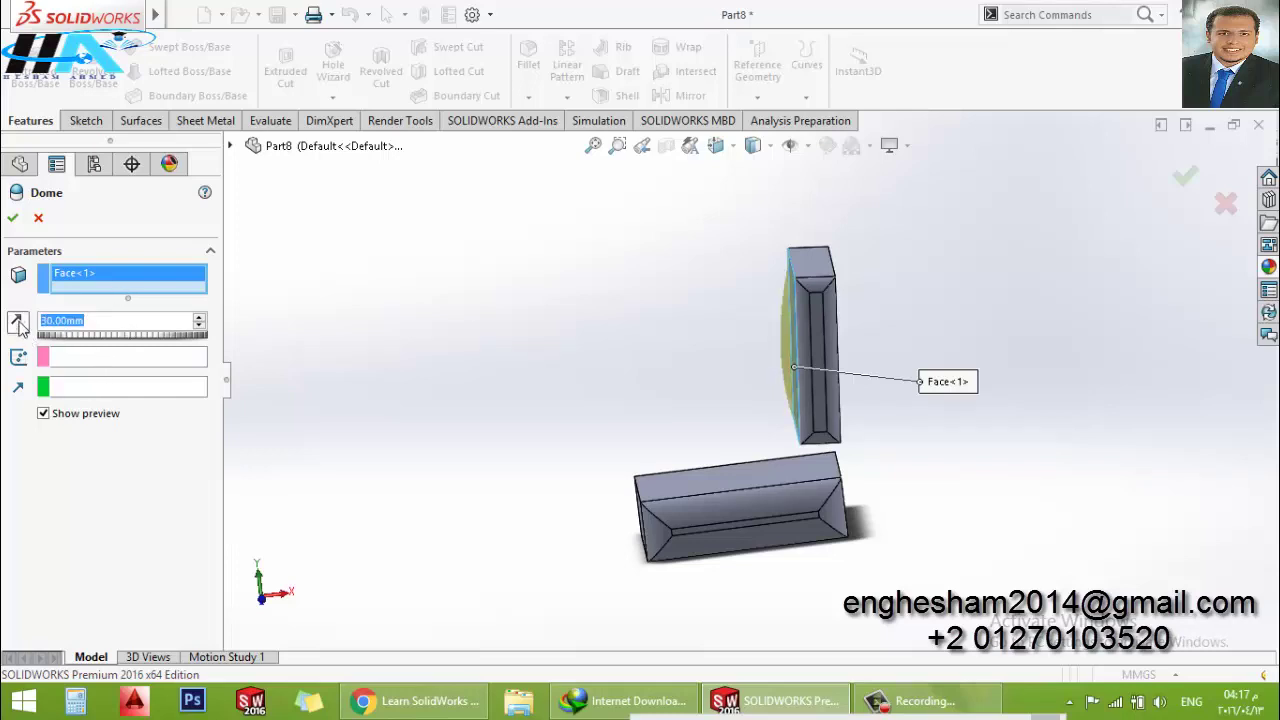
{"action": "left_click", "coordinate": [18, 323]}
{"action": "left_click", "coordinate": [13, 219]}
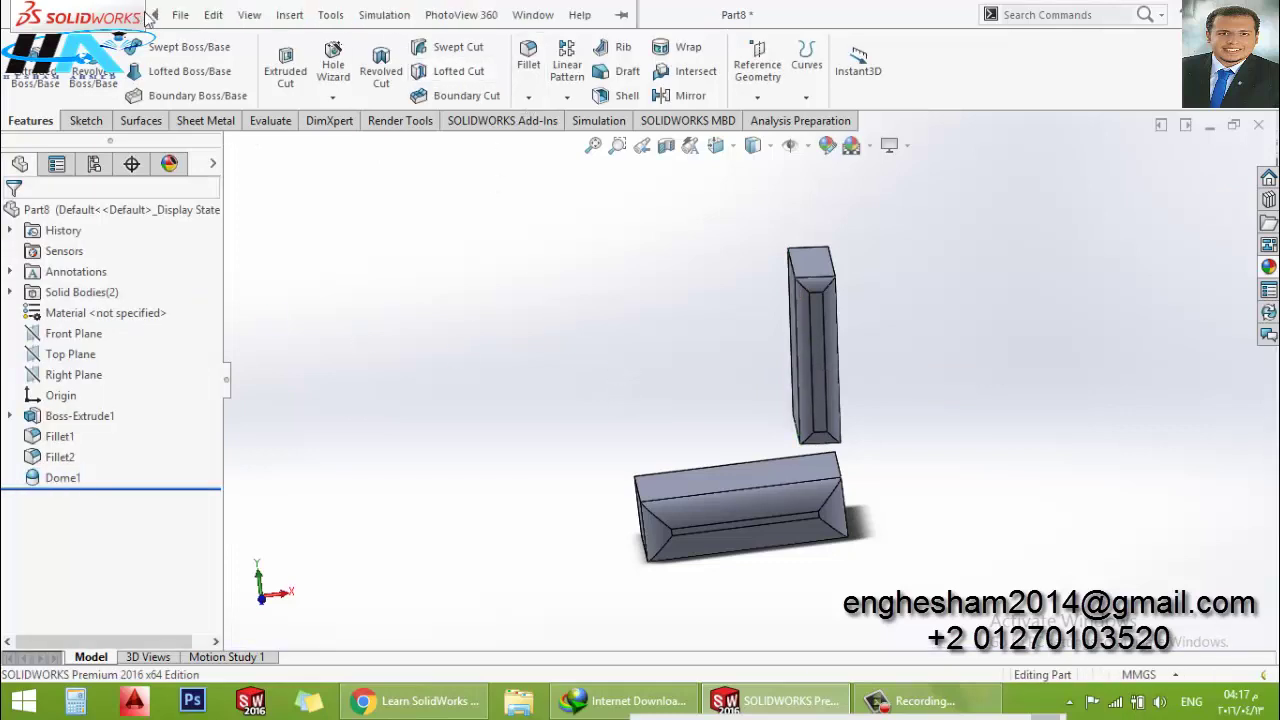
Add a 30 mm dome to the seat's top face
{"action": "left_click", "coordinate": [289, 14]}
{"action": "mouse_move", "coordinate": [323, 105]}
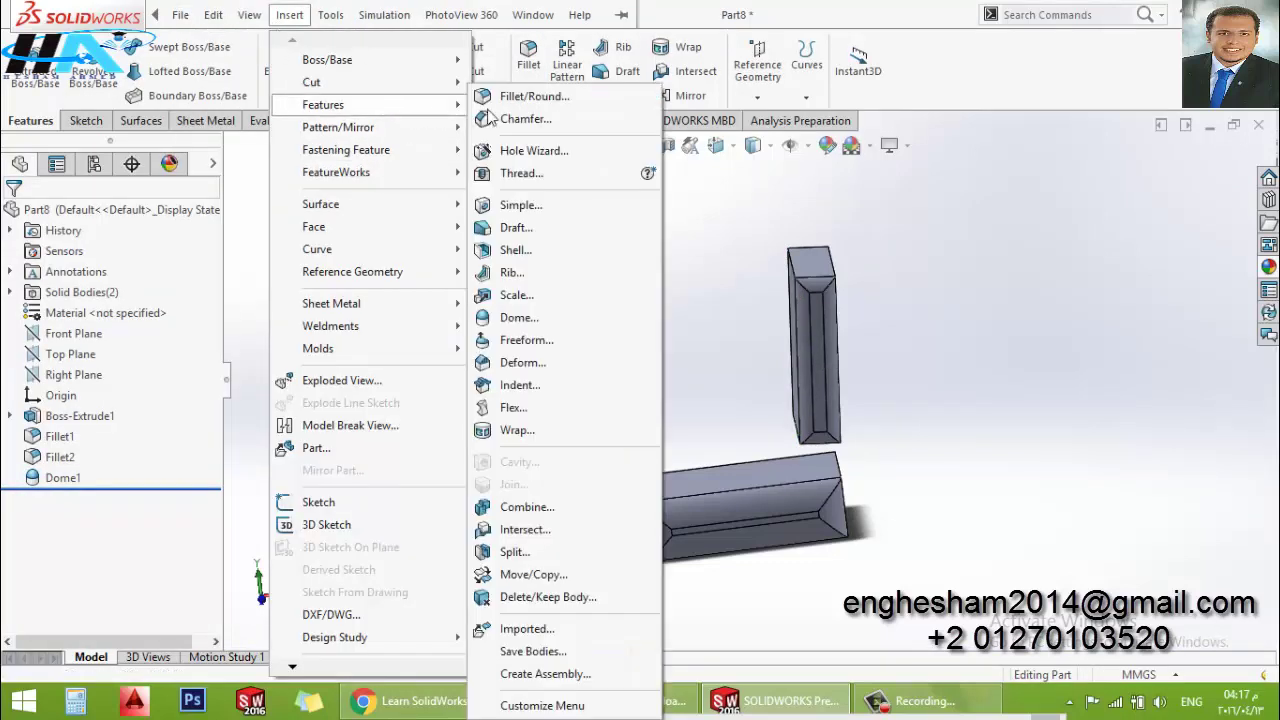
{"action": "left_click", "coordinate": [545, 318]}
{"action": "middle_click_drag", "start_coordinate": [650, 400], "coordinate": [725, 471]}
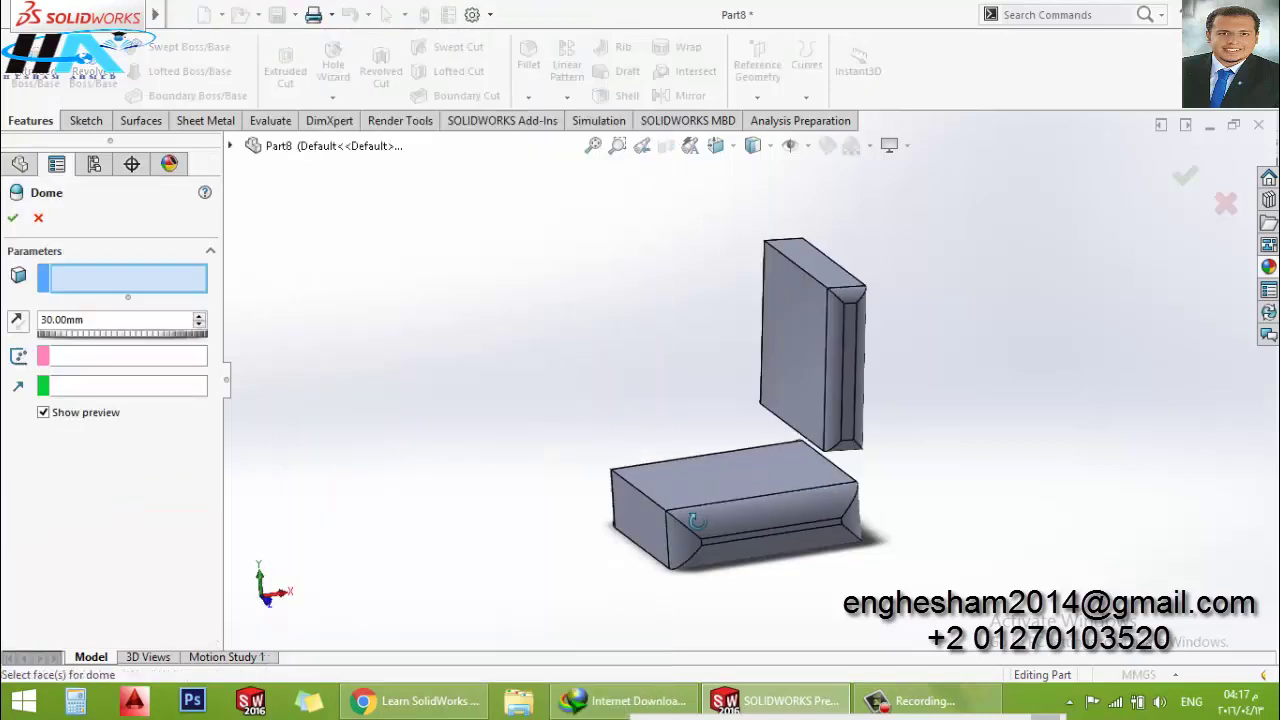
{"action": "left_click", "coordinate": [725, 470]}
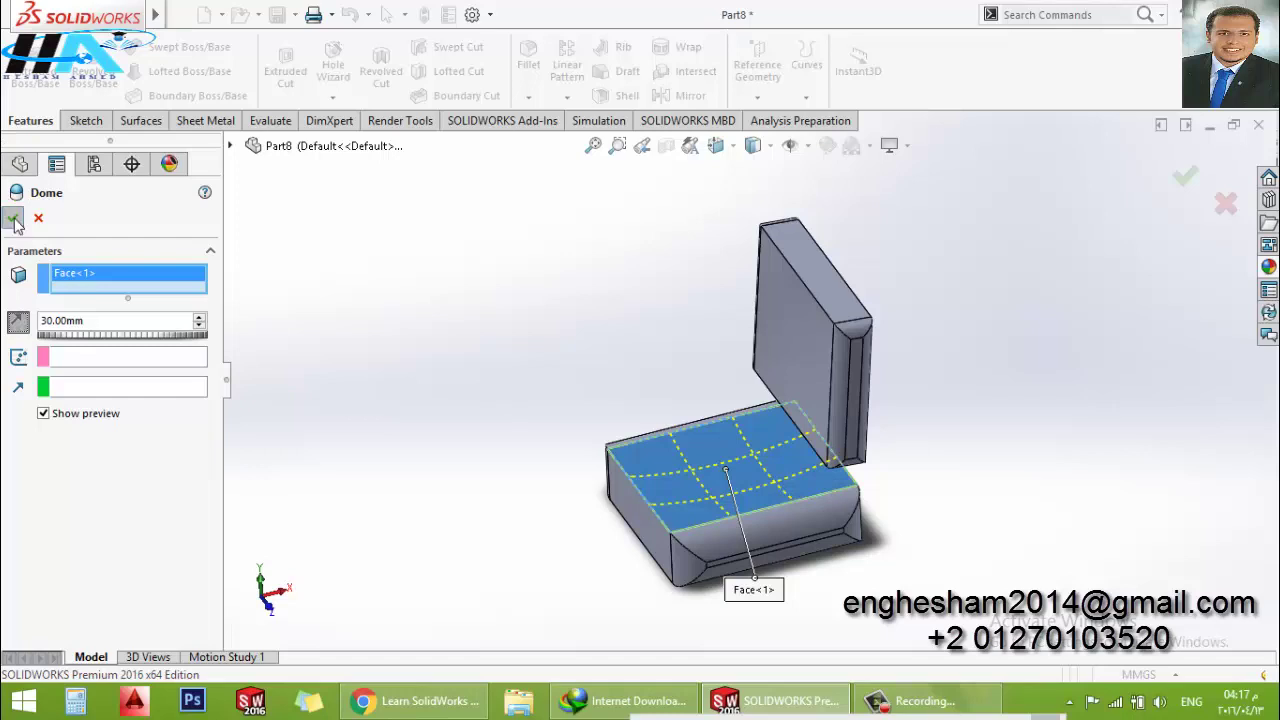
{"action": "key", "text": "Return"}
{"action": "mouse_move", "coordinate": [511, 391]}
{"action": "middle_mouse_down"}
{"action": "mouse_move", "coordinate": [634, 263]}
{"action": "mouse_move", "coordinate": [536, 343]}
{"action": "mouse_move", "coordinate": [486, 317]}
{"action": "mouse_move", "coordinate": [480, 337]}
{"action": "middle_mouse_up"}
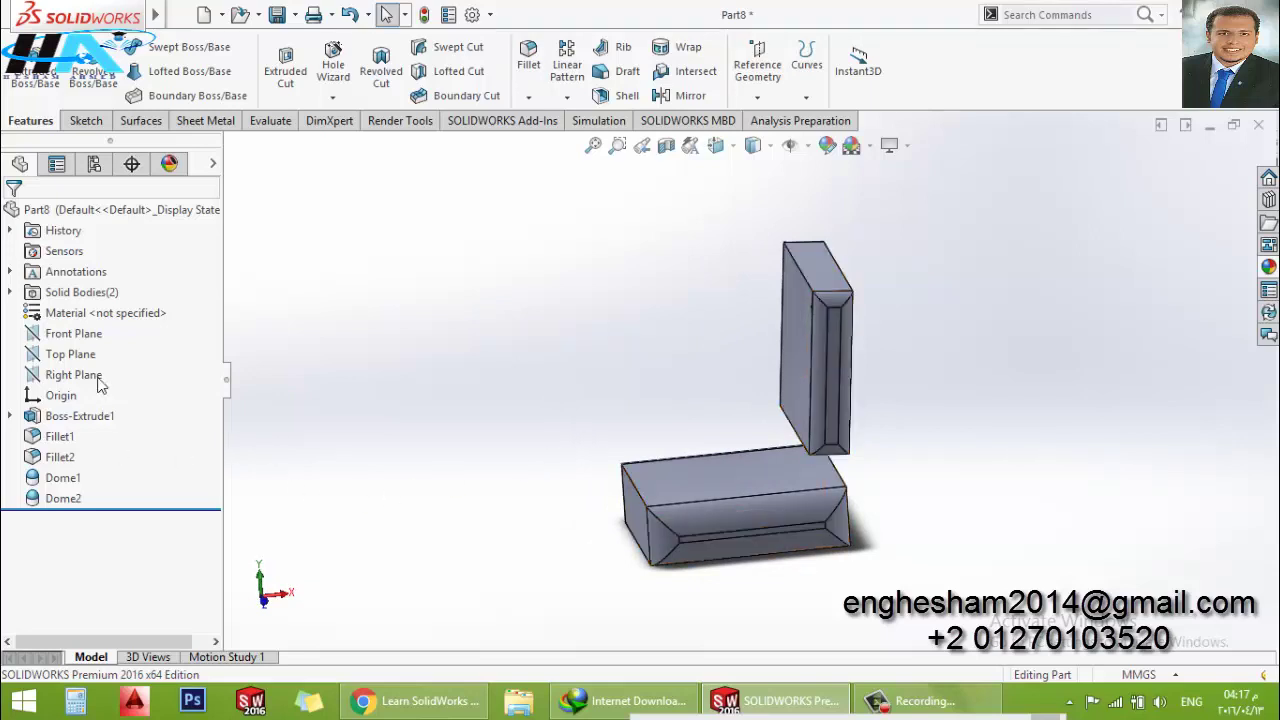
Open a Front Plane sketch, view it Normal To, then exit without drawing anything
{"action": "left_click", "coordinate": [72, 335]}
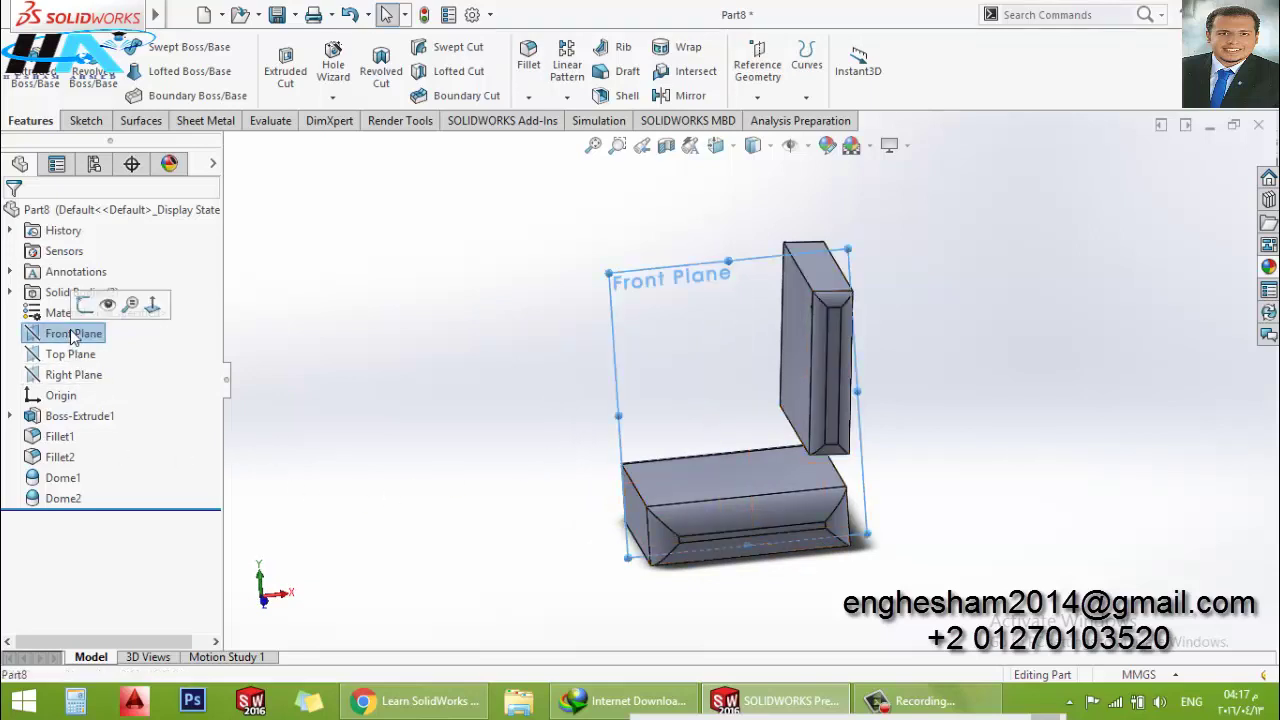
{"action": "left_click", "coordinate": [84, 305]}
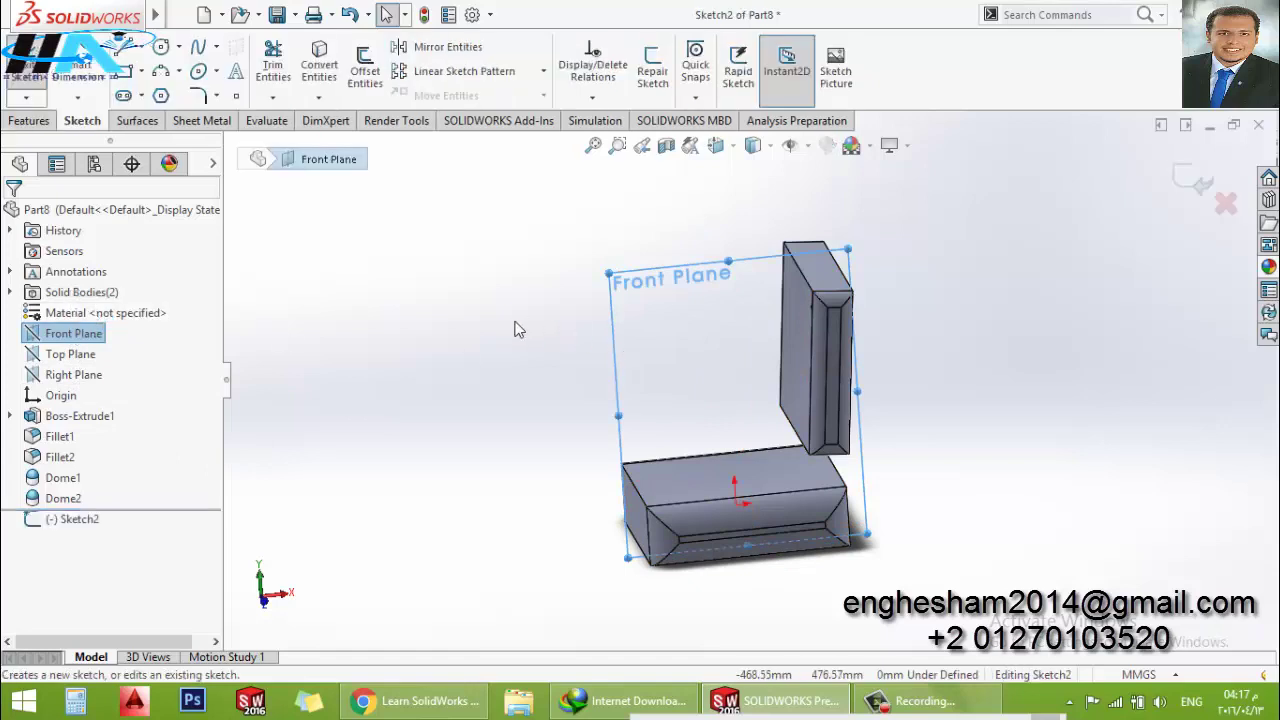
{"action": "key", "text": "space"}
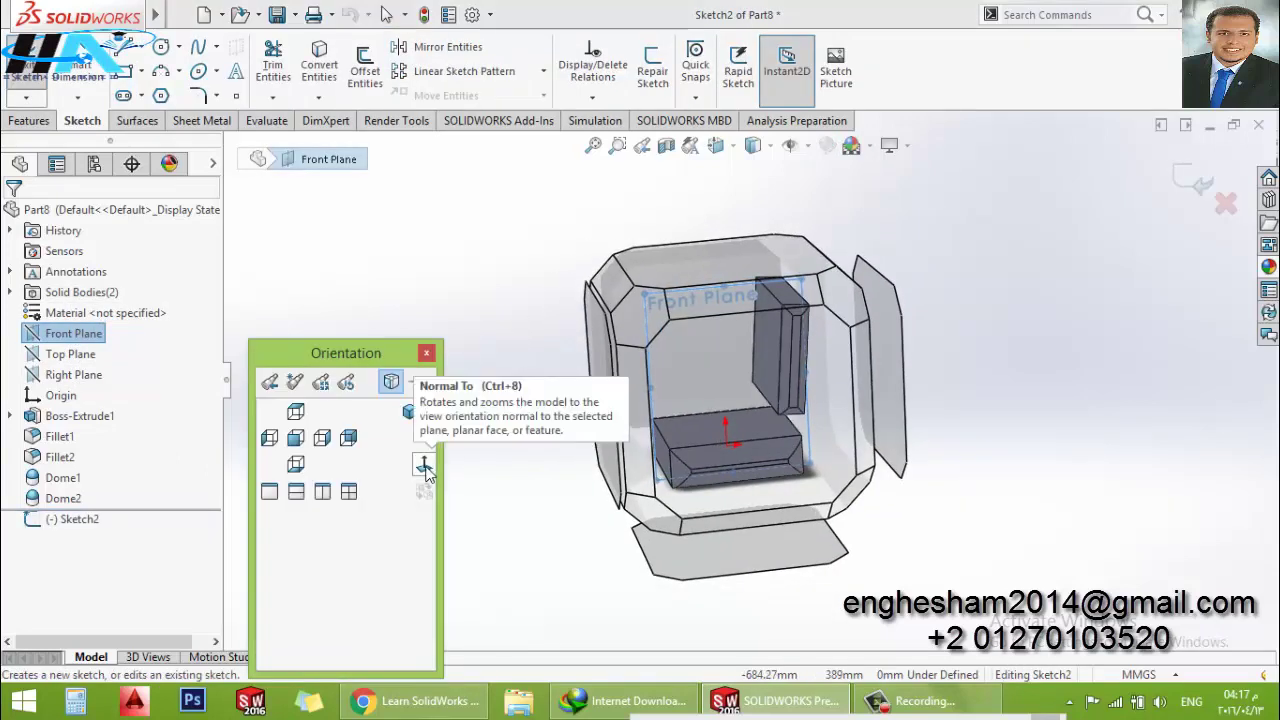
{"action": "left_click", "coordinate": [424, 472]}
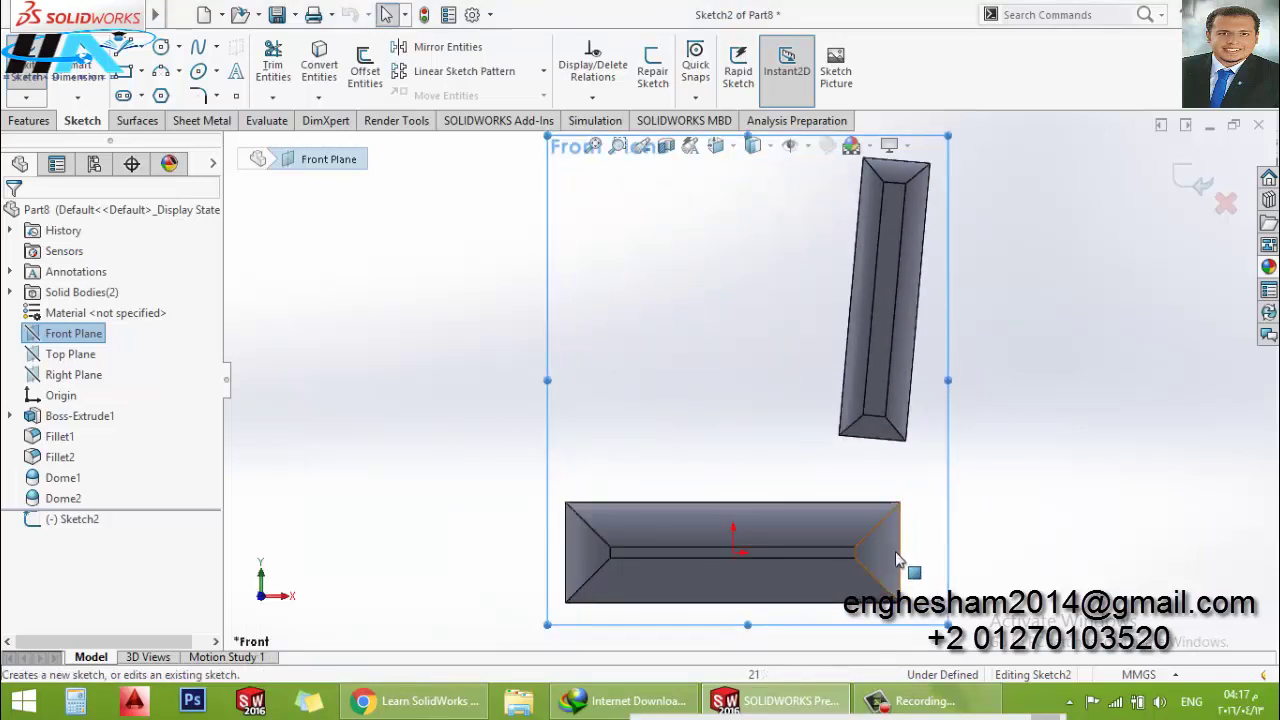
{"action": "left_click", "coordinate": [25, 62]}
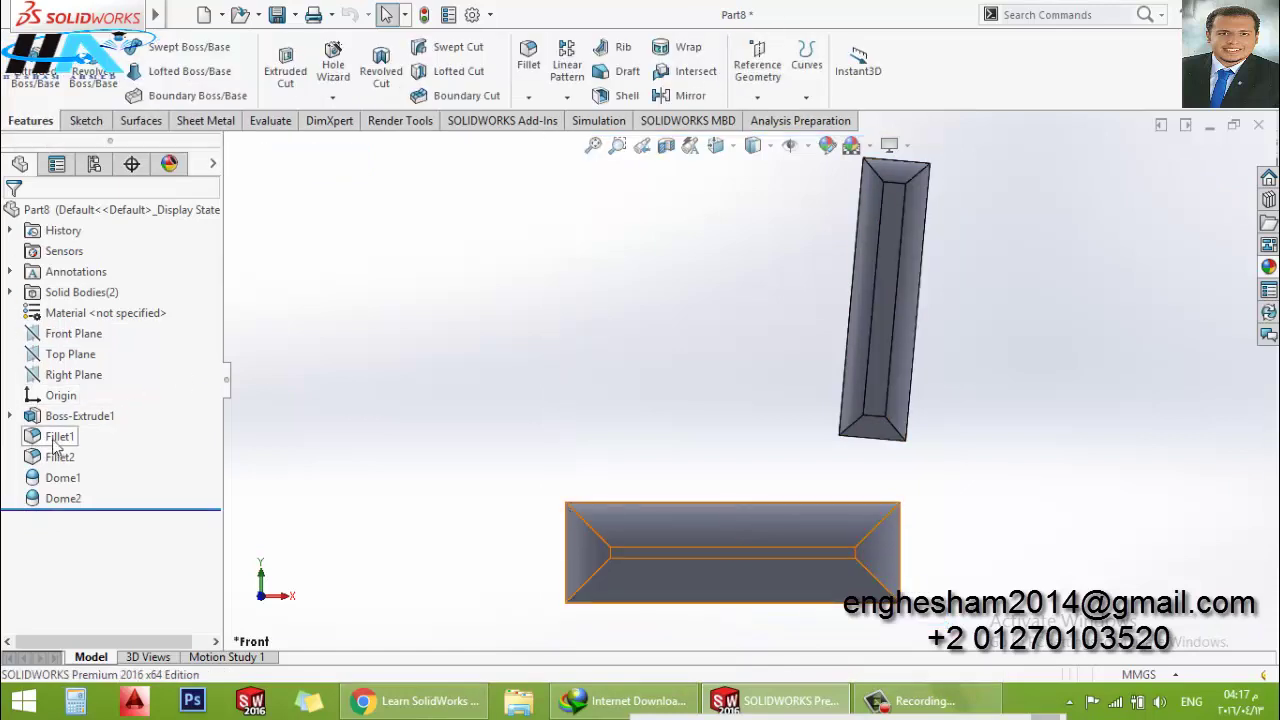
Edit Boss-Extrude1's Sketch1 and delete the 7.50 offset dimension
{"action": "left_click", "coordinate": [72, 416]}
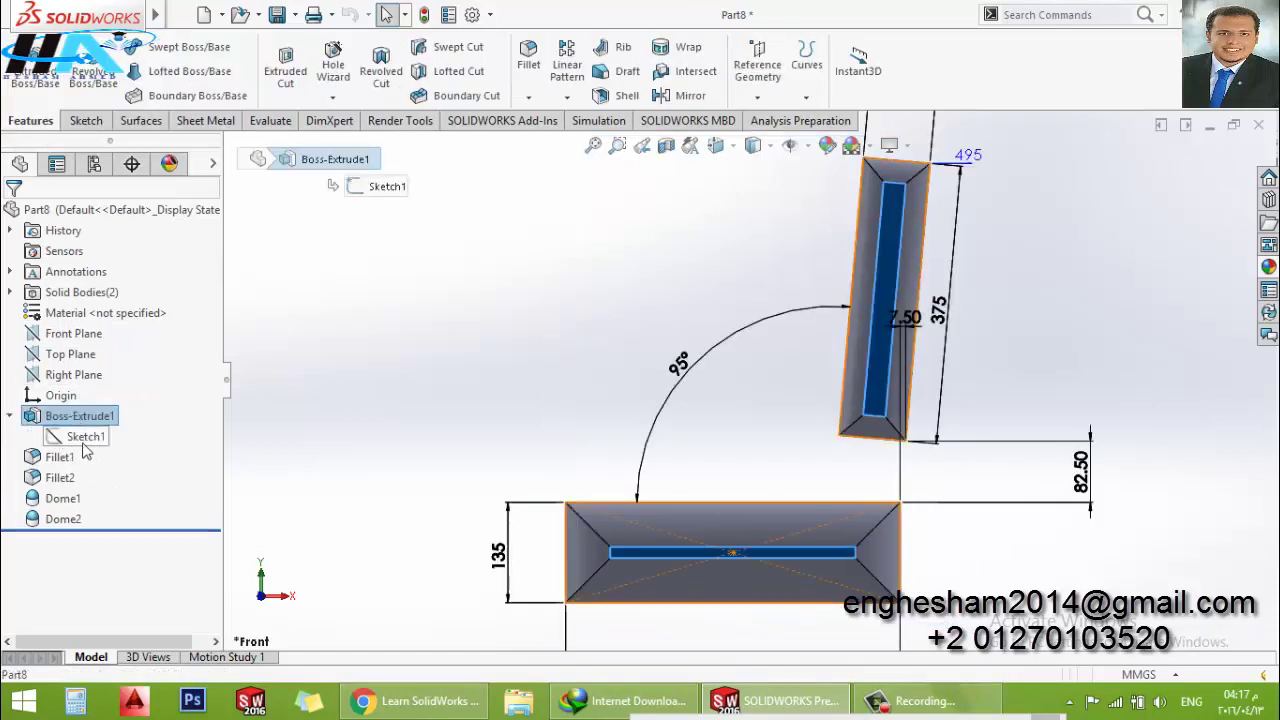
{"action": "left_click", "coordinate": [84, 444]}
{"action": "left_click", "coordinate": [100, 395]}
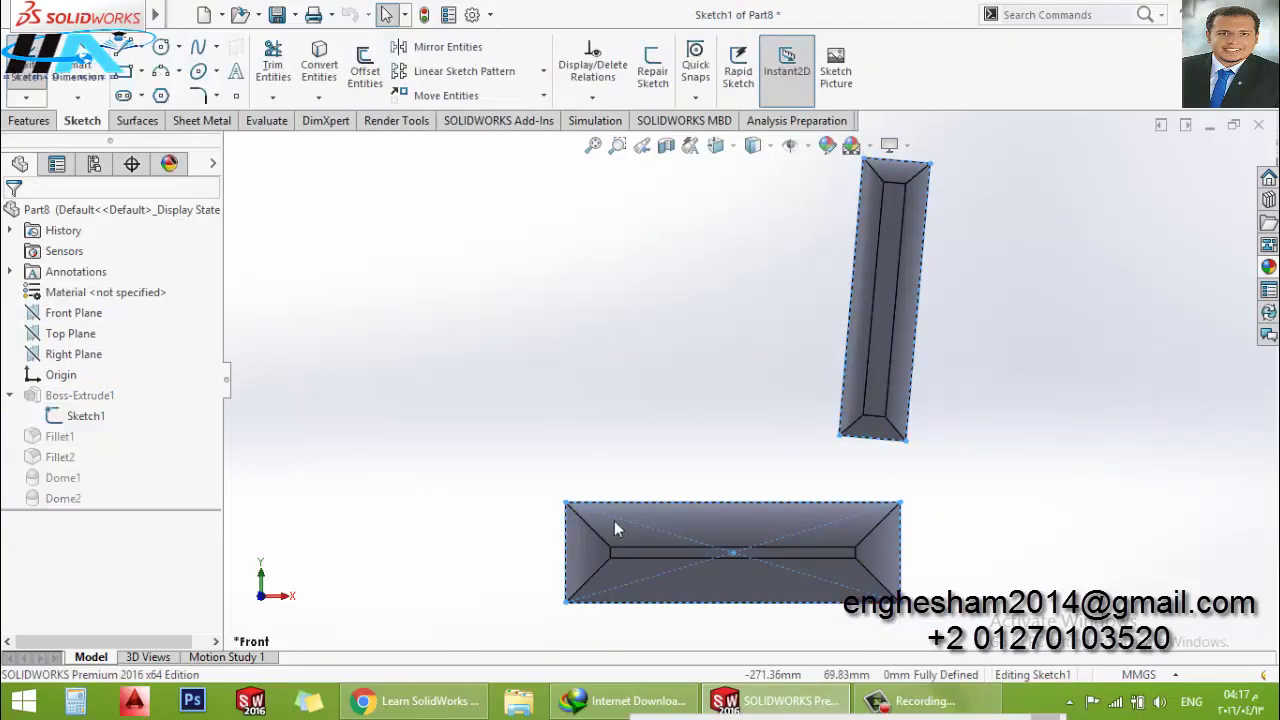
{"action": "scroll", "coordinate": [835, 468], "scroll_direction": "up", "scroll_amount": 2}
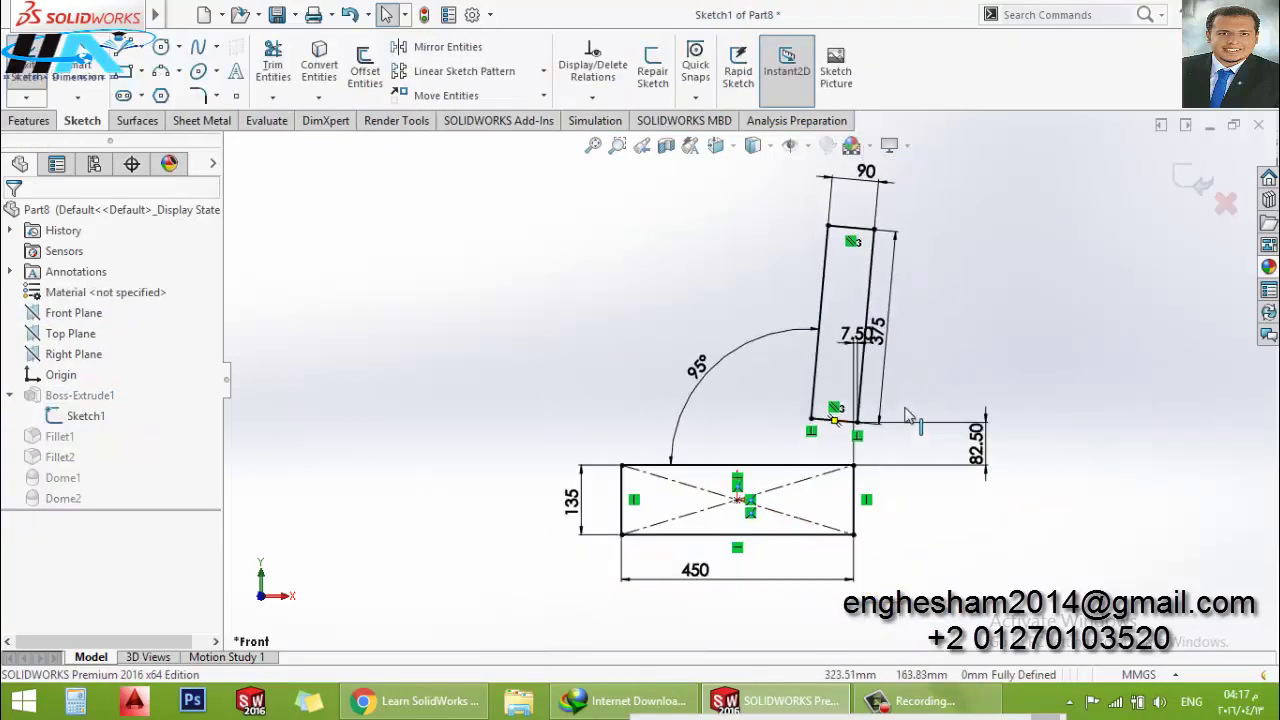
{"action": "scroll", "coordinate": [828, 320], "scroll_direction": "down", "scroll_amount": 3}
{"action": "double_click", "coordinate": [828, 318]}
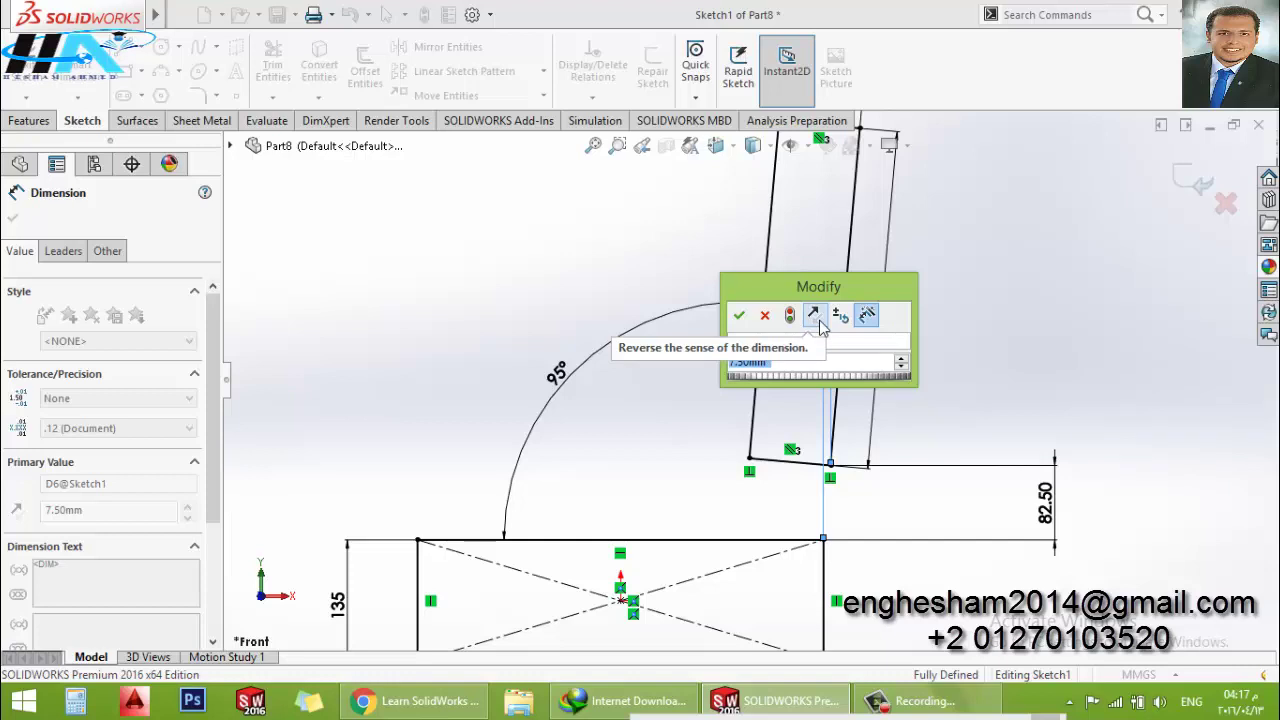
{"action": "key", "text": "Return"}
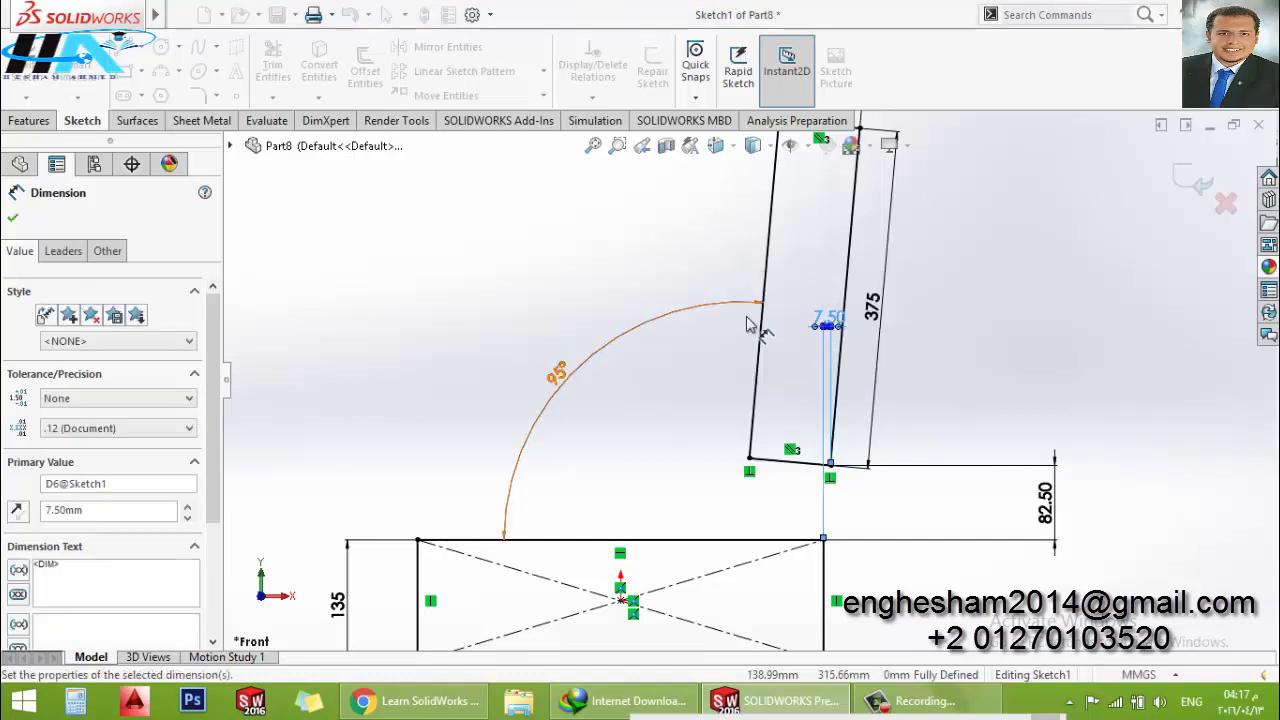
{"action": "key", "text": "Delete"}
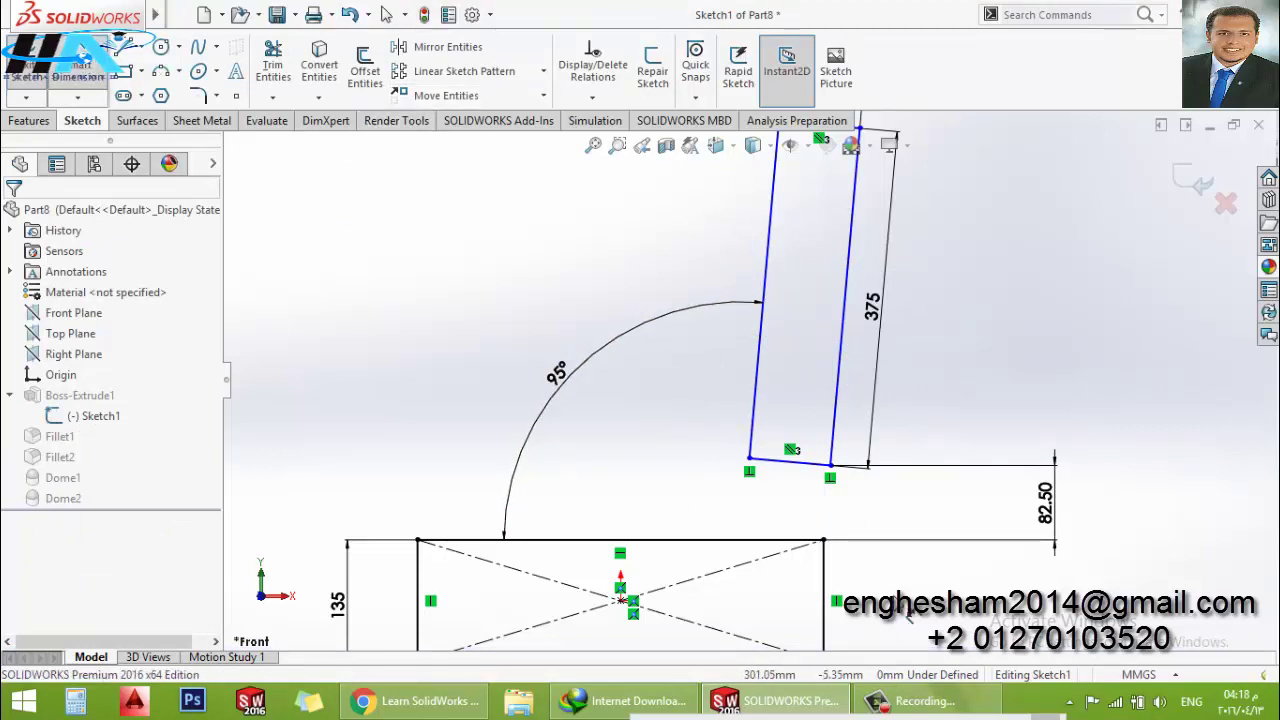
Dimension 7.5 mm between the seat's top-right corner and backrest's lower corner, then rebuild
{"action": "left_click", "coordinate": [823, 540]}
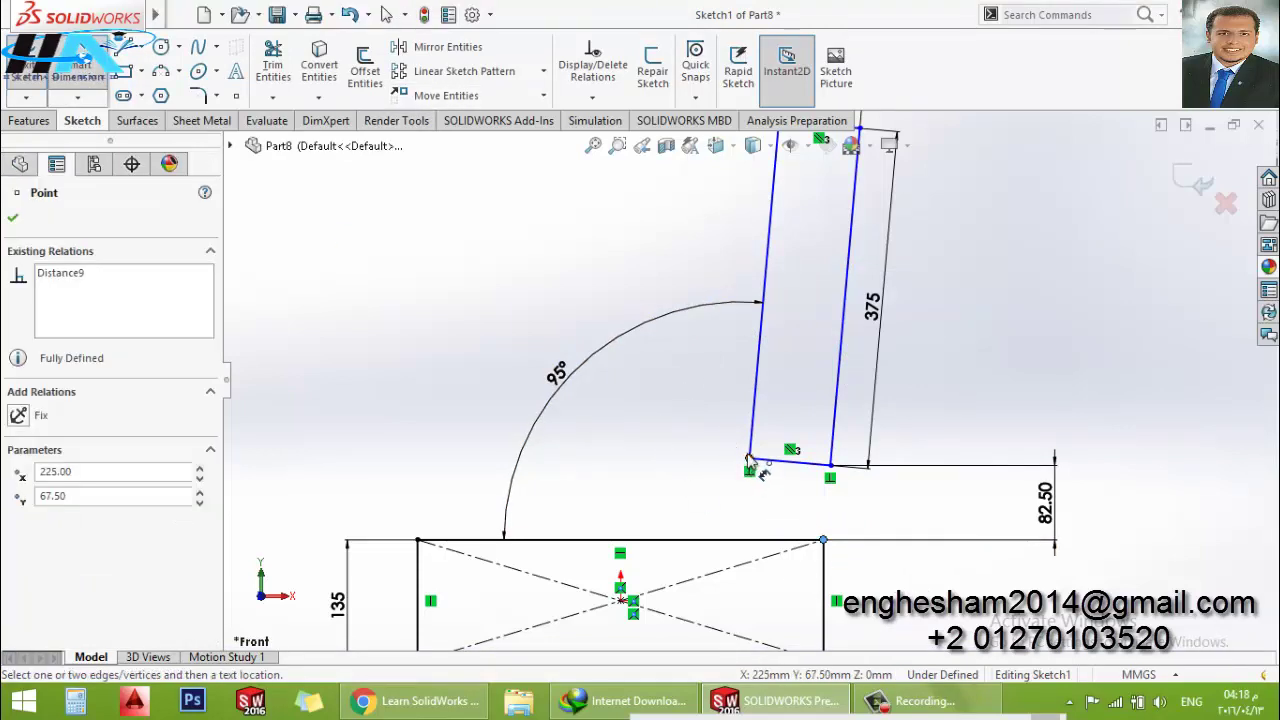
{"action": "left_click", "coordinate": [750, 460]}
{"action": "left_click", "coordinate": [808, 340]}
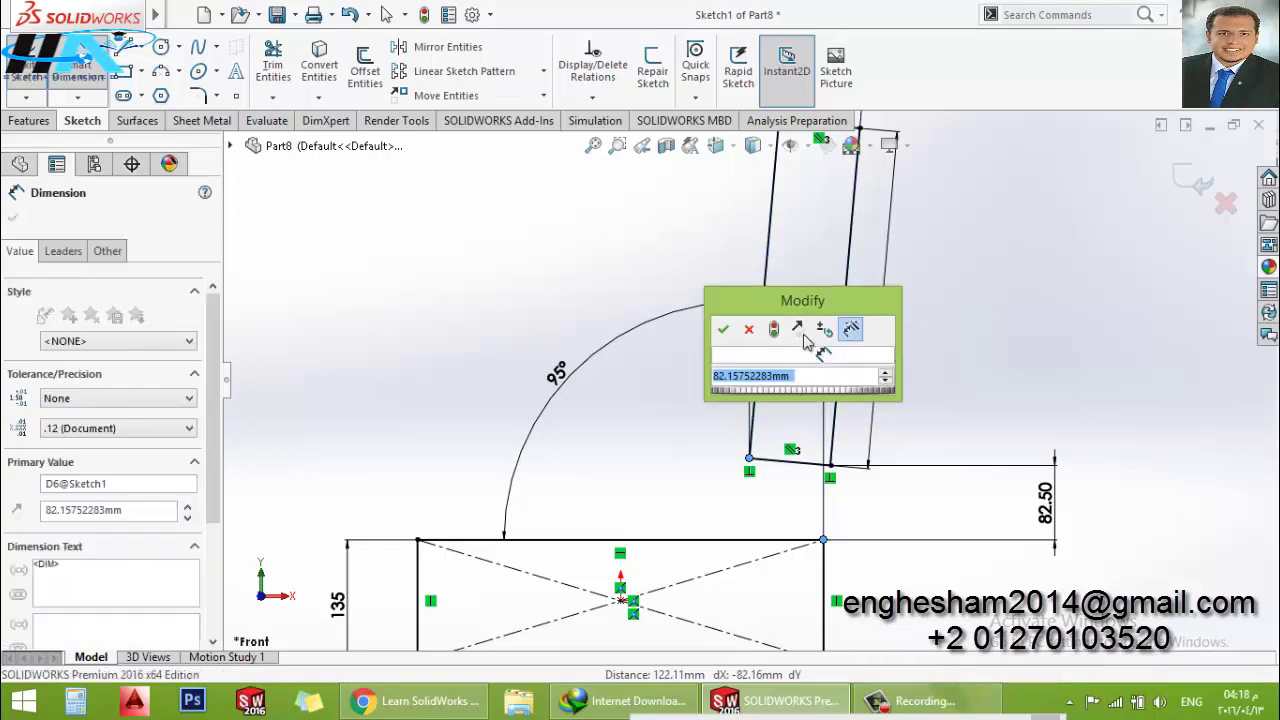
{"action": "type", "text": "7.5"}
{"action": "key", "text": "Return"}
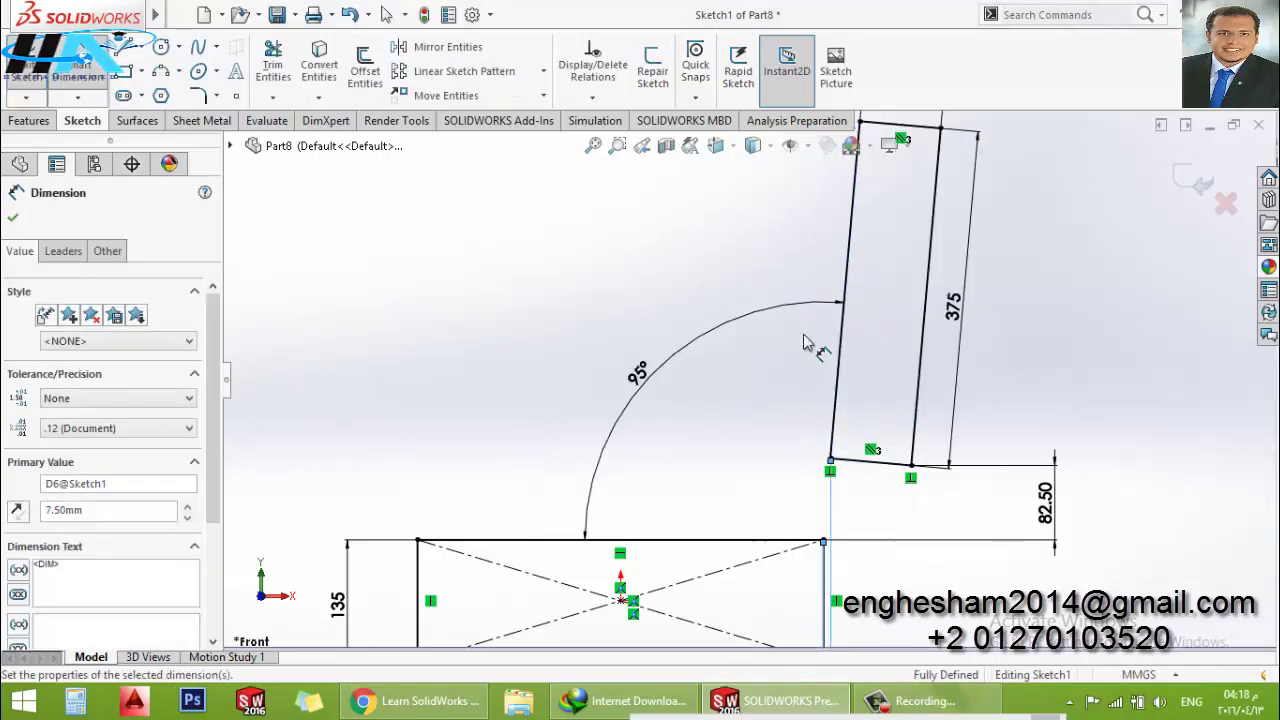
{"action": "key", "text": "f"}
{"action": "scroll", "coordinate": [716, 461], "scroll_direction": "down", "scroll_amount": 1}
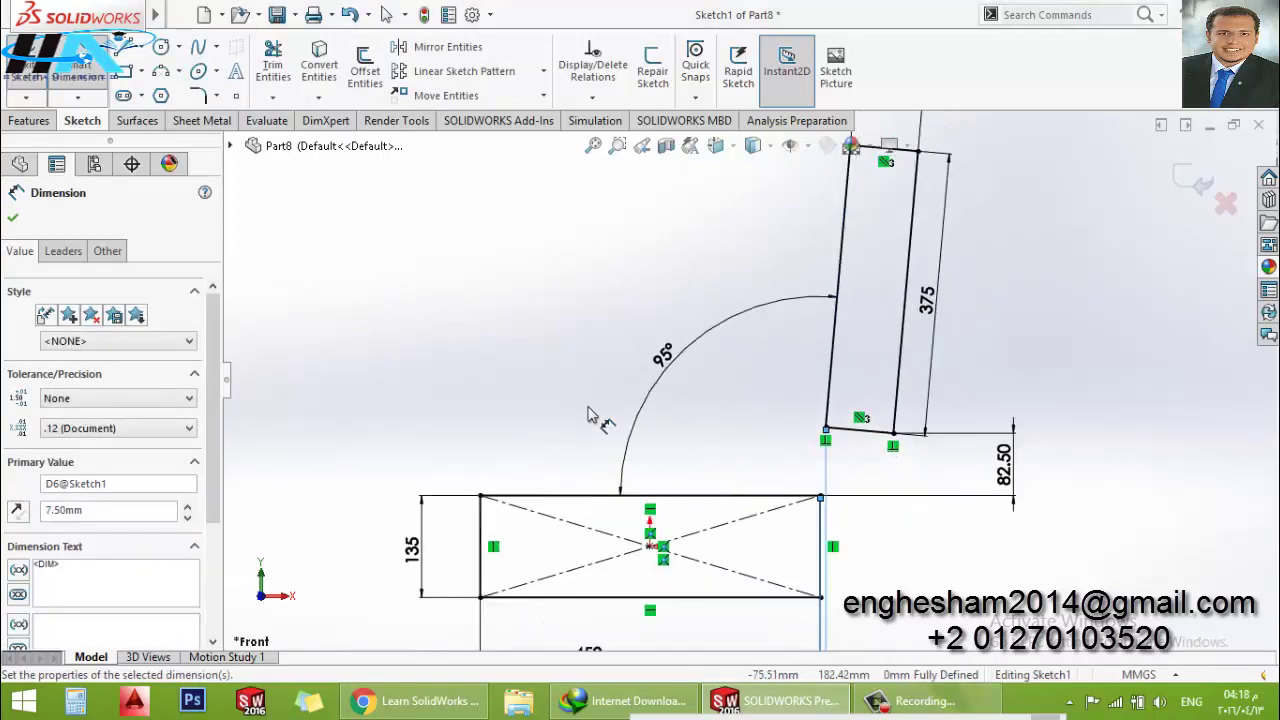
{"action": "left_click", "coordinate": [27, 70]}
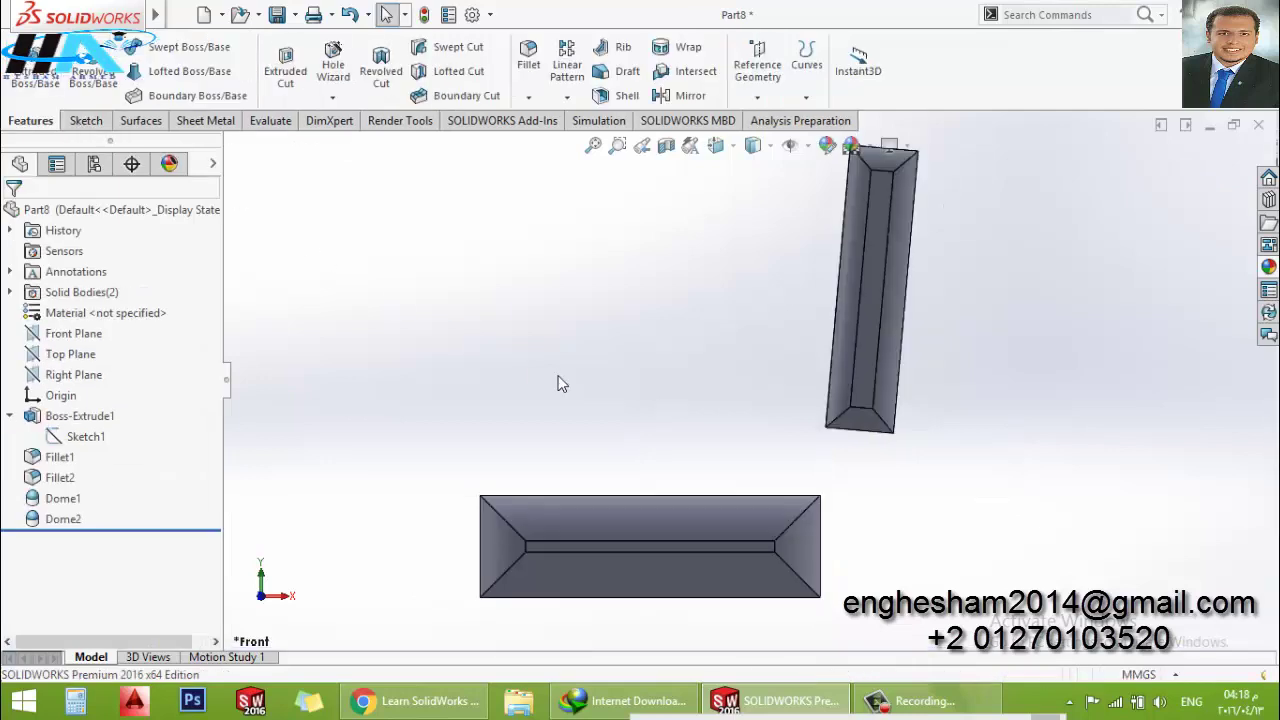
On the Front Plane, viewed Normal To, draw a spline from the backrest's bottom to the seat's corner
{"action": "middle_click_drag", "start_coordinate": [631, 421], "coordinate": [597, 397]}
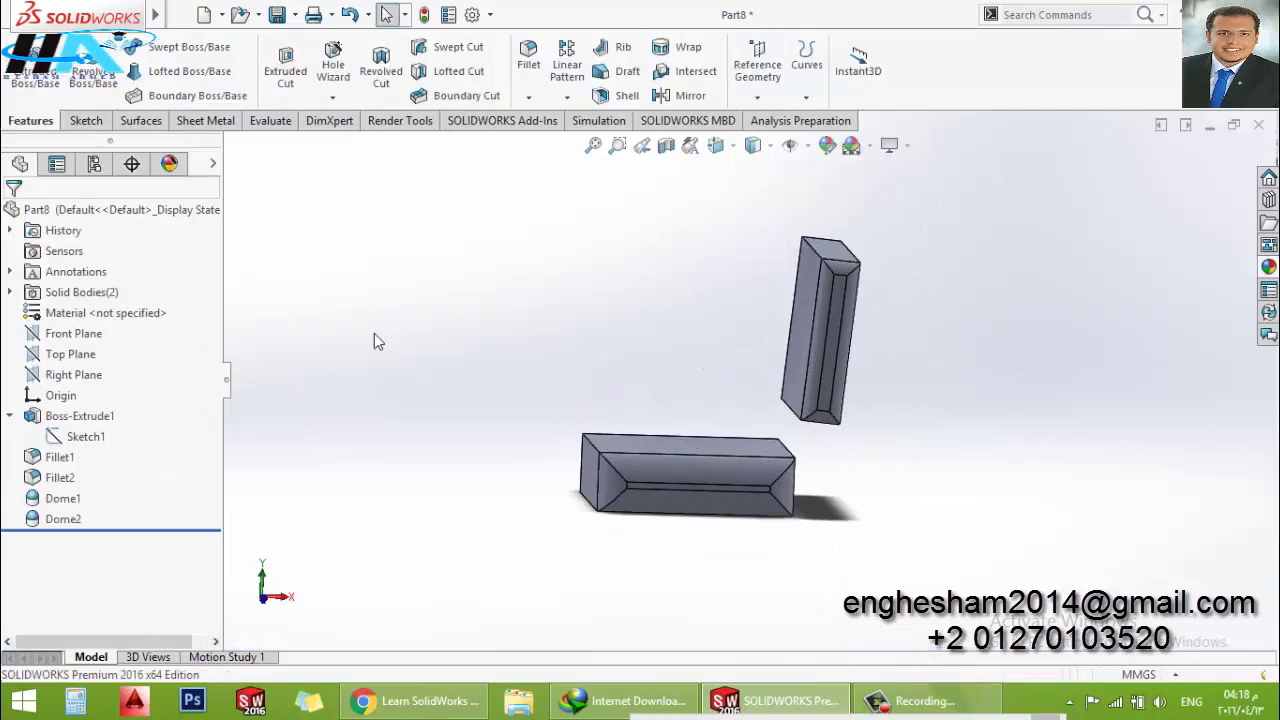
{"action": "left_click", "coordinate": [70, 334]}
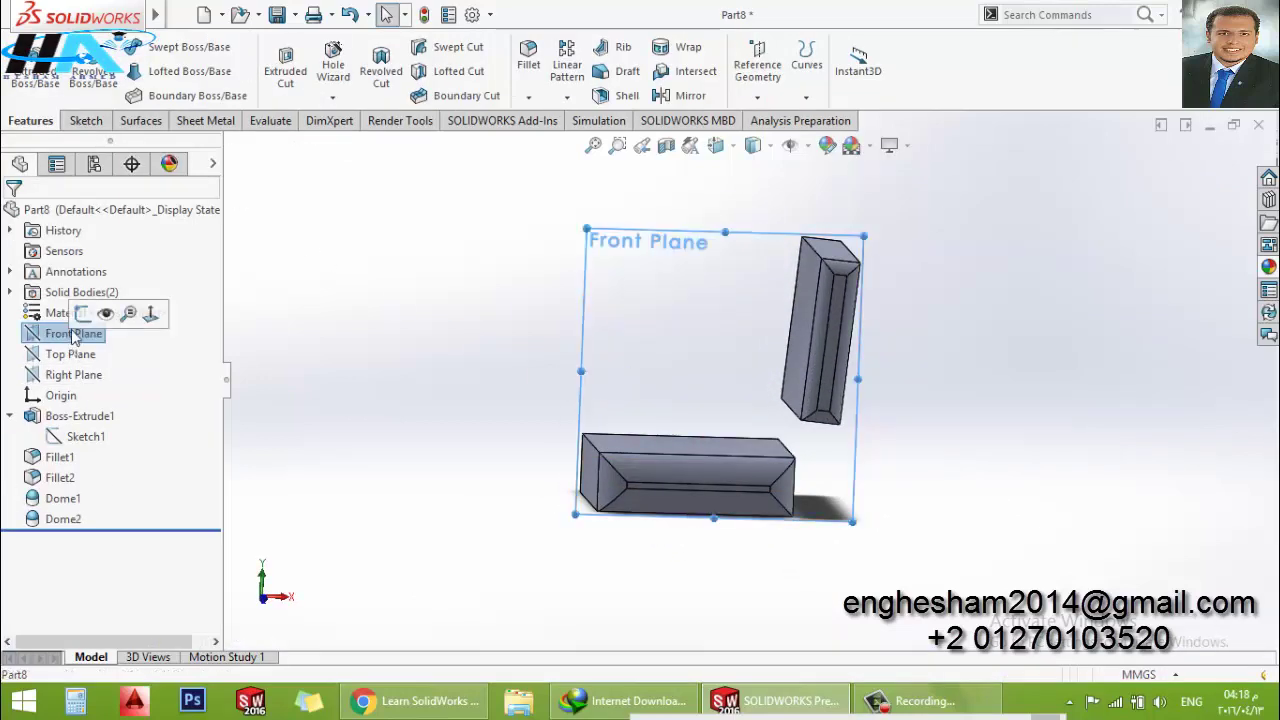
{"action": "left_click", "coordinate": [84, 314]}
{"action": "key", "text": "space"}
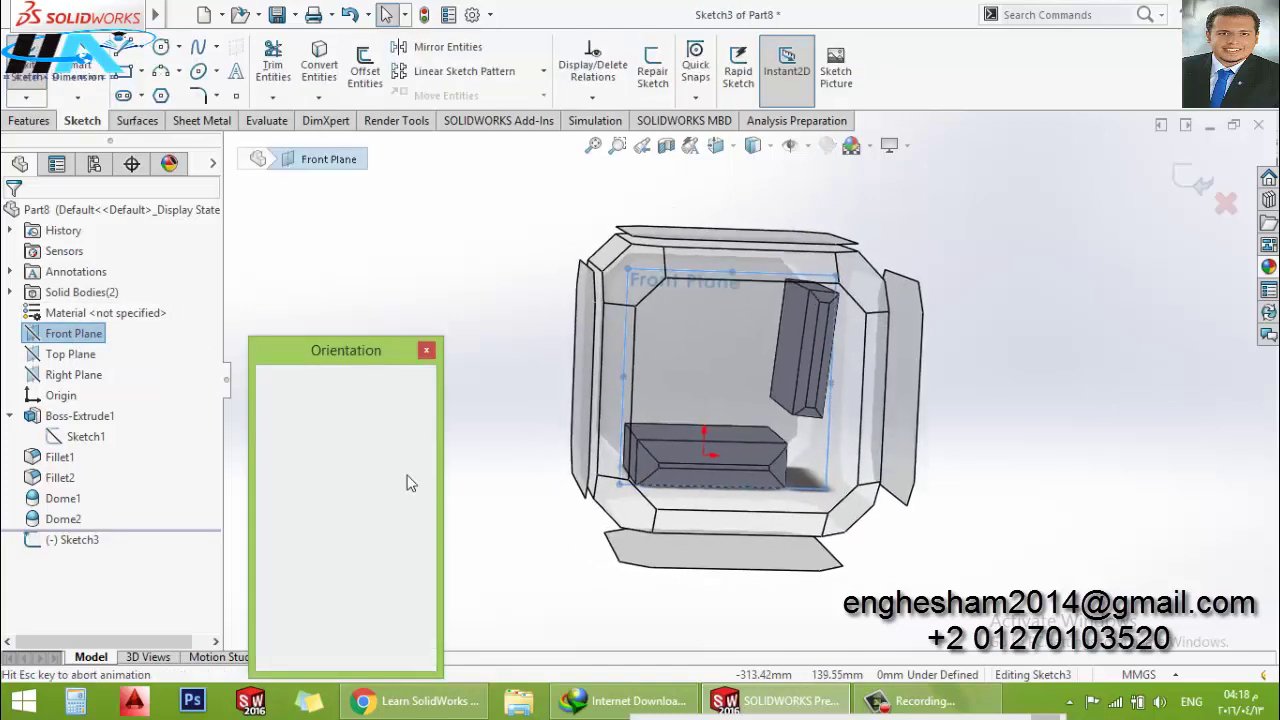
{"action": "left_click", "coordinate": [423, 463]}
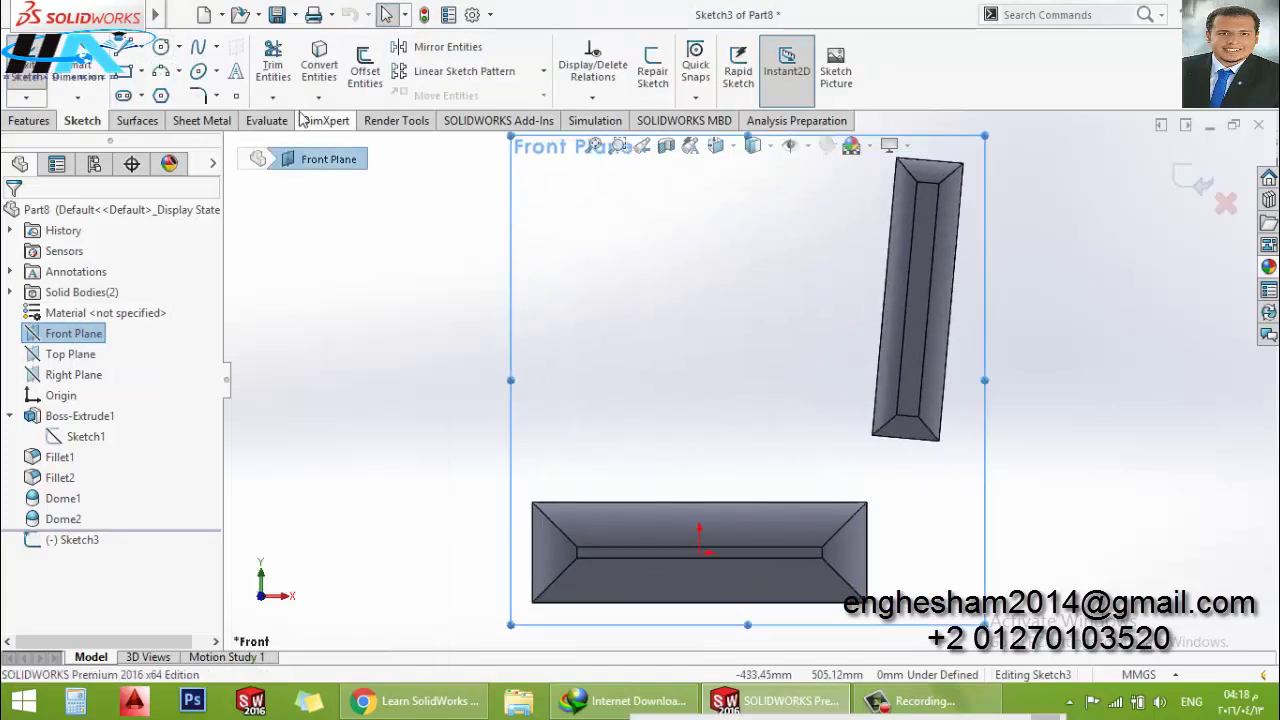
{"action": "left_click", "coordinate": [198, 50]}
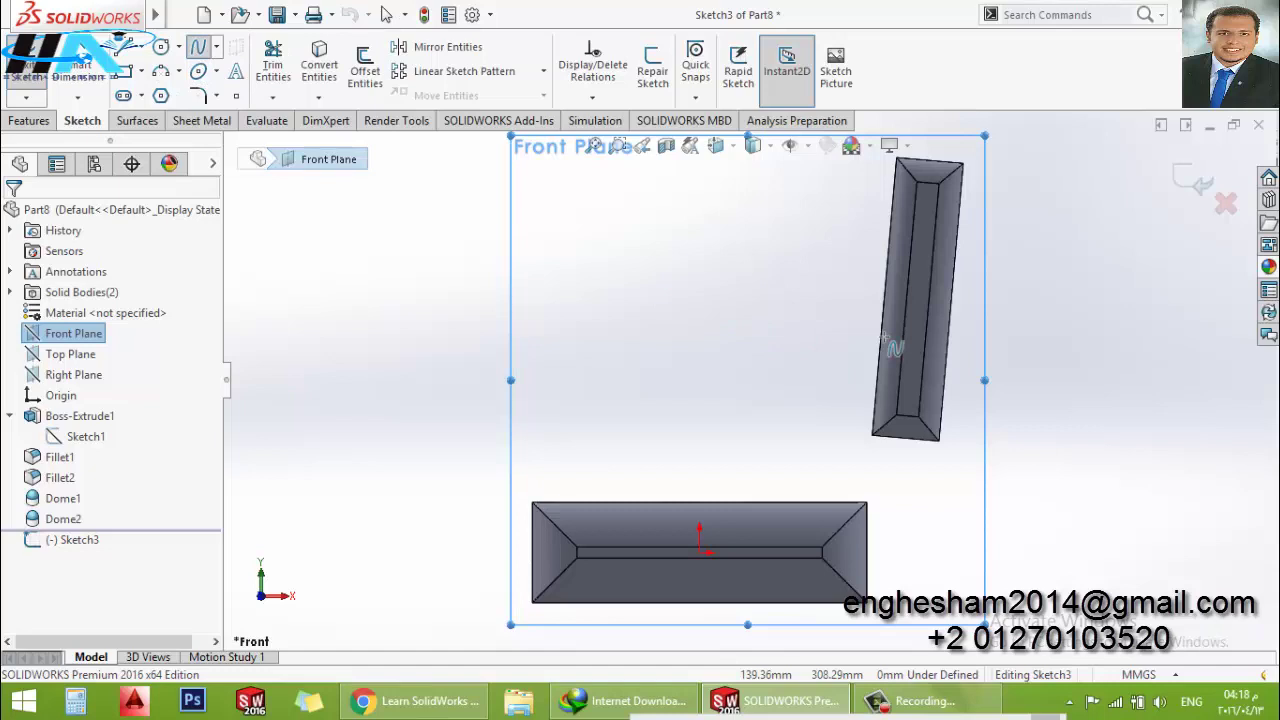
{"action": "left_click", "coordinate": [906, 439]}
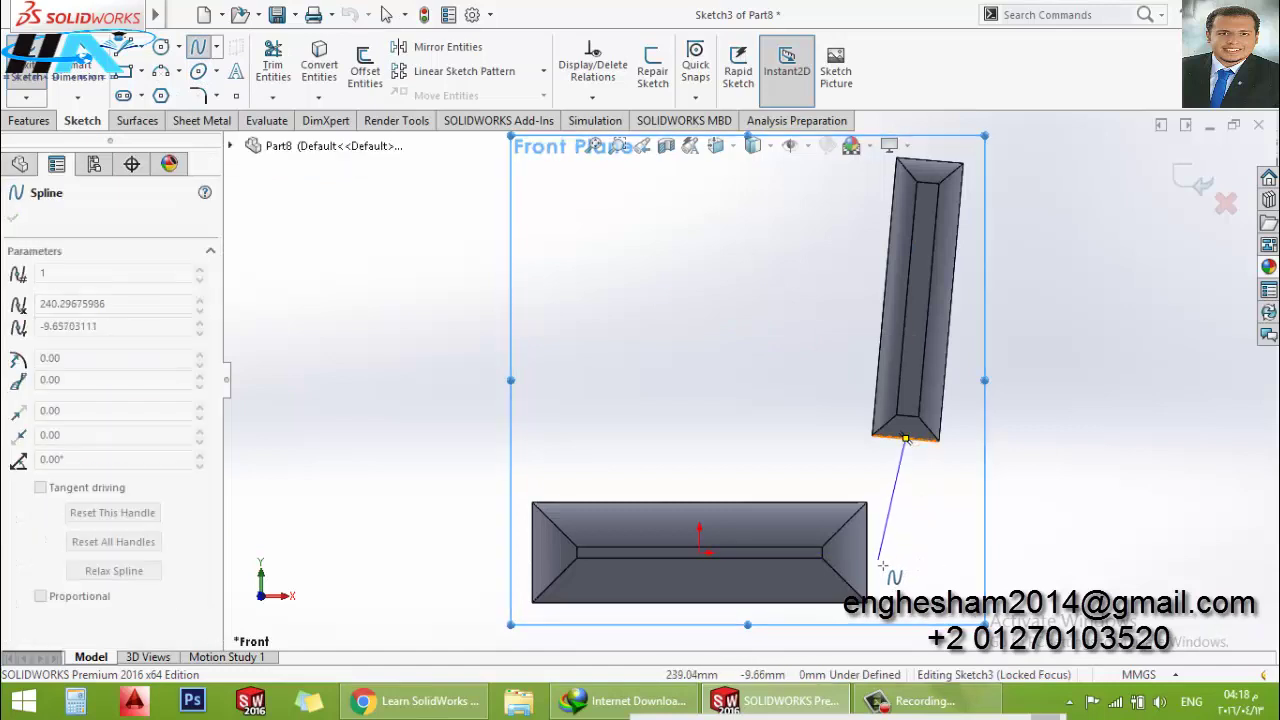
{"action": "double_click", "coordinate": [868, 553]}
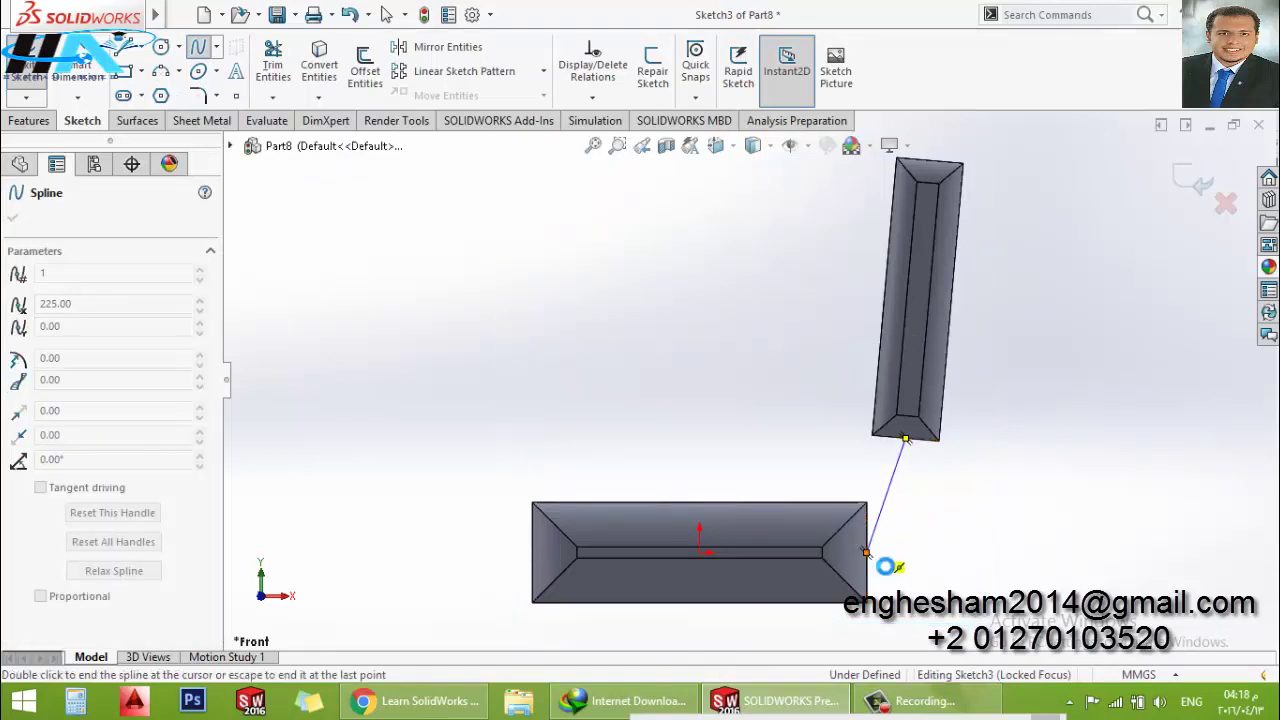
{"action": "key", "text": "Escape"}
Make the spline horizontal at the seat end and bend its upper part vertical
{"action": "scroll", "coordinate": [890, 540], "scroll_direction": "down", "scroll_amount": 1}
{"action": "scroll", "coordinate": [886, 525], "scroll_direction": "down", "scroll_amount": 1}
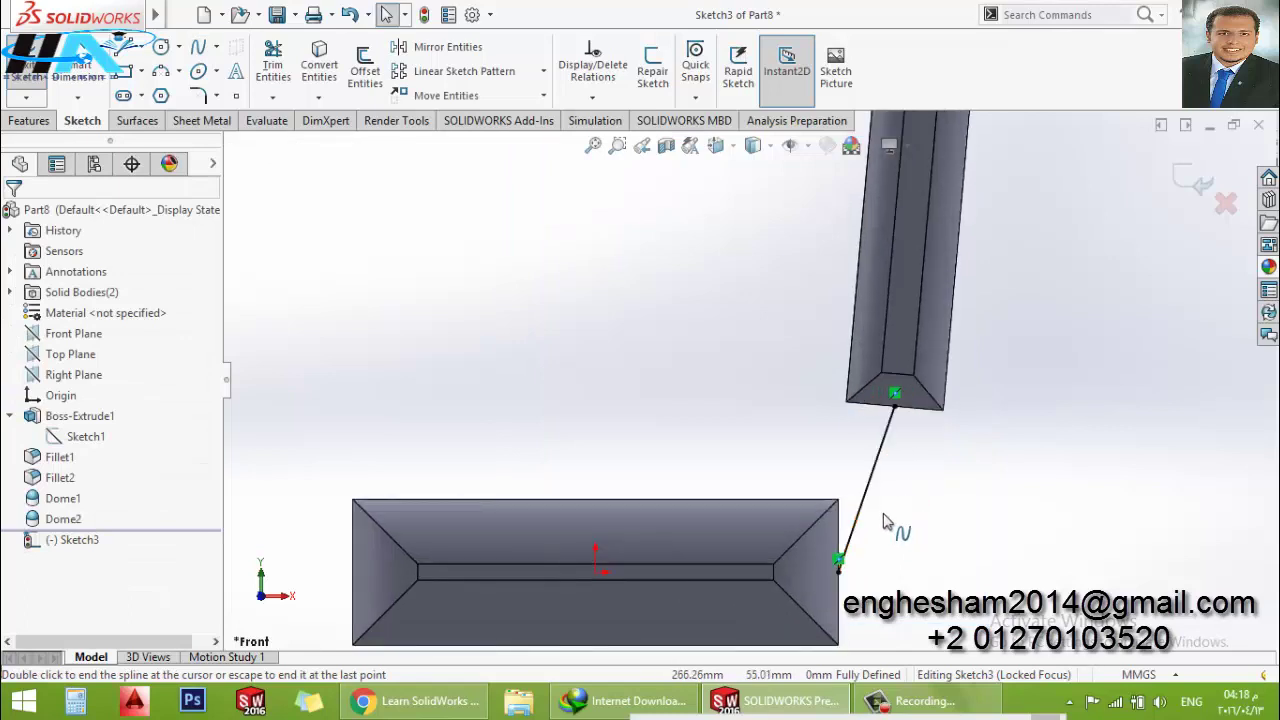
{"action": "left_click", "coordinate": [866, 505]}
{"action": "scroll", "coordinate": [875, 539], "scroll_direction": "down", "scroll_amount": 1}
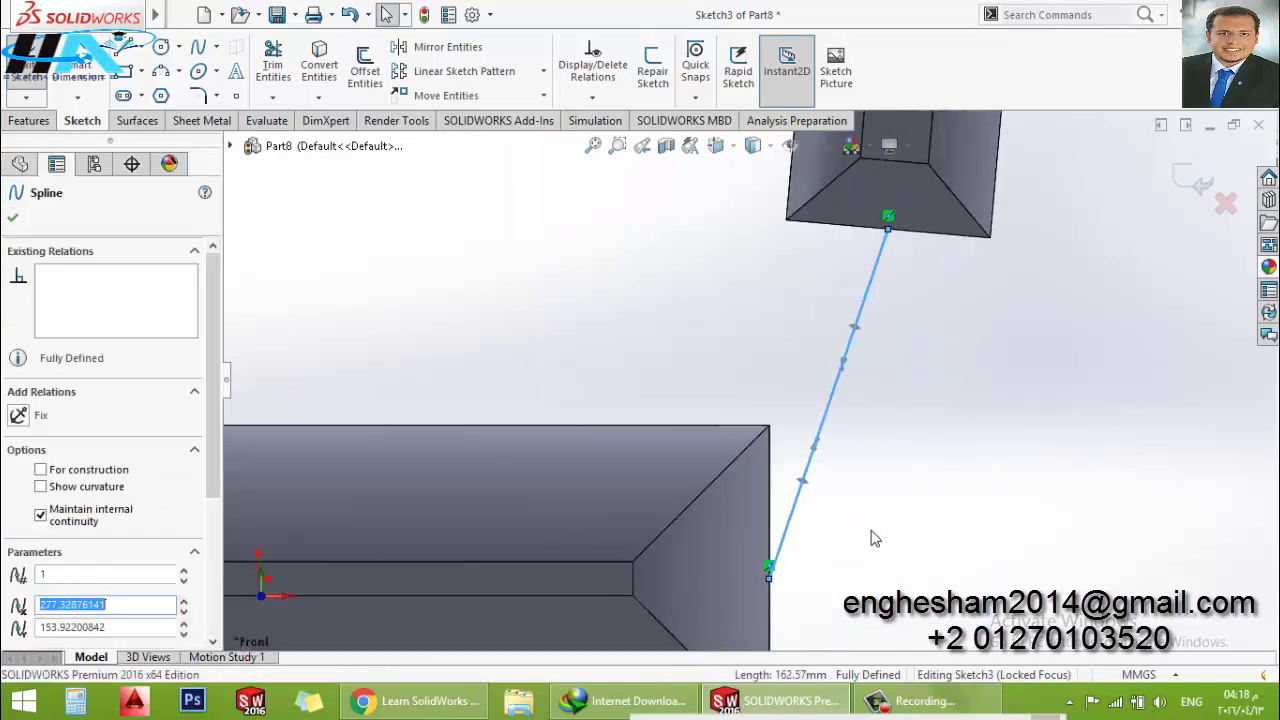
{"action": "left_click", "coordinate": [808, 492]}
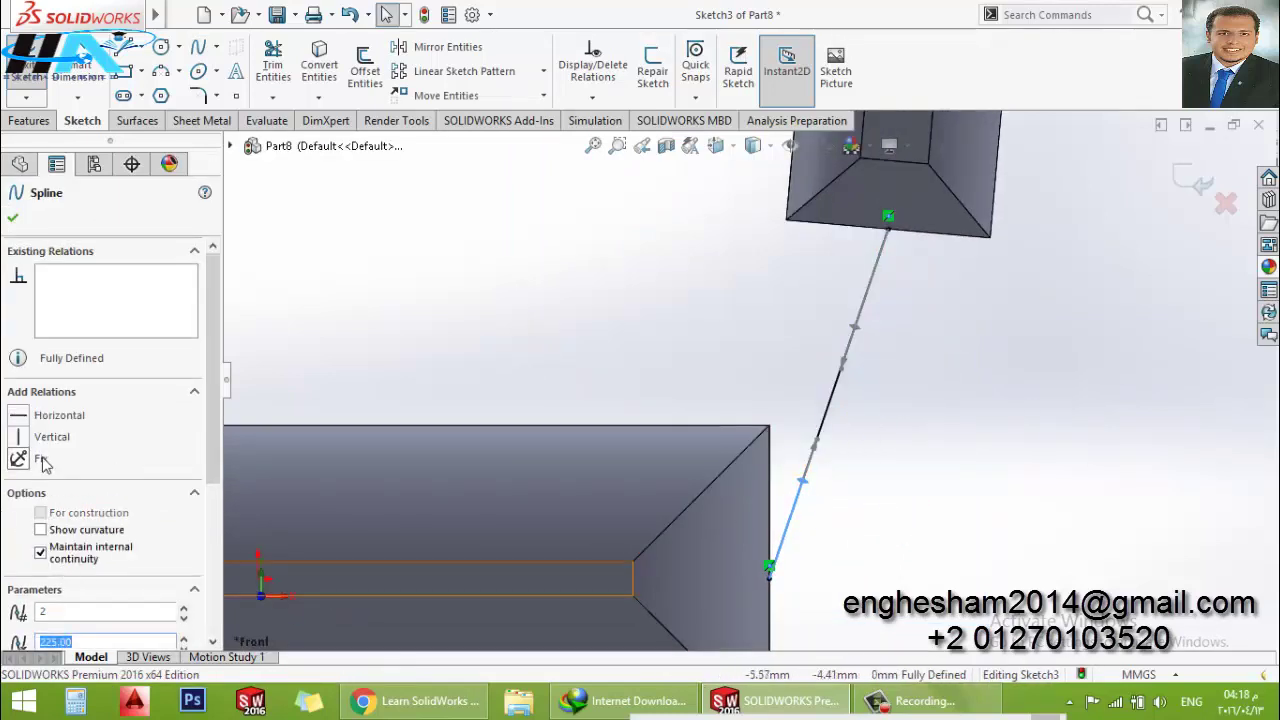
{"action": "left_click", "coordinate": [40, 415]}
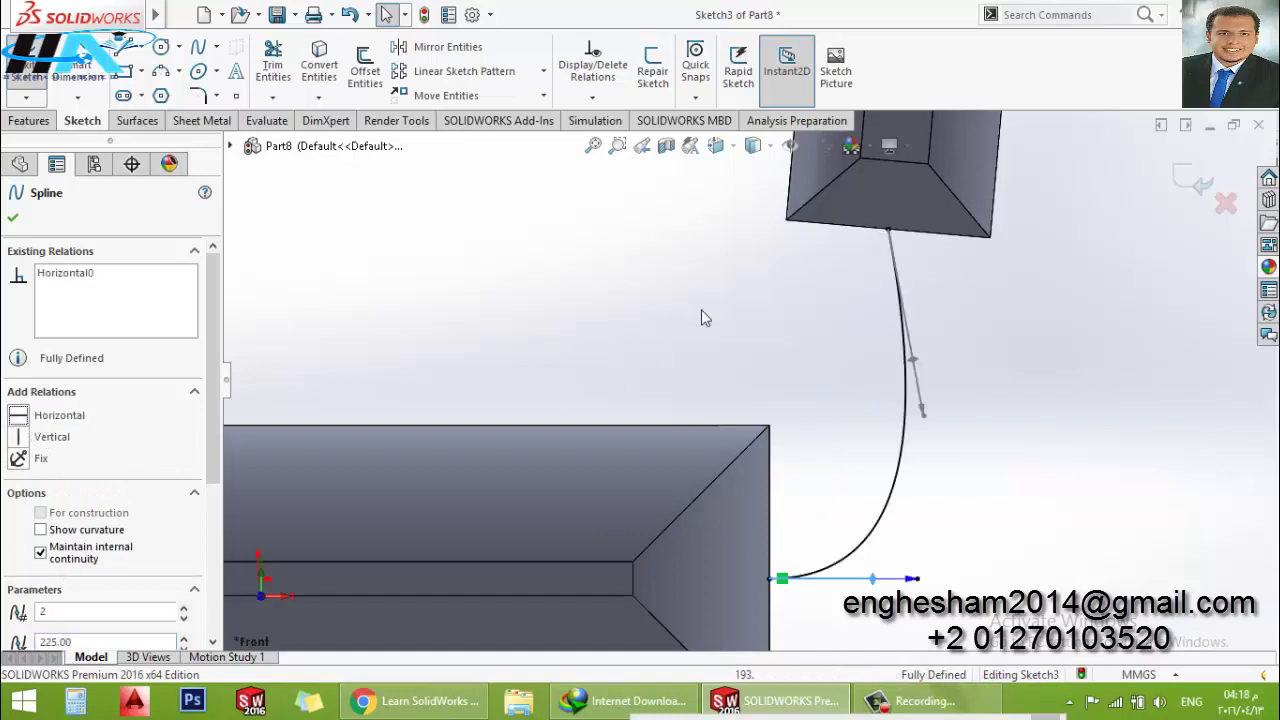
{"action": "left_click", "coordinate": [931, 391]}
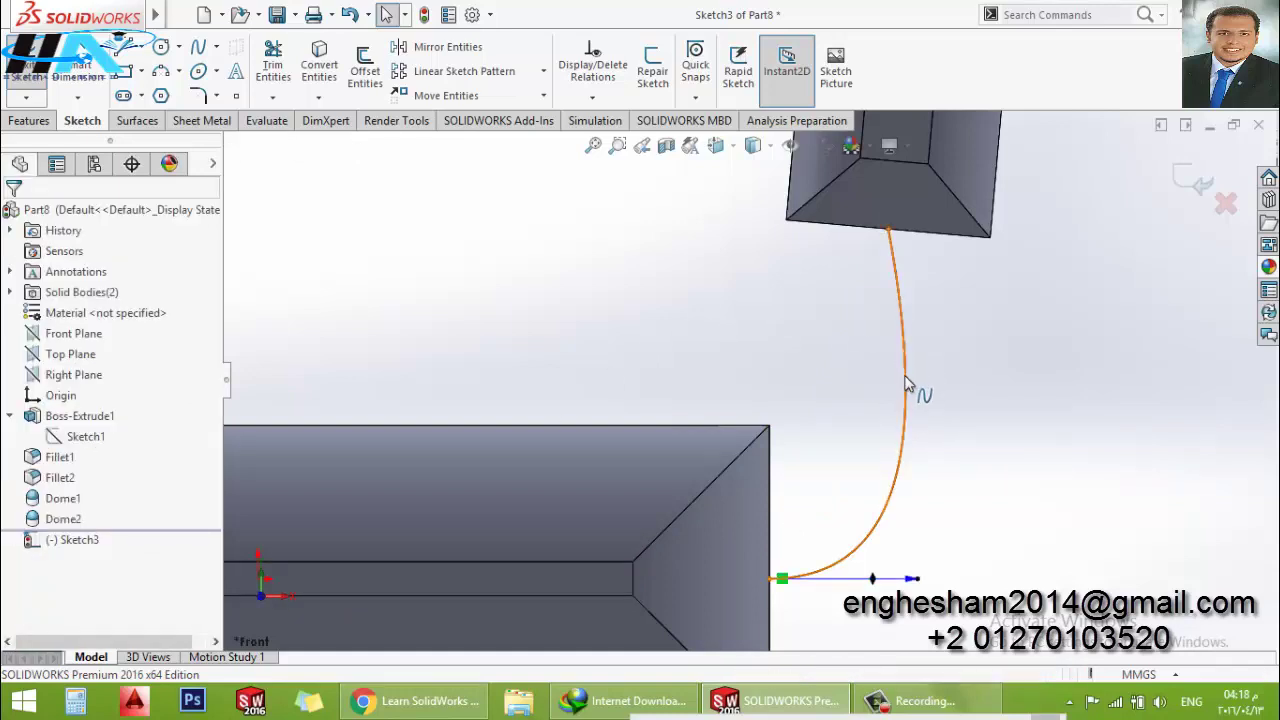
{"action": "left_click", "coordinate": [922, 409]}
{"action": "left_click_drag", "start_coordinate": [925, 419], "coordinate": [891, 413]}
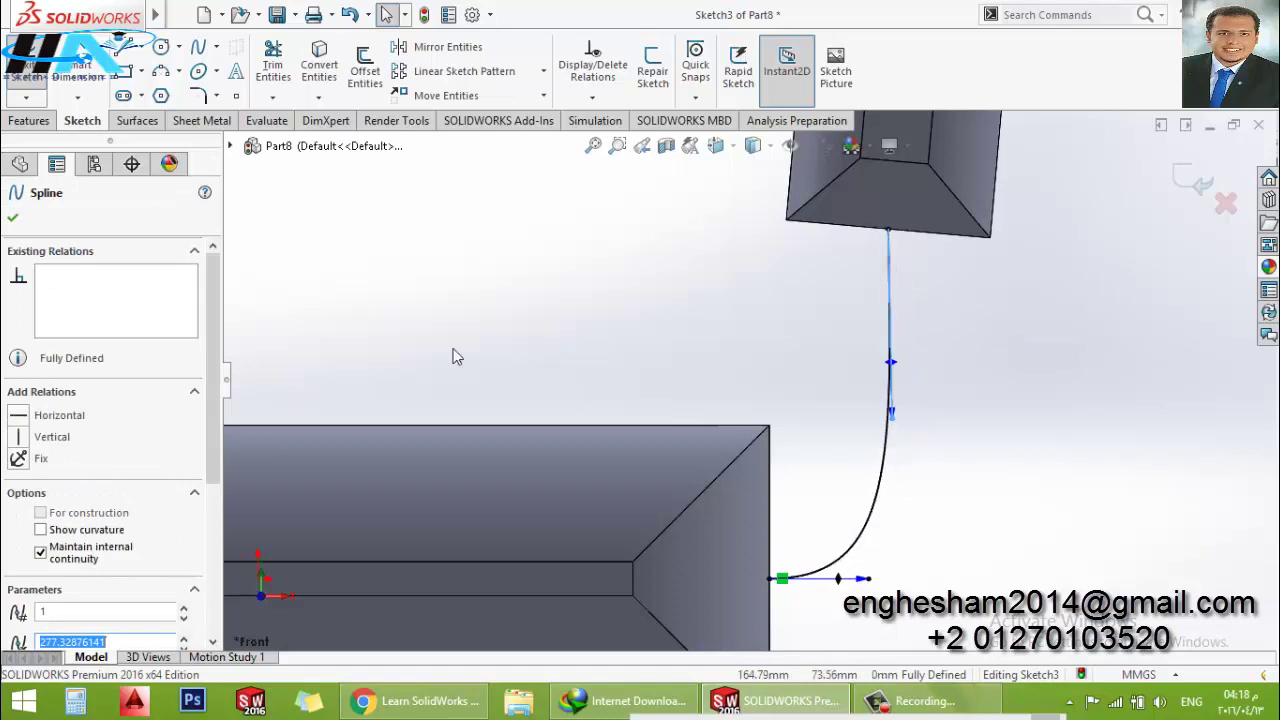
{"action": "key", "text": "Escape"}
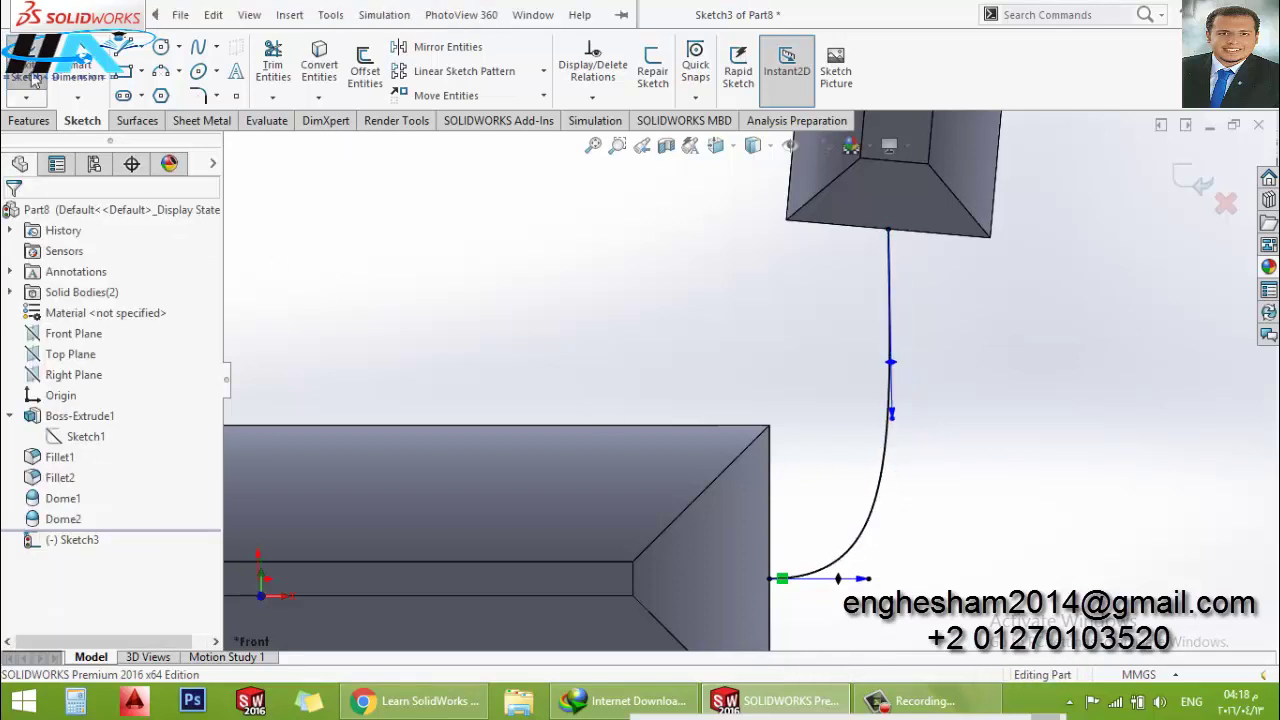
{"action": "left_click", "coordinate": [28, 66]}
Extrude the curved profile 75 mm mid-plane as a 30 mm mid-plane thin wall, creating Extrude-Thin1
{"action": "left_click", "coordinate": [28, 66]}
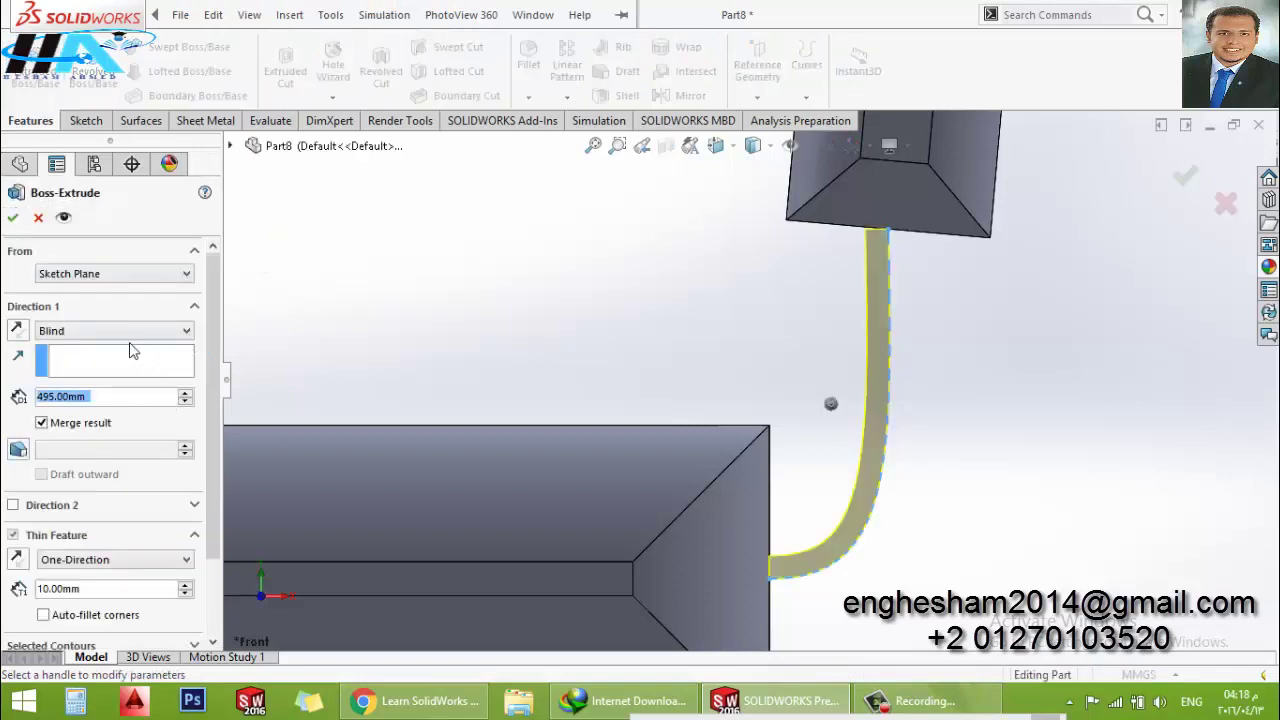
{"action": "left_click", "coordinate": [130, 332]}
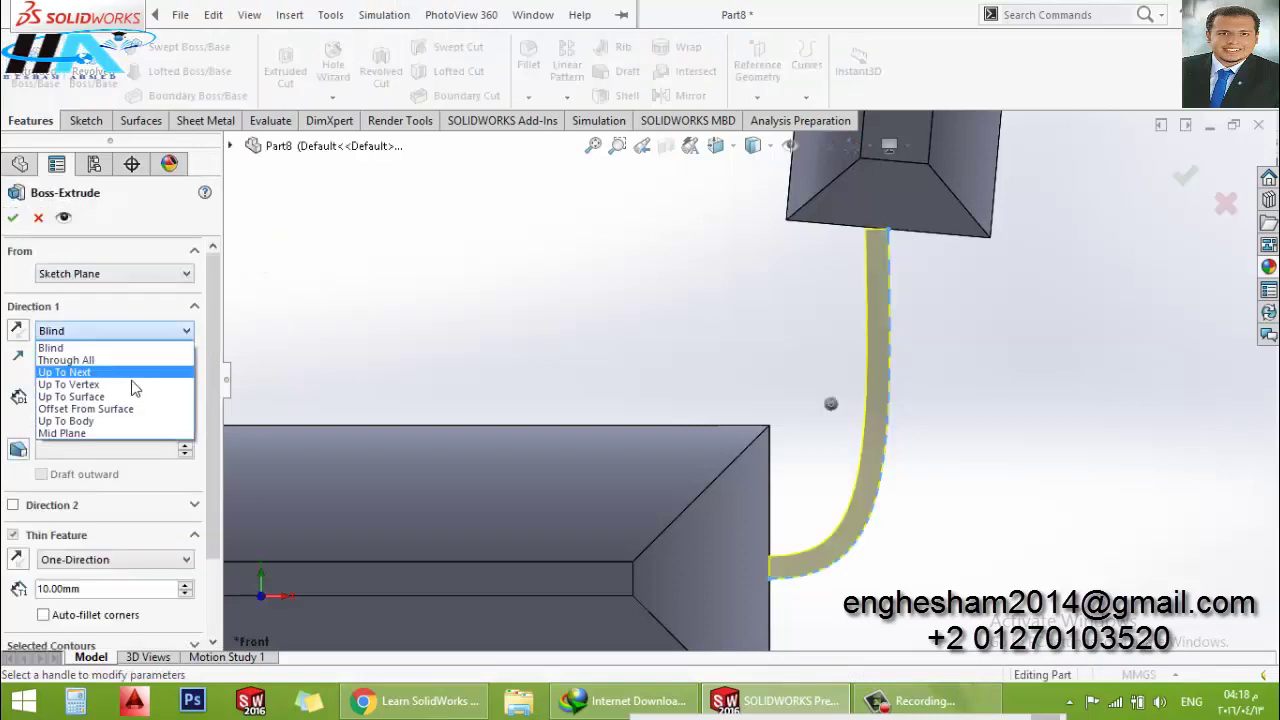
{"action": "left_click", "coordinate": [127, 433]}
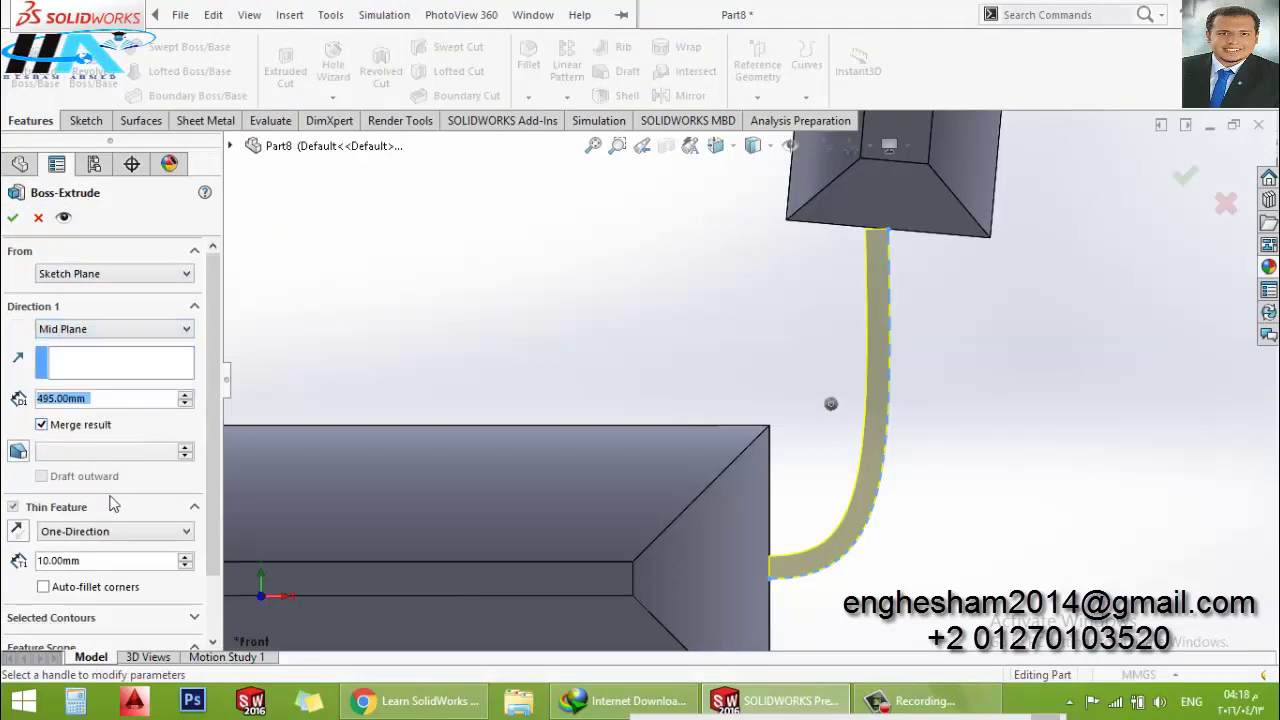
{"action": "type", "text": "75"}
{"action": "key", "text": "ctrl+7"}
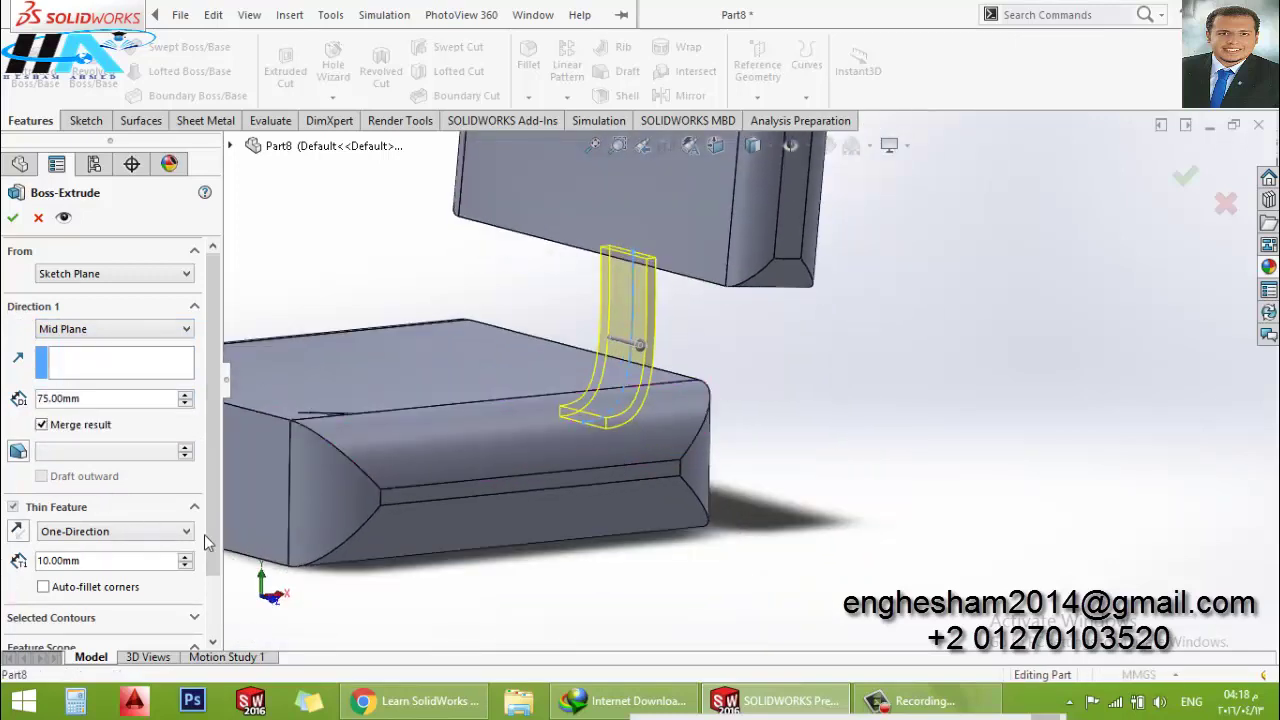
{"action": "left_click_drag", "start_coordinate": [209, 534], "coordinate": [209, 592]}
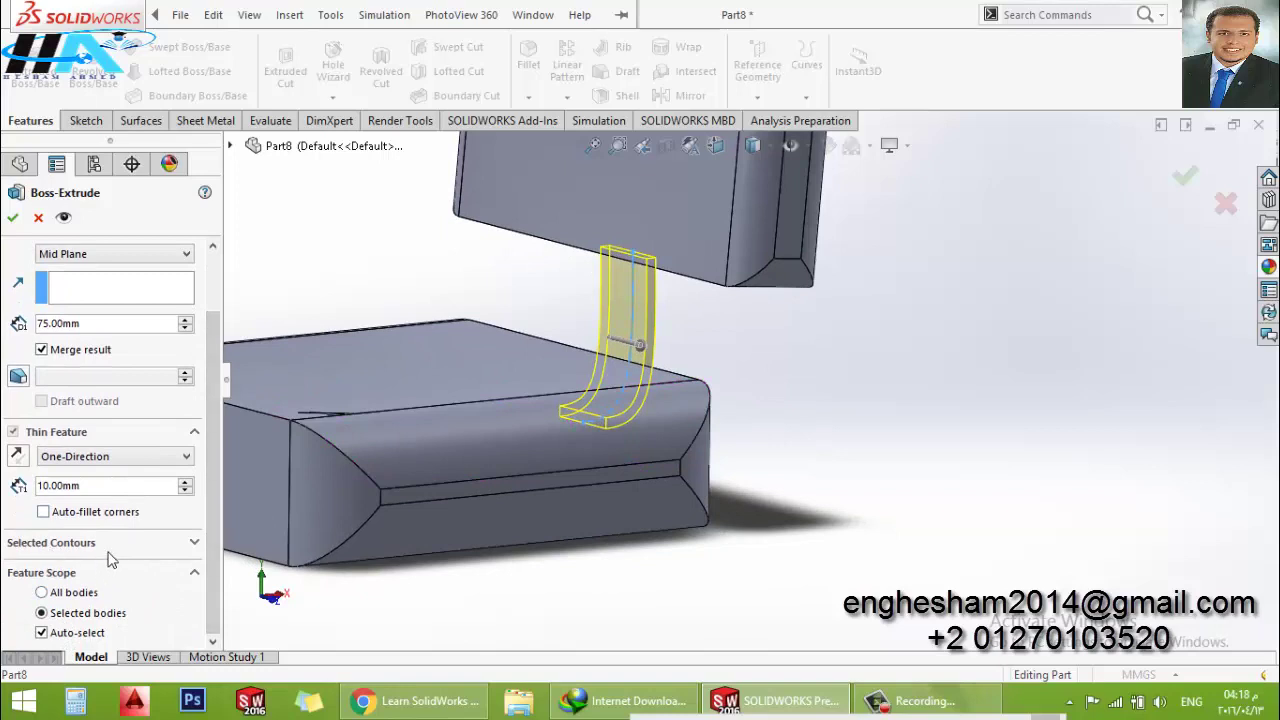
{"action": "left_click", "coordinate": [108, 458]}
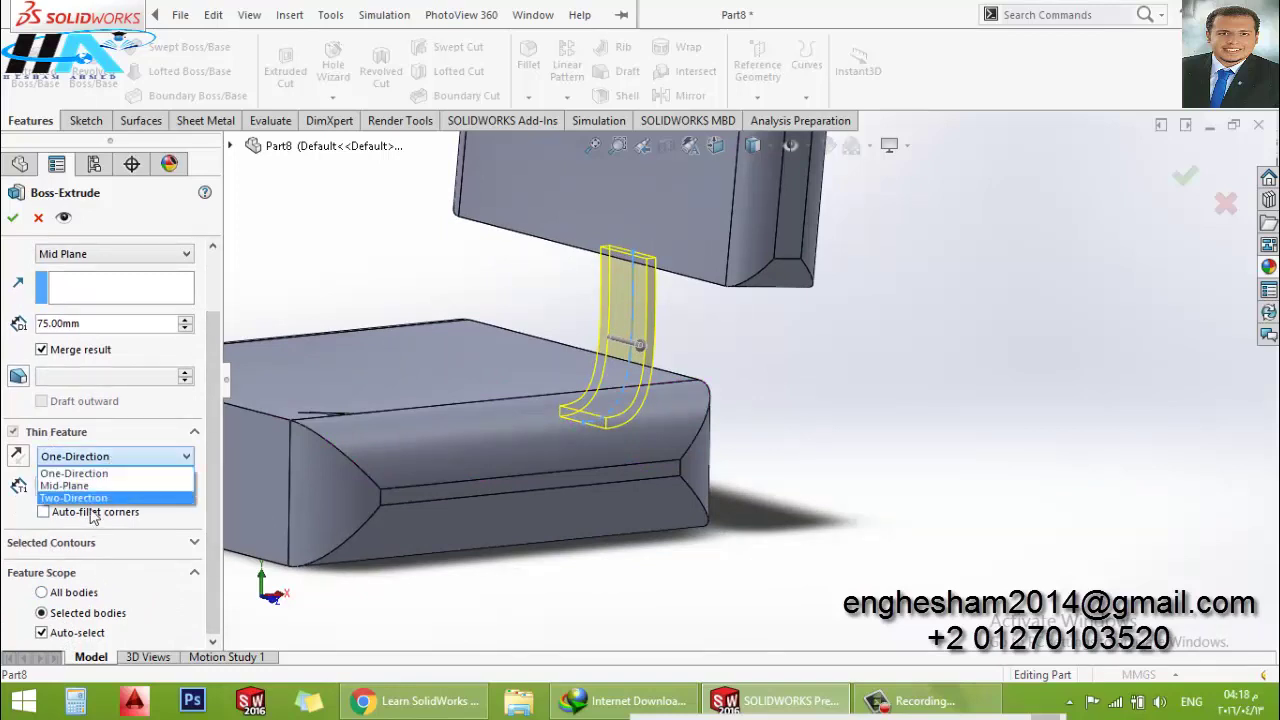
{"action": "left_click", "coordinate": [85, 485]}
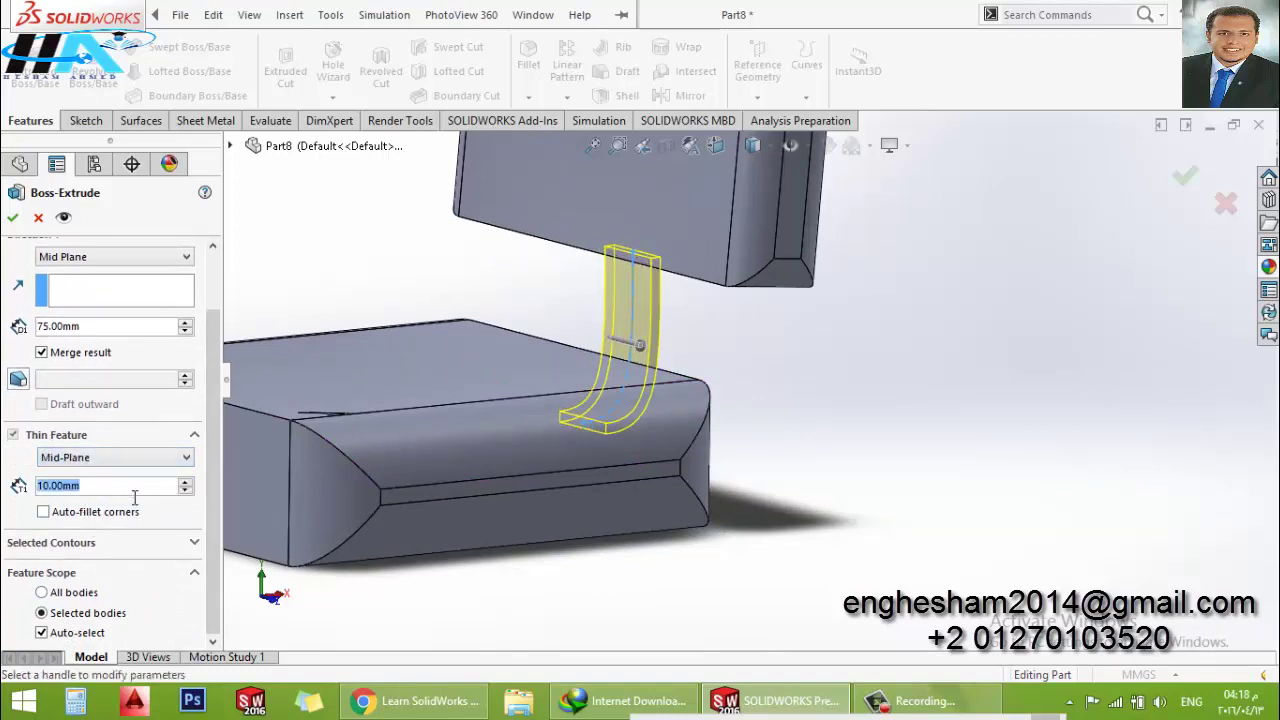
{"action": "type", "text": "30"}
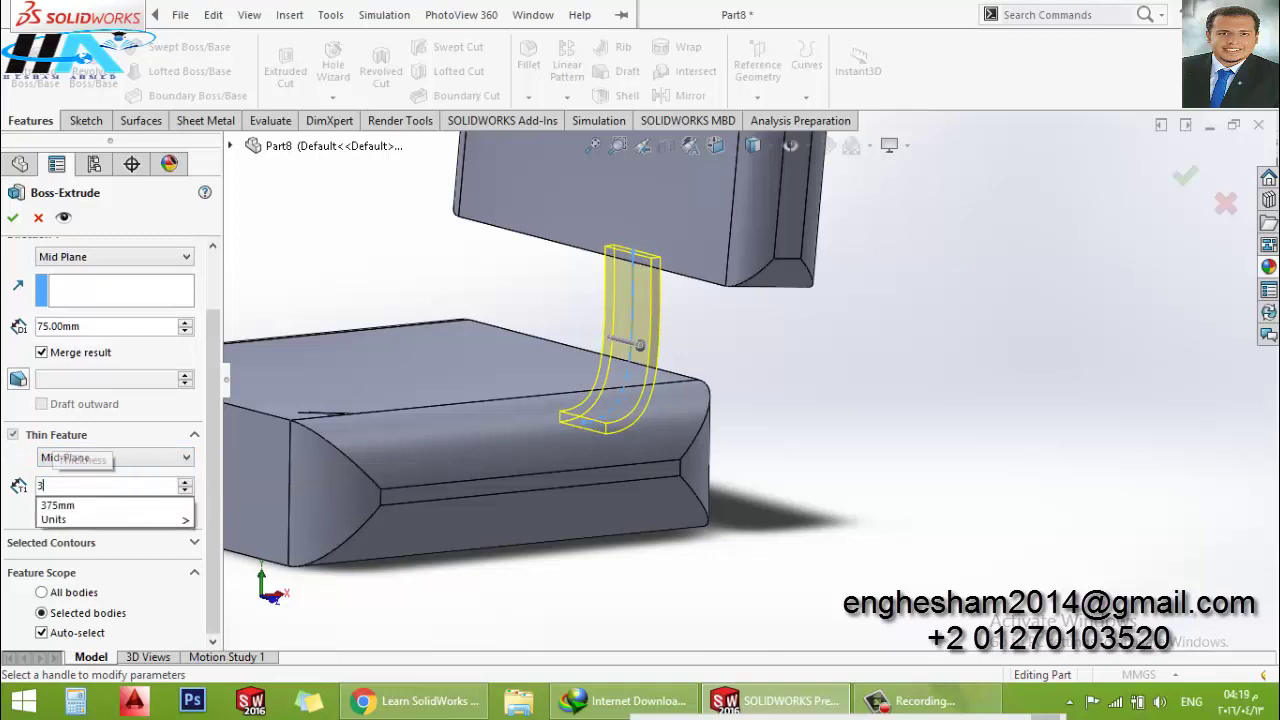
{"action": "key", "text": "Return"}
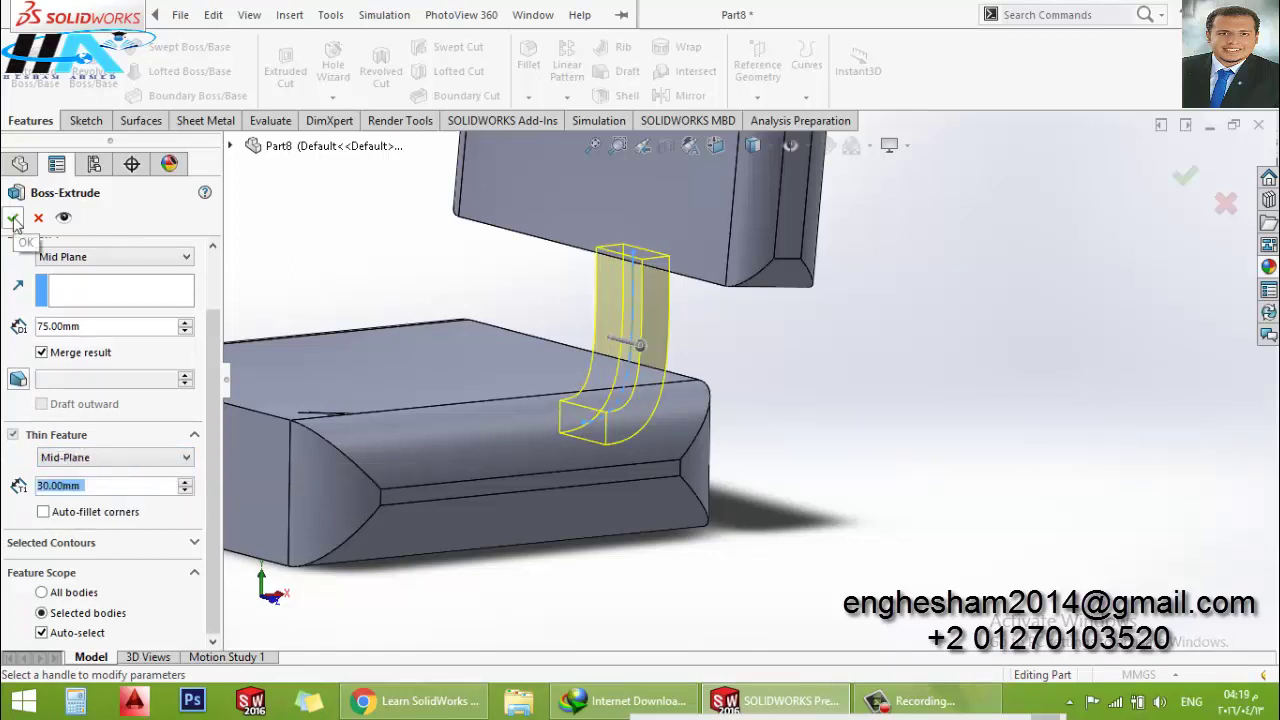
{"action": "left_click", "coordinate": [14, 219]}
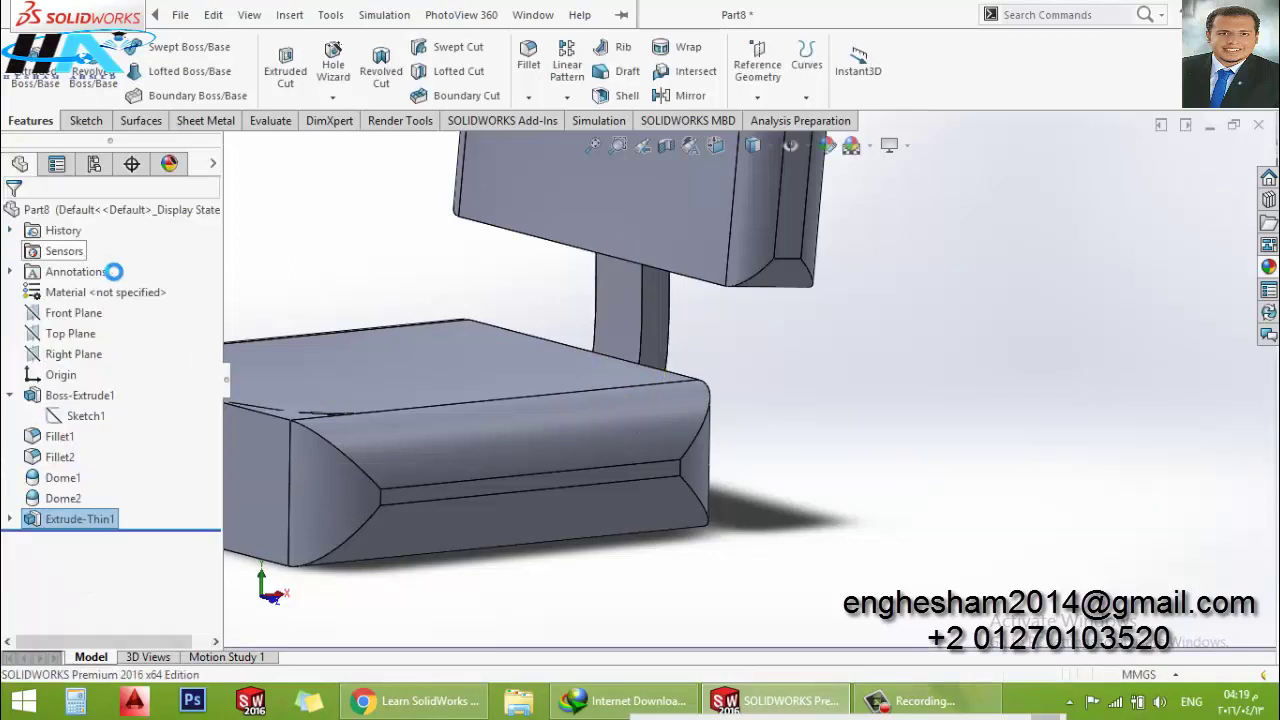
Start Sketch4 on the backrest's narrow side face and view it Normal To
{"action": "left_click", "coordinate": [340, 256]}
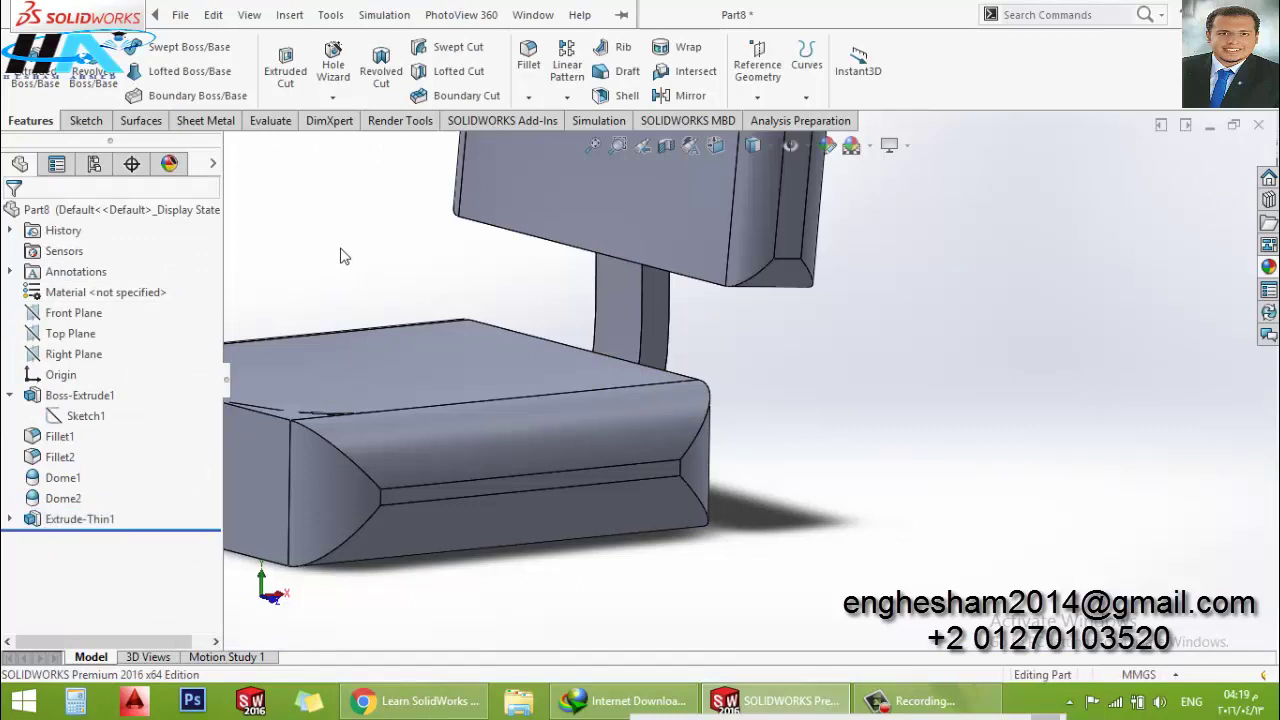
{"action": "scroll", "coordinate": [540, 336], "scroll_direction": "up", "scroll_amount": 2}
{"action": "scroll", "coordinate": [565, 341], "scroll_direction": "up", "scroll_amount": 2}
{"action": "scroll", "coordinate": [562, 325], "scroll_direction": "up", "scroll_amount": 2}
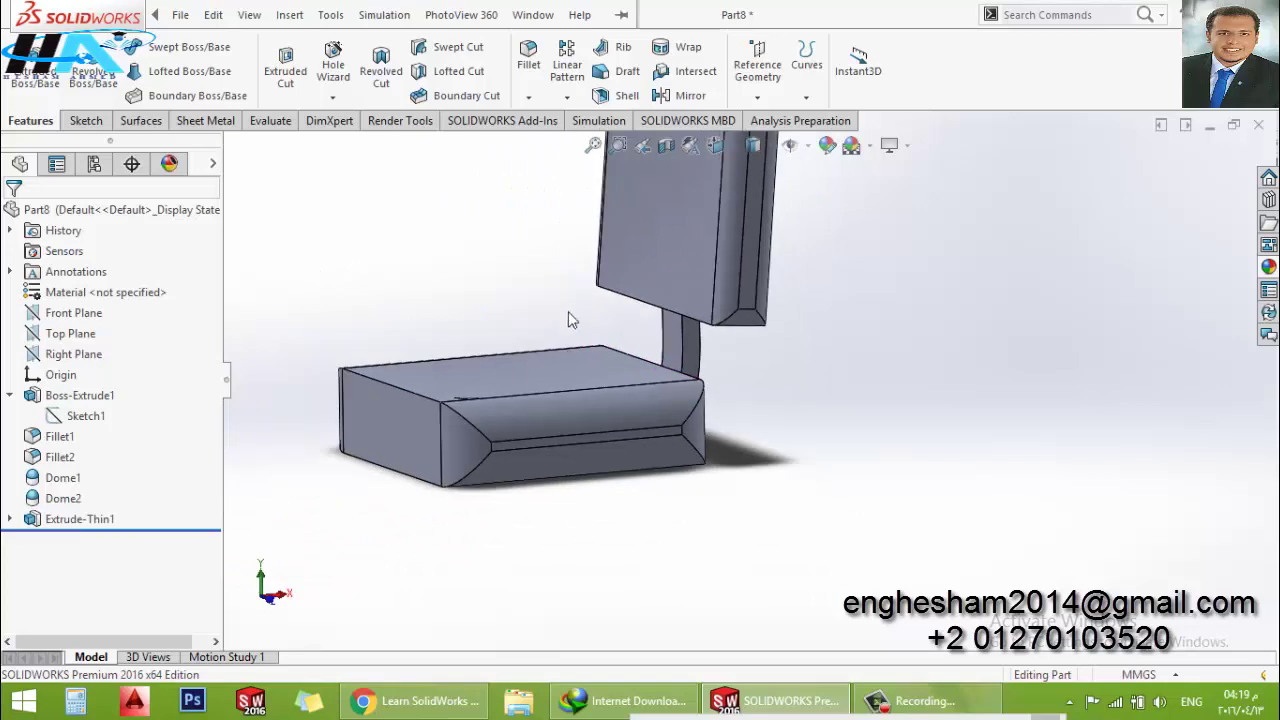
{"action": "scroll", "coordinate": [570, 306], "scroll_direction": "up", "scroll_amount": 1}
{"action": "scroll", "coordinate": [615, 240], "scroll_direction": "down", "scroll_amount": 1}
{"action": "scroll", "coordinate": [805, 309], "scroll_direction": "down", "scroll_amount": 2}
{"action": "scroll", "coordinate": [801, 310], "scroll_direction": "down", "scroll_amount": 2}
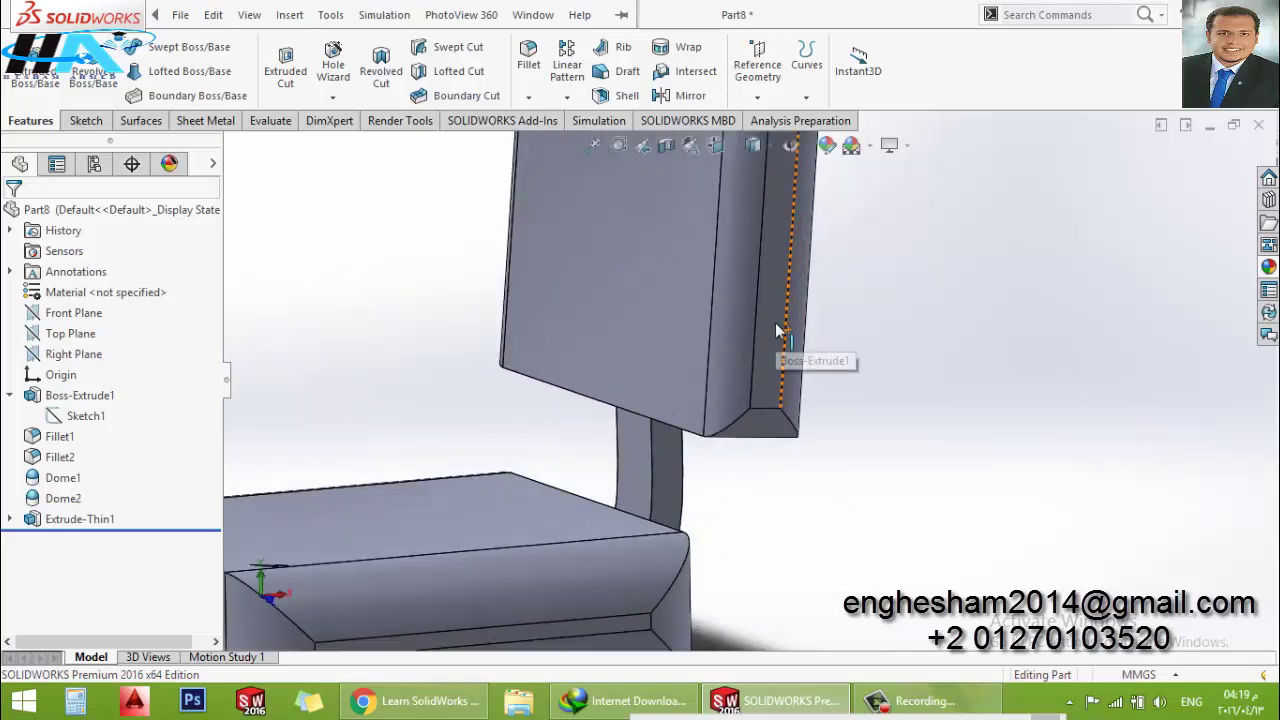
{"action": "left_click", "coordinate": [778, 332]}
{"action": "left_click", "coordinate": [850, 277]}
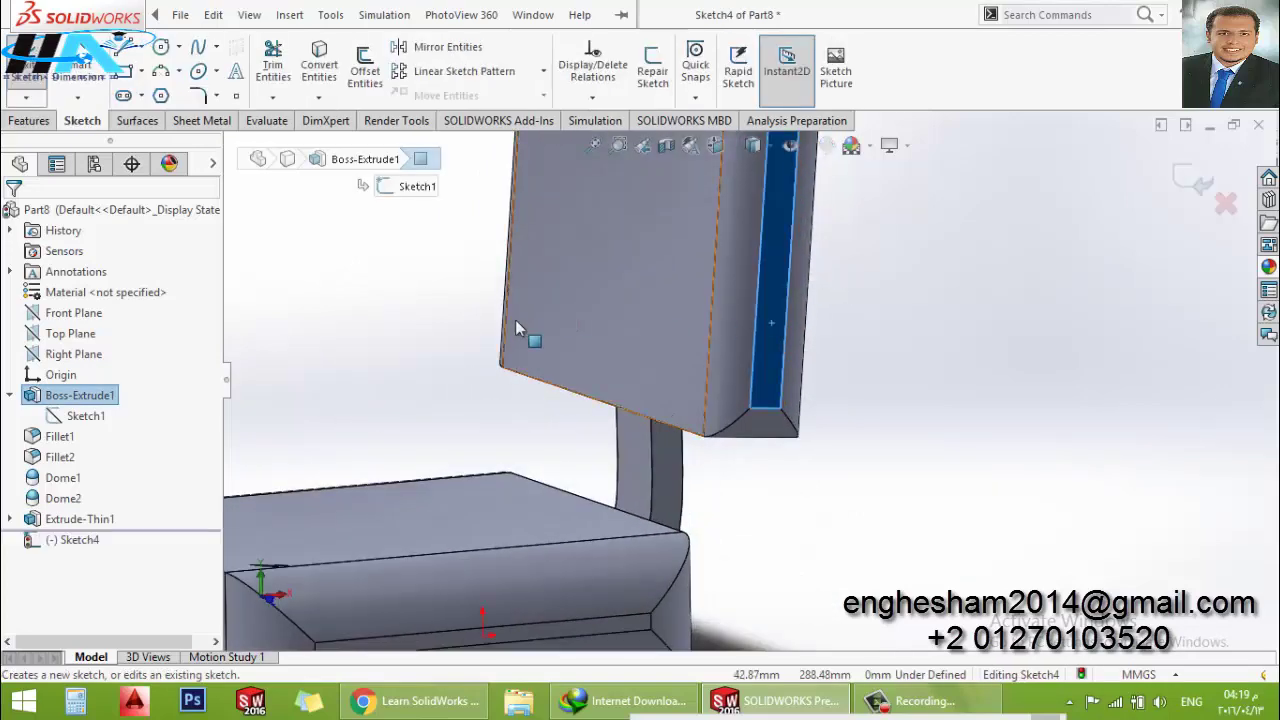
{"action": "key", "text": "space"}
{"action": "left_click", "coordinate": [423, 458]}
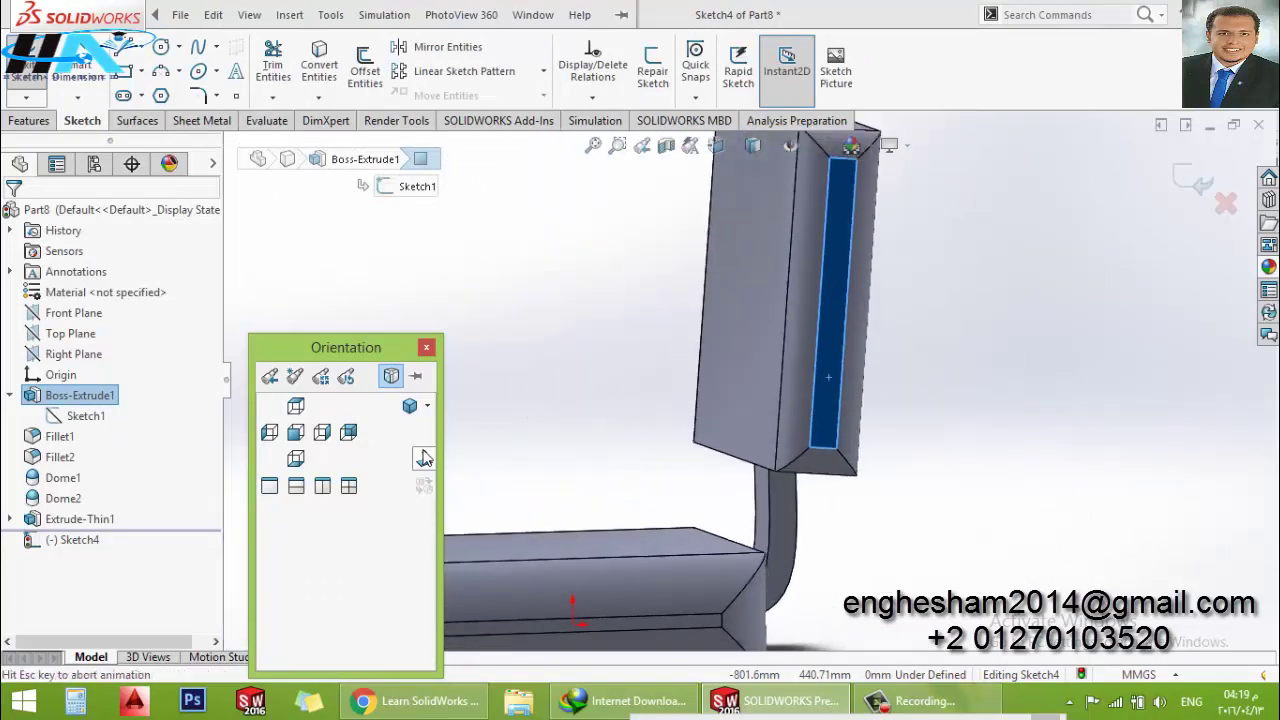
Orbit the view to see the whole chair around the new sketch
{"action": "middle_click_drag", "start_coordinate": [903, 372], "coordinate": [893, 325]}
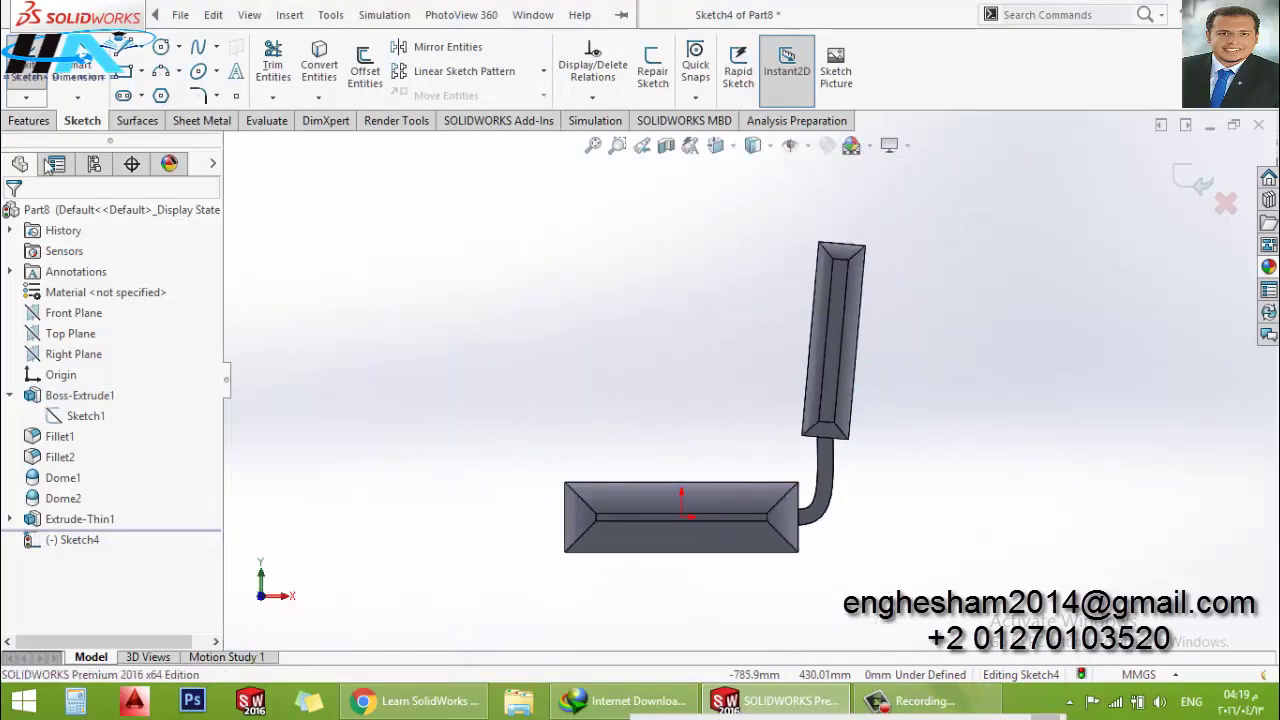
{"action": "middle_click_drag", "start_coordinate": [766, 523], "coordinate": [514, 351]}
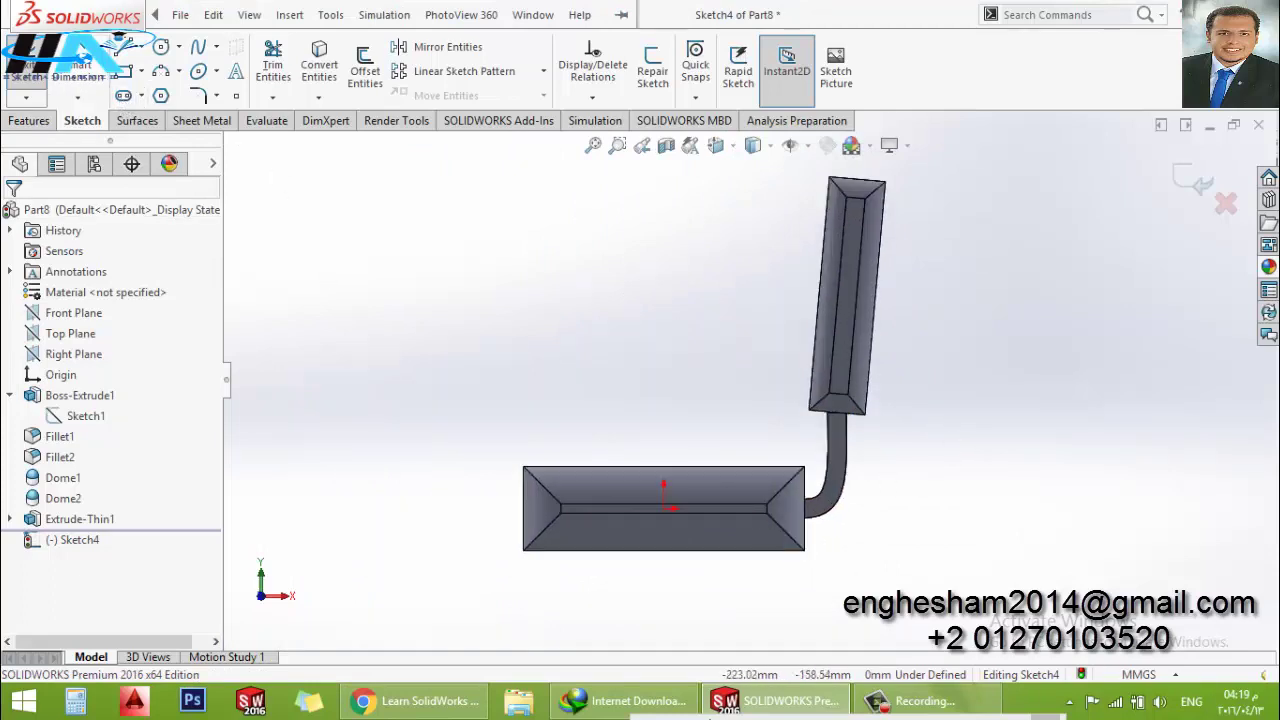
{"action": "left_click", "coordinate": [920, 700]}
{"action": "left_click", "coordinate": [1190, 625]}
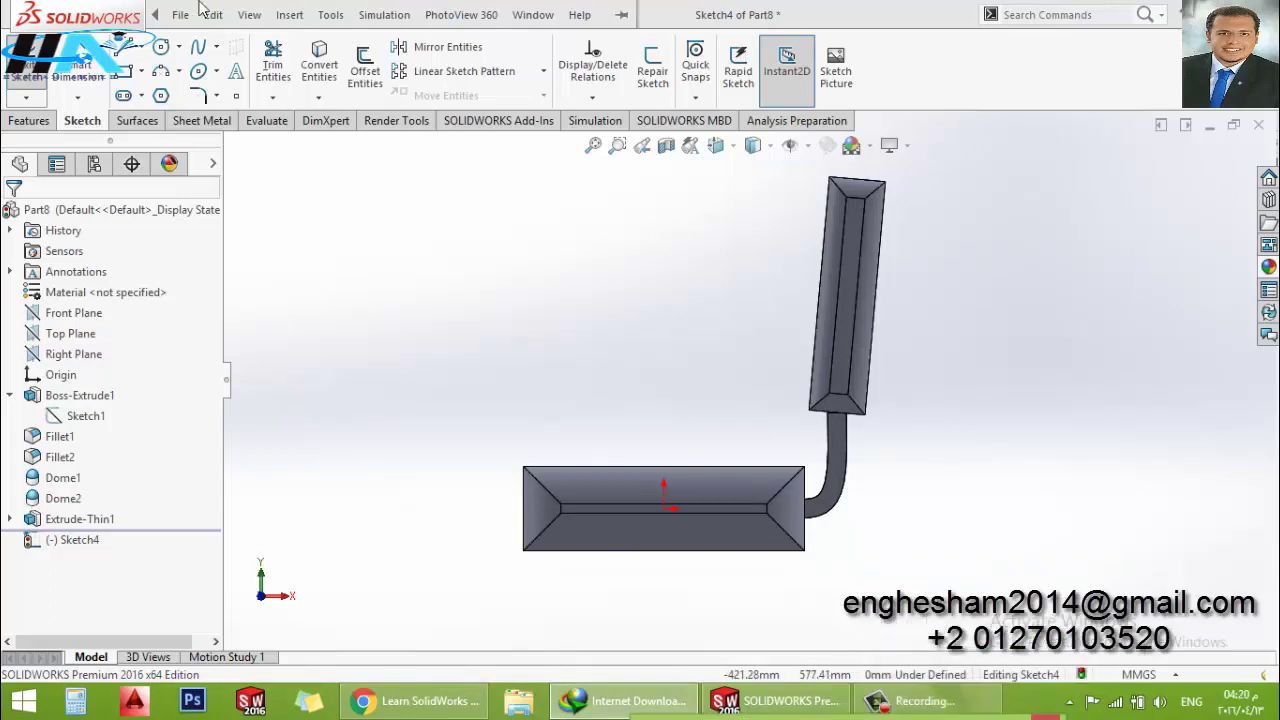
Draw a straight slot leftward from the backrest edge and dimension its length to 300
{"action": "left_click", "coordinate": [123, 95]}
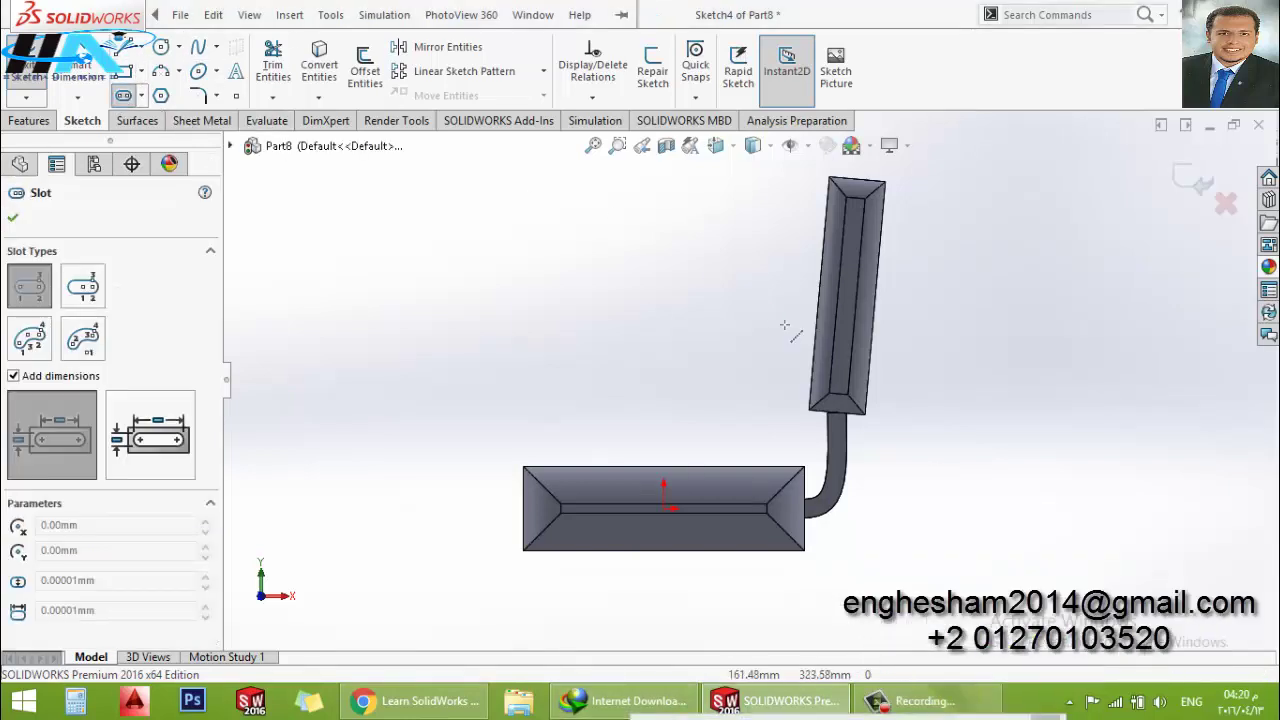
{"action": "left_click", "coordinate": [838, 295]}
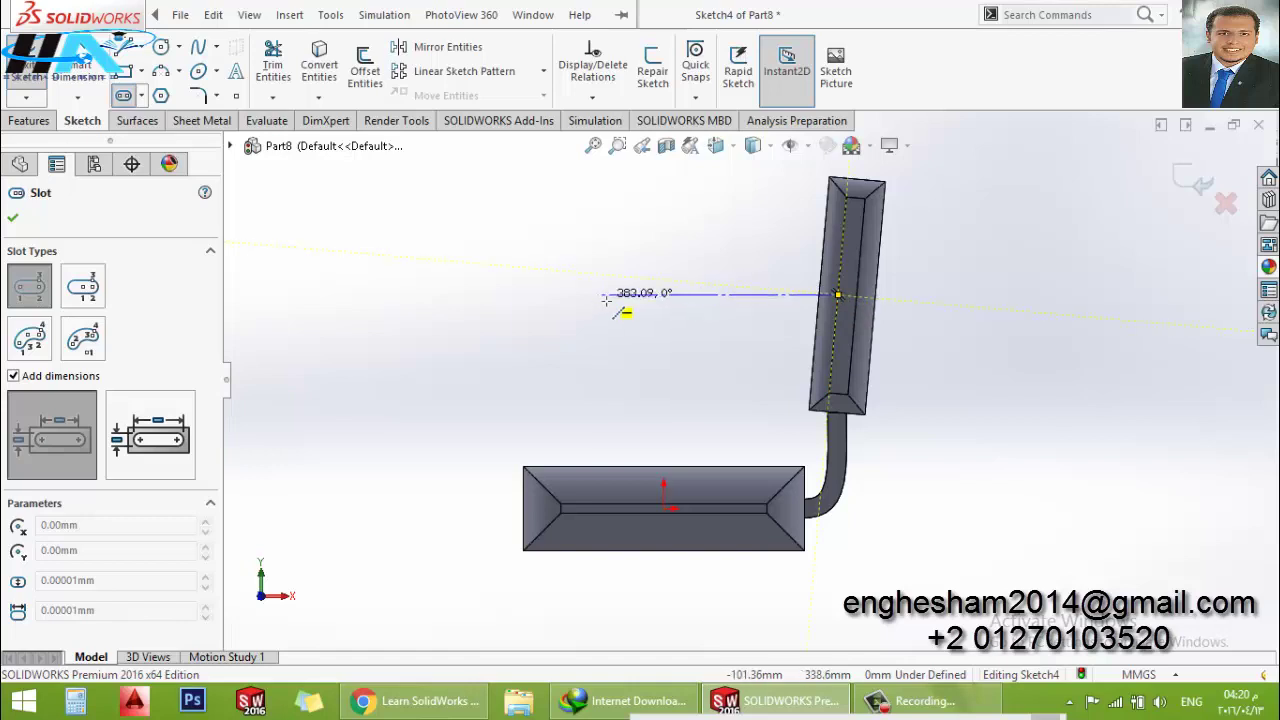
{"action": "left_click", "coordinate": [603, 295]}
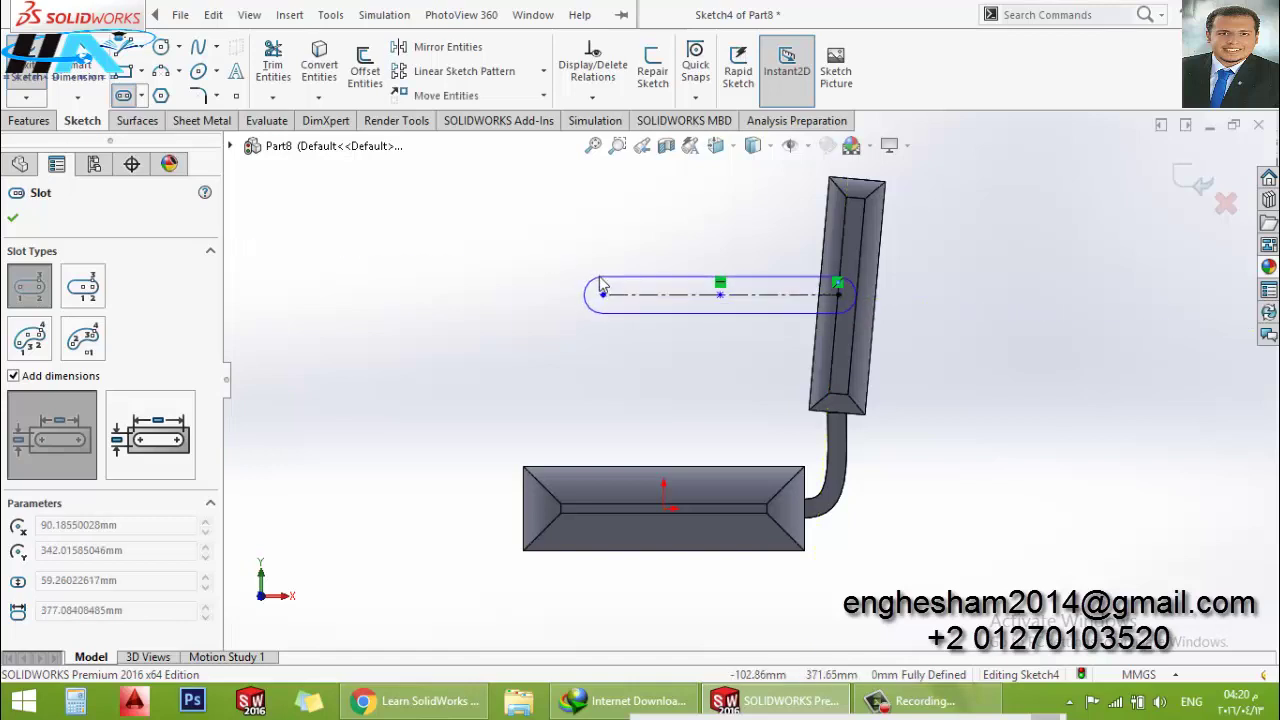
{"action": "left_click", "coordinate": [574, 294]}
{"action": "key", "text": "Escape"}
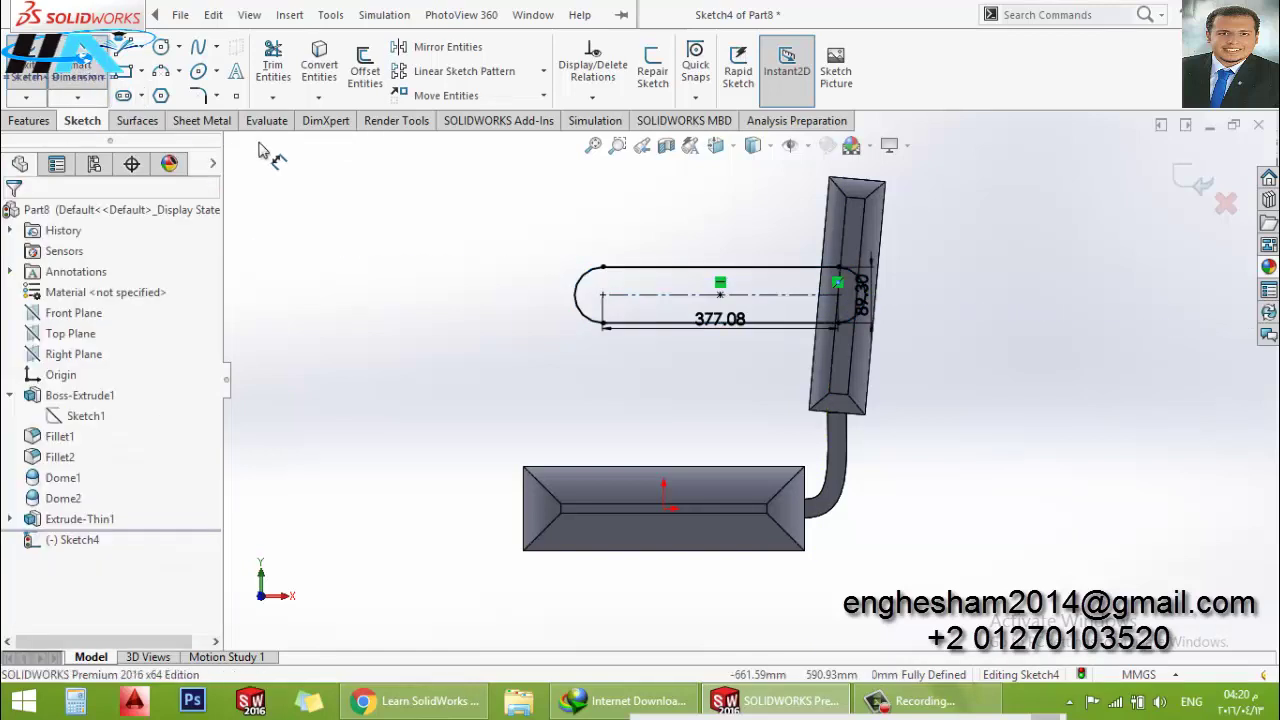
{"action": "double_click", "coordinate": [725, 340]}
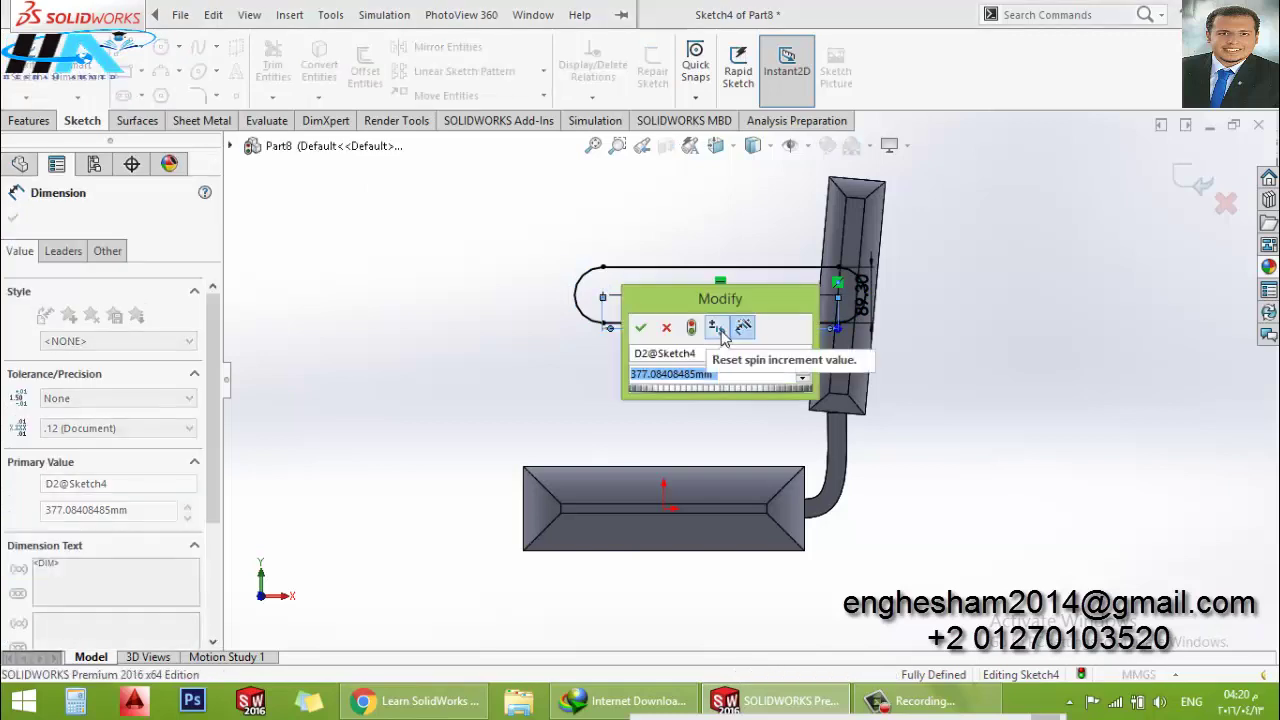
{"action": "type", "text": "300"}
{"action": "key", "text": "Return"}
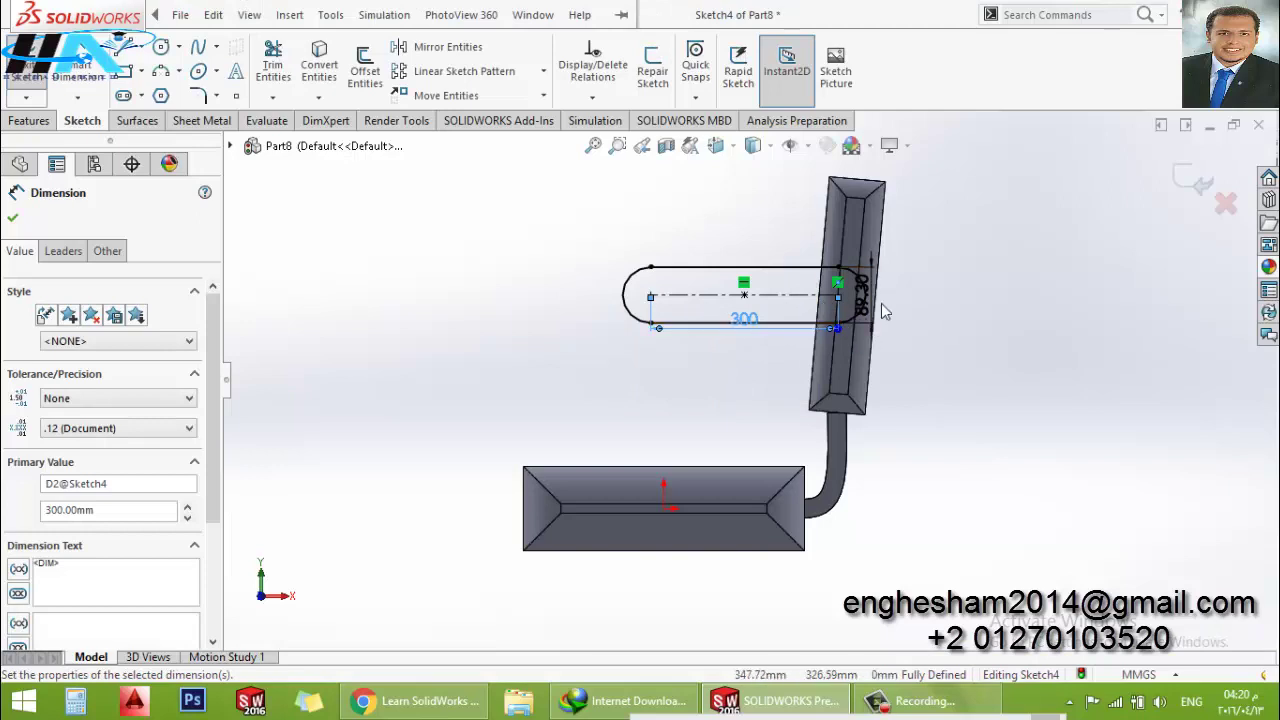
Set the slot width to 120 and exit Sketch4
{"action": "double_click", "coordinate": [866, 304]}
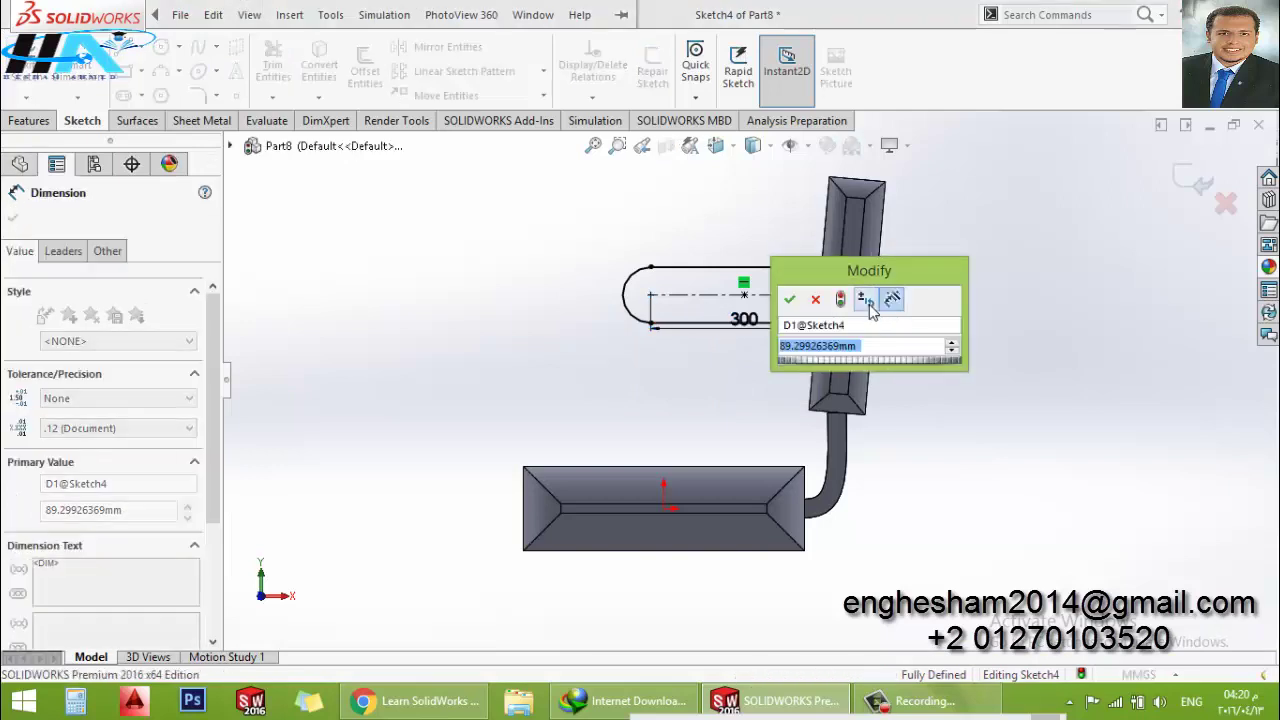
{"action": "type", "text": "60"}
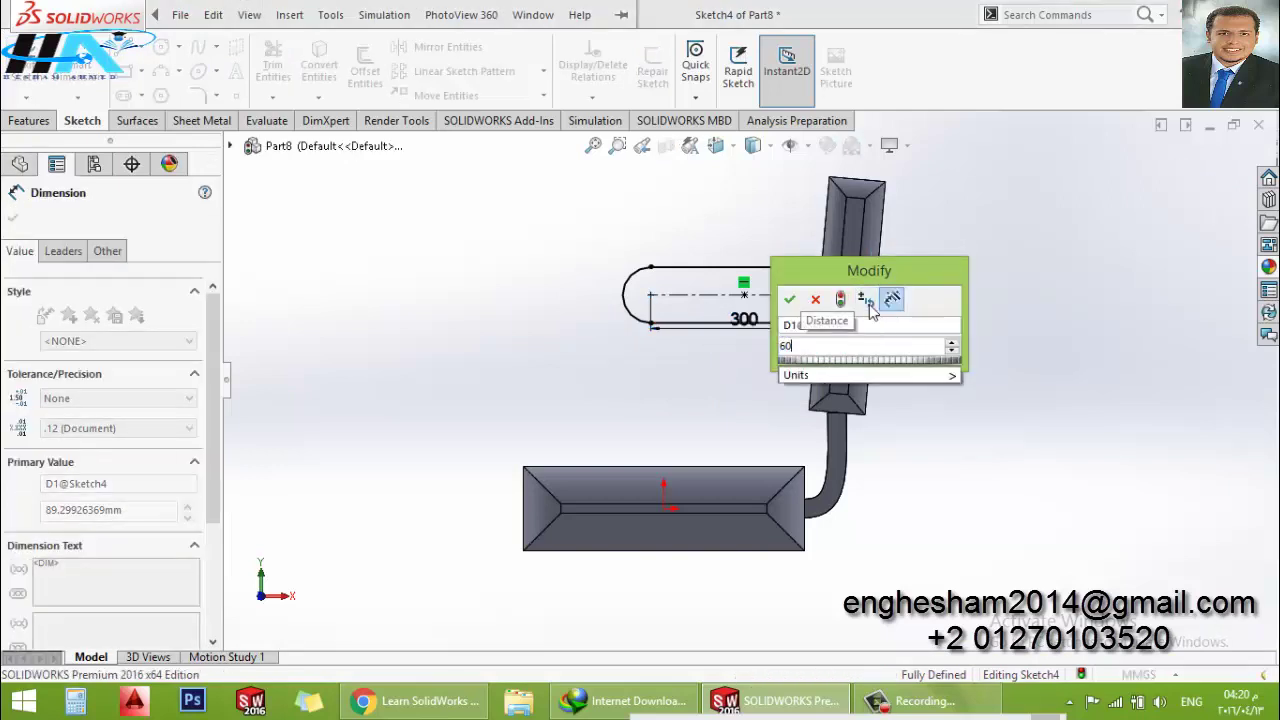
{"action": "key", "text": "Return"}
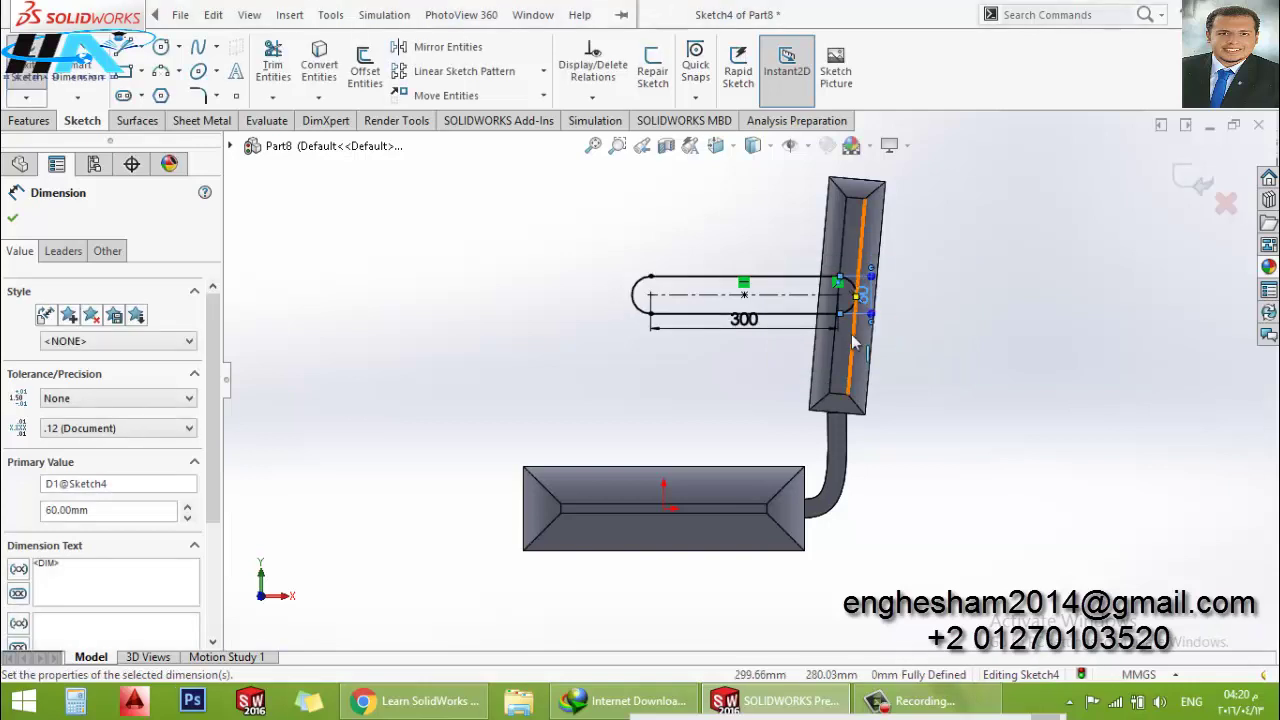
{"action": "scroll", "coordinate": [872, 318], "scroll_direction": "down", "scroll_amount": 3}
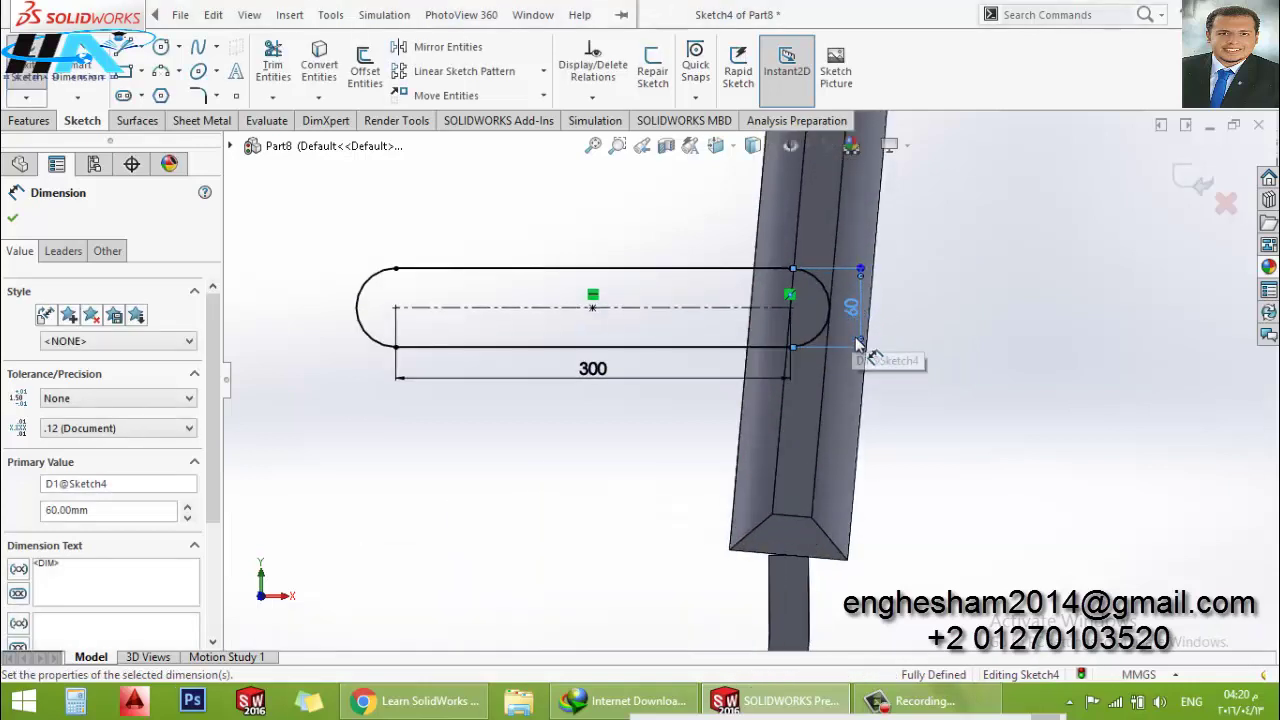
{"action": "double_click", "coordinate": [852, 308]}
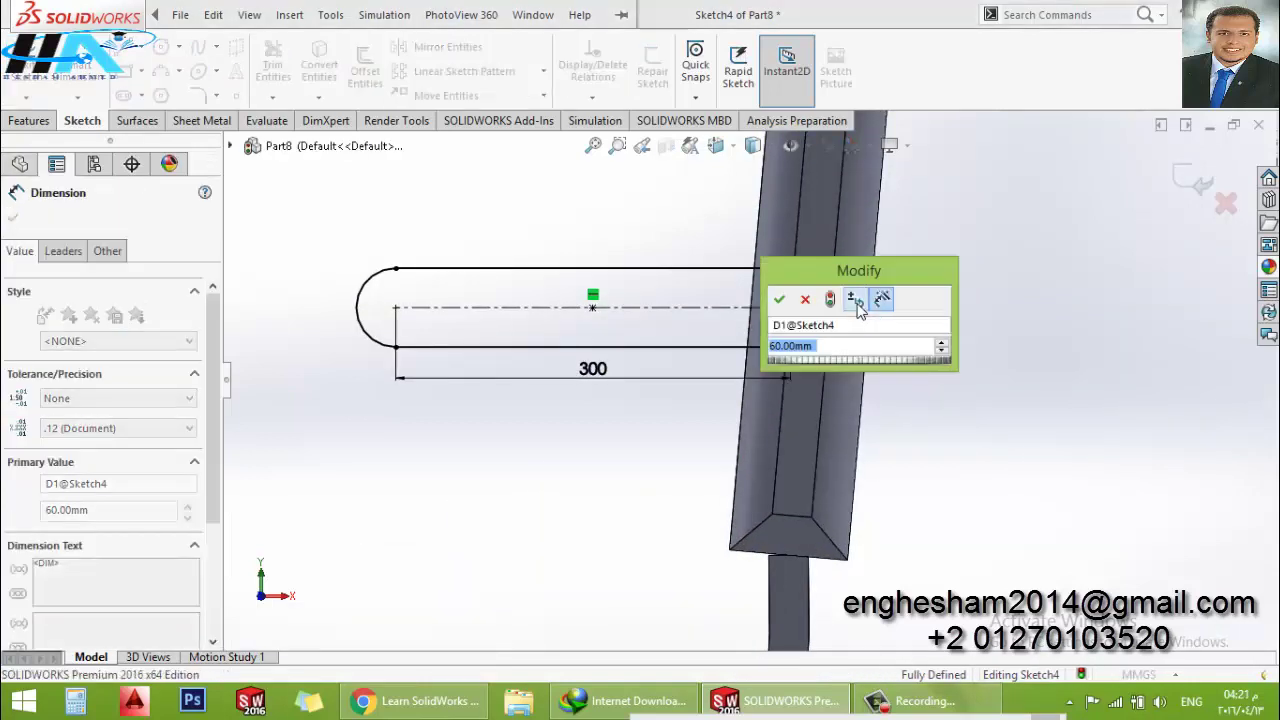
{"action": "type", "text": "120"}
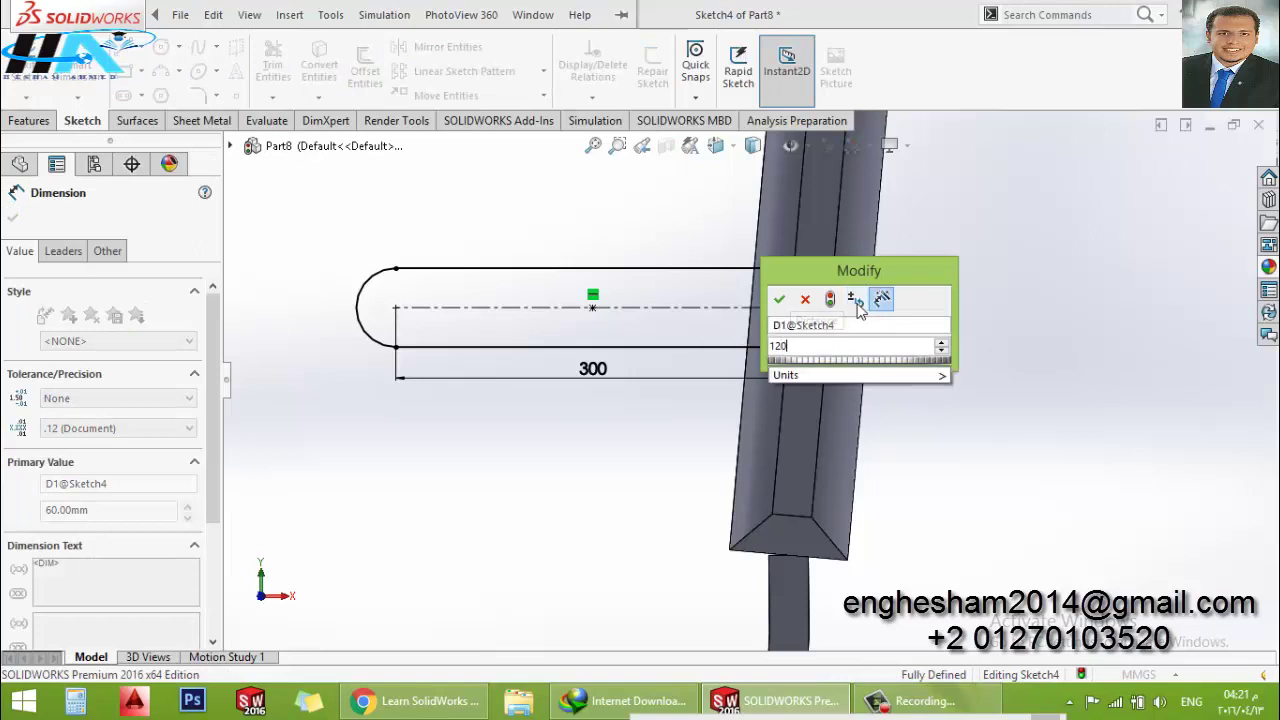
{"action": "key", "text": "Return"}
{"action": "scroll", "coordinate": [757, 345], "scroll_direction": "up", "scroll_amount": 2}
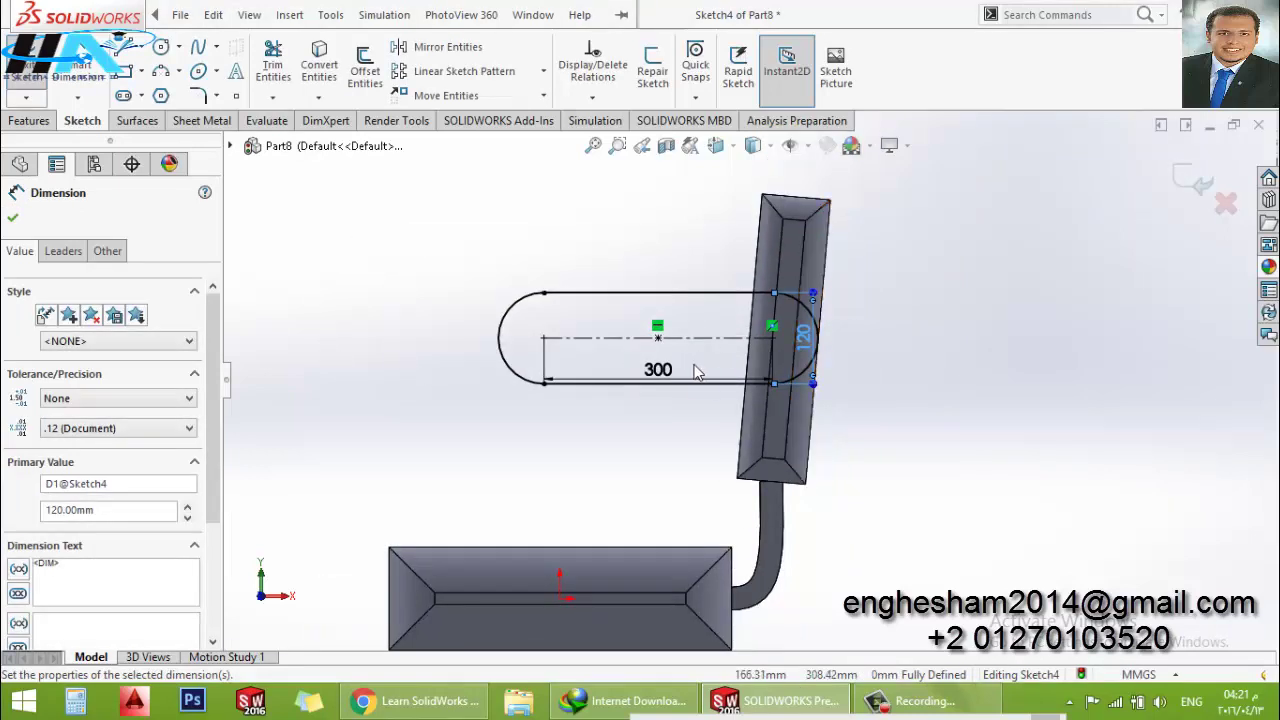
{"action": "middle_click_drag", "start_coordinate": [757, 345], "coordinate": [5, 320]}
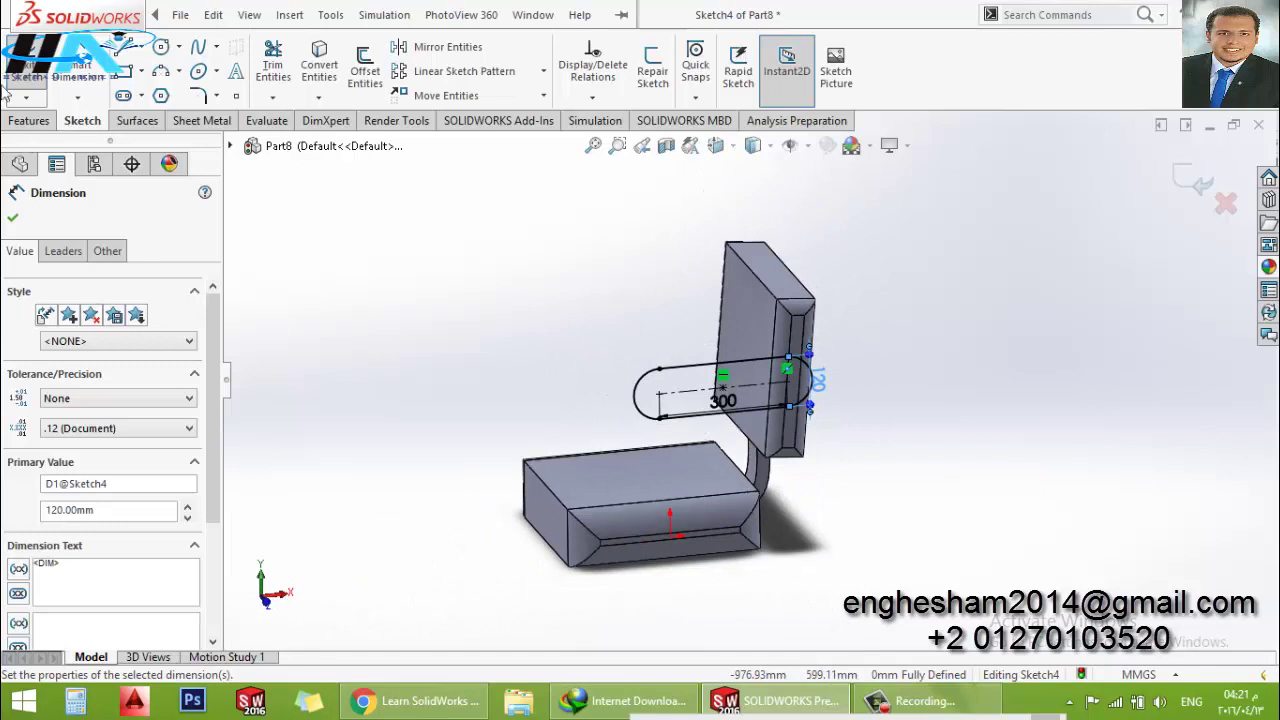
{"action": "left_click", "coordinate": [30, 62]}
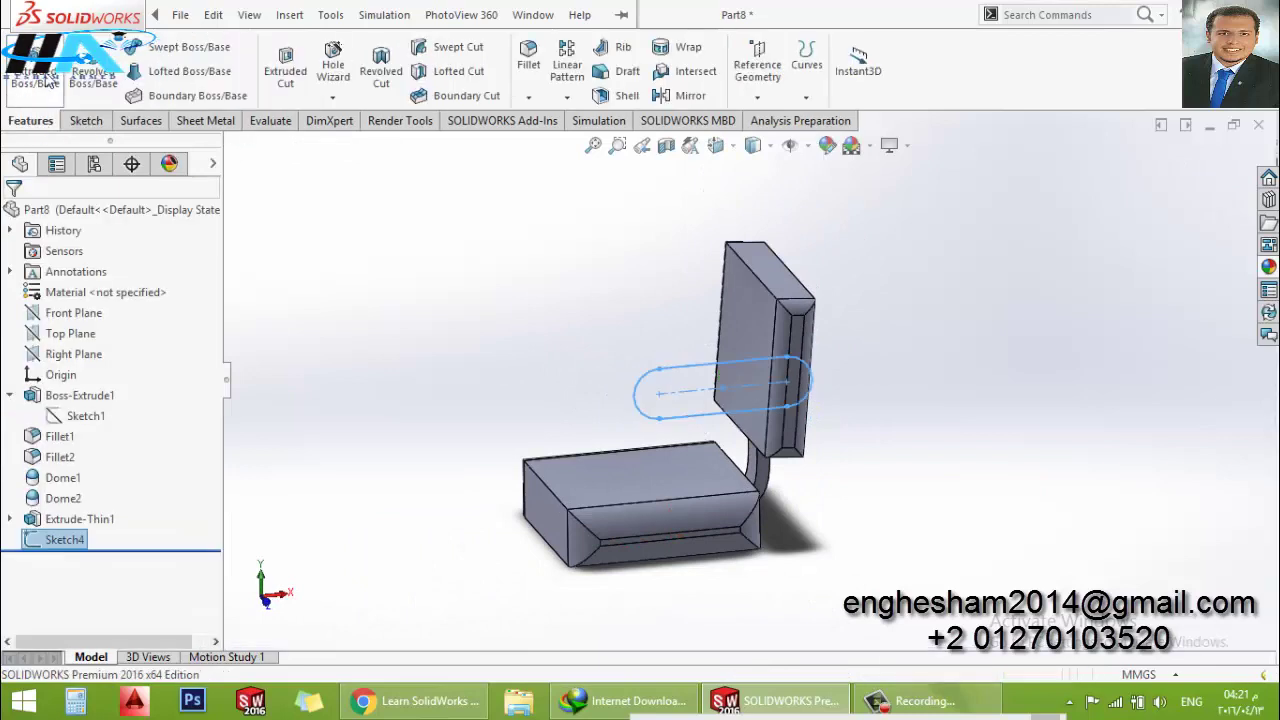
Extrude the slot Blind 45 mm, starting from an offset to the sketch plane
{"action": "left_click", "coordinate": [47, 82]}
{"action": "left_click", "coordinate": [100, 274]}
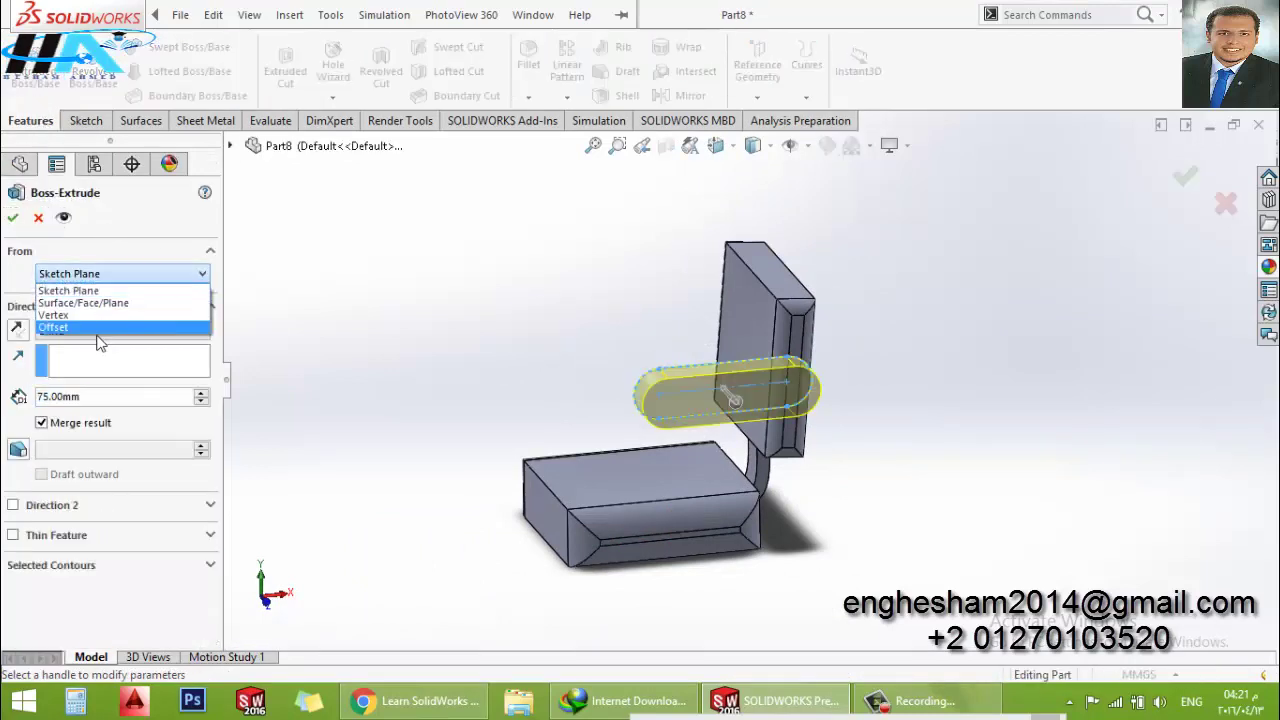
{"action": "left_click", "coordinate": [100, 323]}
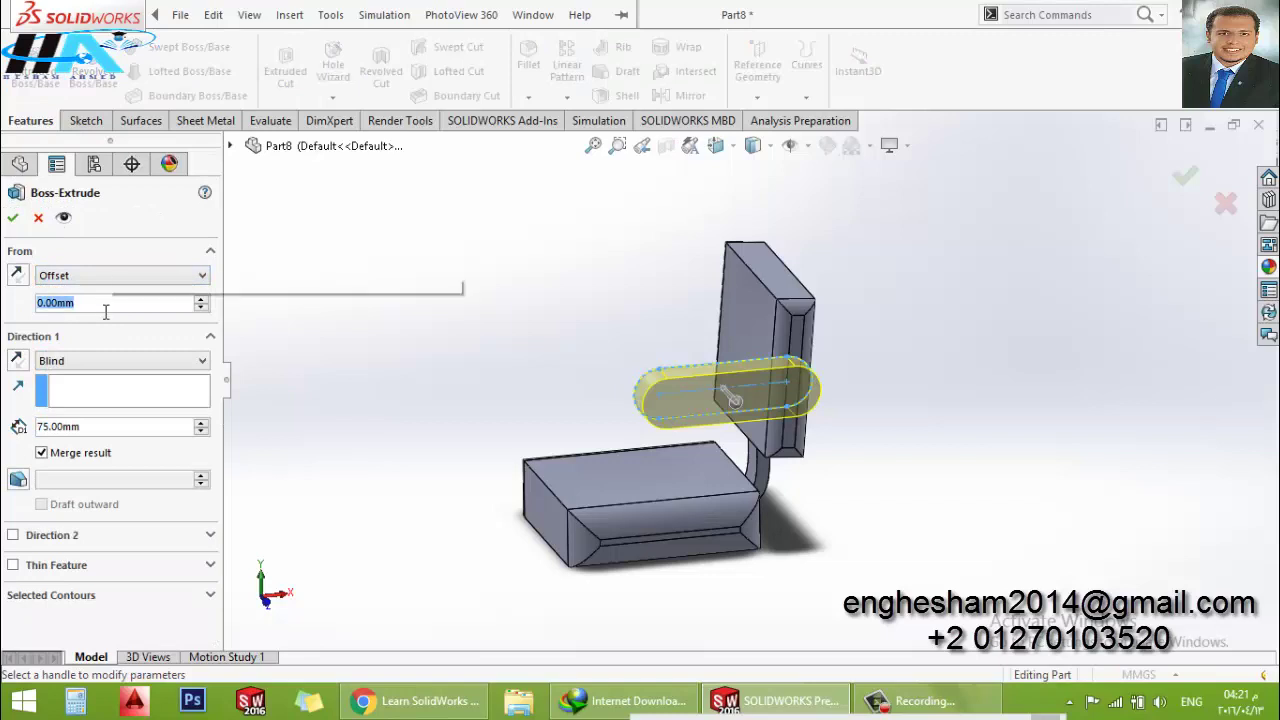
{"action": "type", "text": "15"}
{"action": "key", "text": "Return"}
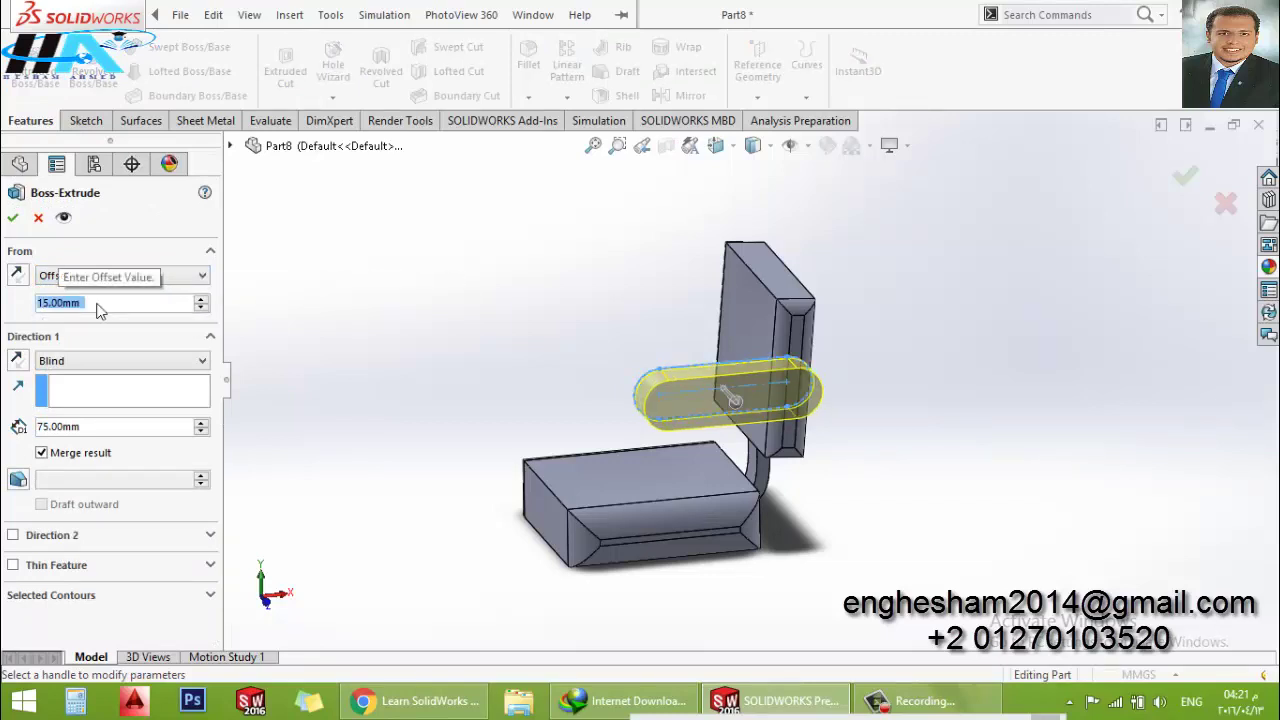
{"action": "left_click", "coordinate": [95, 438]}
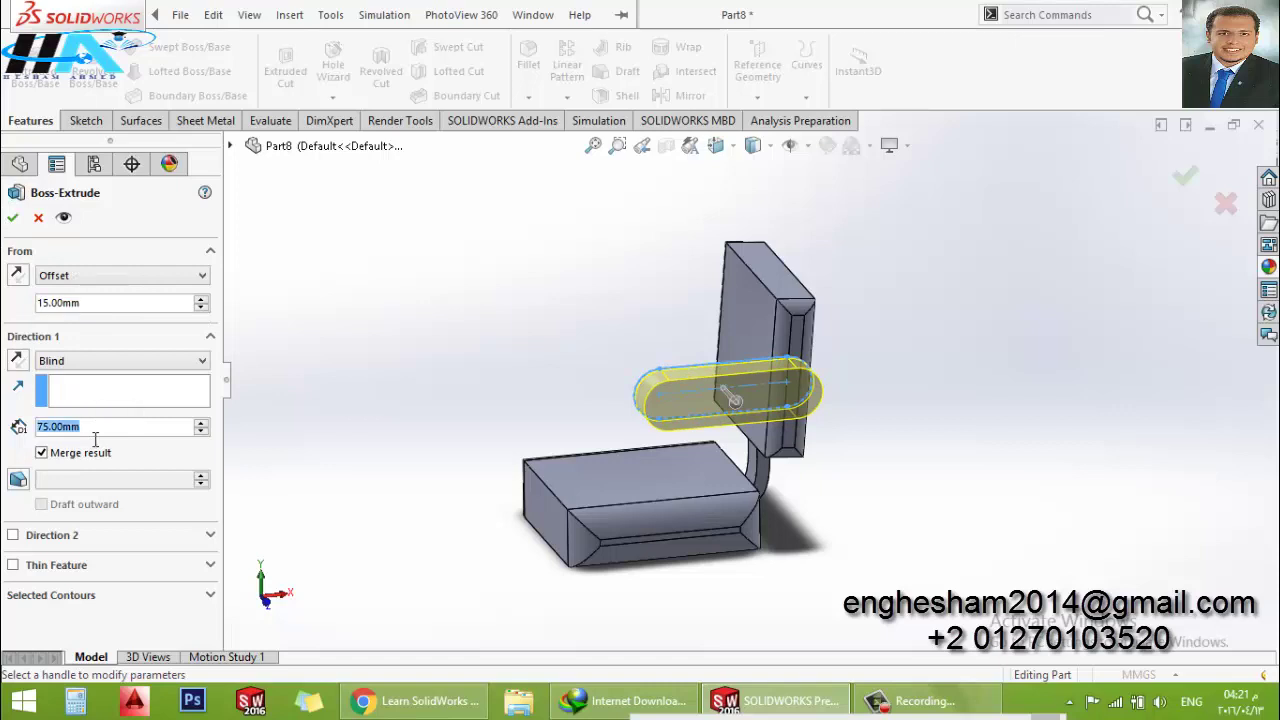
{"action": "type", "text": "45"}
{"action": "key", "text": "Return"}
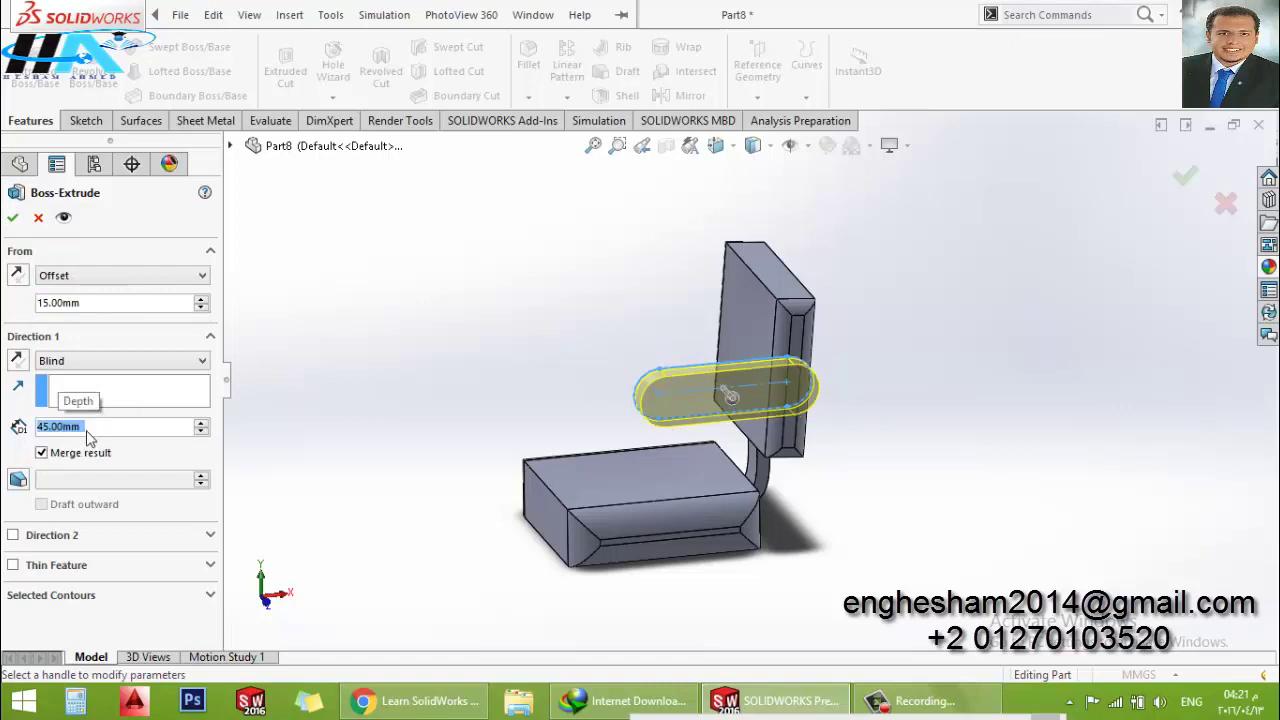
Change the start offset to 7.5 mm and accept the armrest as Boss-Extrude2
{"action": "left_click", "coordinate": [94, 306]}
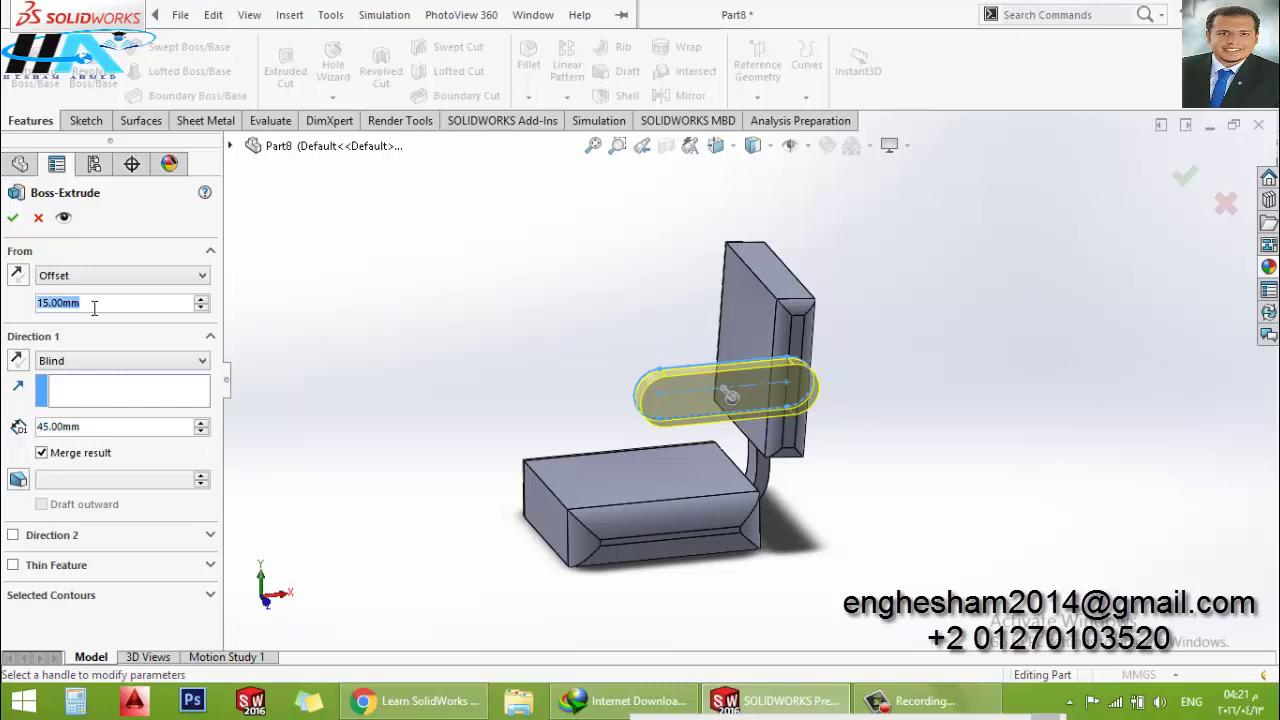
{"action": "type", "text": "7.5"}
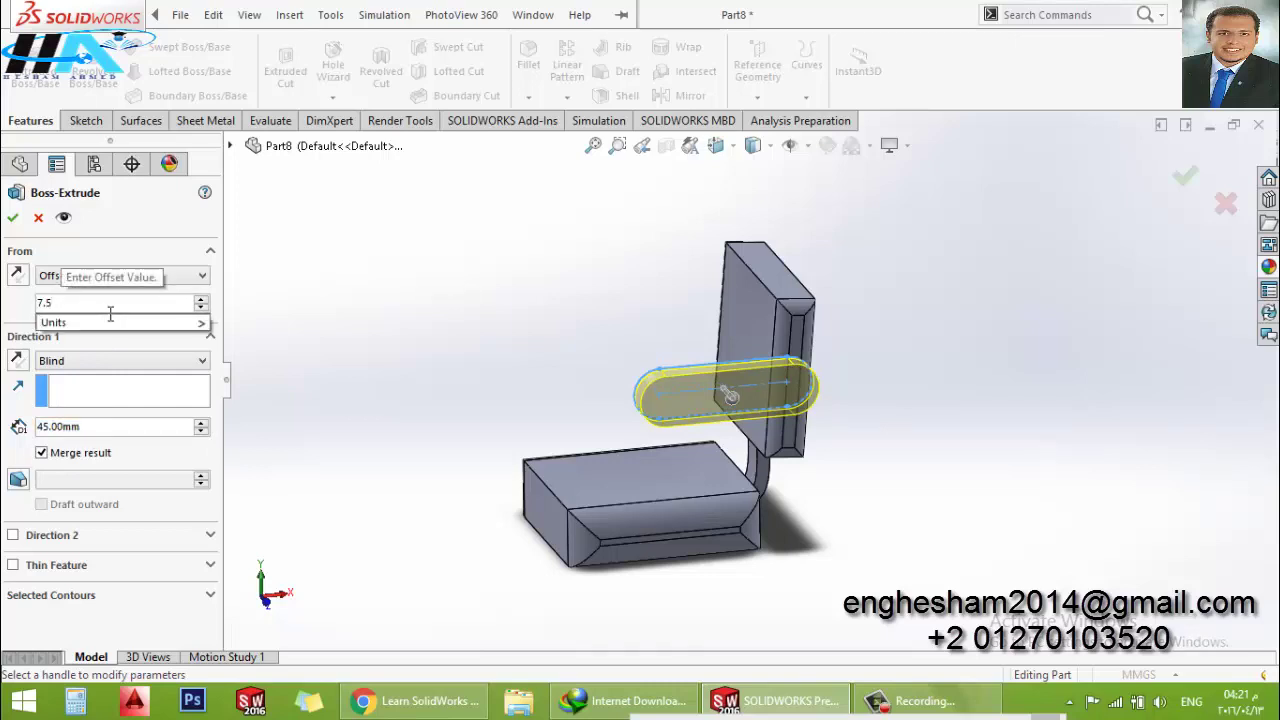
{"action": "key", "text": "Return"}
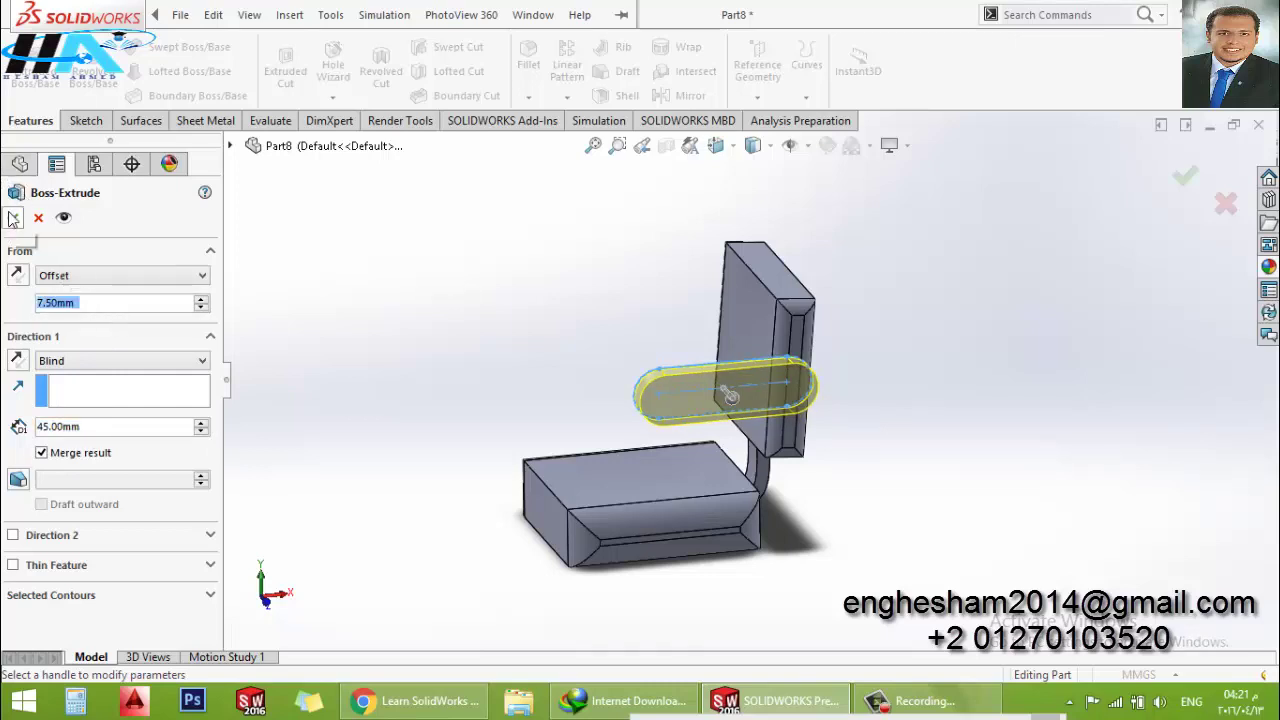
{"action": "left_click", "coordinate": [13, 219]}
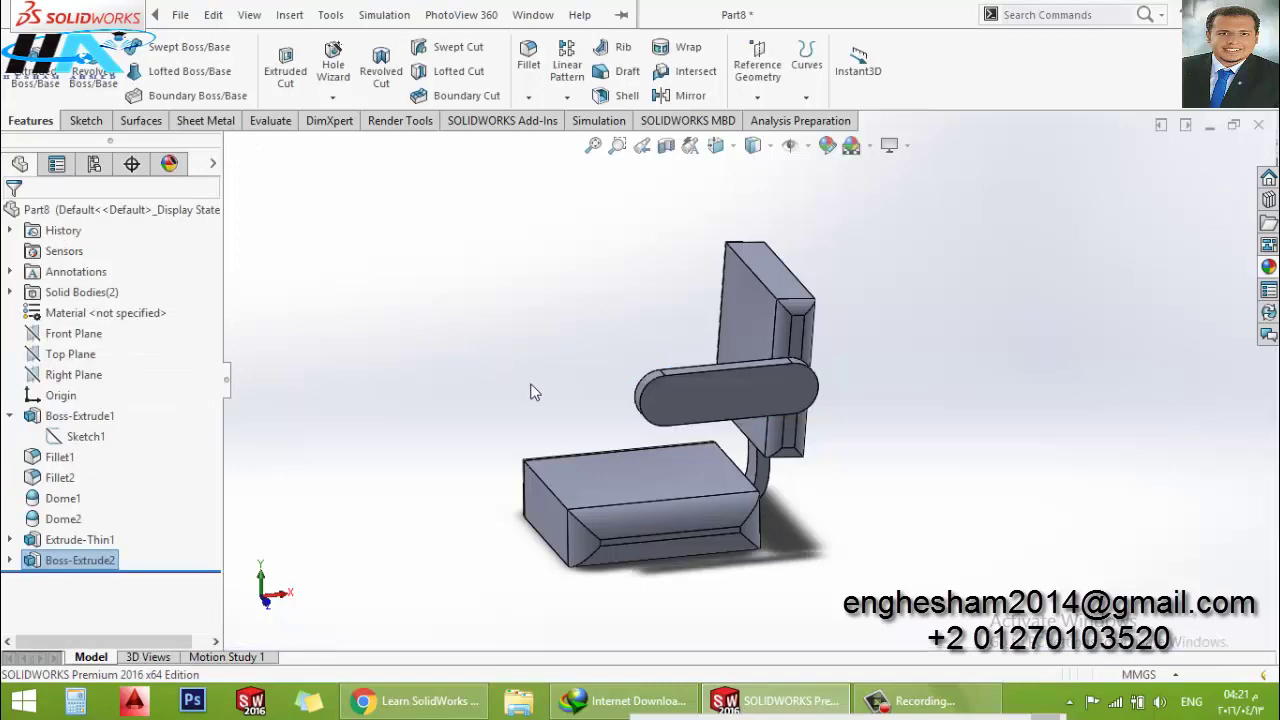
{"action": "mouse_move", "coordinate": [529, 391]}
{"action": "middle_mouse_down"}
{"action": "mouse_move", "coordinate": [634, 486]}
{"action": "mouse_move", "coordinate": [648, 473]}
{"action": "mouse_move", "coordinate": [591, 480]}
{"action": "mouse_move", "coordinate": [703, 457]}
{"action": "mouse_move", "coordinate": [765, 399]}
{"action": "middle_mouse_up"}
Open a sketch on the armrest face and draw a circle at the backrest edge
{"action": "left_click", "coordinate": [765, 398]}
{"action": "left_click", "coordinate": [862, 318]}
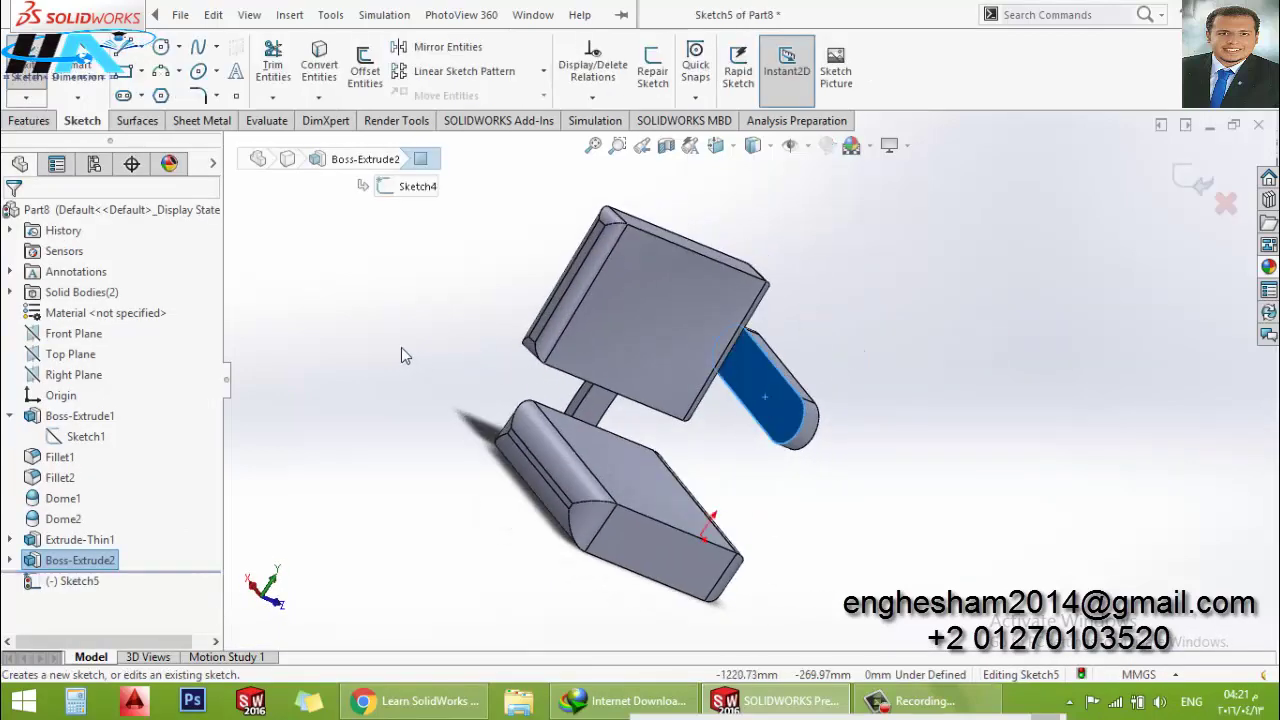
{"action": "key", "text": "space"}
{"action": "left_click", "coordinate": [424, 455]}
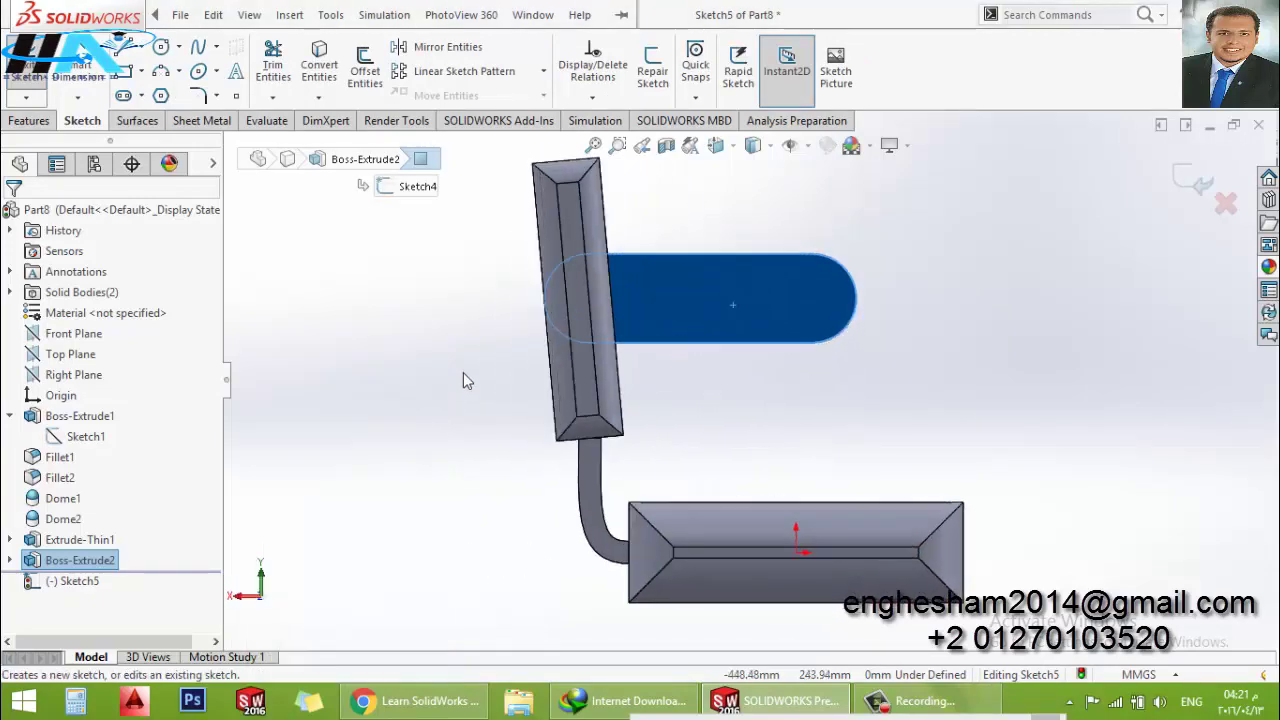
{"action": "left_click", "coordinate": [162, 47]}
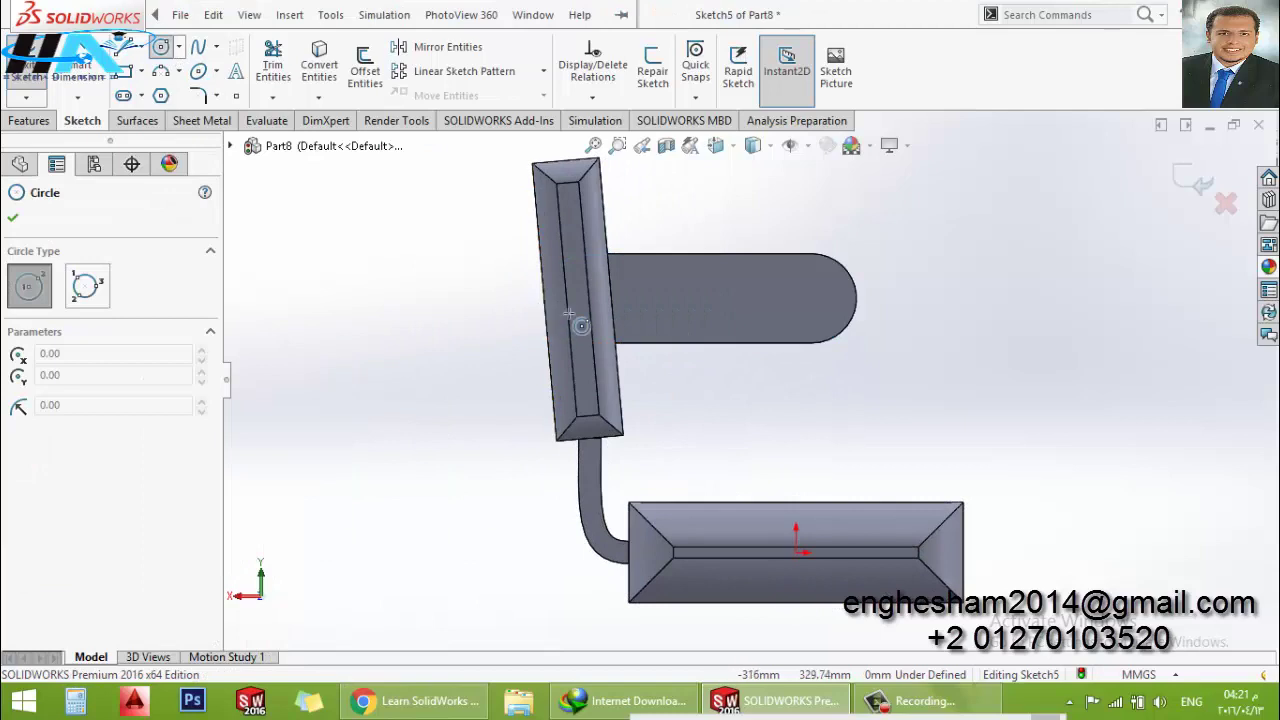
{"action": "middle_click_drag", "start_coordinate": [600, 320], "coordinate": [577, 226]}
{"action": "left_click", "coordinate": [577, 226]}
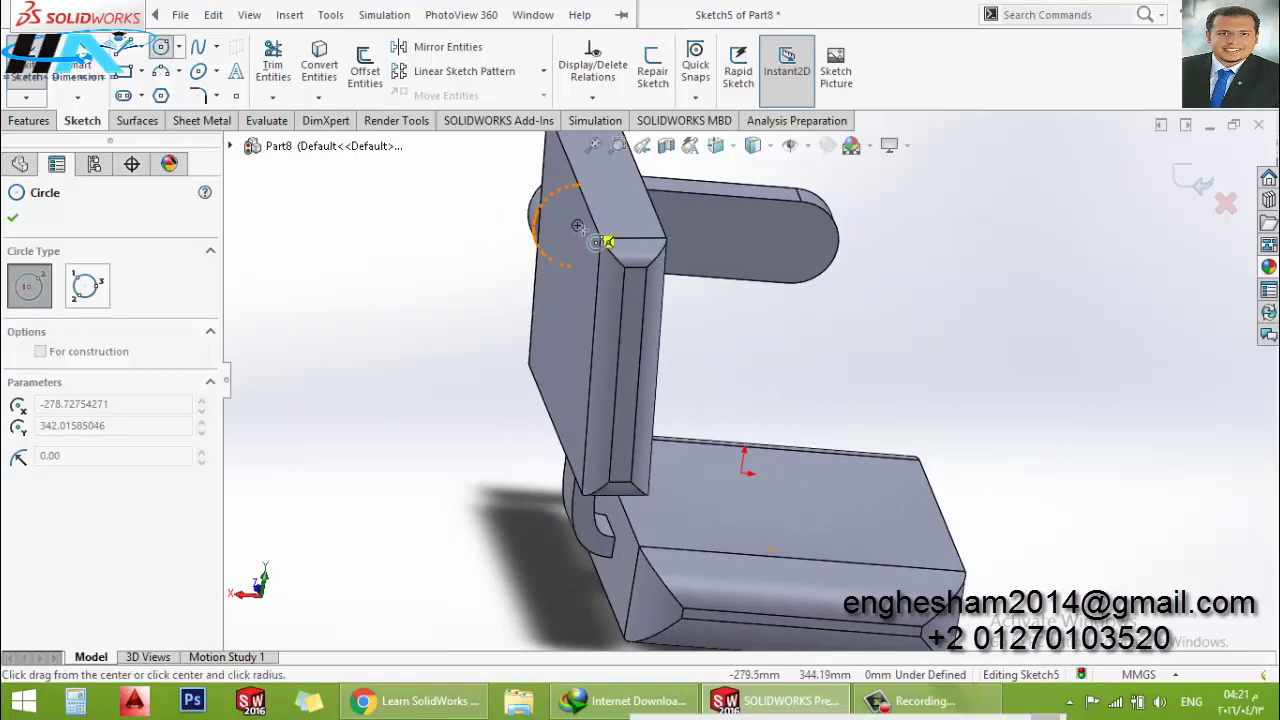
{"action": "left_click", "coordinate": [593, 226]}
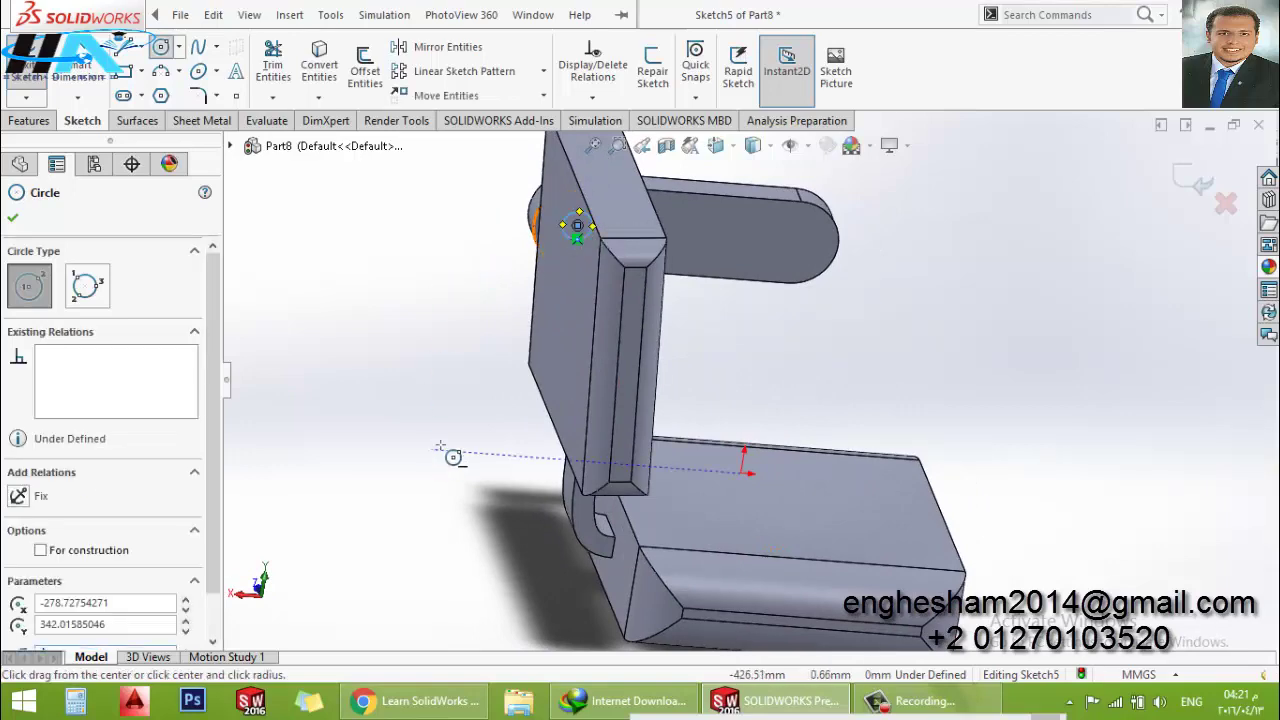
{"action": "key", "text": "Escape"}
Dimension the circle to Ø40 and exit the sketch
{"action": "key", "text": "space"}
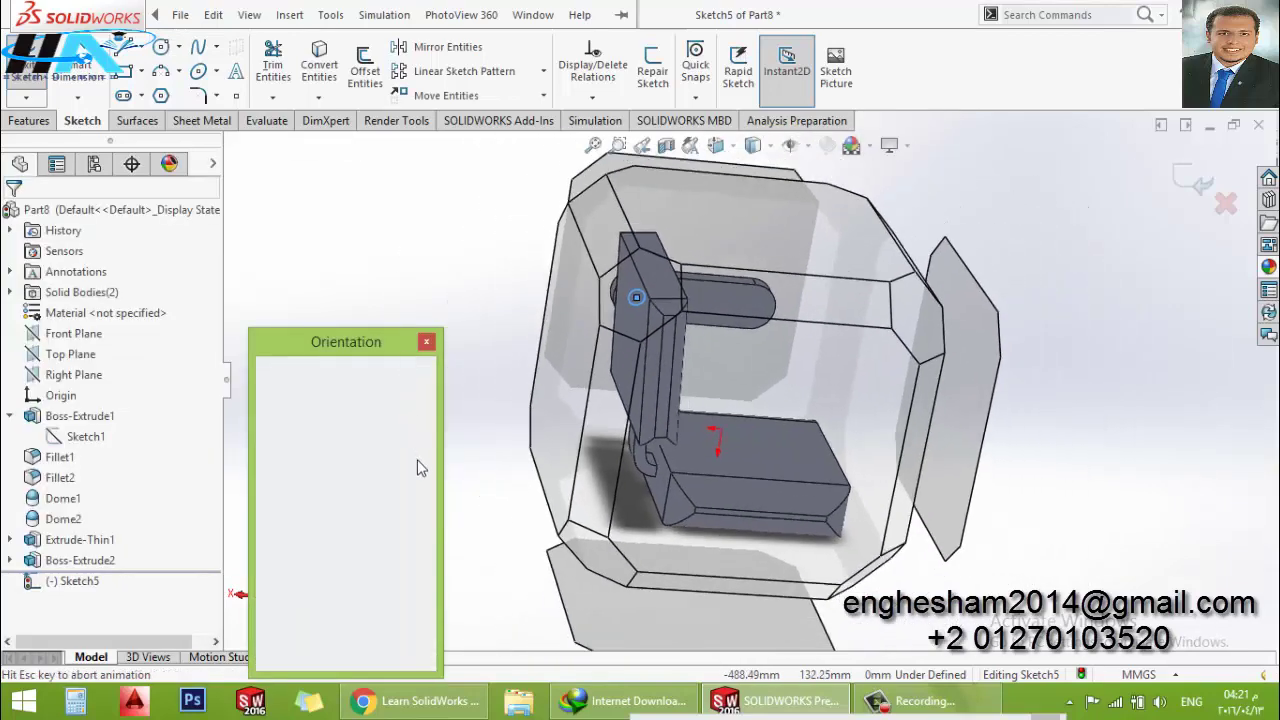
{"action": "left_click", "coordinate": [424, 453]}
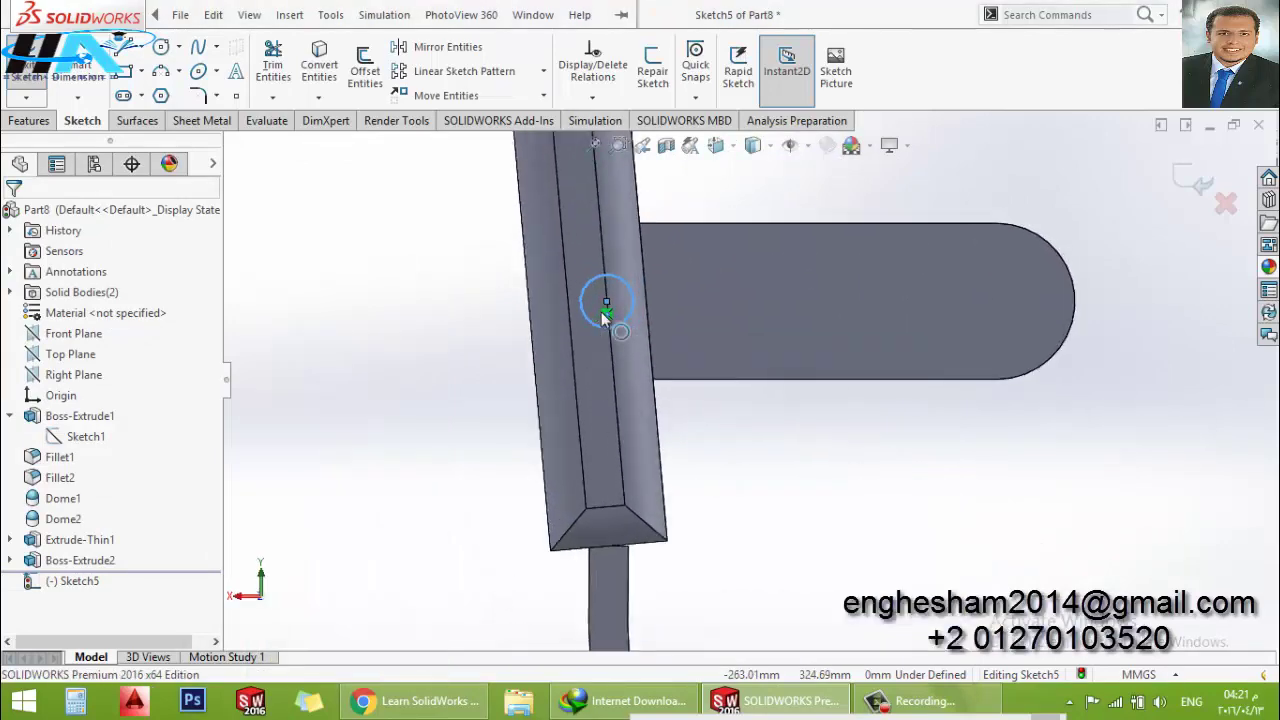
{"action": "left_click", "coordinate": [645, 310]}
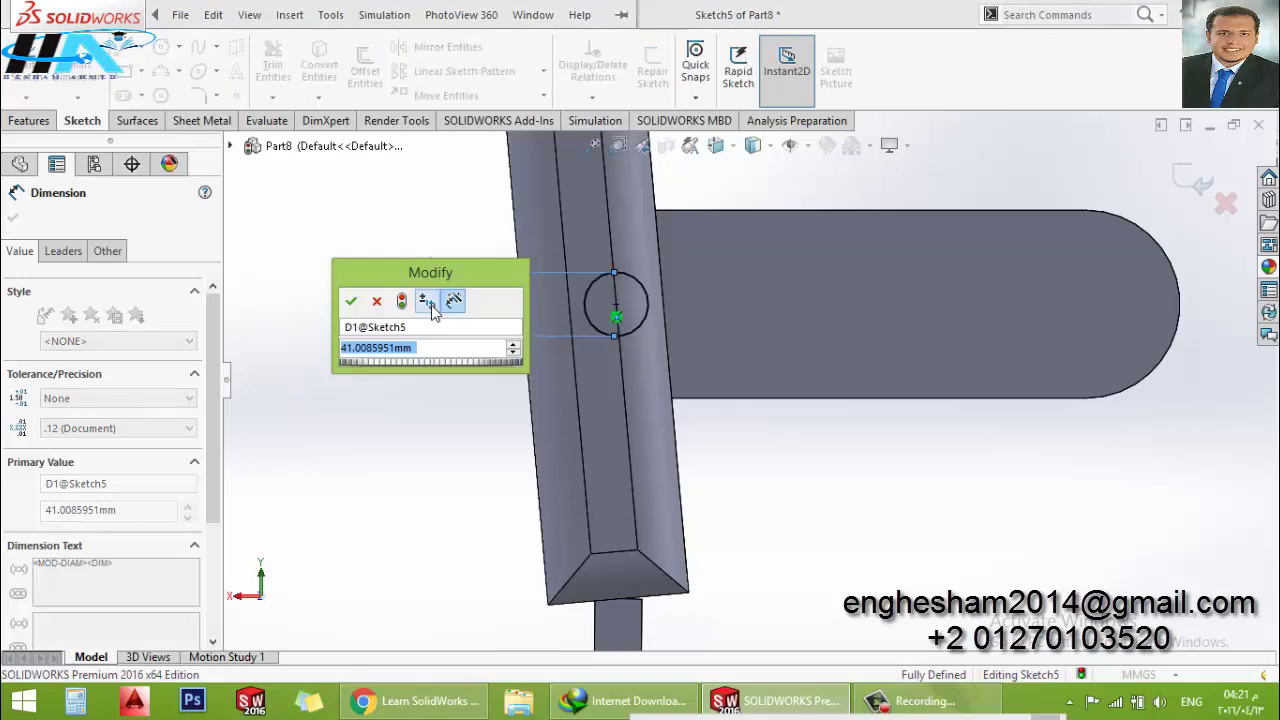
{"action": "type", "text": "40"}
{"action": "key", "text": "Return"}
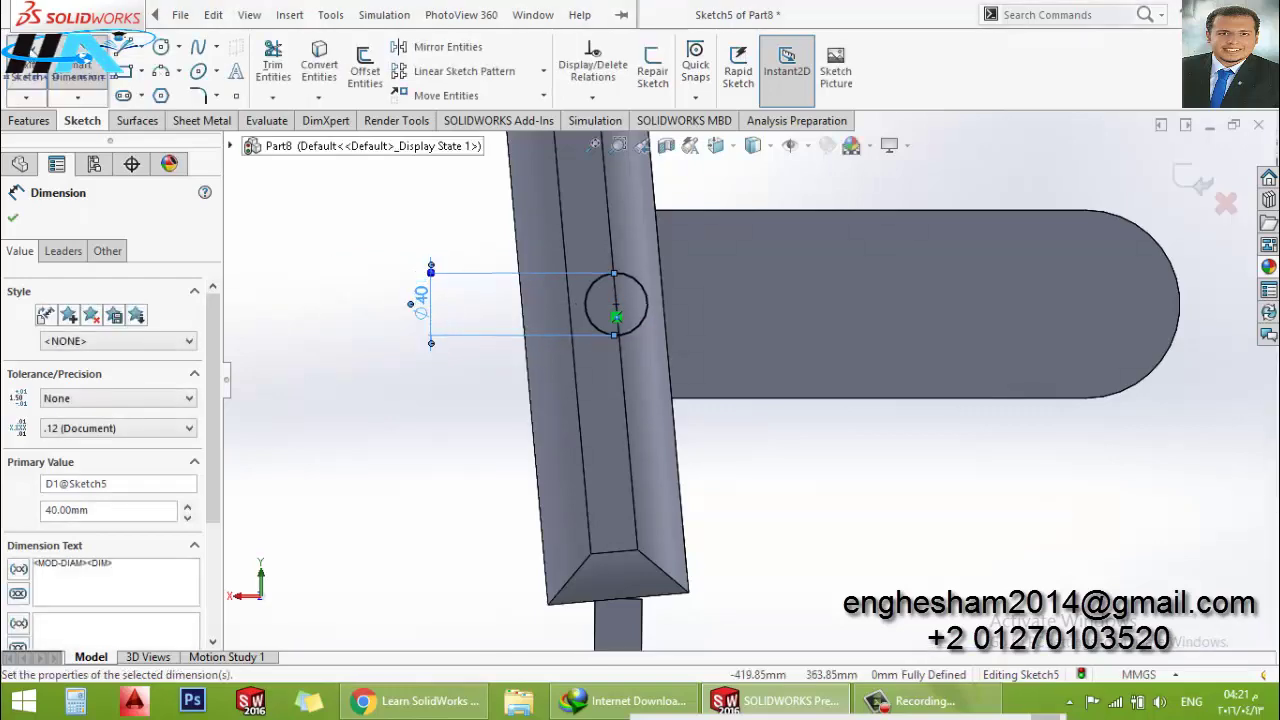
{"action": "left_click", "coordinate": [30, 60]}
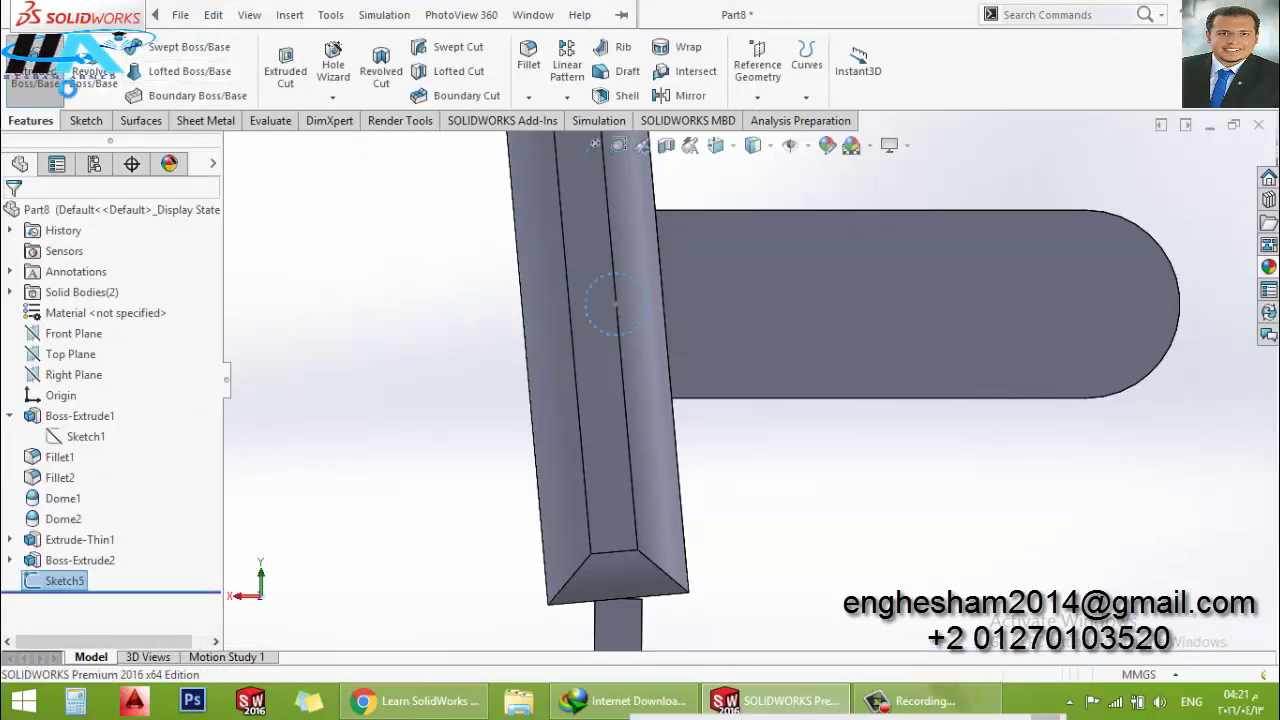
Extrude the circle Up To Next, forming the Boss-Extrude3 peg into the backrest
{"action": "left_click", "coordinate": [35, 65]}
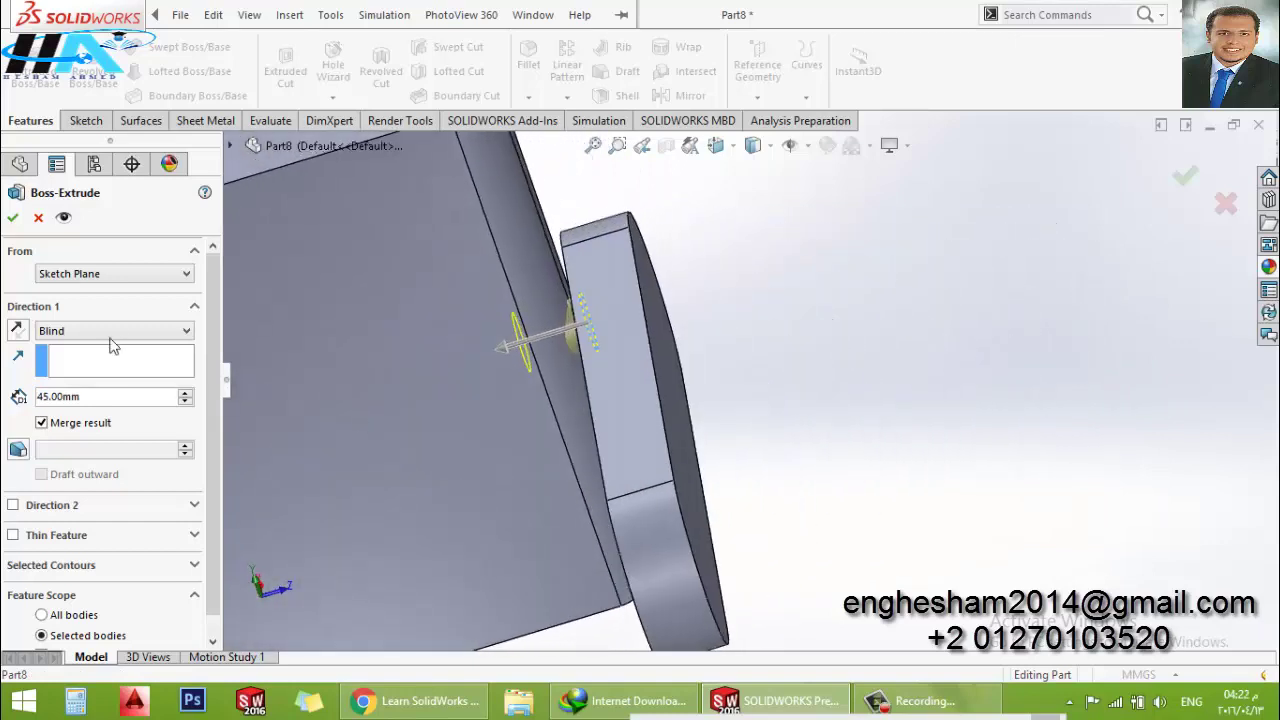
{"action": "left_click", "coordinate": [115, 331]}
{"action": "left_click", "coordinate": [120, 372]}
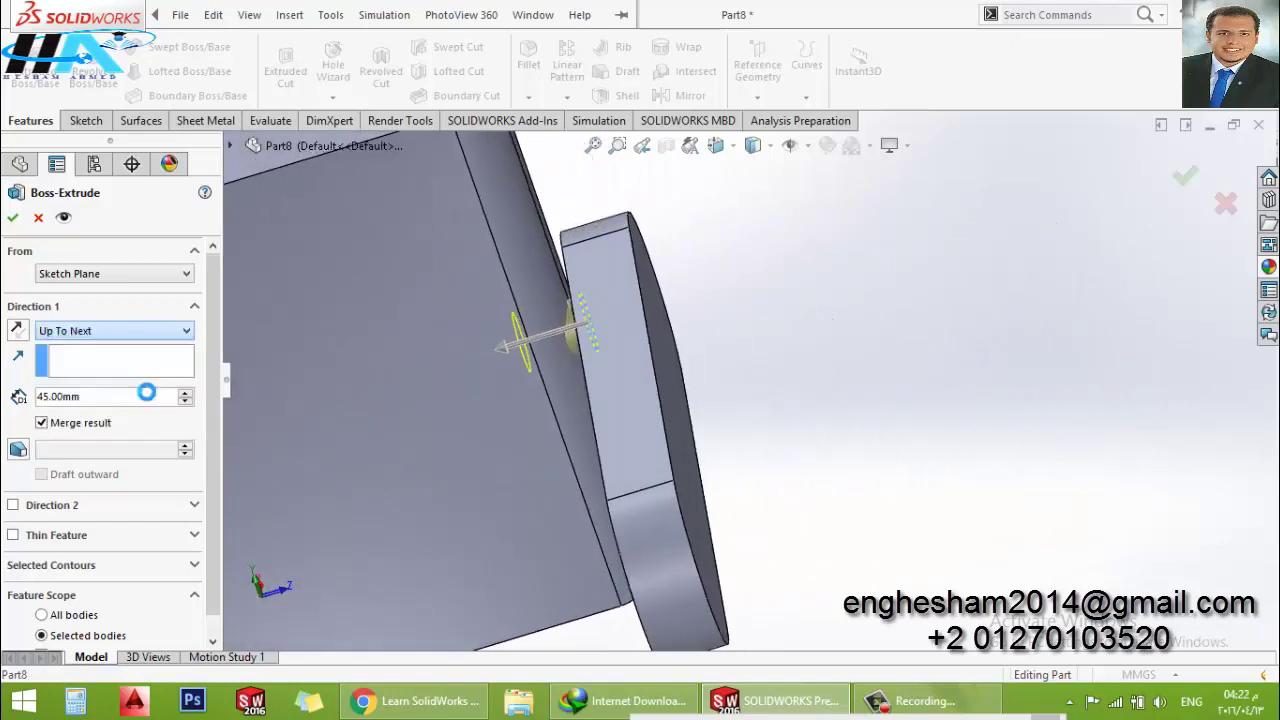
{"action": "left_click", "coordinate": [12, 218]}
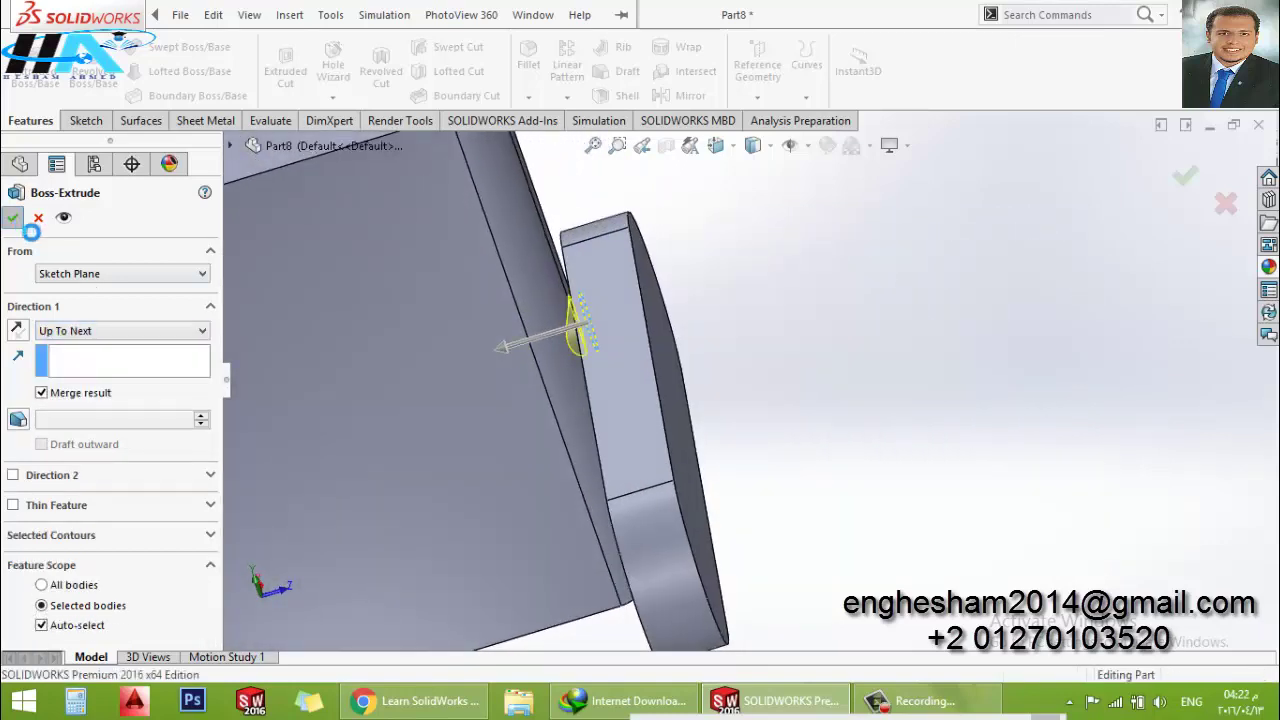
{"action": "middle_click_drag", "start_coordinate": [785, 453], "coordinate": [519, 418]}
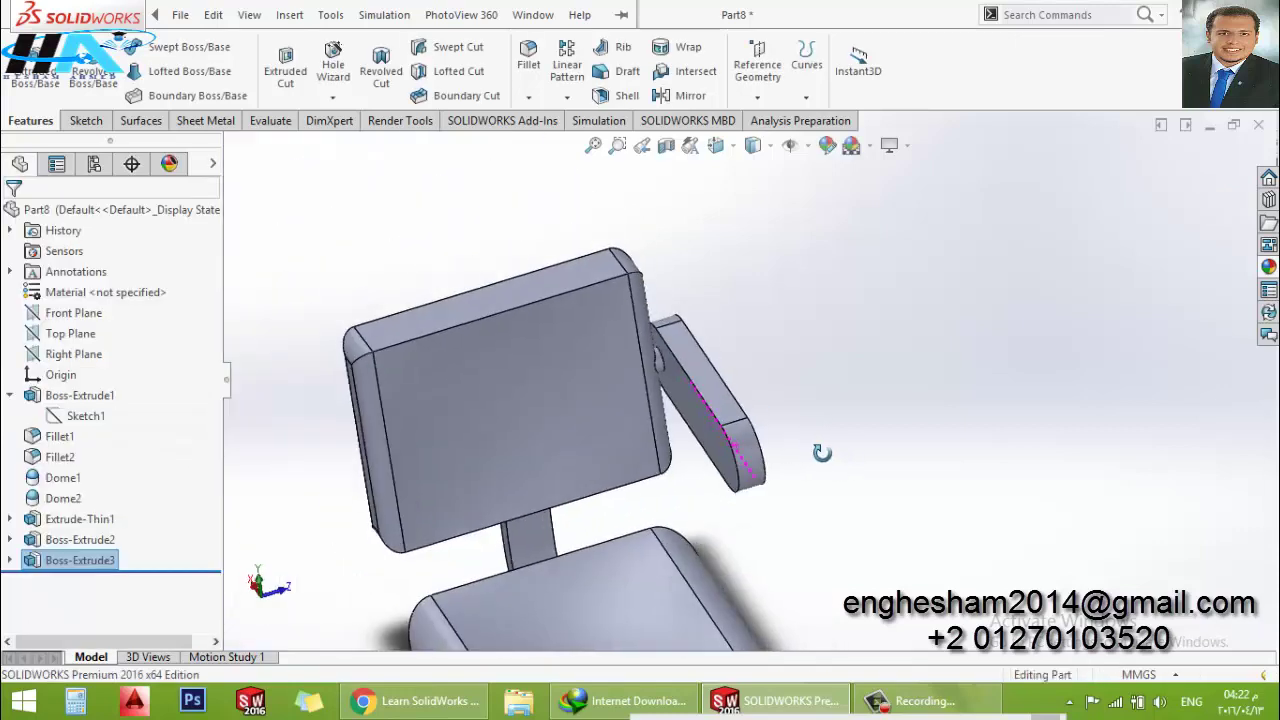
{"action": "left_click", "coordinate": [321, 343]}
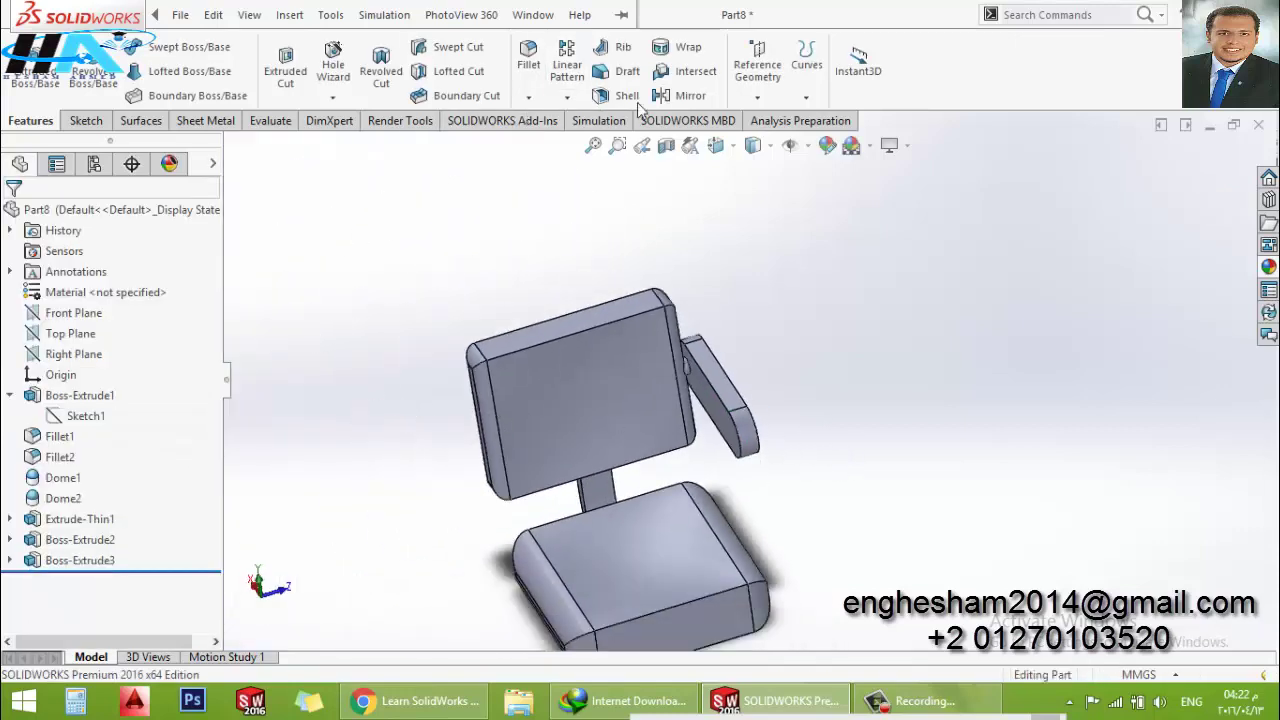
{"action": "left_click", "coordinate": [688, 95]}
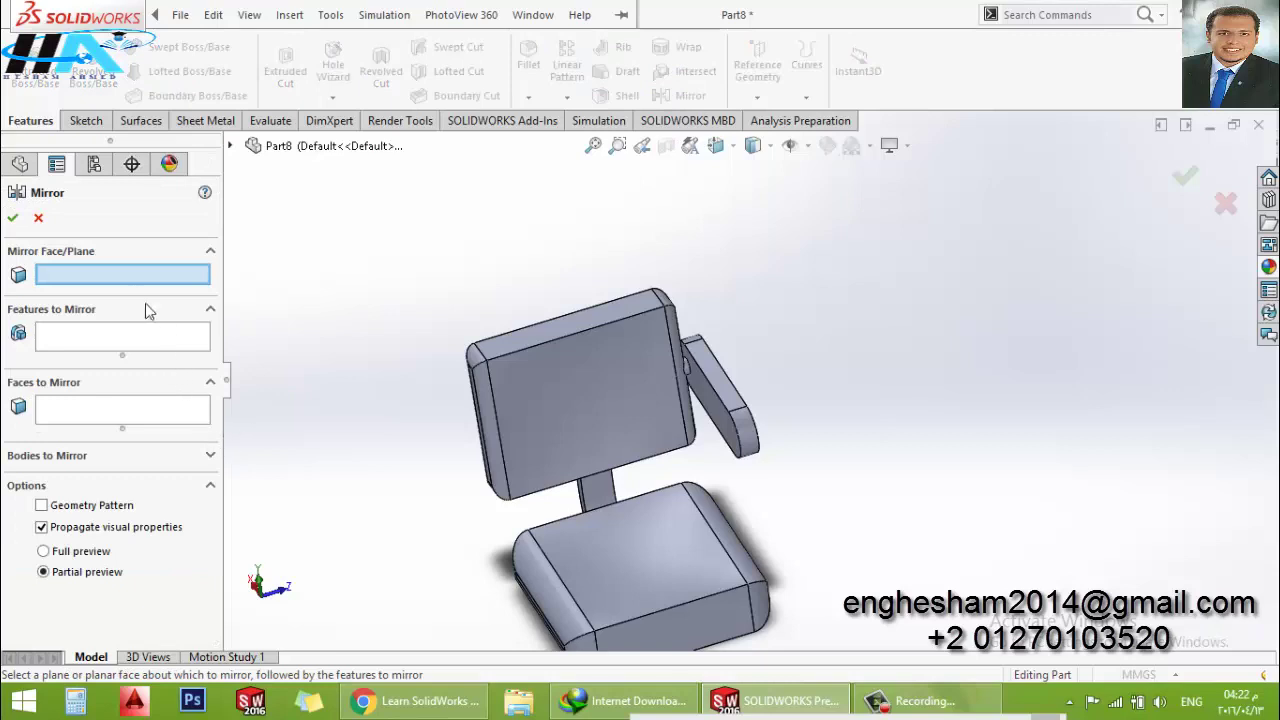
{"action": "left_click", "coordinate": [231, 146]}
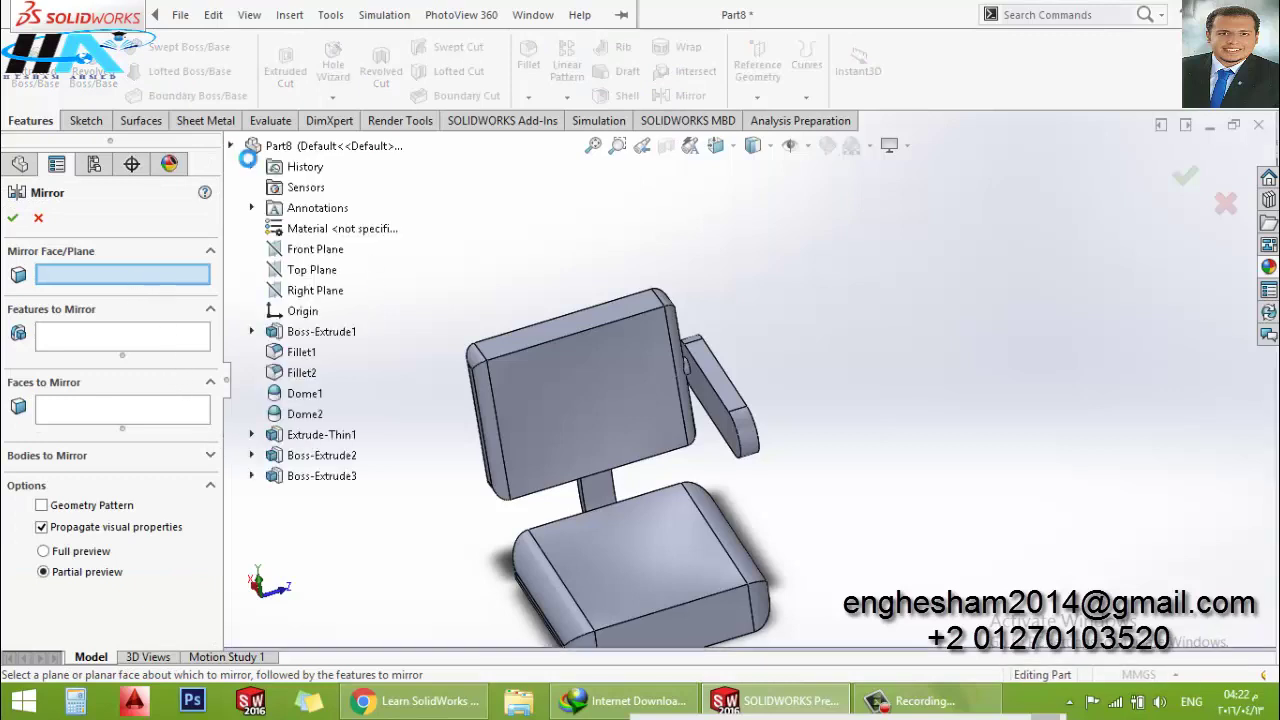
{"action": "left_click", "coordinate": [315, 249]}
{"action": "middle_click_drag", "start_coordinate": [652, 423], "coordinate": [513, 445]}
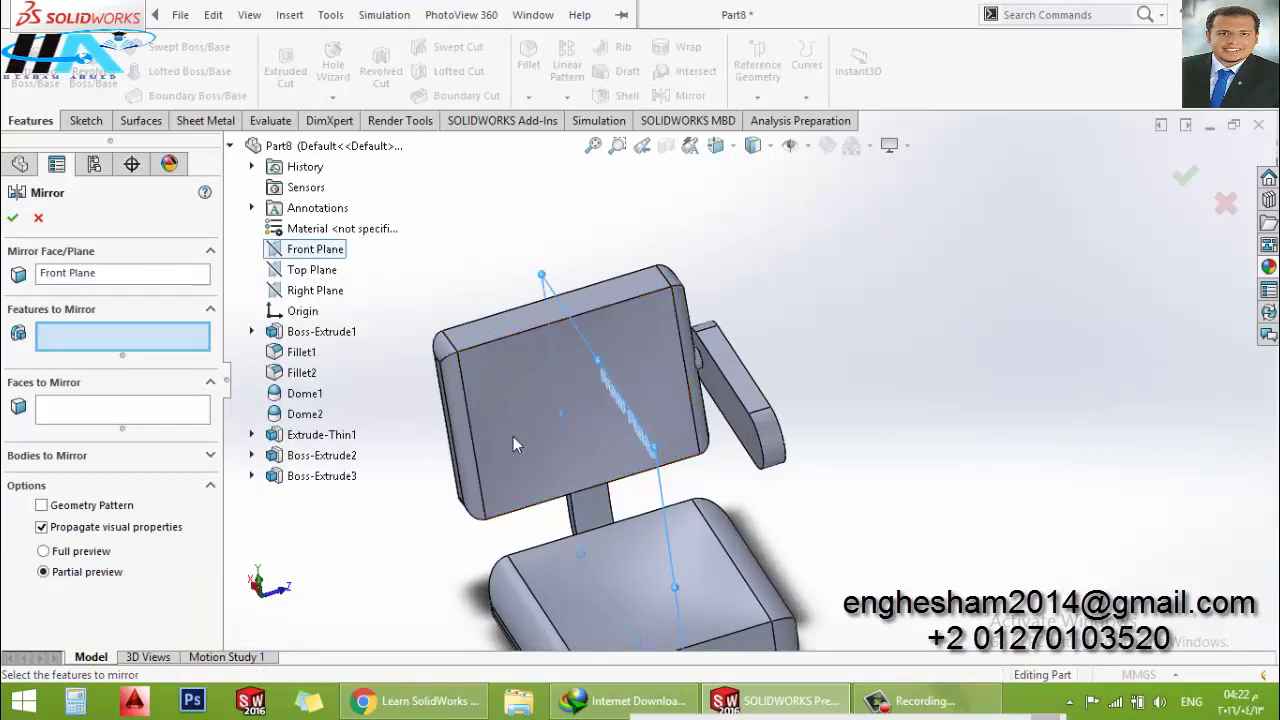
{"action": "scroll", "coordinate": [590, 405], "scroll_direction": "down", "scroll_amount": 3}
{"action": "scroll", "coordinate": [720, 340], "scroll_direction": "down", "scroll_amount": 3}
{"action": "scroll", "coordinate": [772, 295], "scroll_direction": "down", "scroll_amount": 2}
{"action": "left_click", "coordinate": [768, 278]}
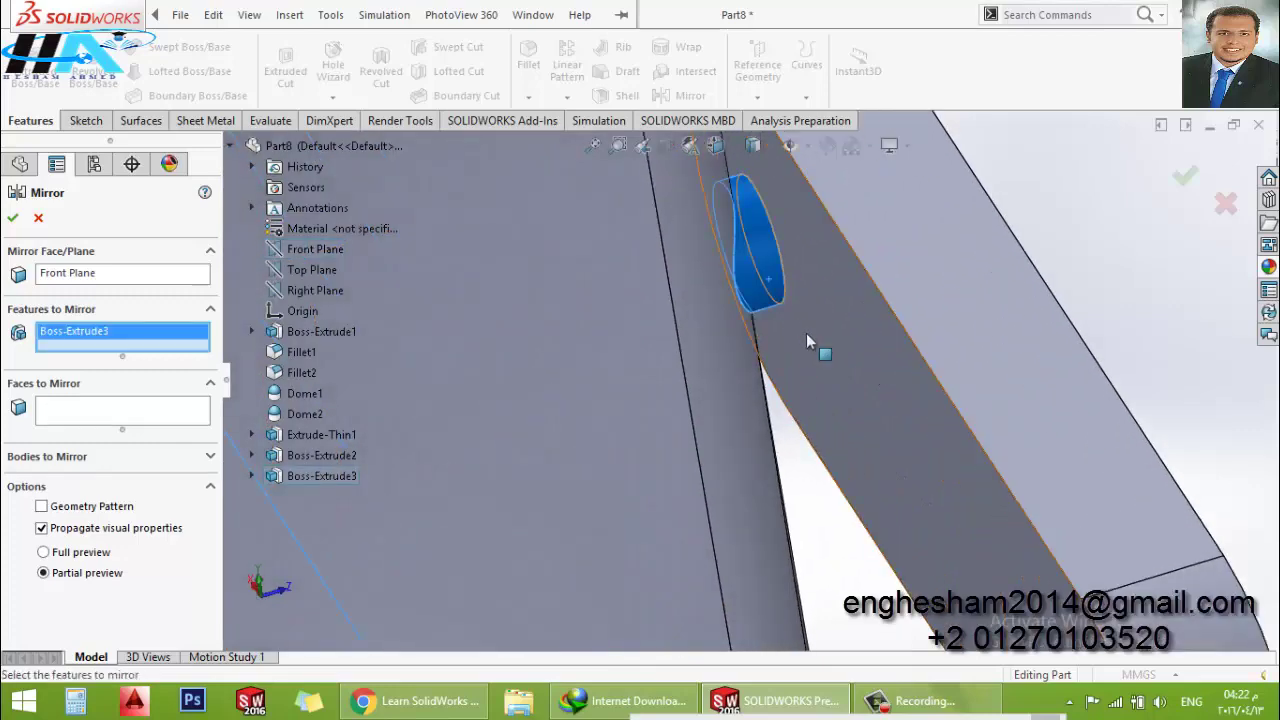
{"action": "left_click", "coordinate": [840, 378]}
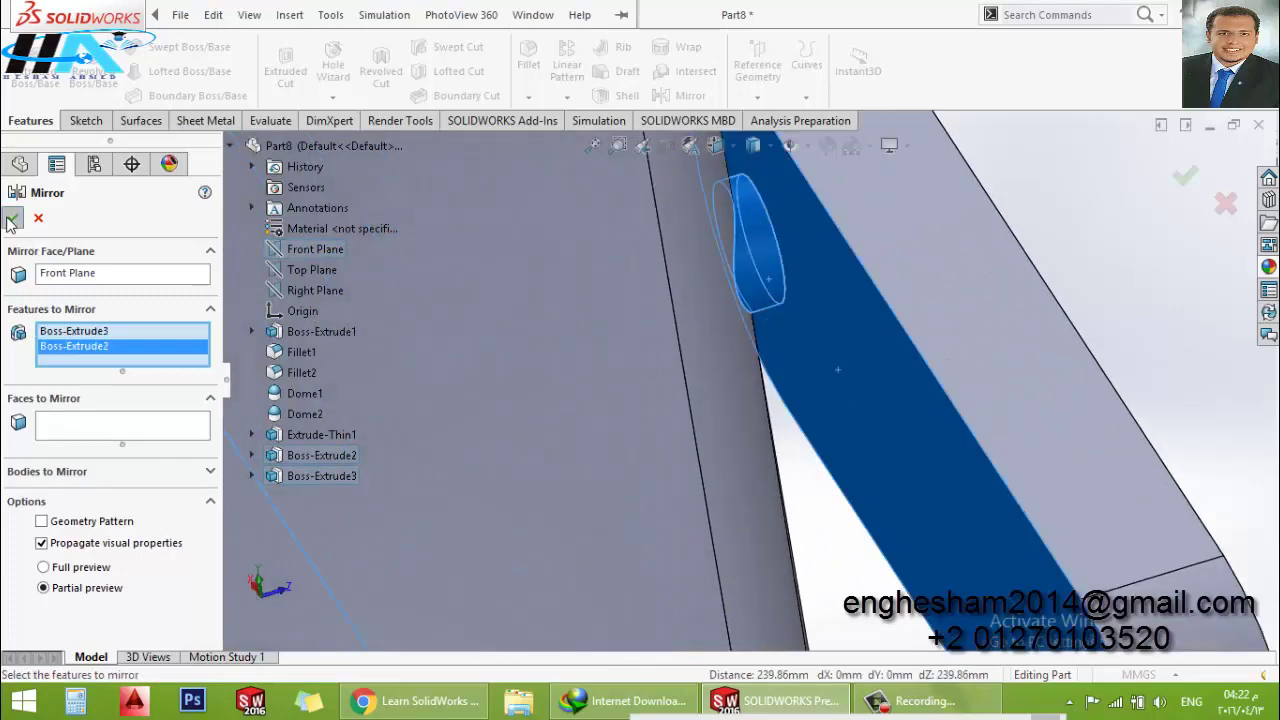
{"action": "scroll", "coordinate": [640, 435], "scroll_direction": "up", "scroll_amount": 5}
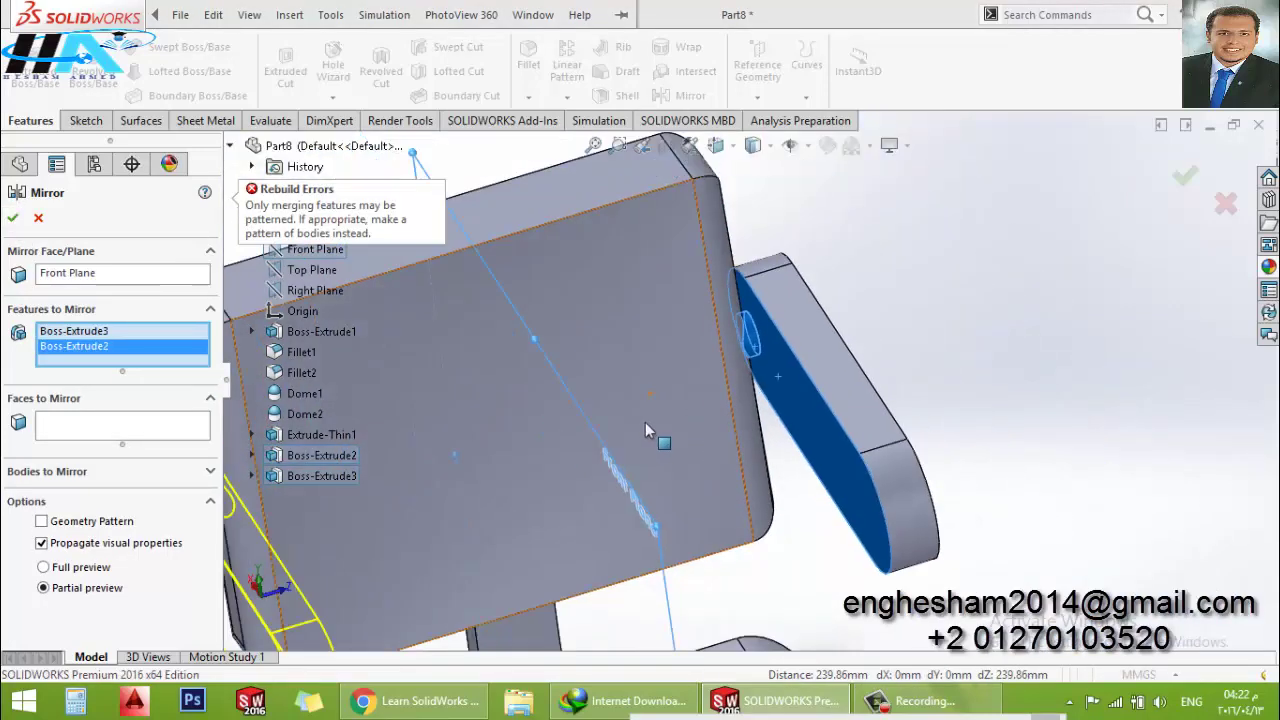
{"action": "scroll", "coordinate": [690, 485], "scroll_direction": "up", "scroll_amount": 2}
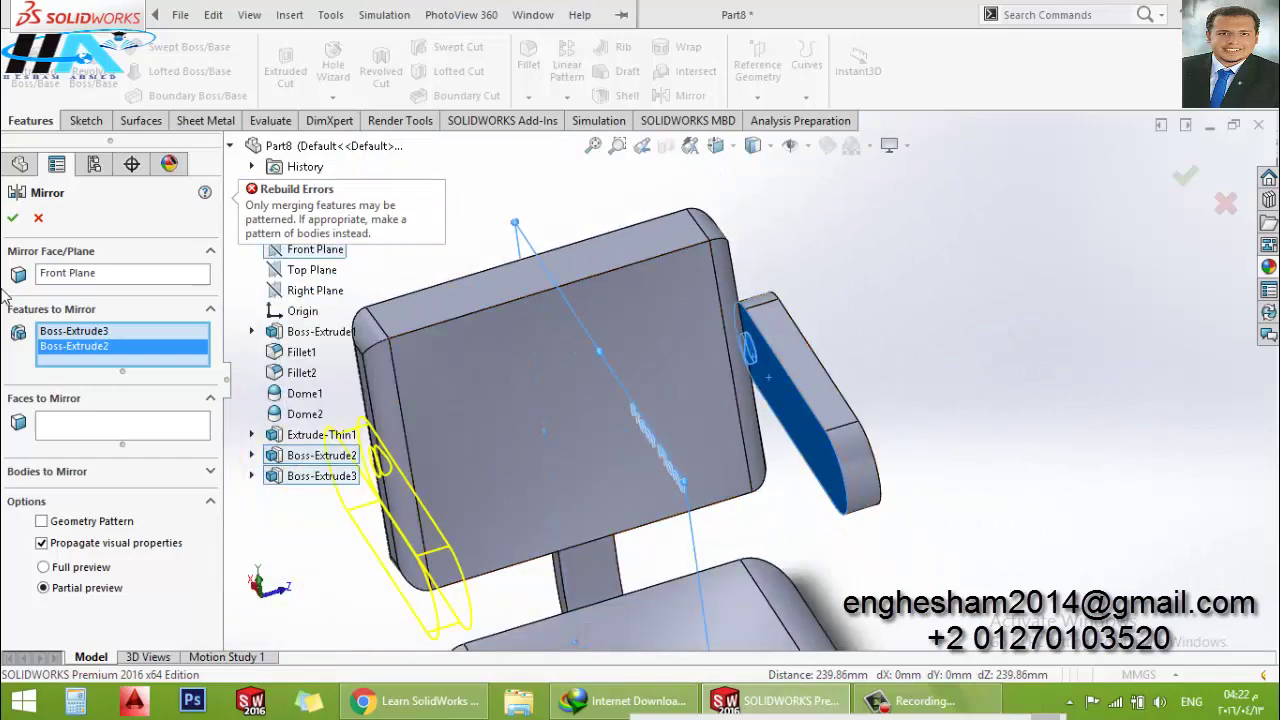
{"action": "left_click", "coordinate": [38, 219]}
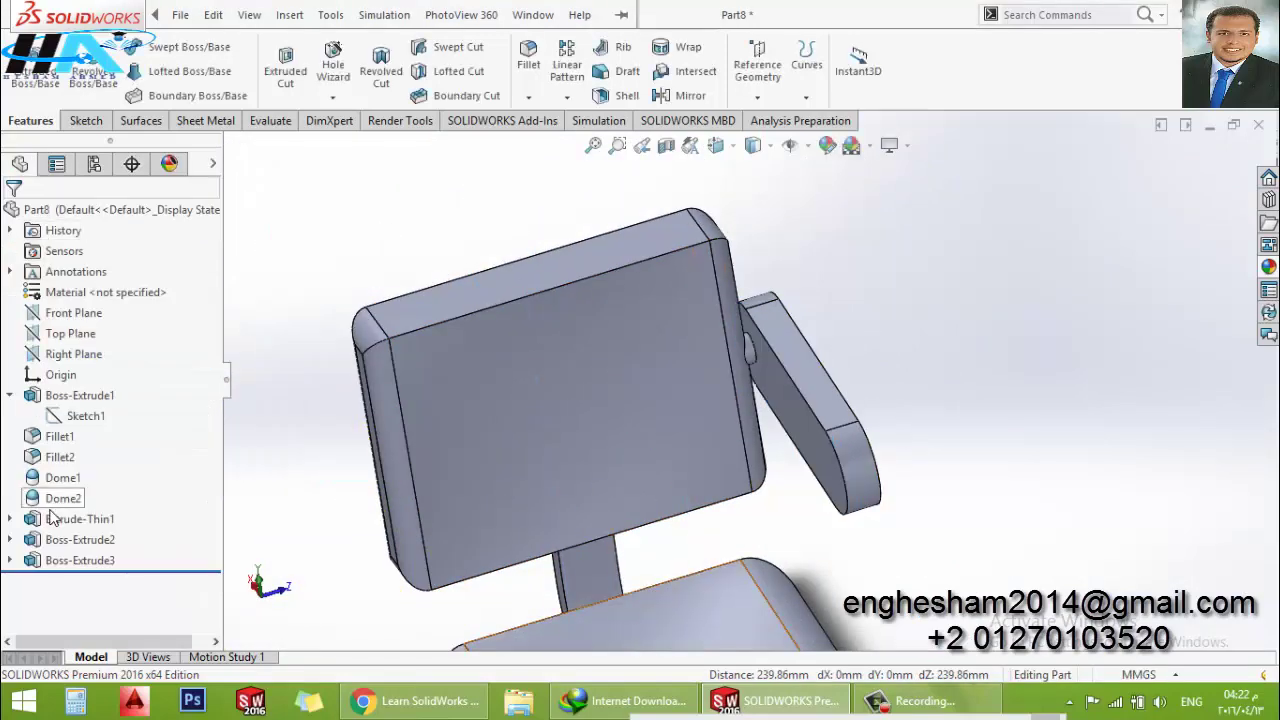
{"action": "left_click", "coordinate": [70, 560]}
Reopen the peg extrusion's settings, close them unchanged, and zoom out to the chair
{"action": "left_click", "coordinate": [86, 512]}
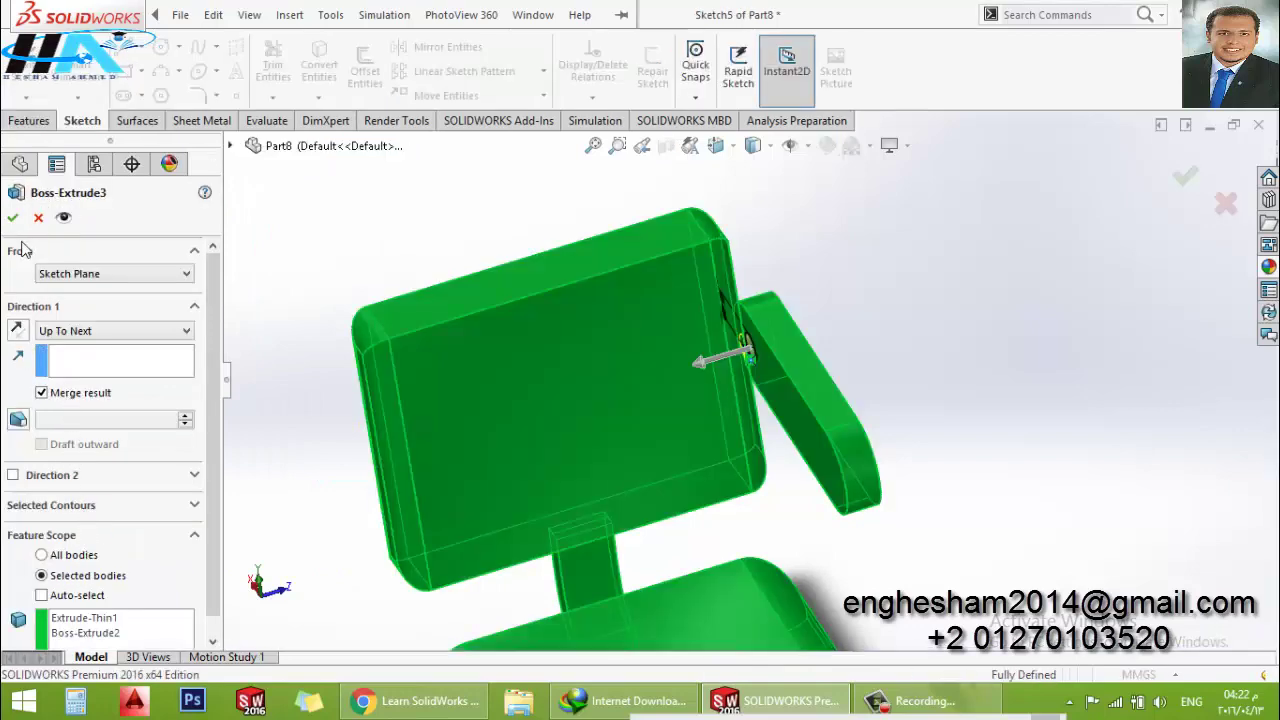
{"action": "left_click", "coordinate": [38, 219]}
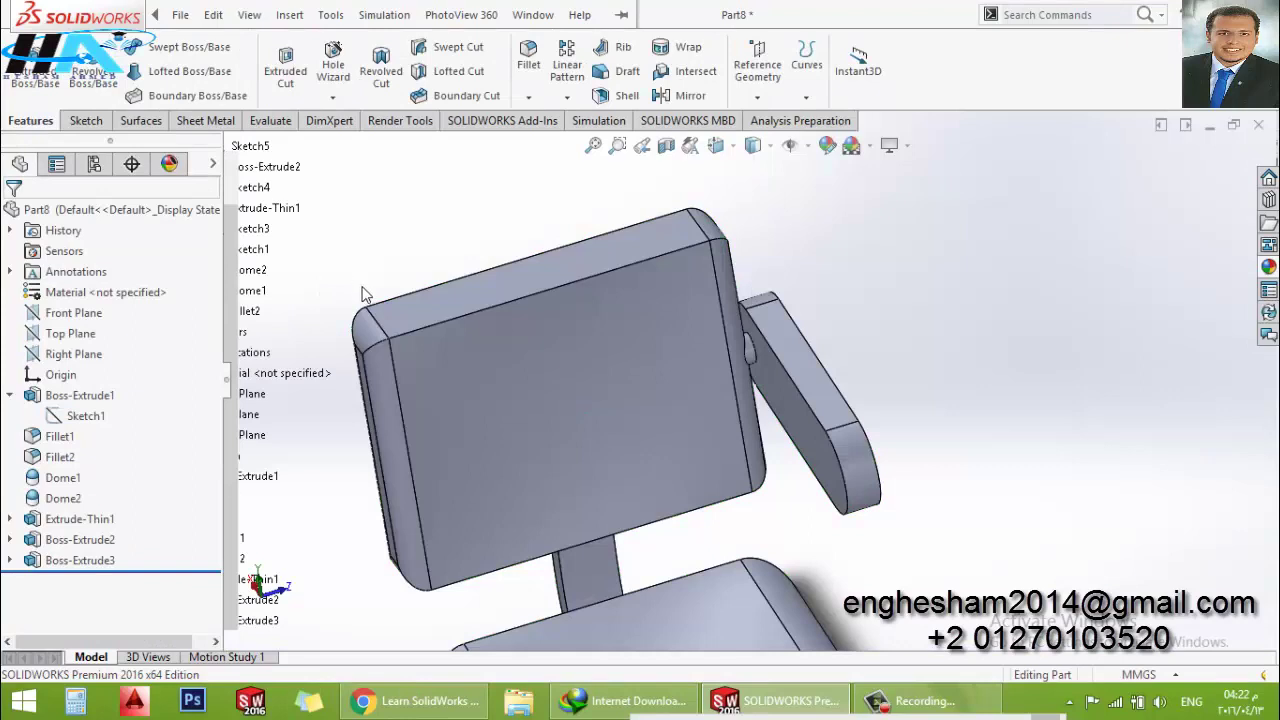
{"action": "middle_click_drag", "start_coordinate": [510, 295], "coordinate": [446, 108]}
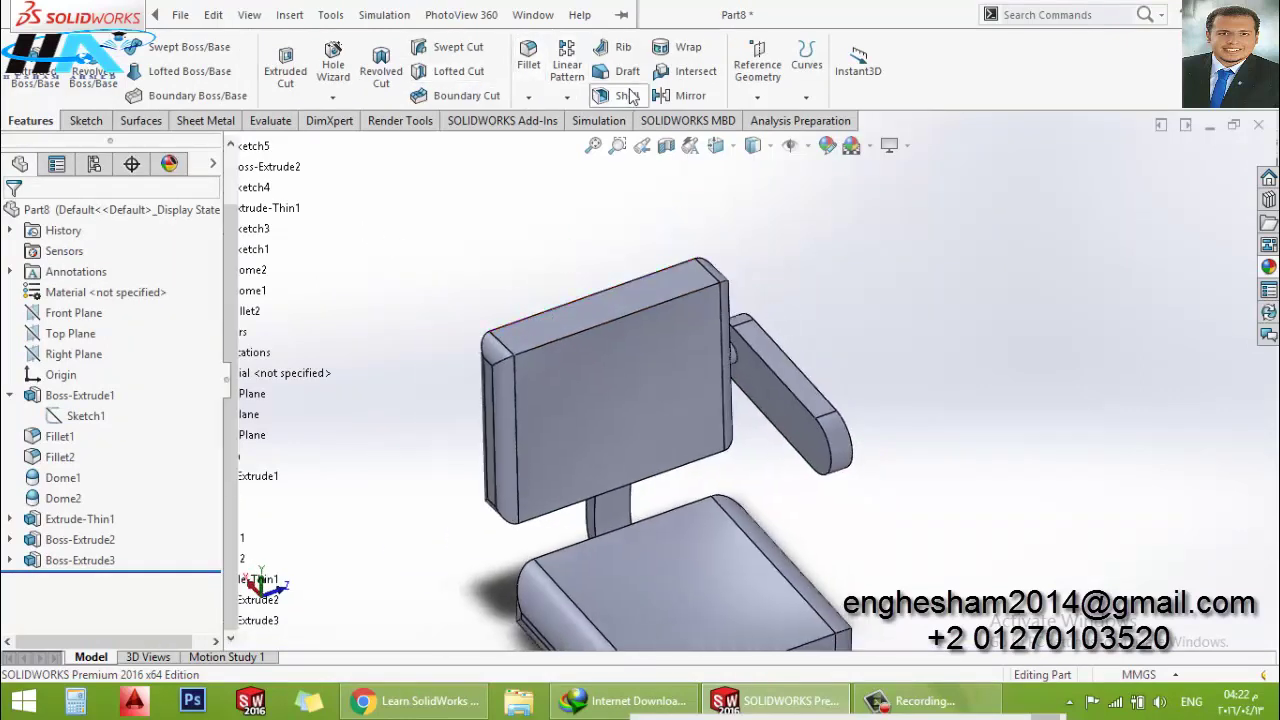
Start and cancel the Mirror command twice, creating no mirror feature
{"action": "left_click", "coordinate": [664, 96]}
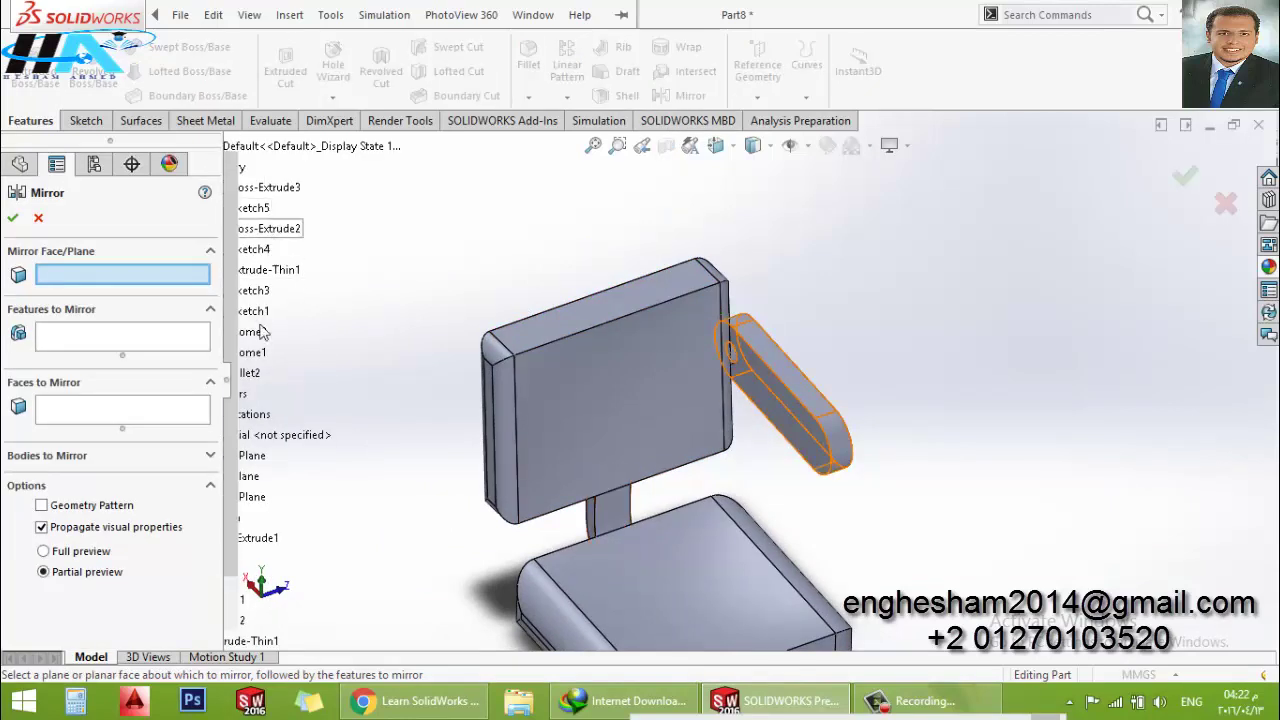
{"action": "left_click", "coordinate": [39, 219]}
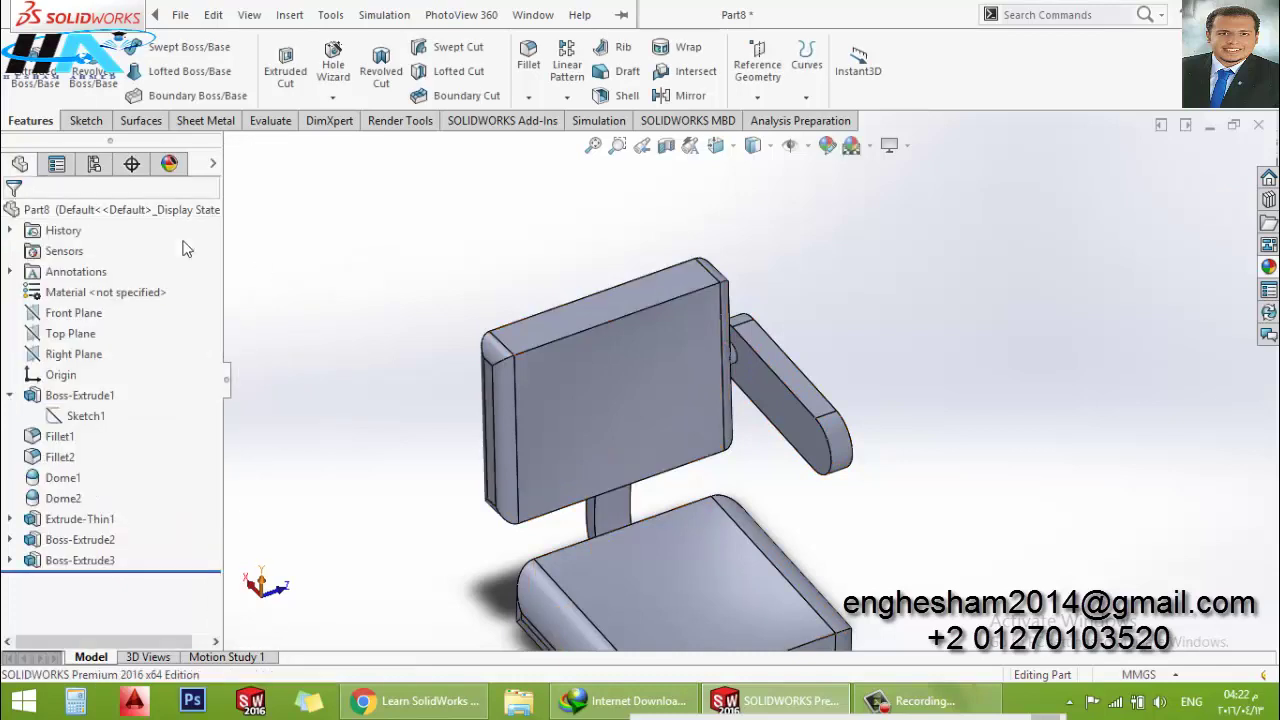
{"action": "left_click", "coordinate": [690, 95]}
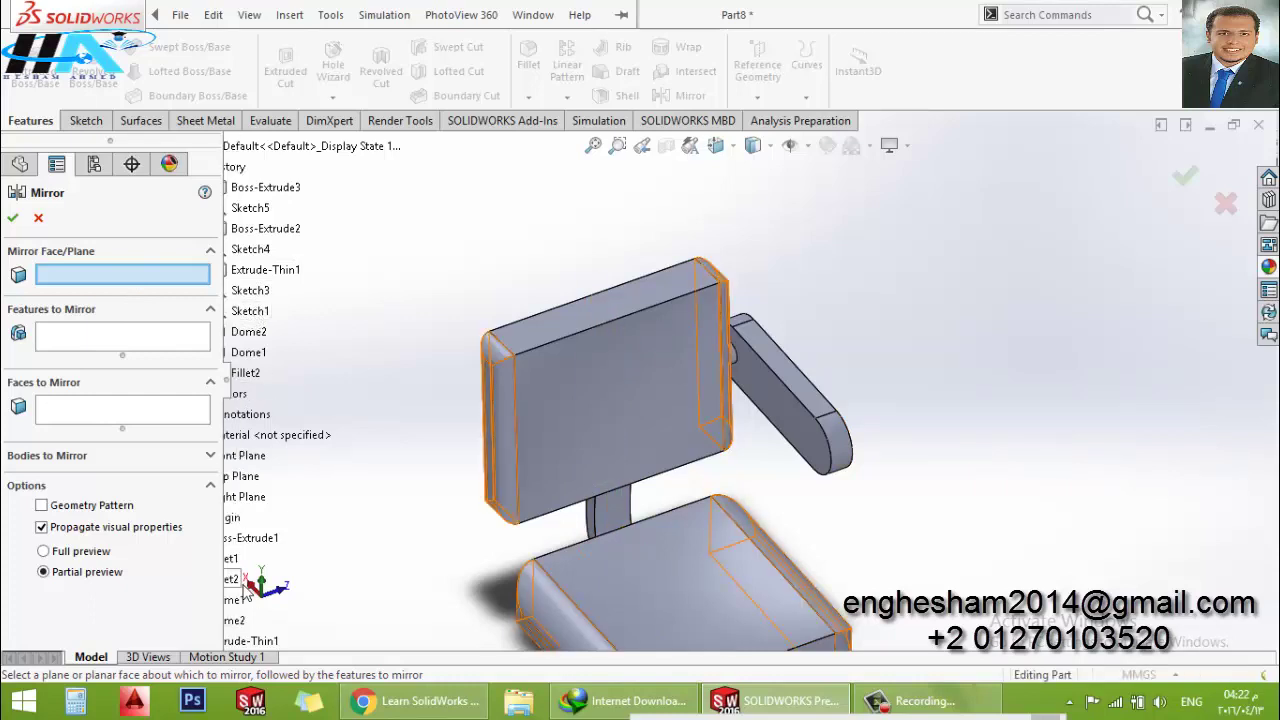
{"action": "left_click", "coordinate": [40, 220]}
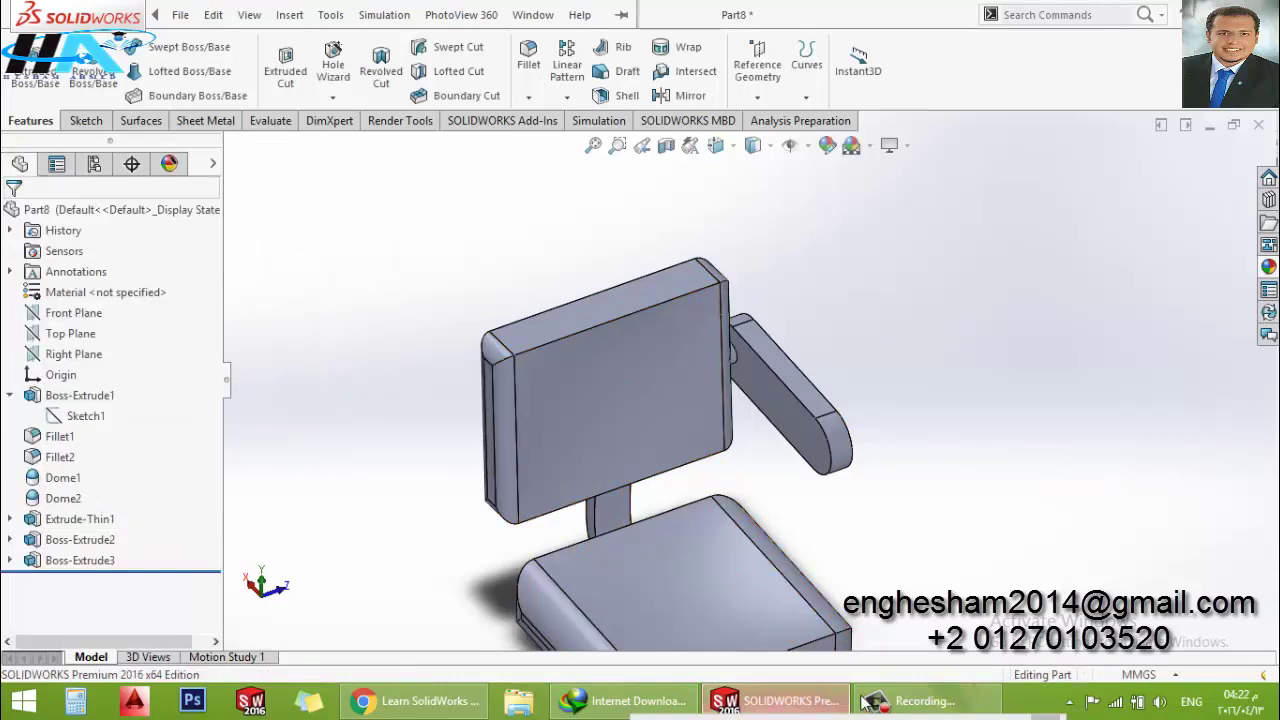
Try mirroring the armrest extrusion across the Front Plane
{"action": "left_click", "coordinate": [1190, 622]}
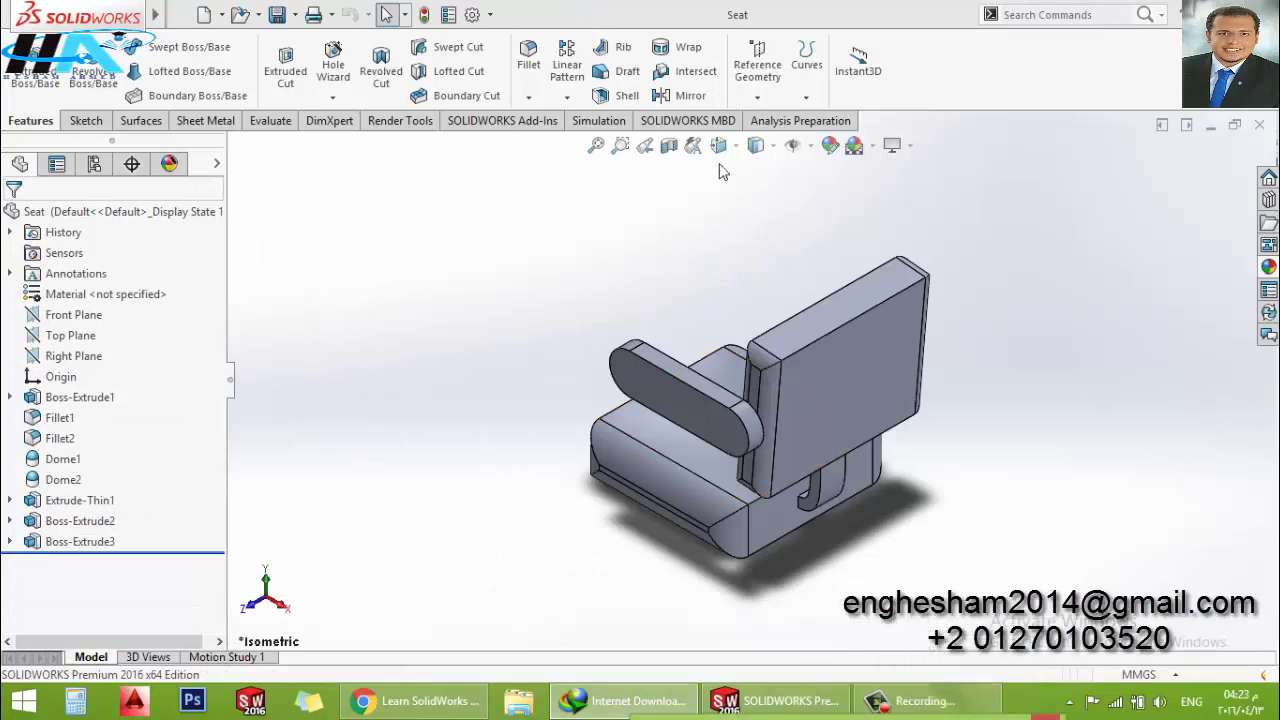
{"action": "left_click", "coordinate": [690, 95]}
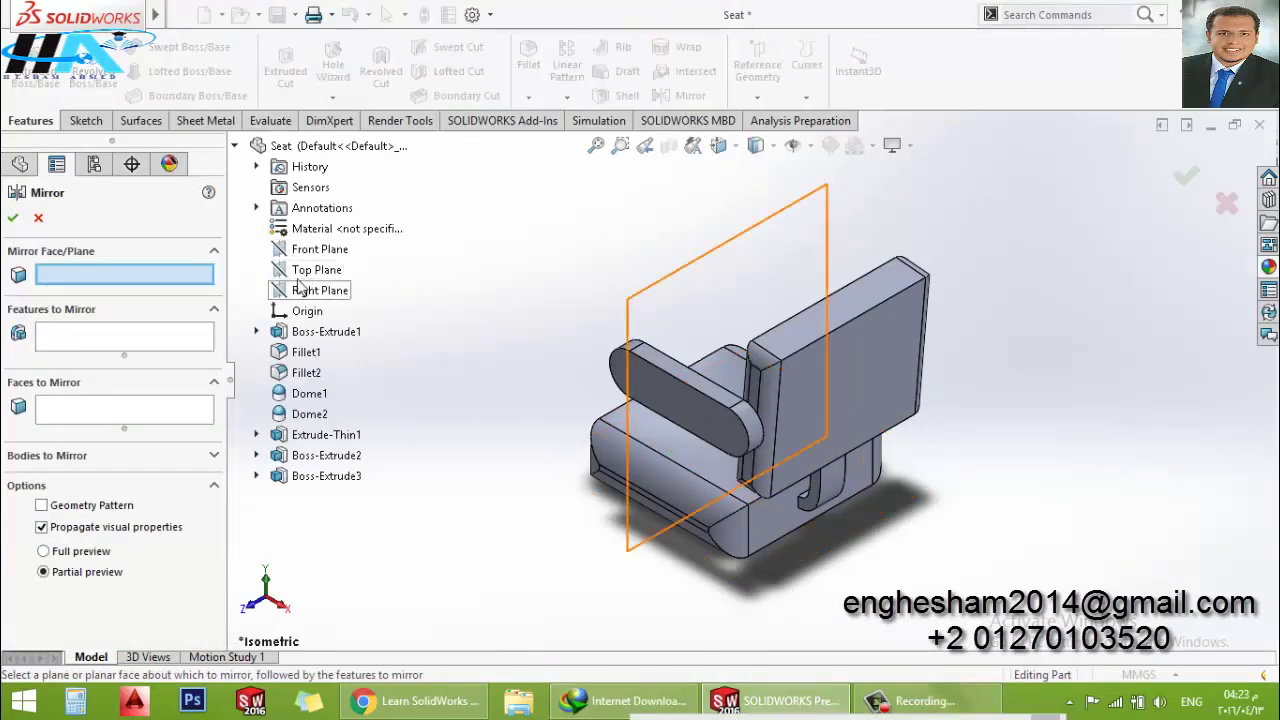
{"action": "left_click", "coordinate": [305, 249]}
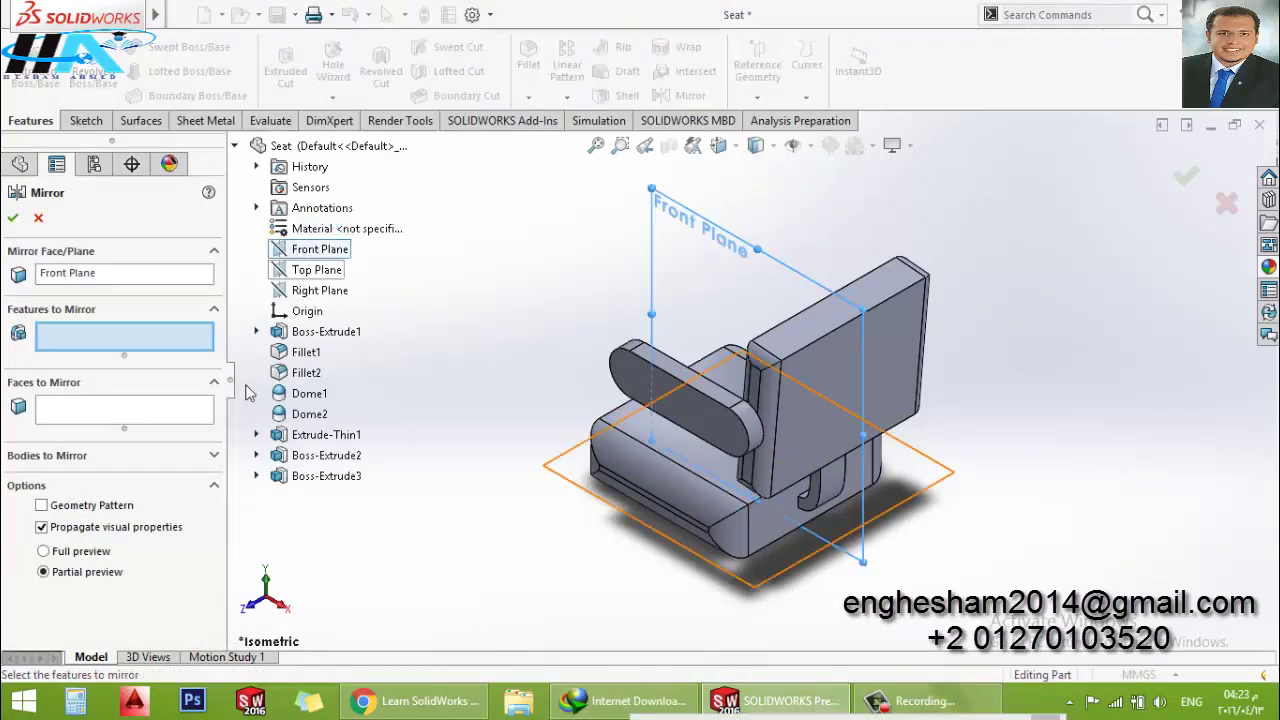
{"action": "left_click", "coordinate": [677, 412]}
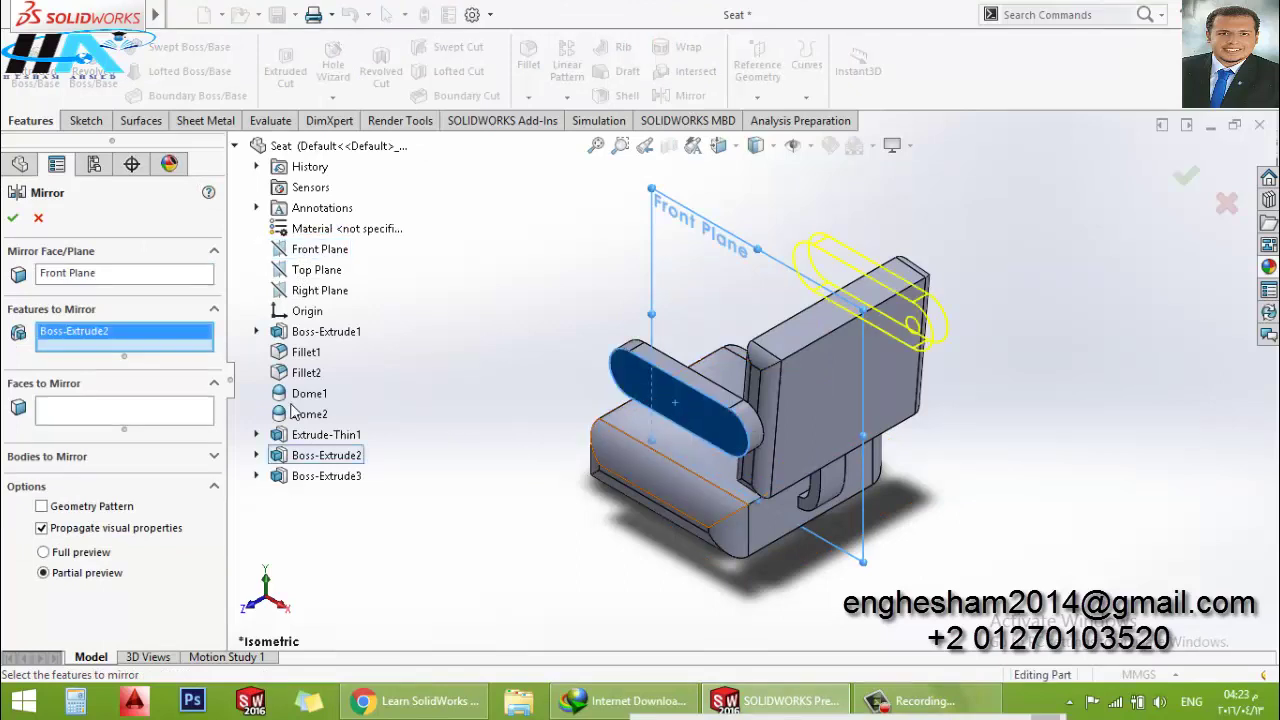
{"action": "left_click", "coordinate": [14, 226]}
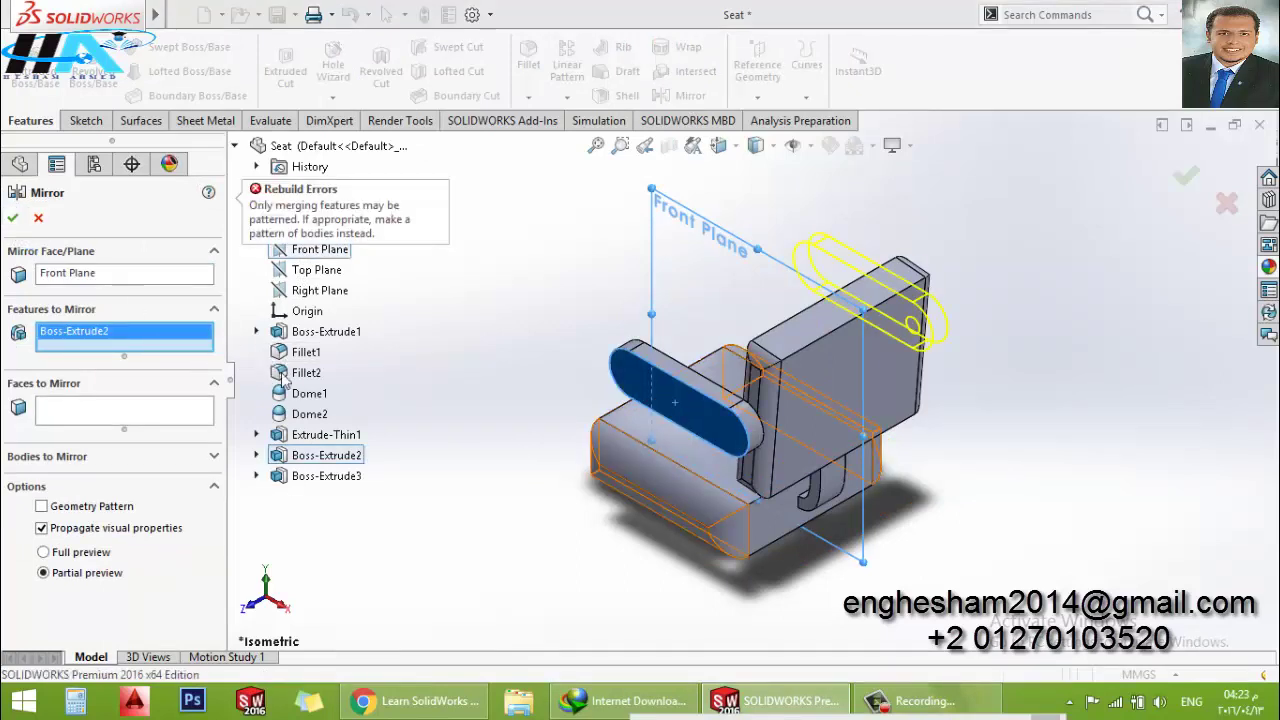
Replace the failed Boss-Extrude2 with Boss-Extrude3 in the mirror list, creating Mirror2
{"action": "right_click", "coordinate": [107, 340]}
{"action": "left_click", "coordinate": [153, 372]}
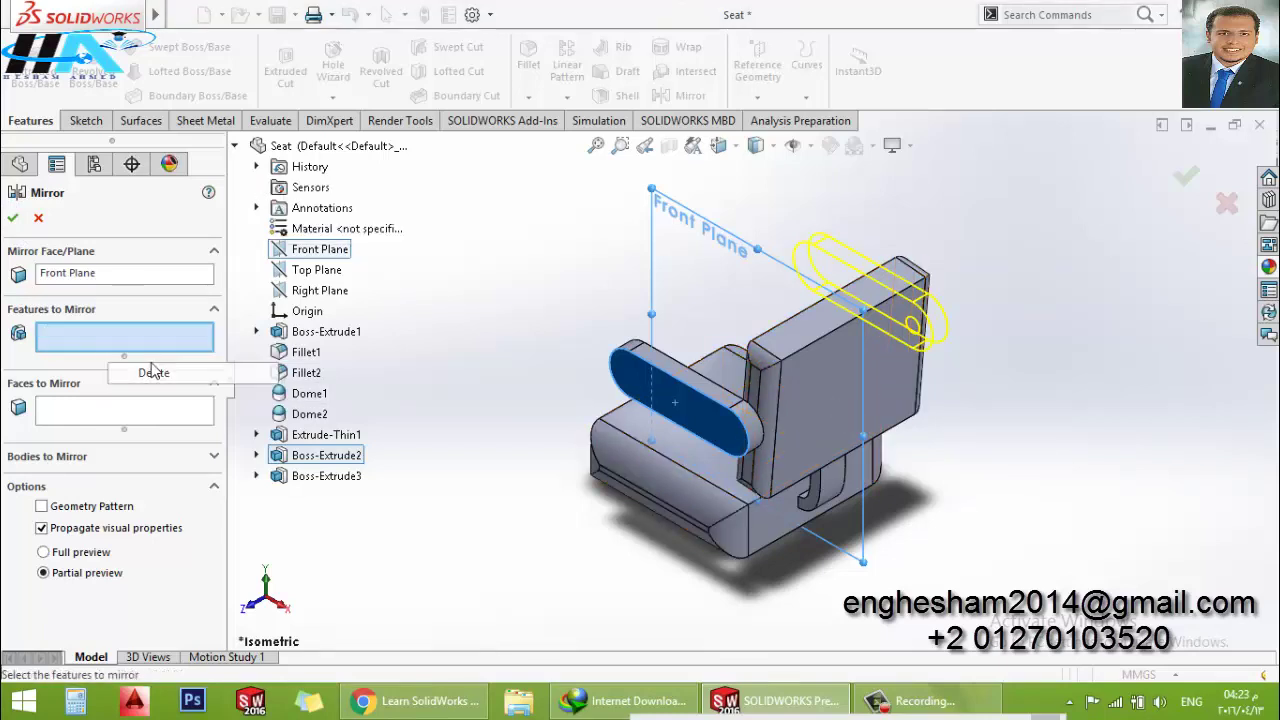
{"action": "left_click", "coordinate": [322, 480]}
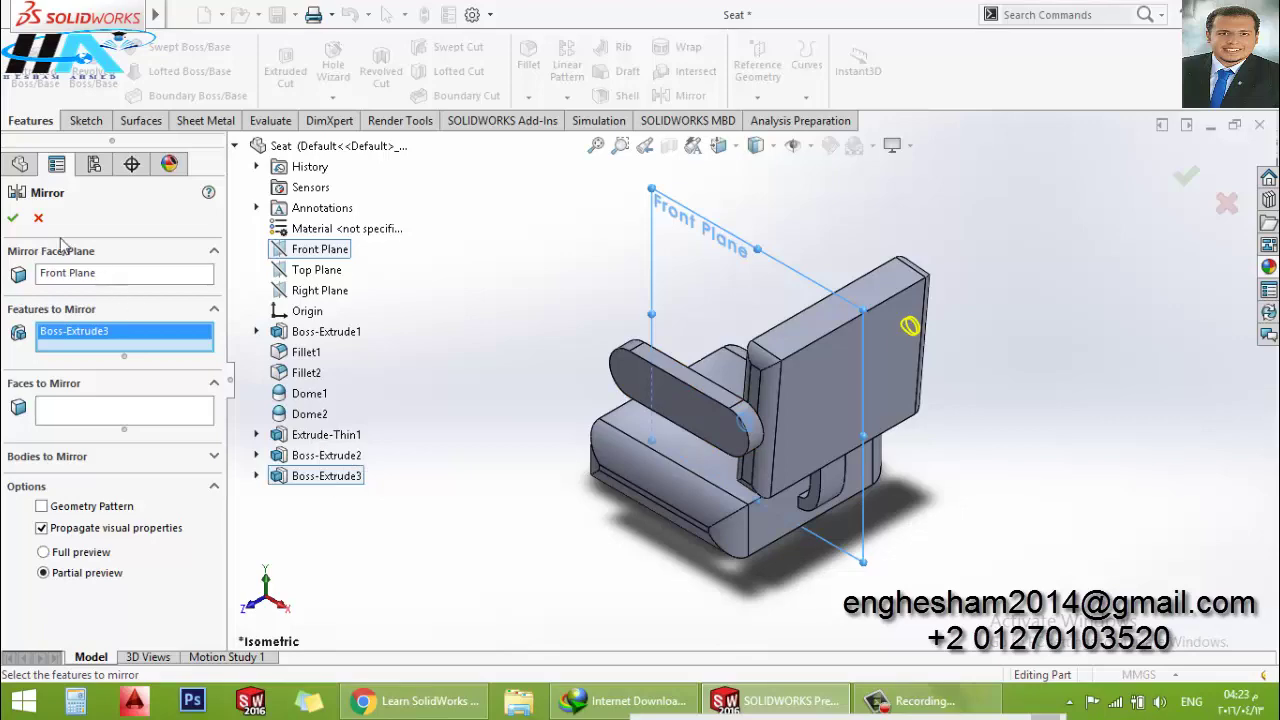
{"action": "left_click", "coordinate": [12, 218]}
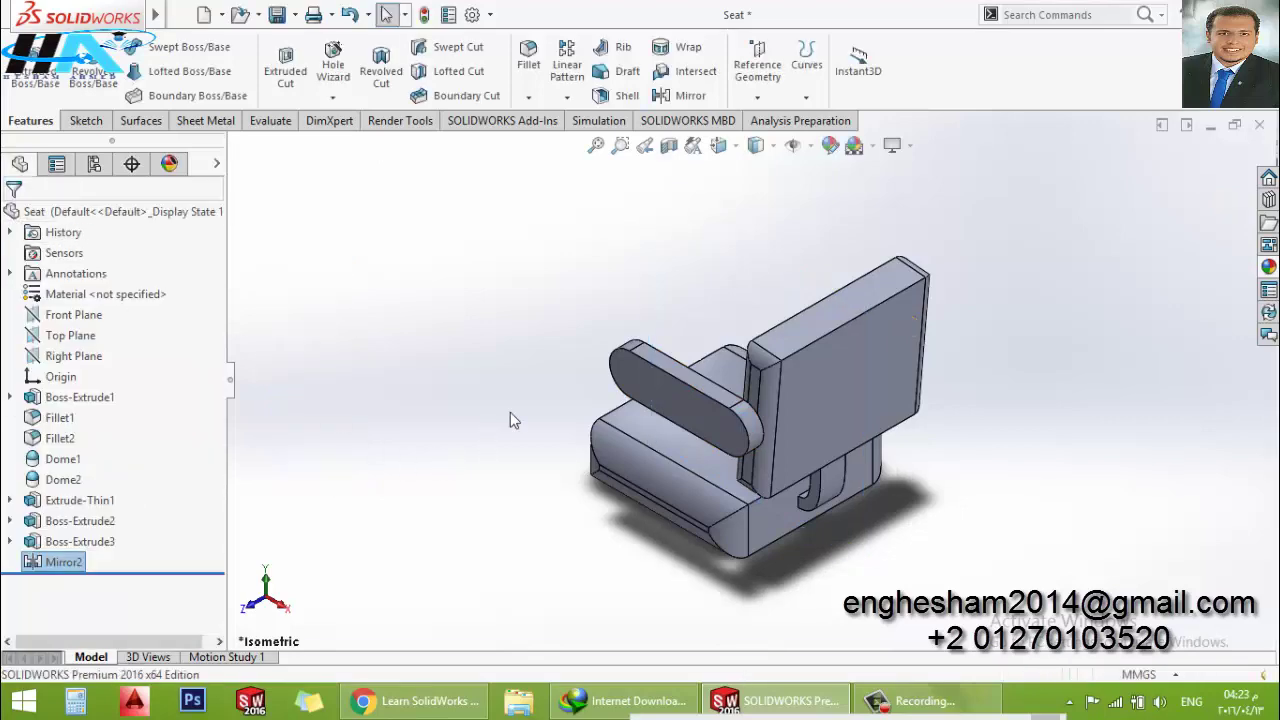
{"action": "middle_click_drag", "start_coordinate": [510, 420], "coordinate": [505, 326]}
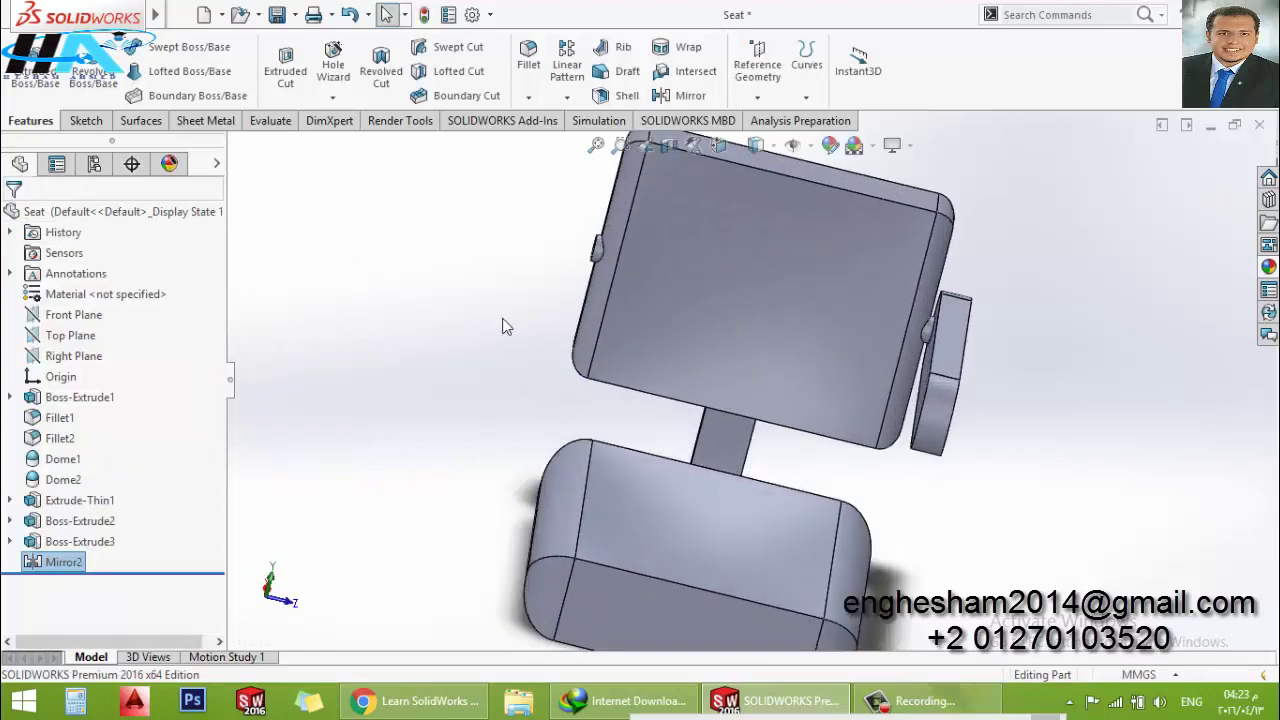
{"action": "middle_click_drag", "start_coordinate": [534, 361], "coordinate": [618, 250]}
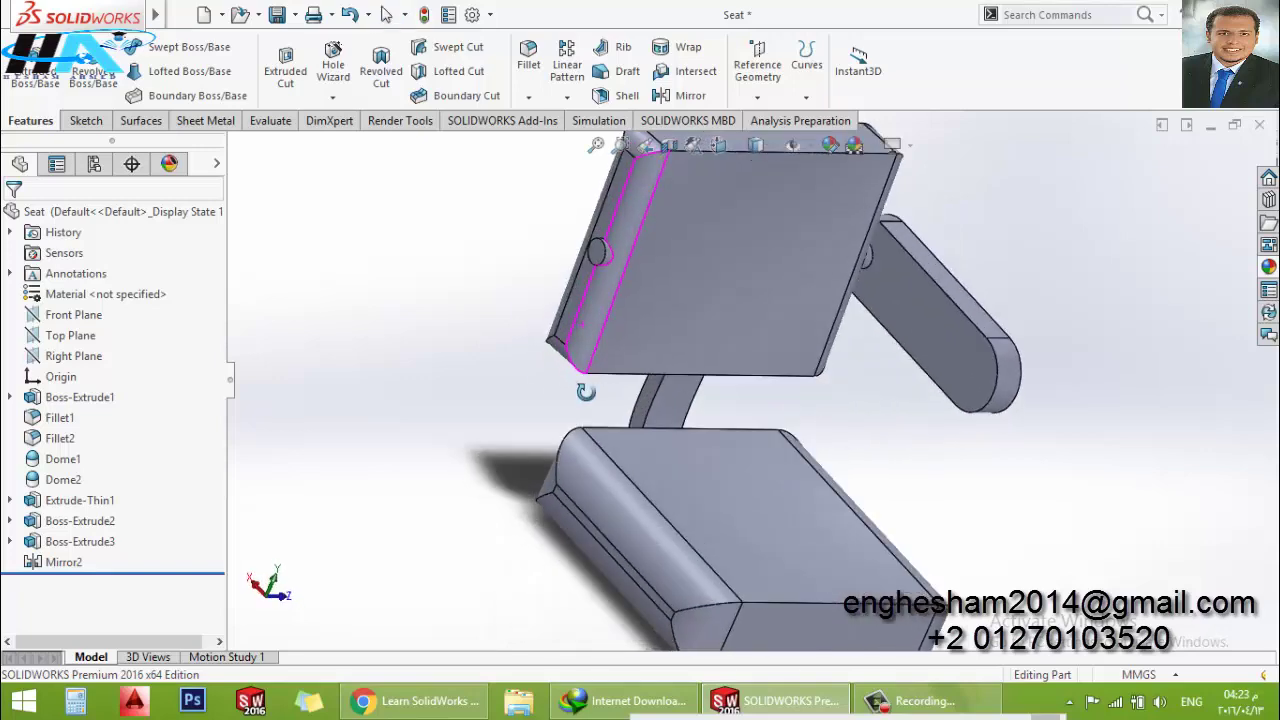
{"action": "left_click", "coordinate": [601, 281]}
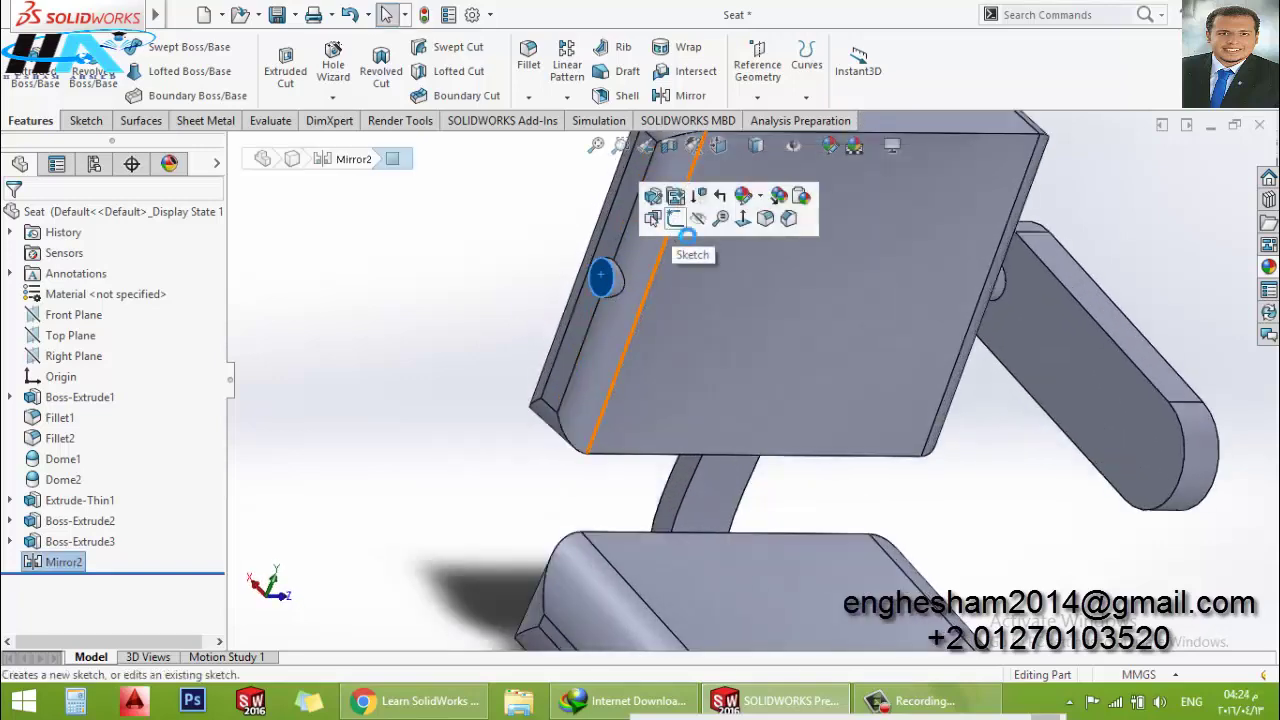
Offset the first armrest's outline onto the mirrored boss face and extrude it 45 mm
{"action": "left_click", "coordinate": [687, 236]}
{"action": "key", "text": "space"}
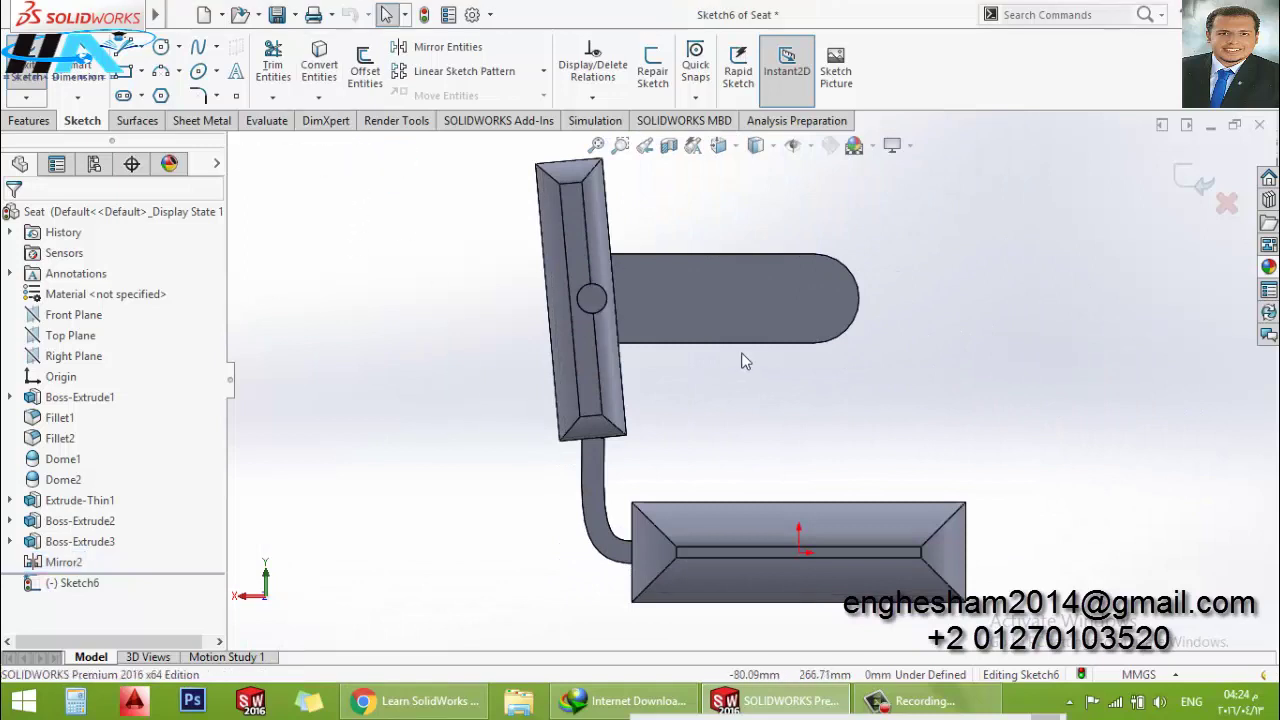
{"action": "left_click", "coordinate": [731, 304]}
{"action": "left_click", "coordinate": [360, 88]}
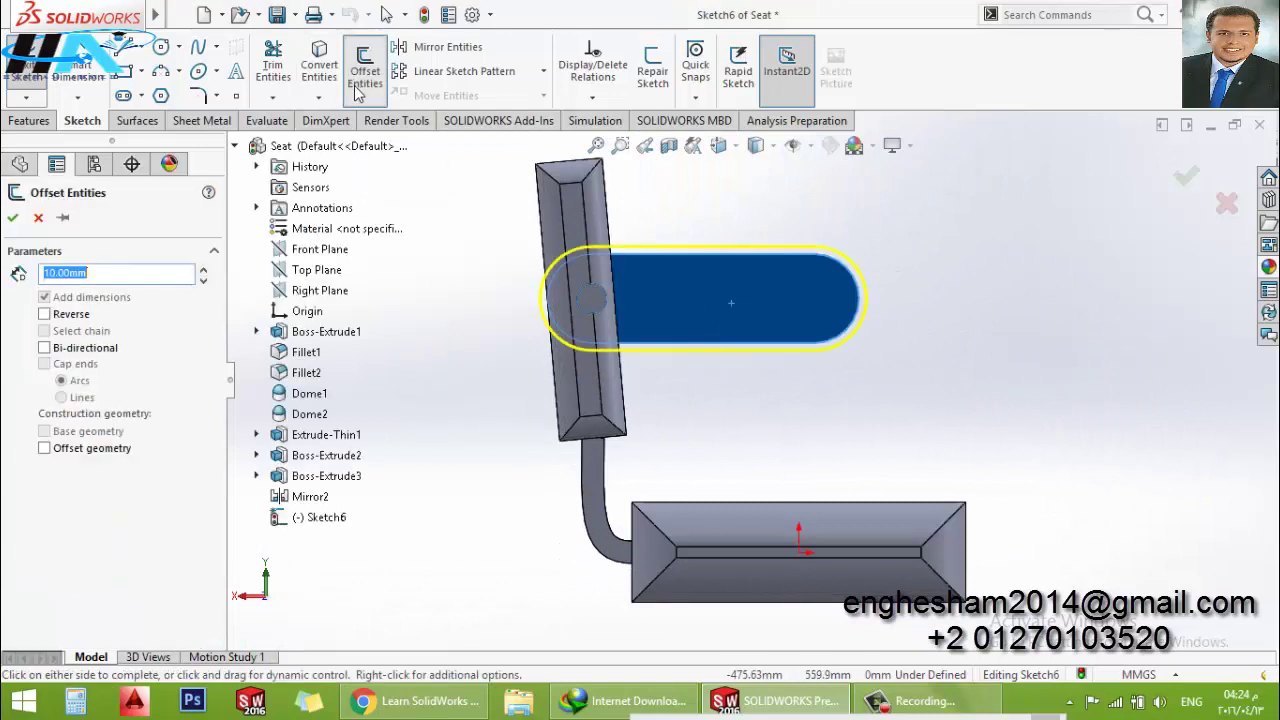
{"action": "left_click", "coordinate": [38, 217]}
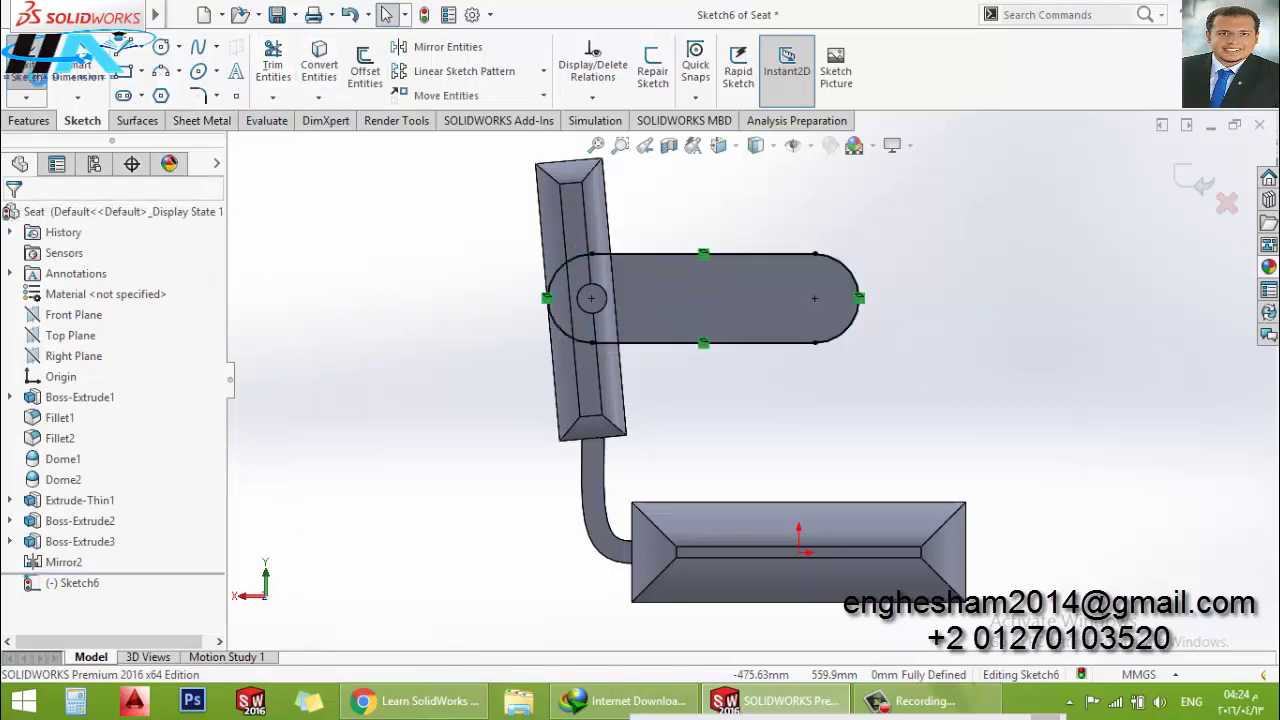
{"action": "left_click", "coordinate": [44, 88]}
{"action": "left_click", "coordinate": [47, 82]}
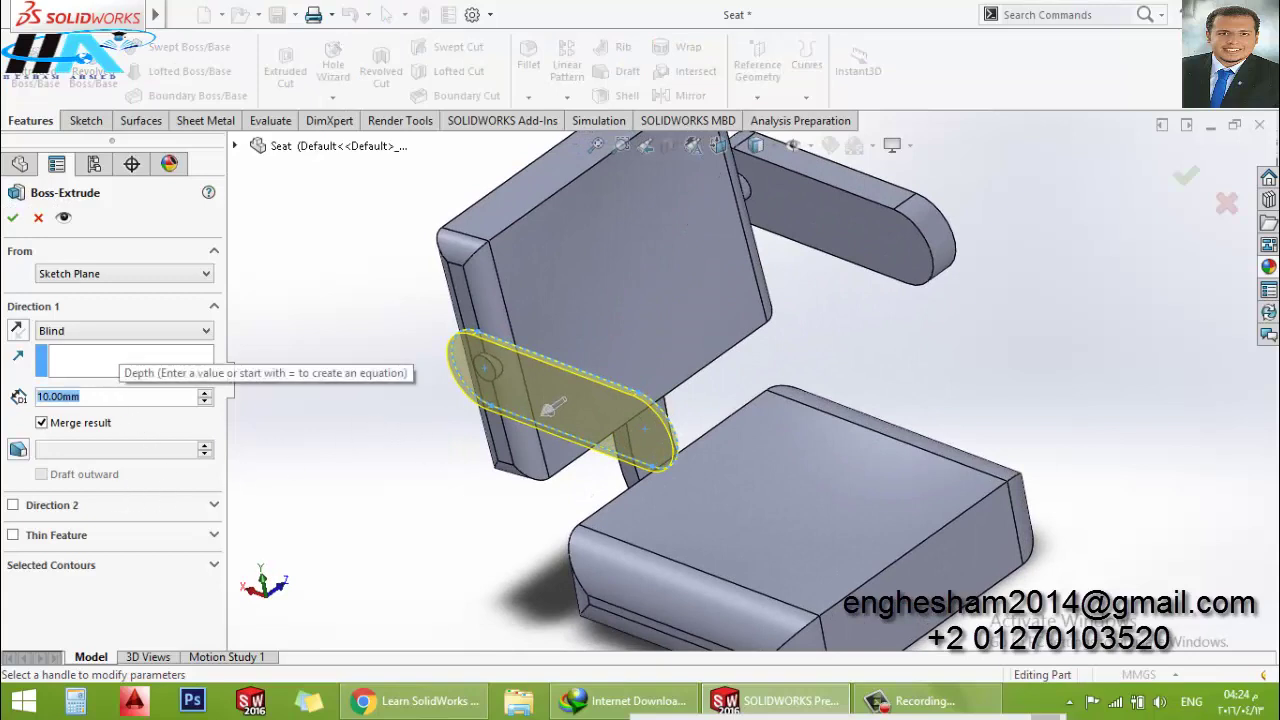
{"action": "type", "text": "45"}
{"action": "key", "text": "Return"}
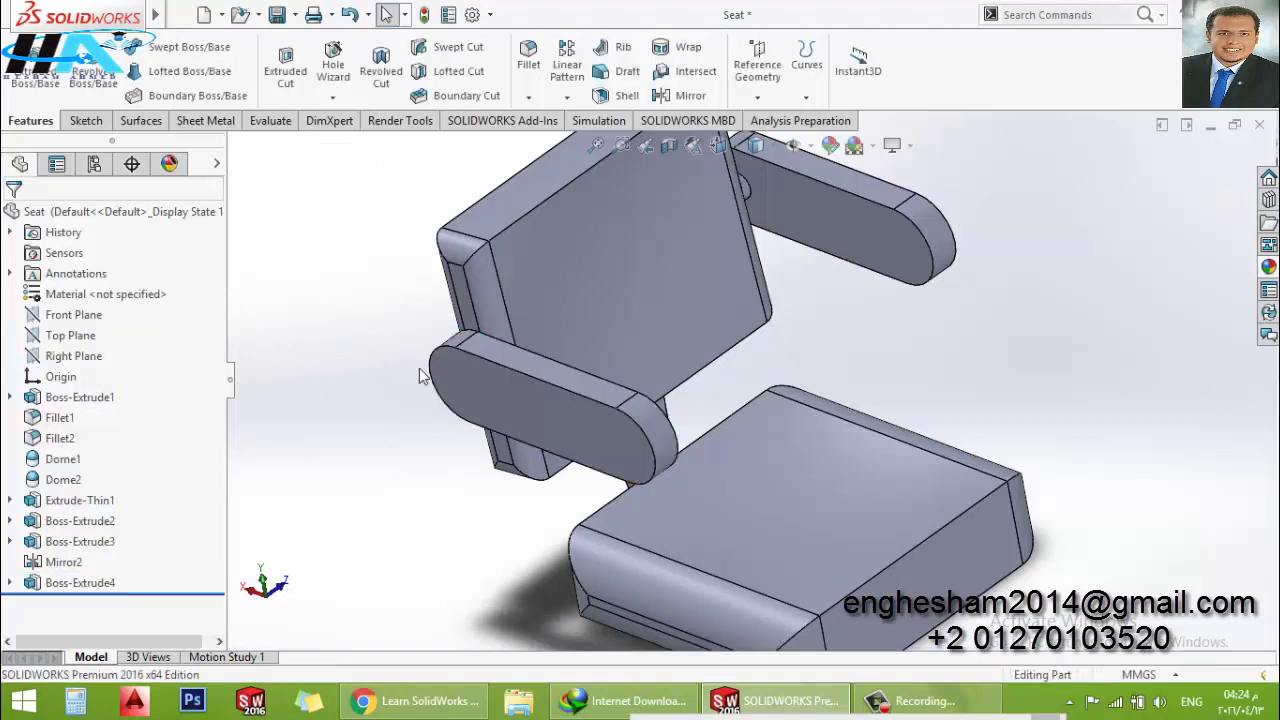
Apply a 15 mm fillet to the faces of both armrests
{"action": "left_click", "coordinate": [526, 62]}
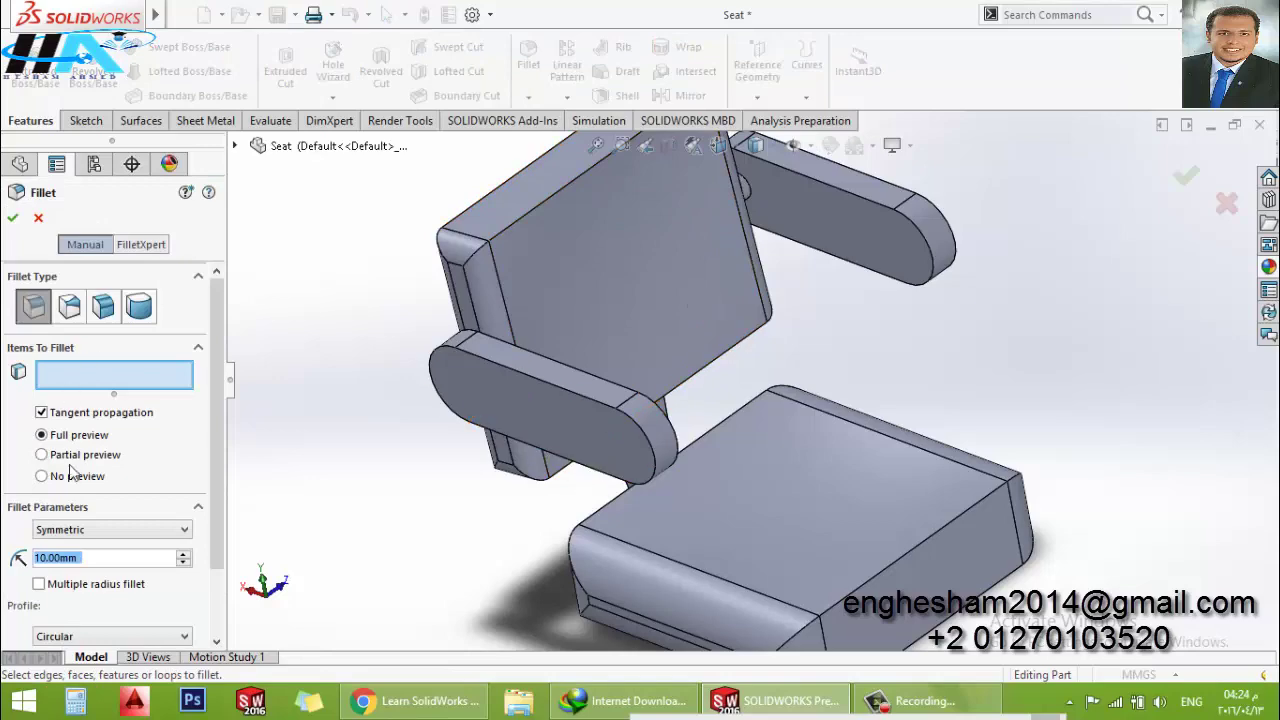
{"action": "type", "text": "15"}
{"action": "key", "text": "Return"}
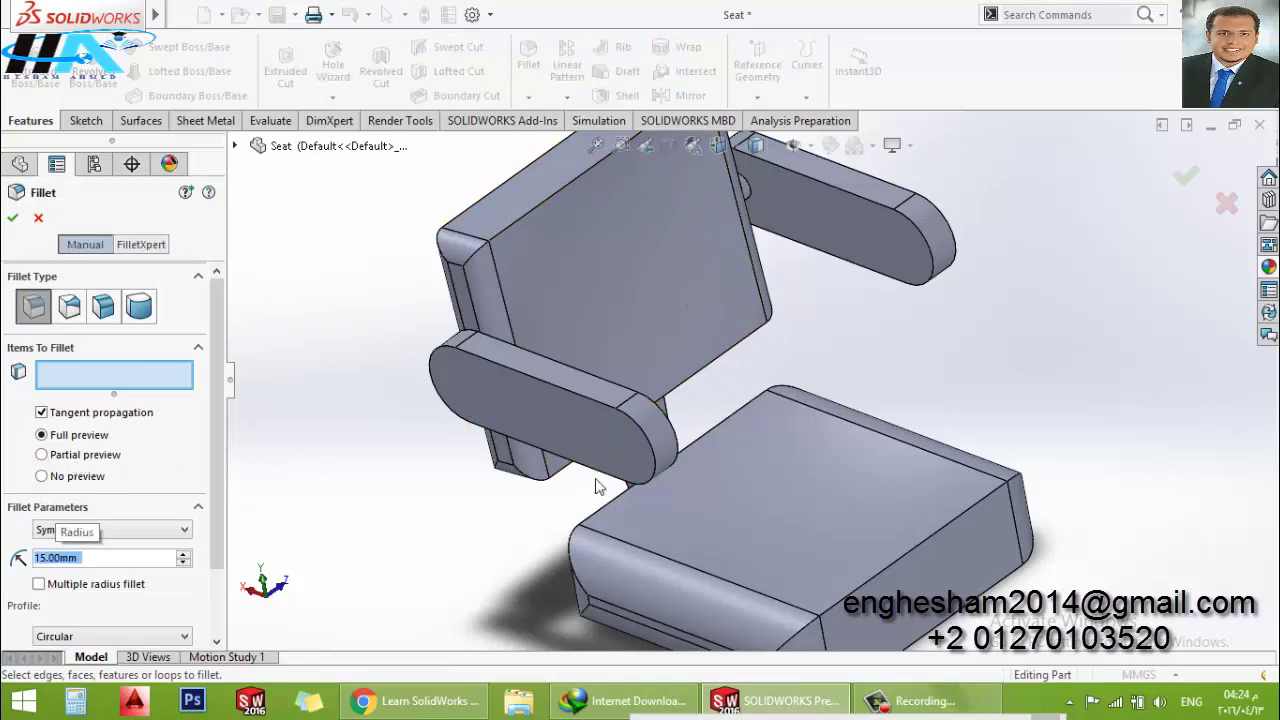
{"action": "left_click", "coordinate": [586, 432]}
{"action": "mouse_move", "coordinate": [586, 432]}
{"action": "middle_mouse_down"}
{"action": "mouse_move", "coordinate": [523, 543]}
{"action": "mouse_move", "coordinate": [710, 270]}
{"action": "mouse_move", "coordinate": [739, 282]}
{"action": "middle_mouse_up"}
{"action": "left_click", "coordinate": [608, 427]}
{"action": "left_click", "coordinate": [605, 415]}
{"action": "left_click", "coordinate": [711, 272]}
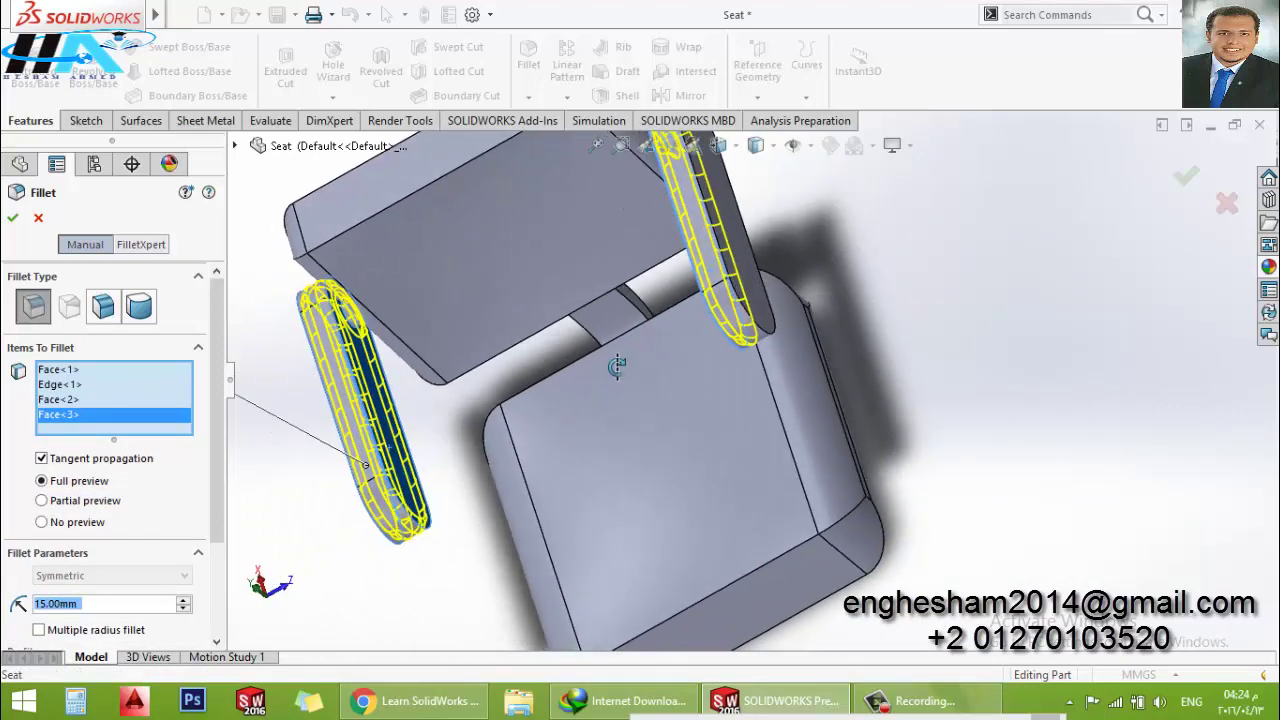
{"action": "left_click", "coordinate": [741, 238]}
Remove the stray Edge<1> from the fillet selection and view the rounded armrests
{"action": "left_click", "coordinate": [65, 384]}
{"action": "right_click", "coordinate": [80, 384]}
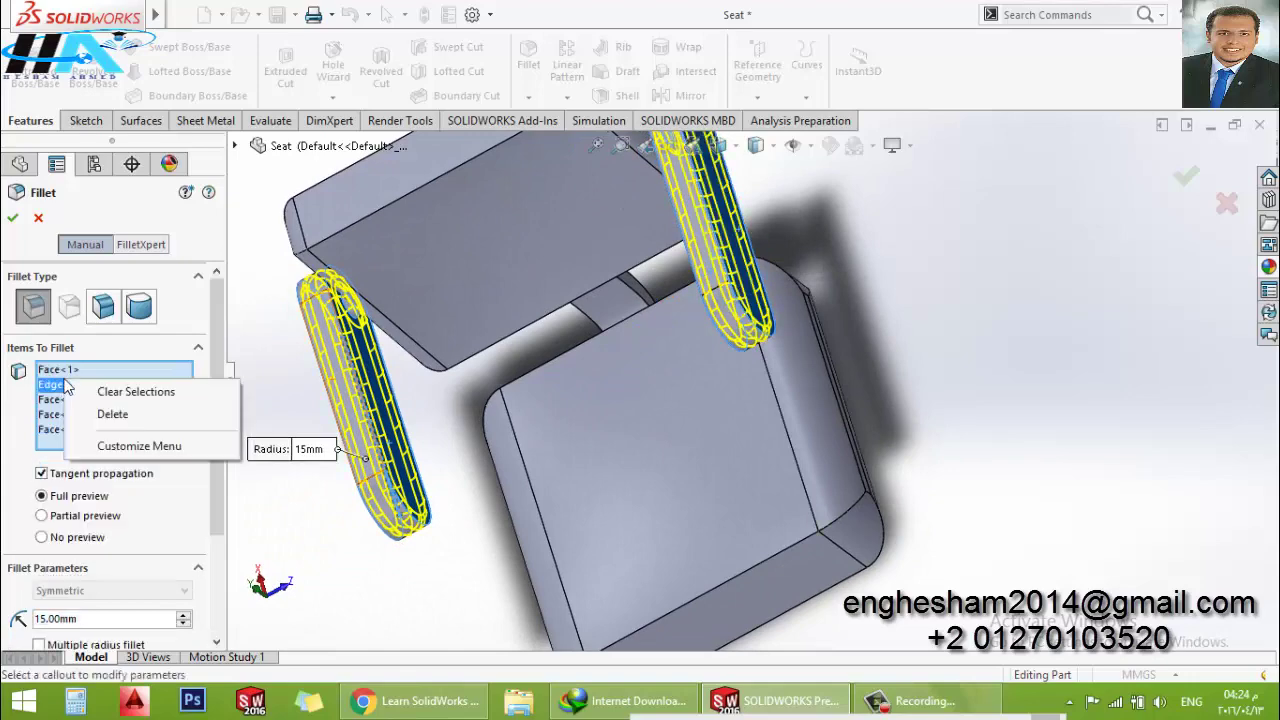
{"action": "left_click", "coordinate": [112, 414]}
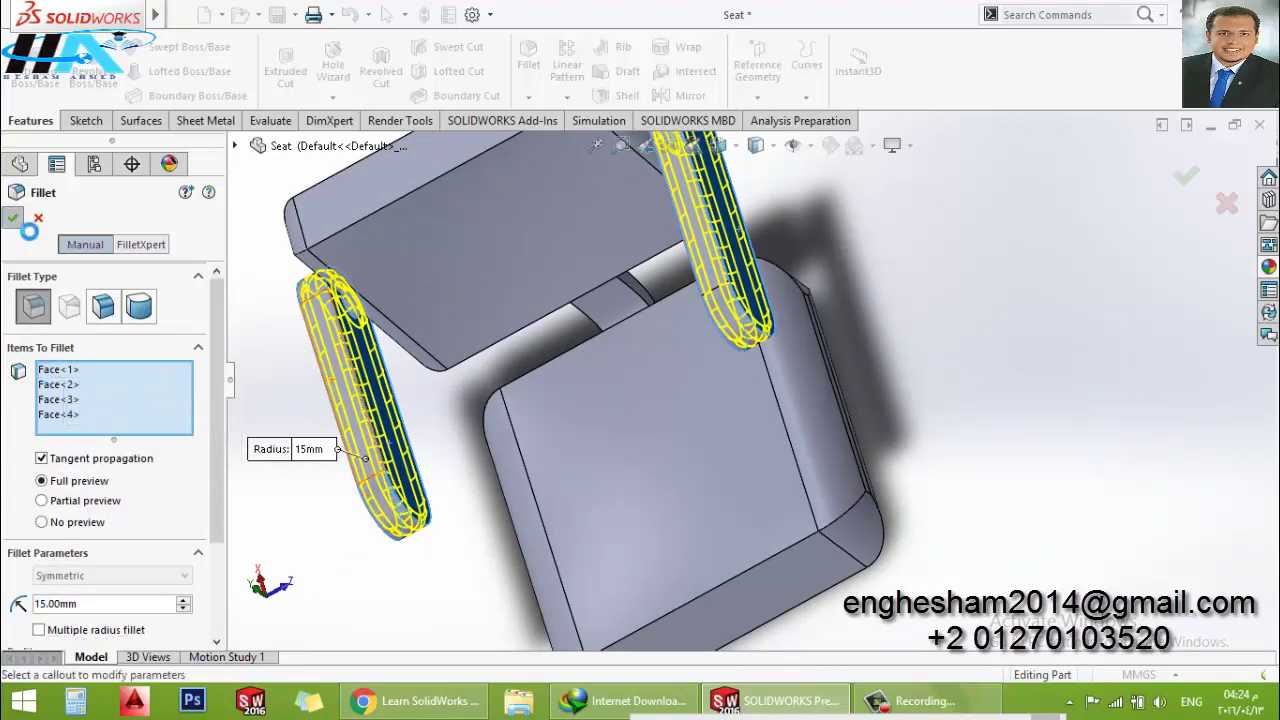
{"action": "mouse_move", "coordinate": [430, 400]}
{"action": "middle_mouse_down"}
{"action": "mouse_move", "coordinate": [475, 345]}
{"action": "mouse_move", "coordinate": [456, 402]}
{"action": "middle_mouse_up"}
{"action": "scroll", "coordinate": [456, 402], "scroll_direction": "up", "scroll_amount": 2}
{"action": "mouse_move", "coordinate": [481, 447]}
{"action": "middle_mouse_down"}
{"action": "mouse_move", "coordinate": [503, 457]}
{"action": "mouse_move", "coordinate": [527, 443]}
{"action": "mouse_move", "coordinate": [536, 380]}
{"action": "middle_mouse_up"}
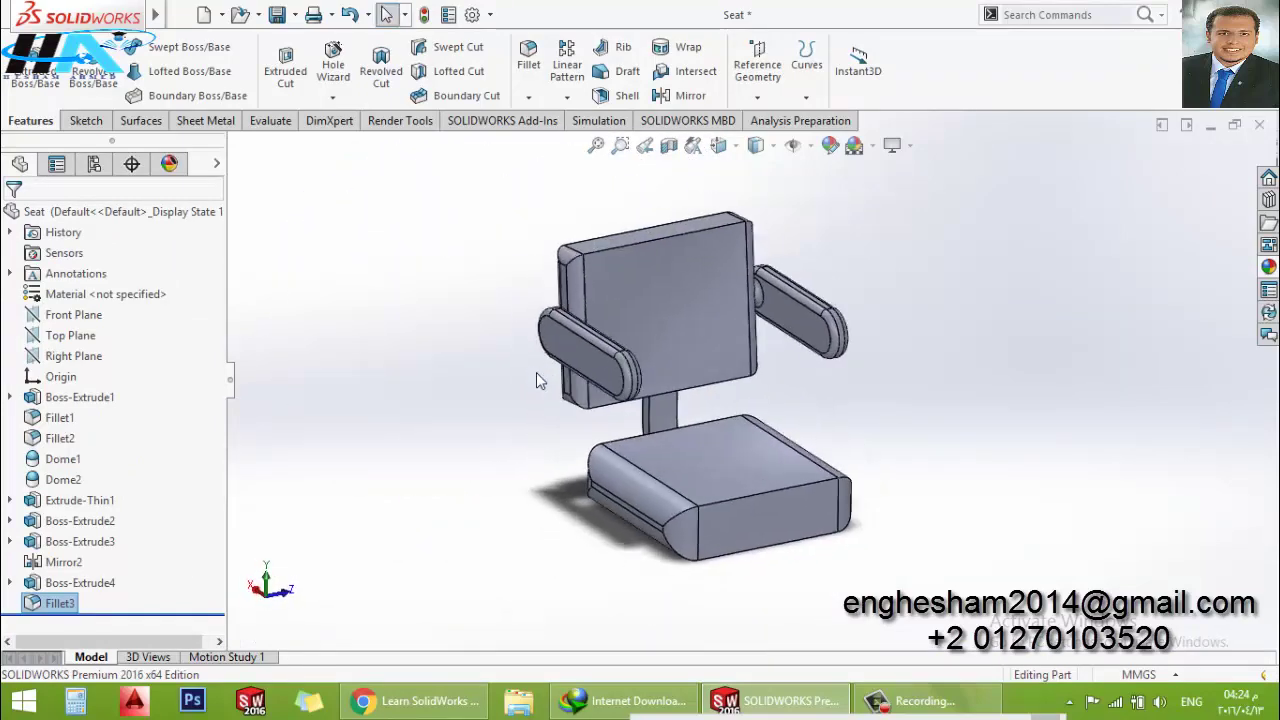
Sketch a rectangle on the Front Plane, viewed head-on, below the seat
{"action": "left_click", "coordinate": [85, 315]}
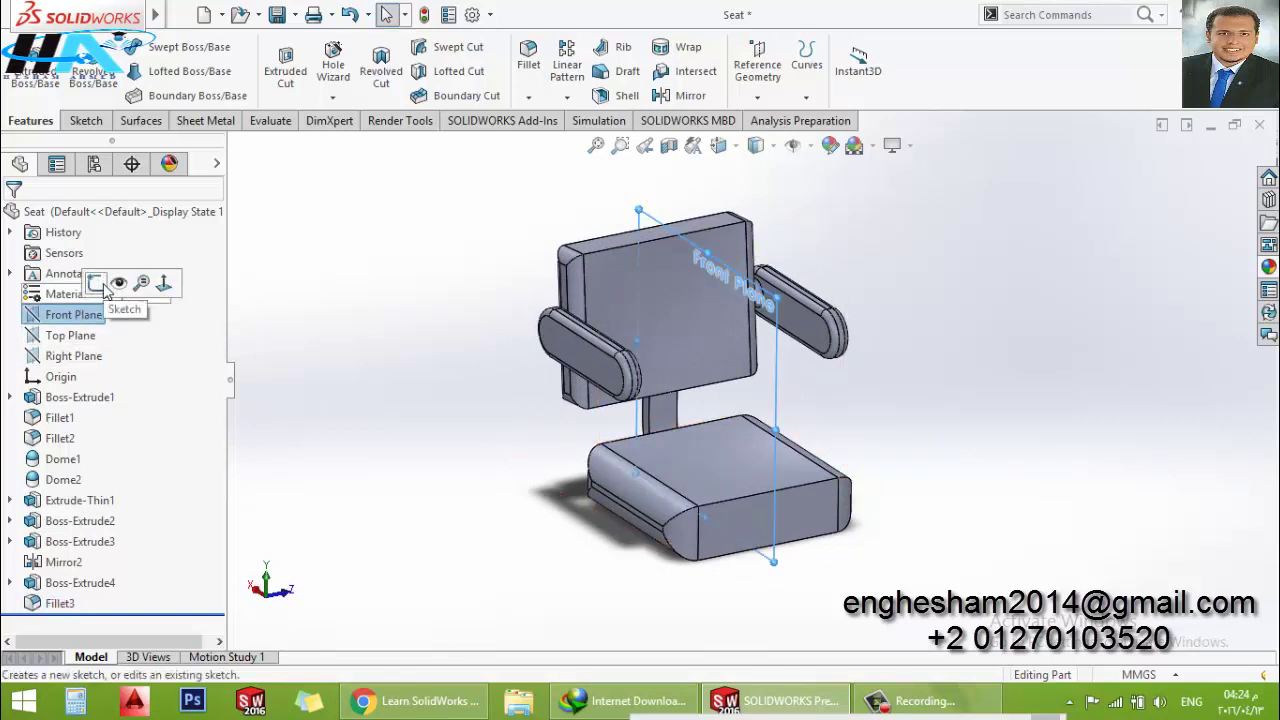
{"action": "left_click", "coordinate": [104, 288]}
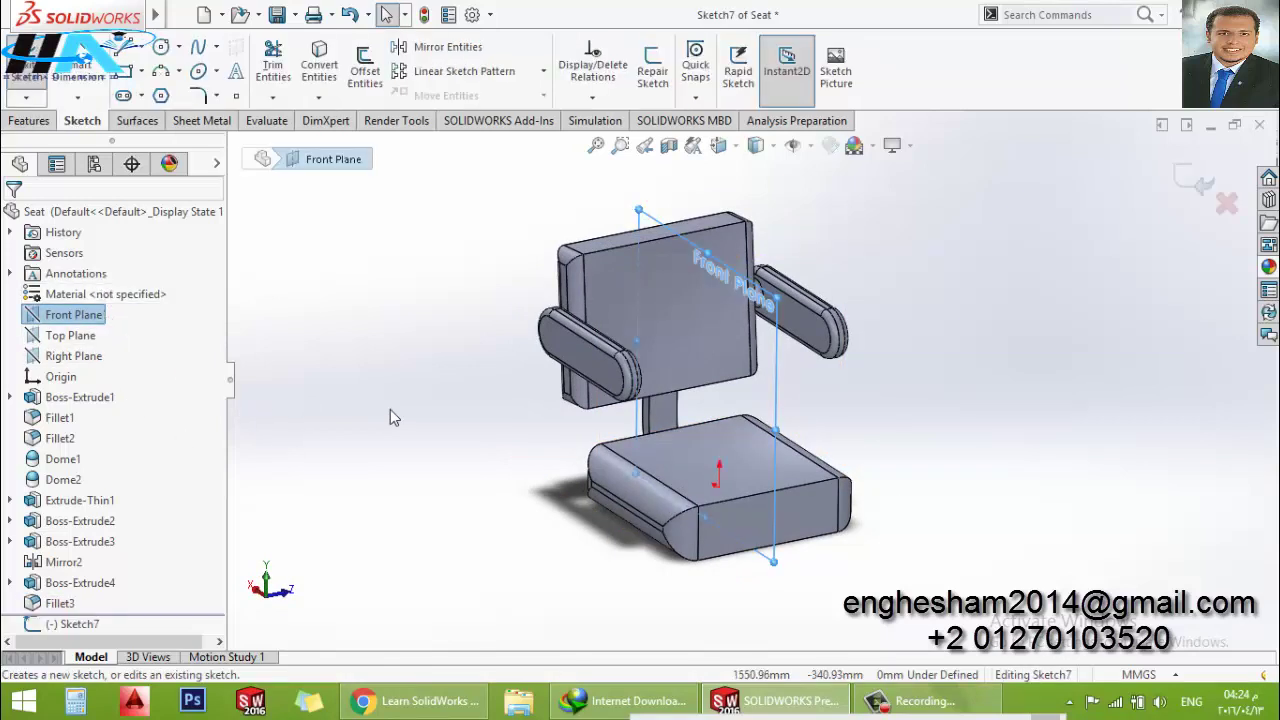
{"action": "key", "text": "space"}
{"action": "left_click", "coordinate": [427, 455]}
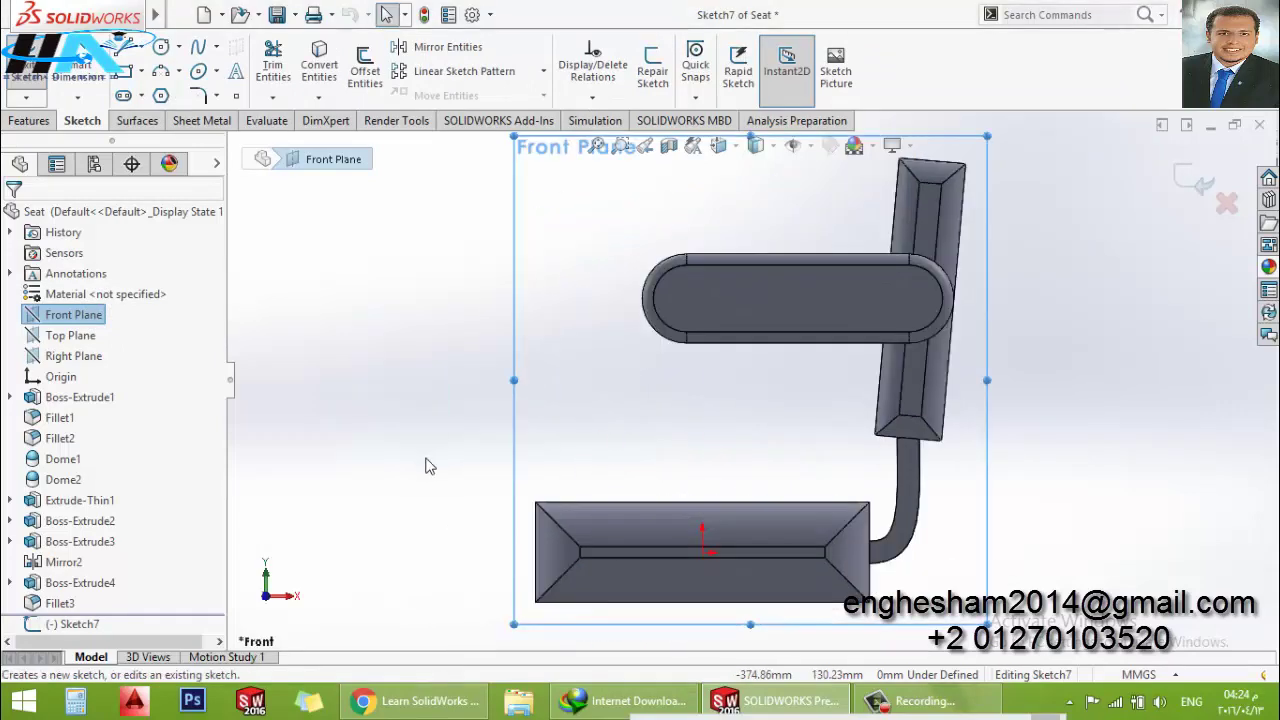
{"action": "left_click", "coordinate": [403, 504]}
{"action": "scroll", "coordinate": [728, 557], "scroll_direction": "down", "scroll_amount": 2}
{"action": "scroll", "coordinate": [728, 557], "scroll_direction": "up", "scroll_amount": 3}
{"action": "scroll", "coordinate": [766, 500], "scroll_direction": "down", "scroll_amount": 5}
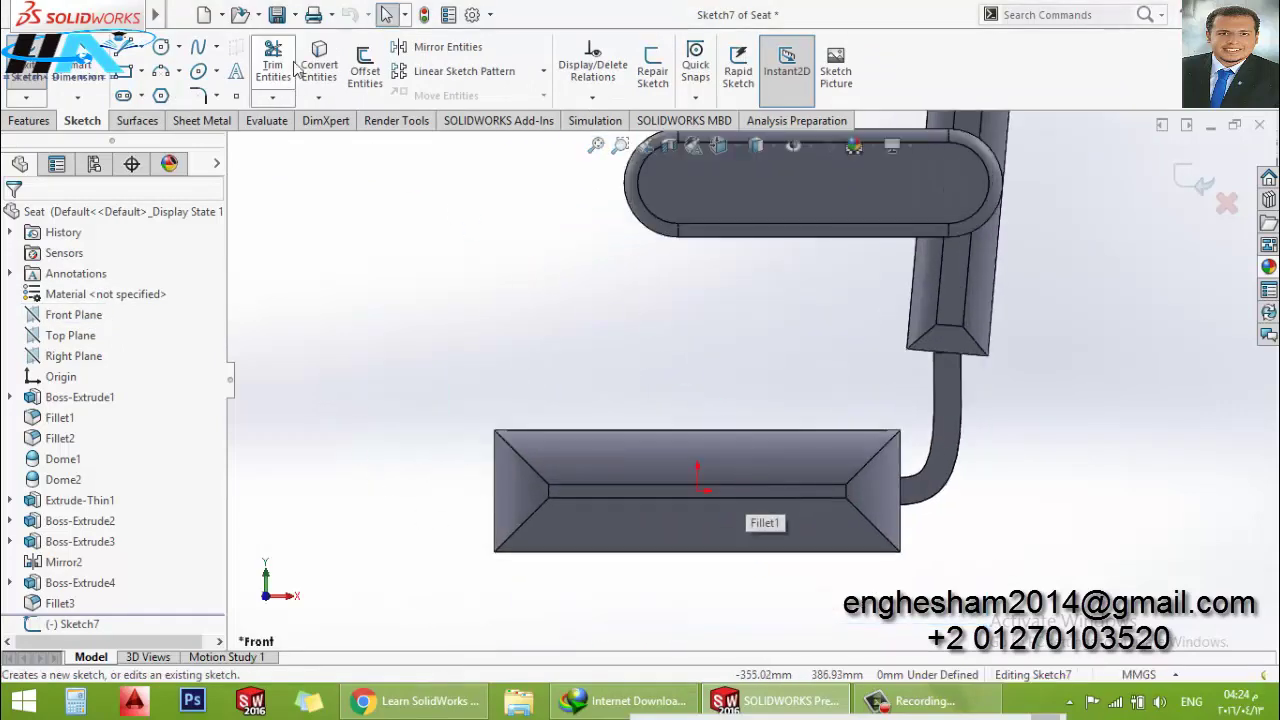
{"action": "left_click", "coordinate": [124, 71]}
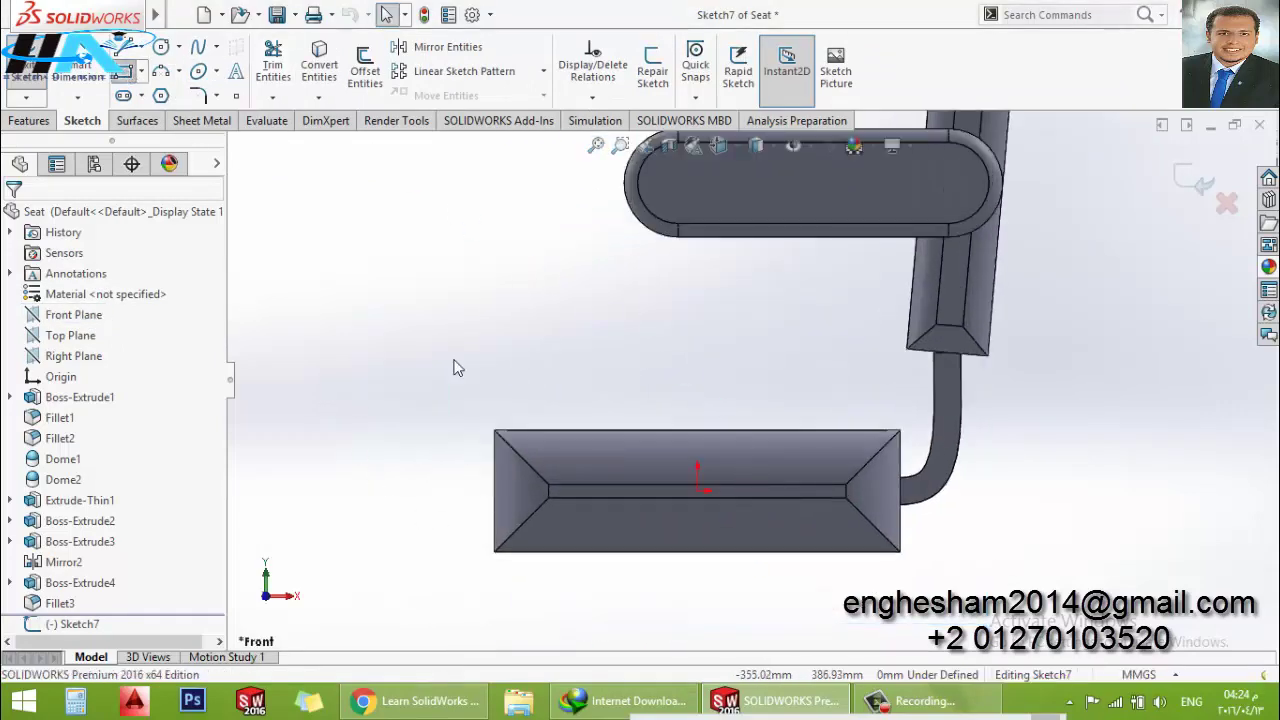
{"action": "left_click", "coordinate": [586, 529]}
{"action": "left_click", "coordinate": [815, 634]}
{"action": "scroll", "coordinate": [737, 557], "scroll_direction": "up", "scroll_amount": 2}
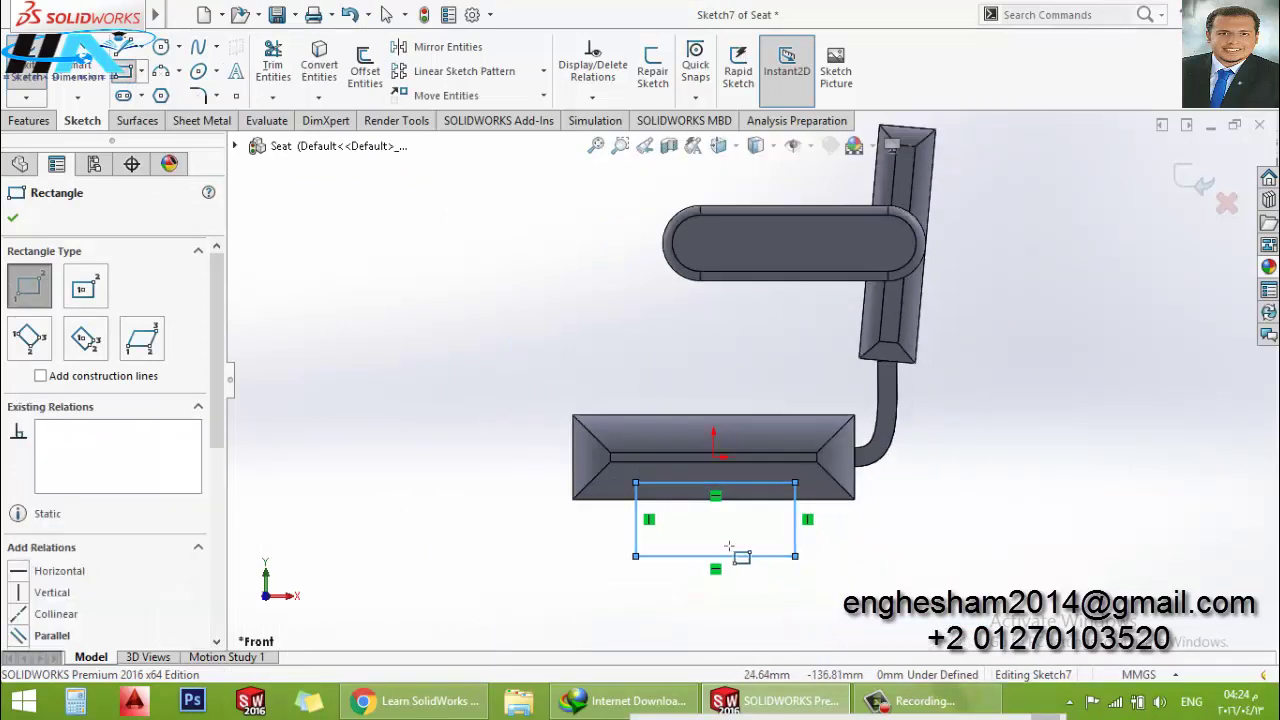
{"action": "key", "text": "Escape"}
Dimension the rectangle's height and width to 180 mm each
{"action": "left_click", "coordinate": [92, 78]}
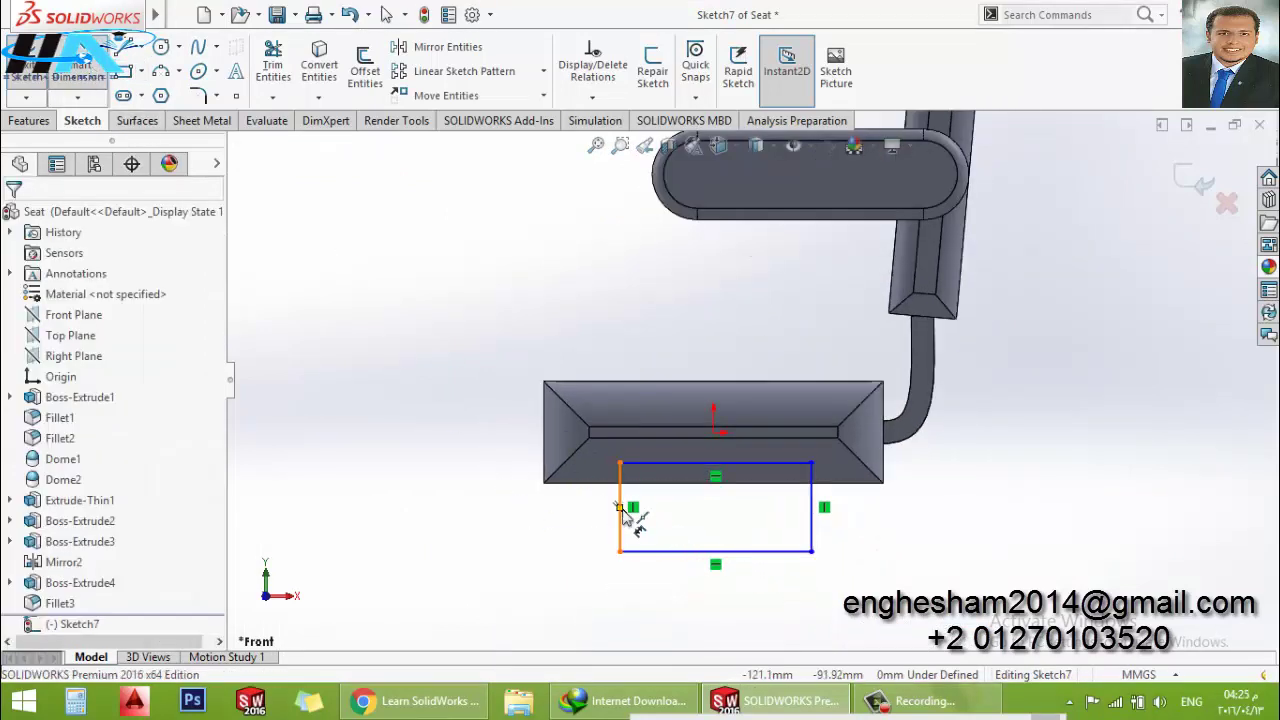
{"action": "left_click", "coordinate": [620, 535]}
{"action": "left_click", "coordinate": [586, 530]}
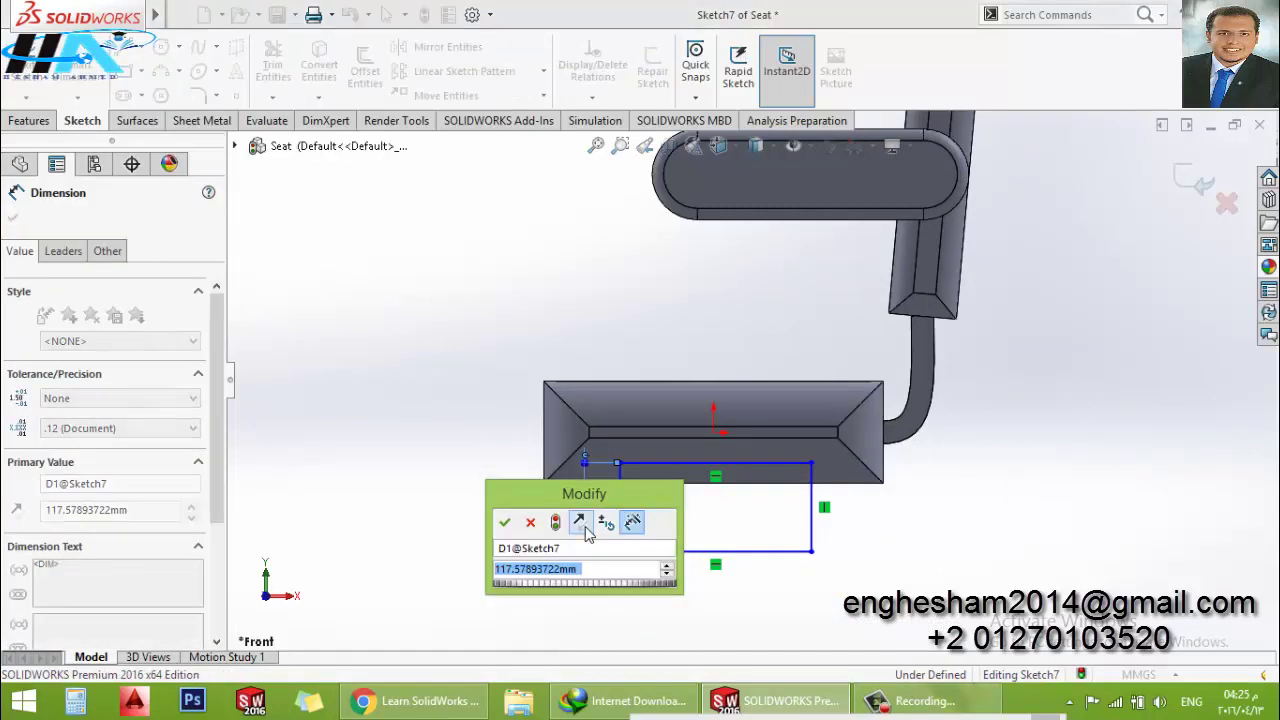
{"action": "type", "text": "180"}
{"action": "key", "text": "Return"}
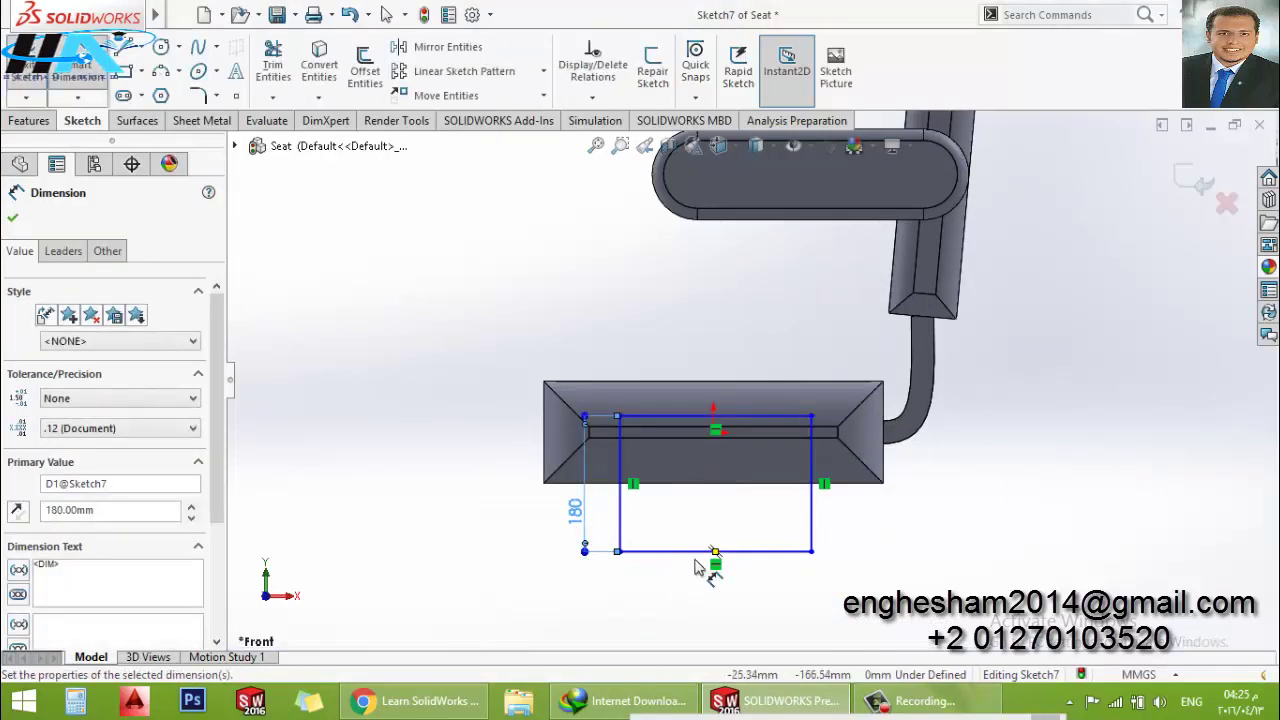
{"action": "left_click", "coordinate": [697, 565]}
{"action": "left_click", "coordinate": [686, 603]}
{"action": "type", "text": "1"}
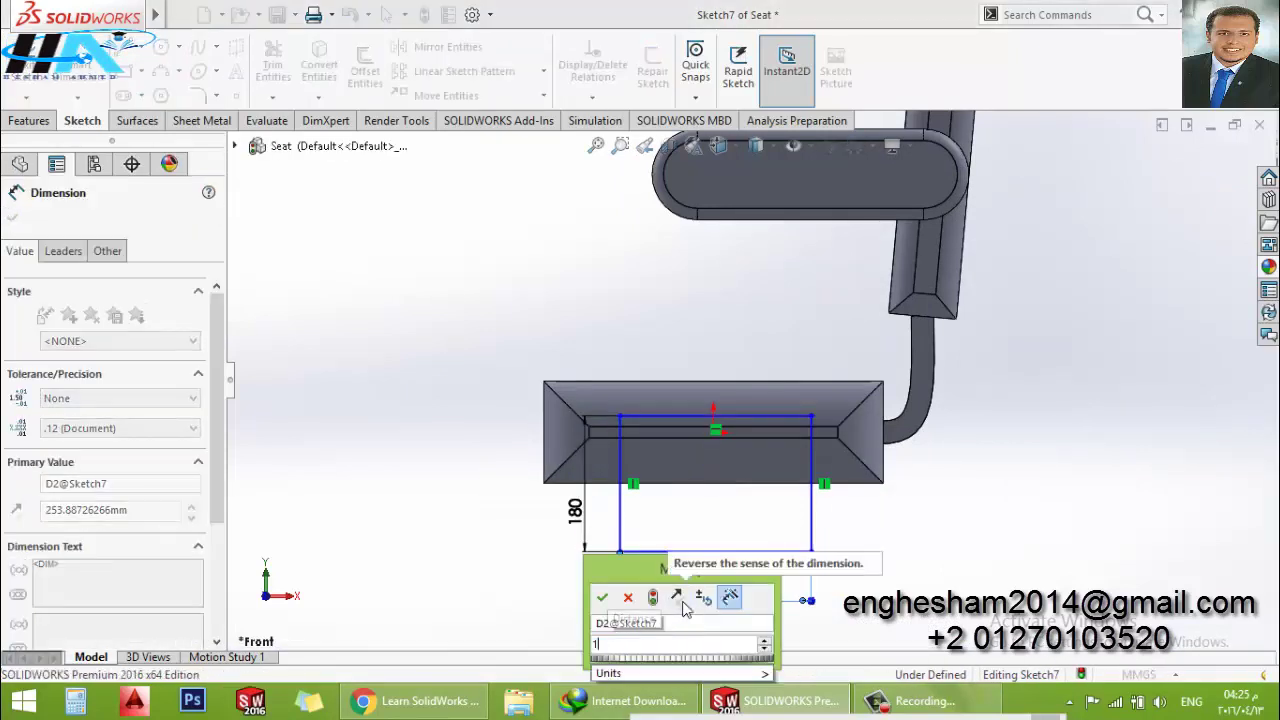
{"action": "type", "text": "80"}
{"action": "key", "text": "Return"}
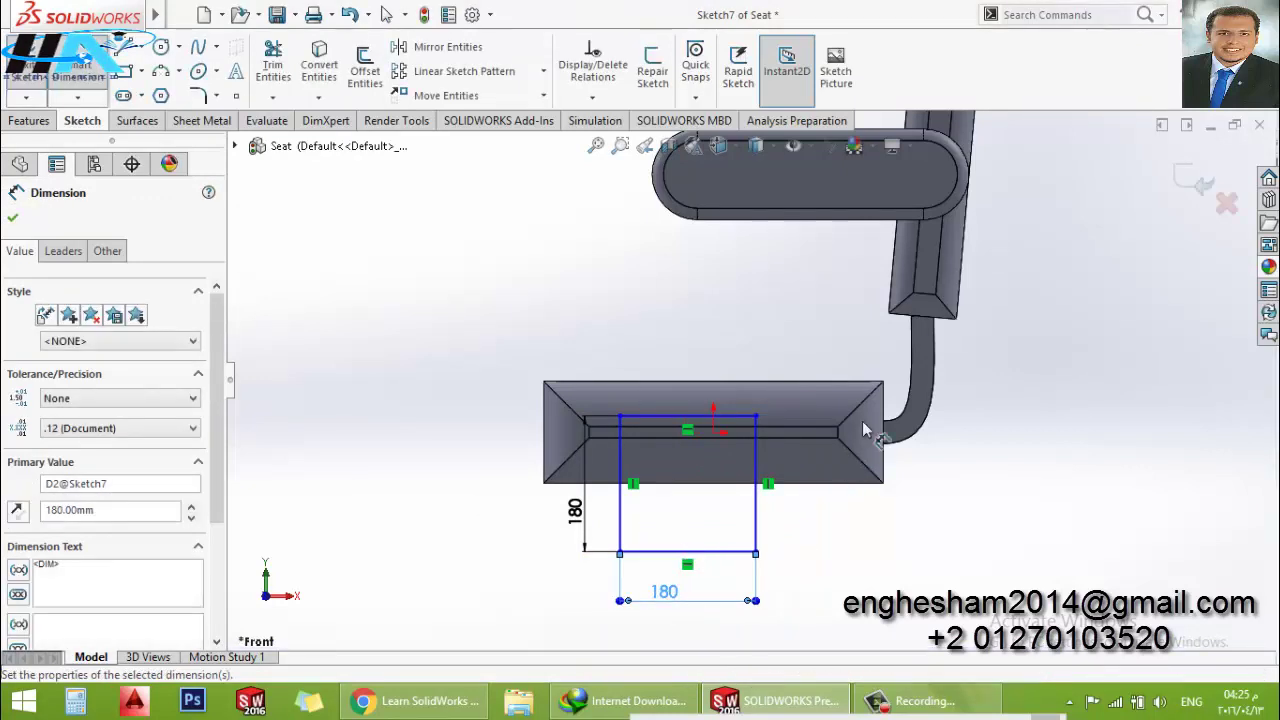
Place the square 45 mm from the origin vertically and horizontally, then exit the sketch
{"action": "scroll", "coordinate": [704, 440], "scroll_direction": "down", "scroll_amount": 3}
{"action": "left_click", "coordinate": [738, 402]}
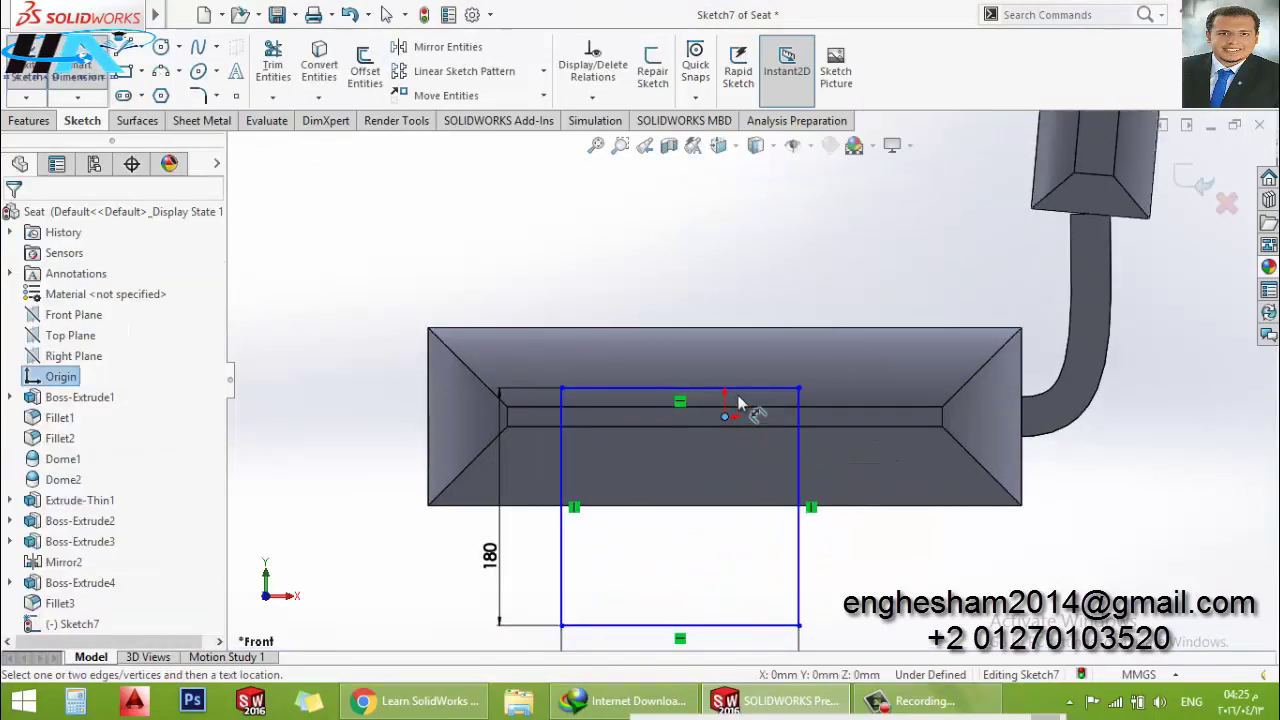
{"action": "left_click", "coordinate": [748, 390]}
{"action": "left_click", "coordinate": [1165, 430]}
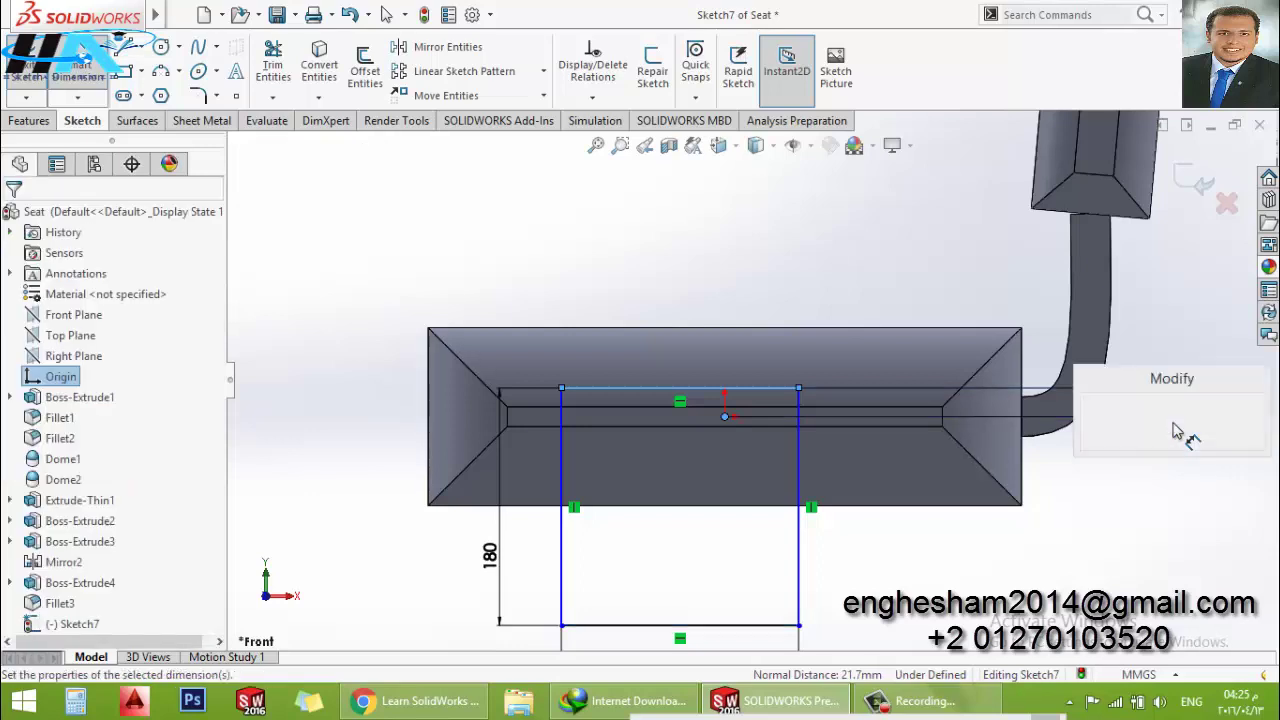
{"action": "type", "text": "45"}
{"action": "key", "text": "Return"}
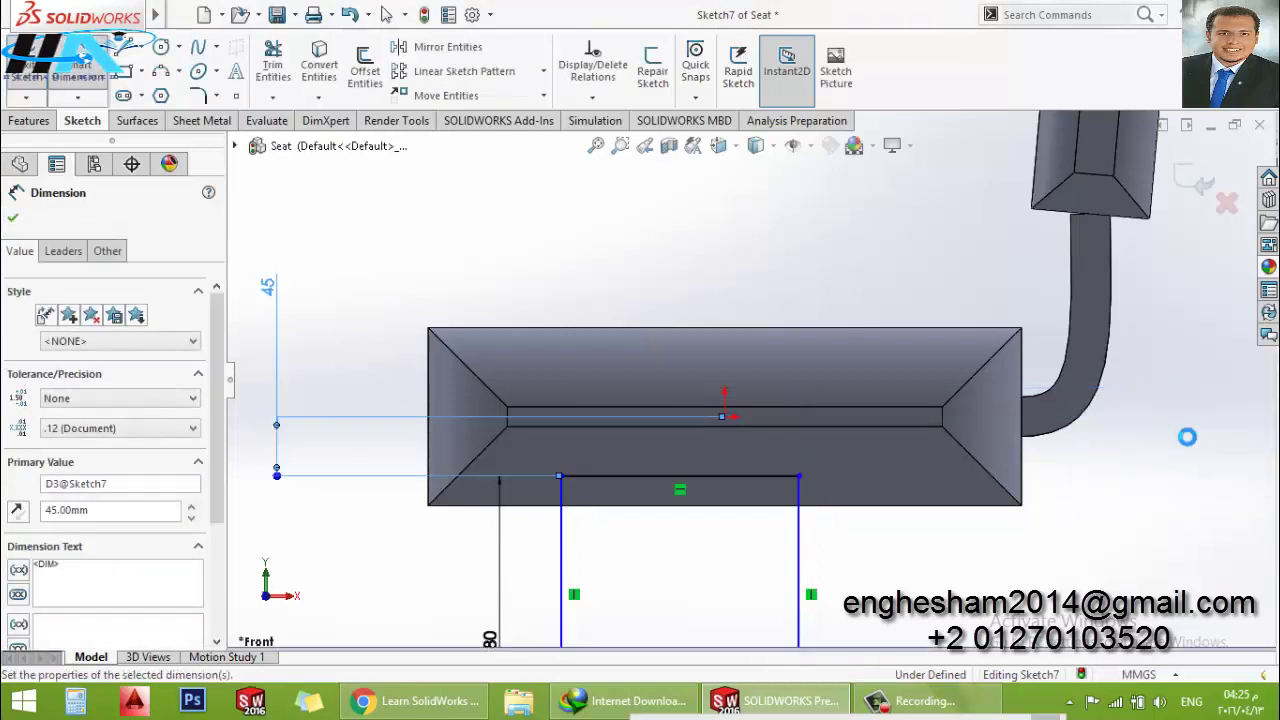
{"action": "scroll", "coordinate": [925, 570], "scroll_direction": "up", "scroll_amount": 1}
{"action": "scroll", "coordinate": [760, 545], "scroll_direction": "down", "scroll_amount": 1}
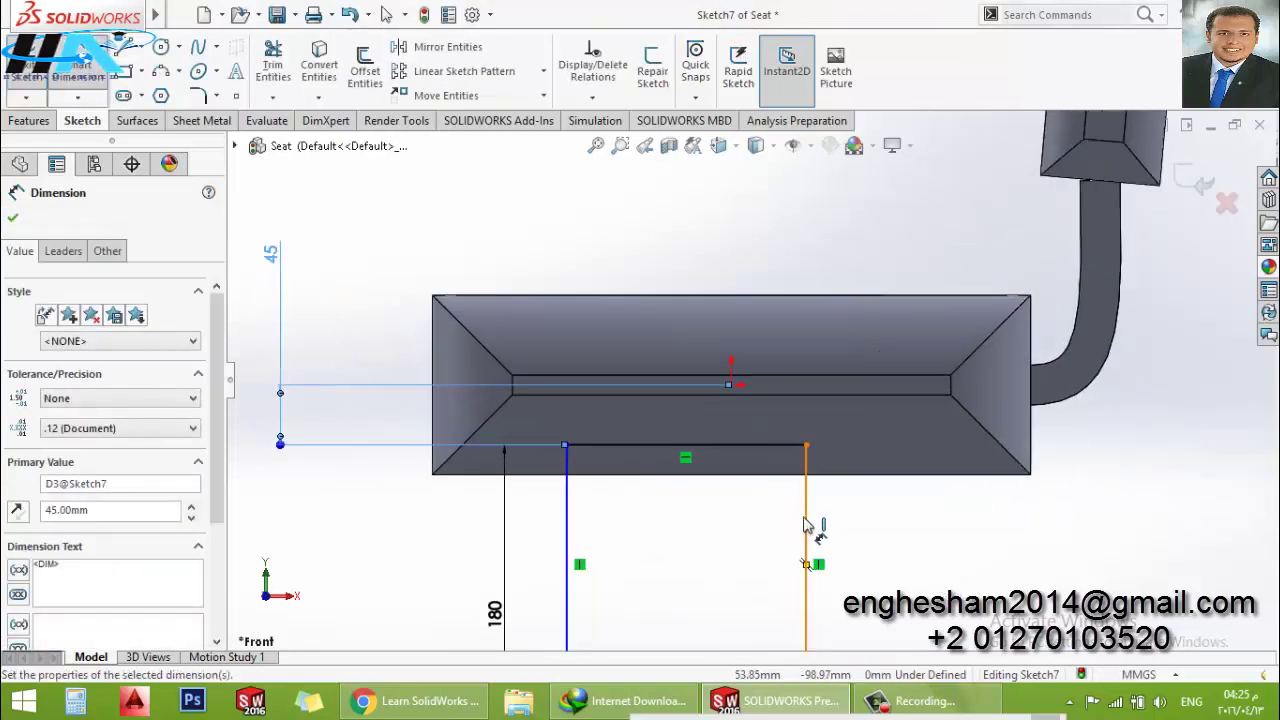
{"action": "left_click", "coordinate": [800, 483]}
{"action": "left_click", "coordinate": [731, 385]}
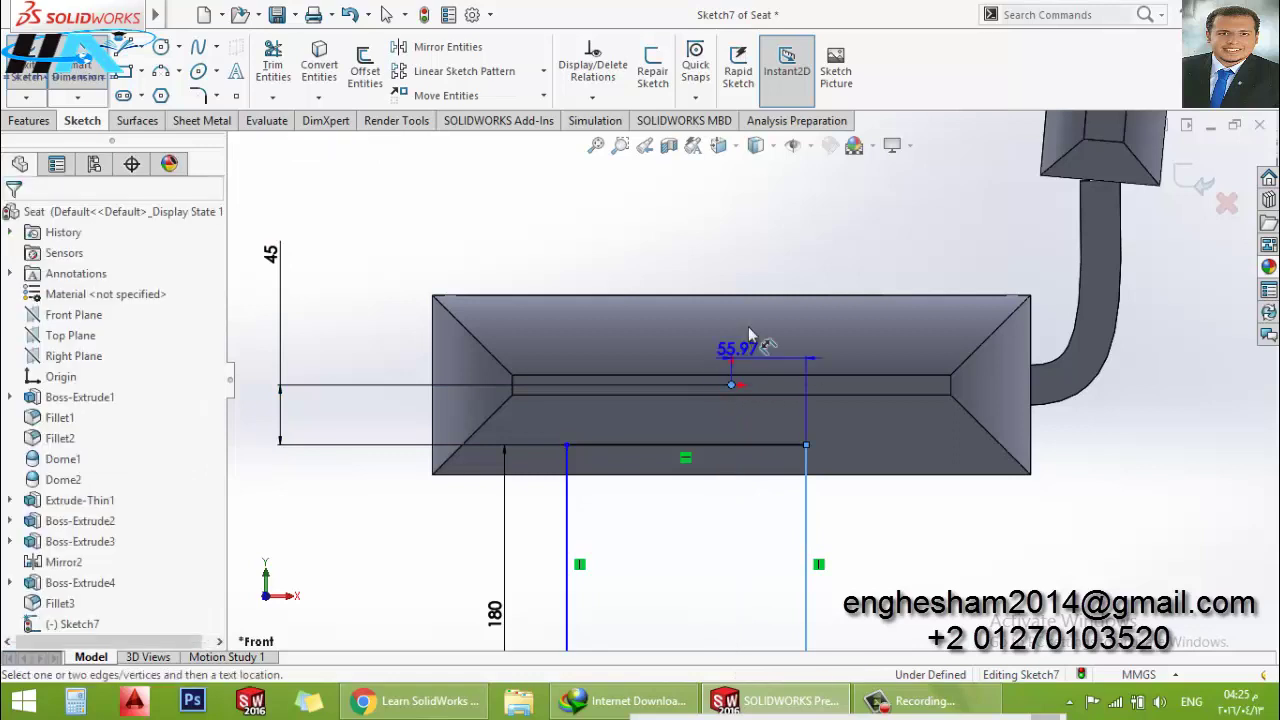
{"action": "left_click", "coordinate": [762, 258]}
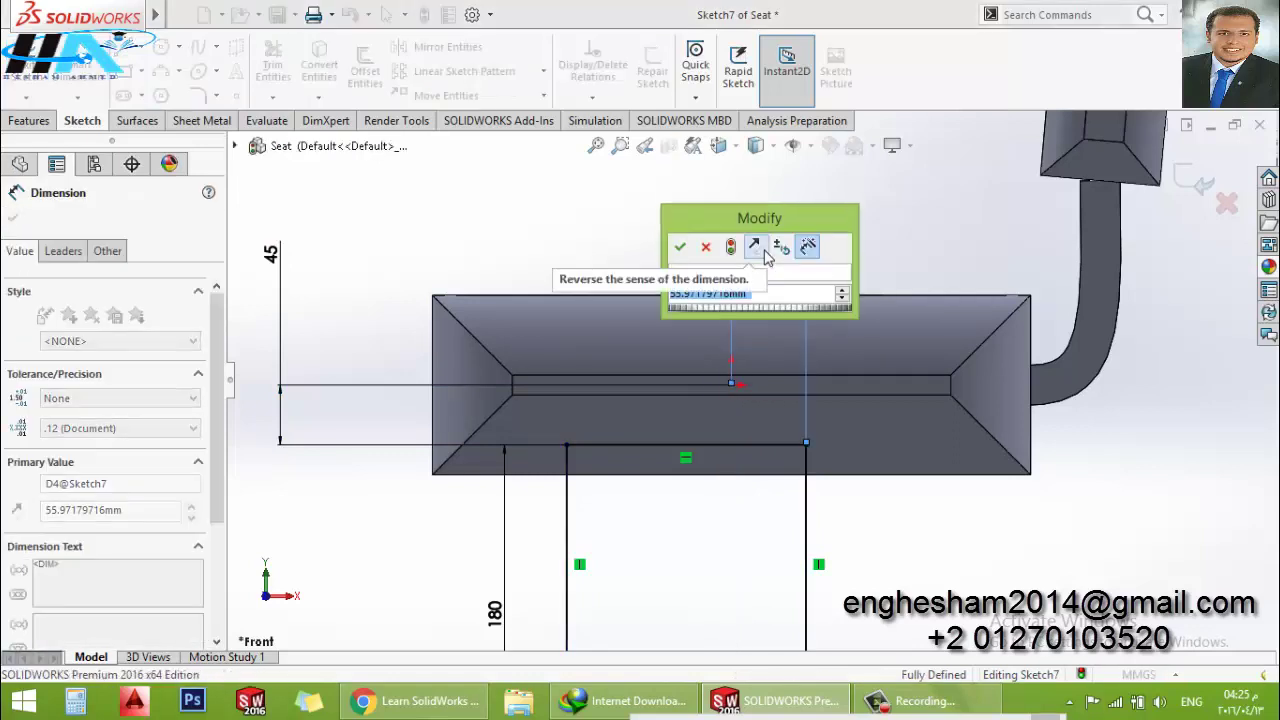
{"action": "type", "text": "45"}
{"action": "key", "text": "Return"}
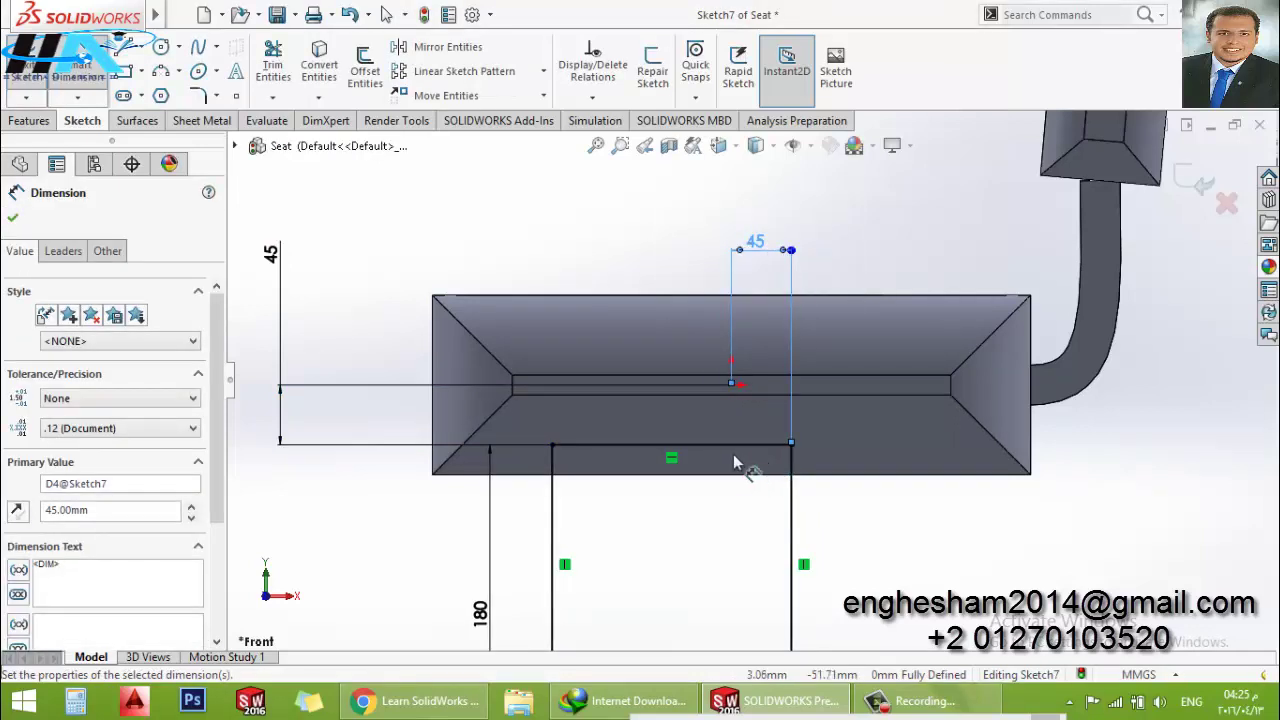
{"action": "scroll", "coordinate": [735, 470], "scroll_direction": "up", "scroll_amount": 2}
{"action": "scroll", "coordinate": [735, 475], "scroll_direction": "down", "scroll_amount": 2}
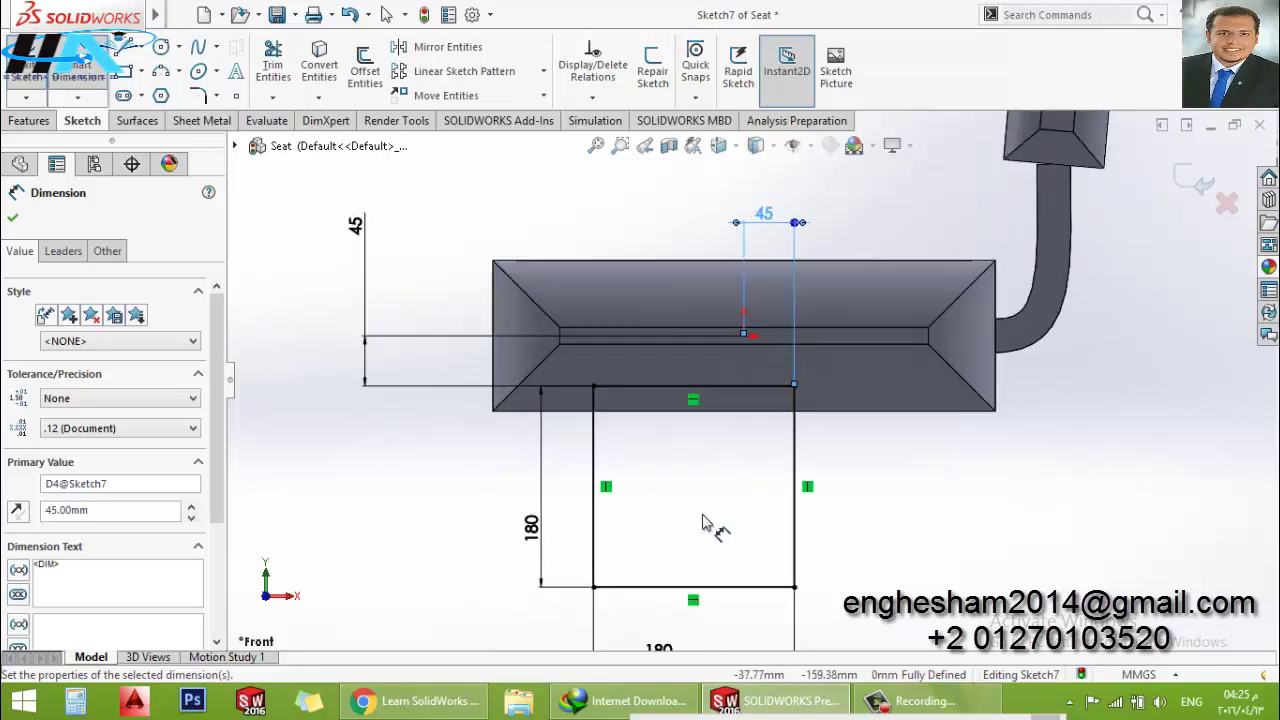
{"action": "key", "text": "Escape"}
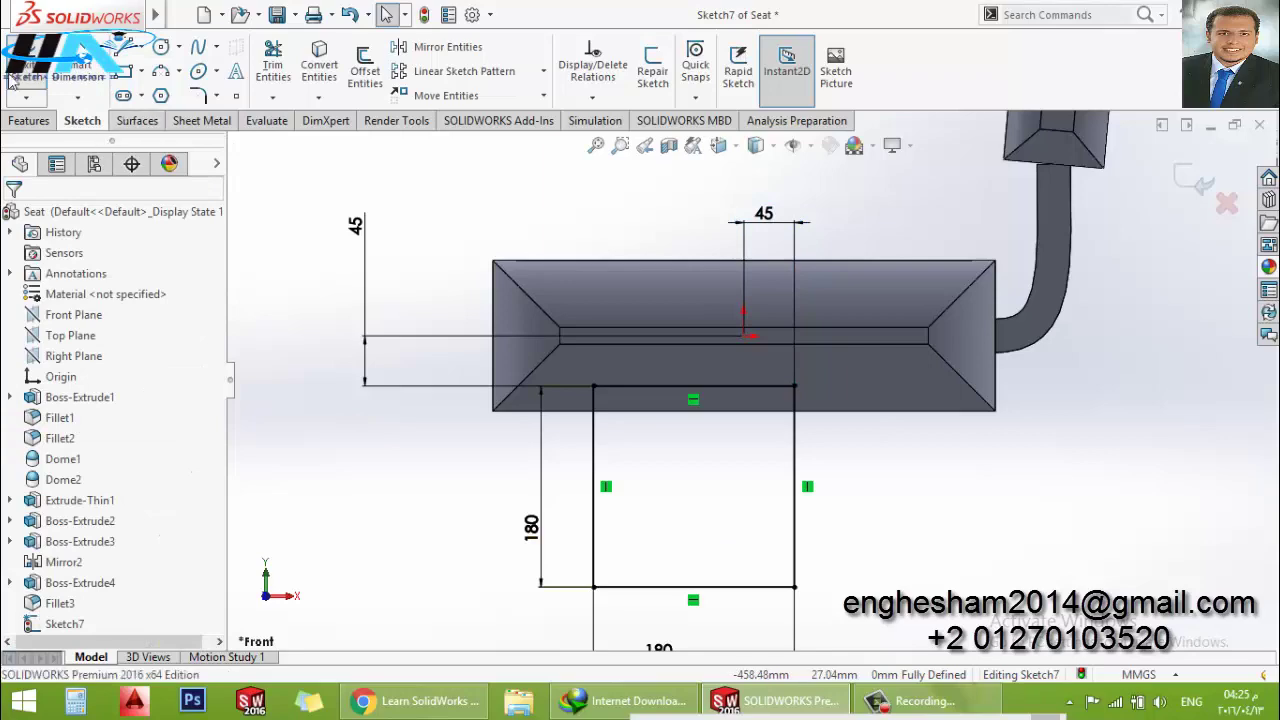
{"action": "left_click", "coordinate": [28, 120]}
{"action": "left_click", "coordinate": [30, 65]}
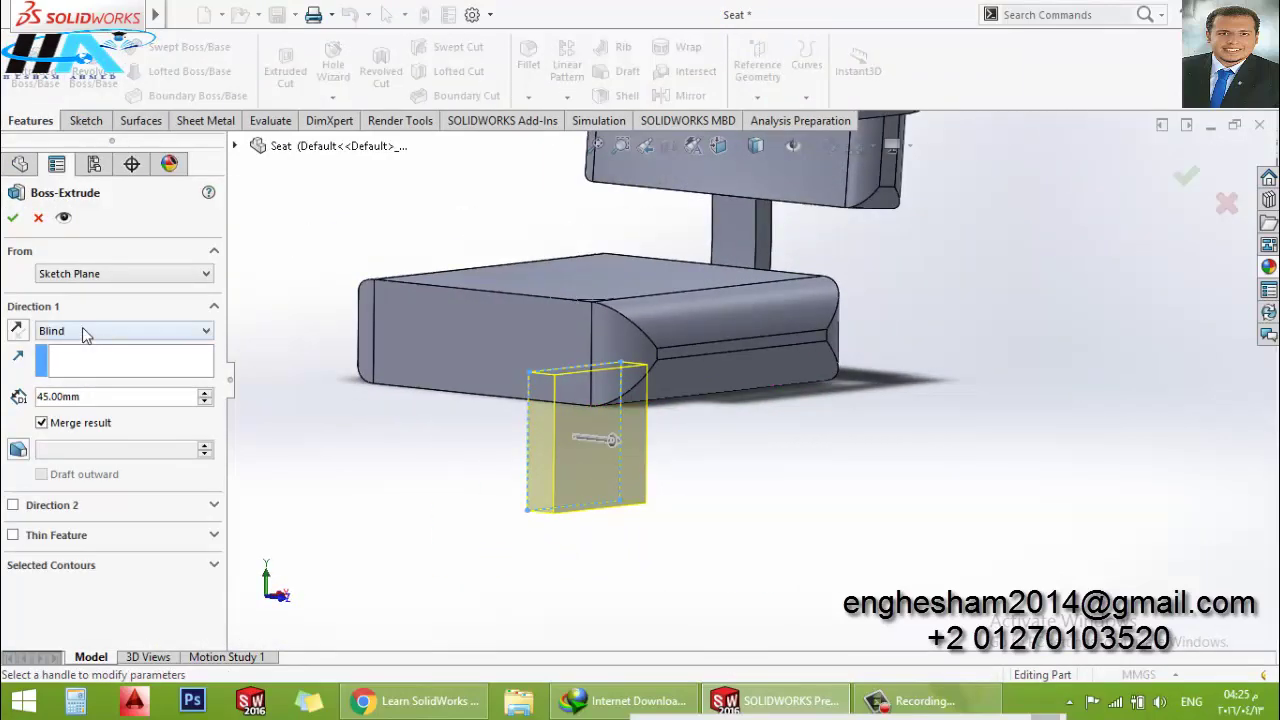
Extrude the square sketch 90 mm Mid Plane into the leg block under the seat
{"action": "left_click", "coordinate": [85, 335]}
{"action": "left_click", "coordinate": [82, 424]}
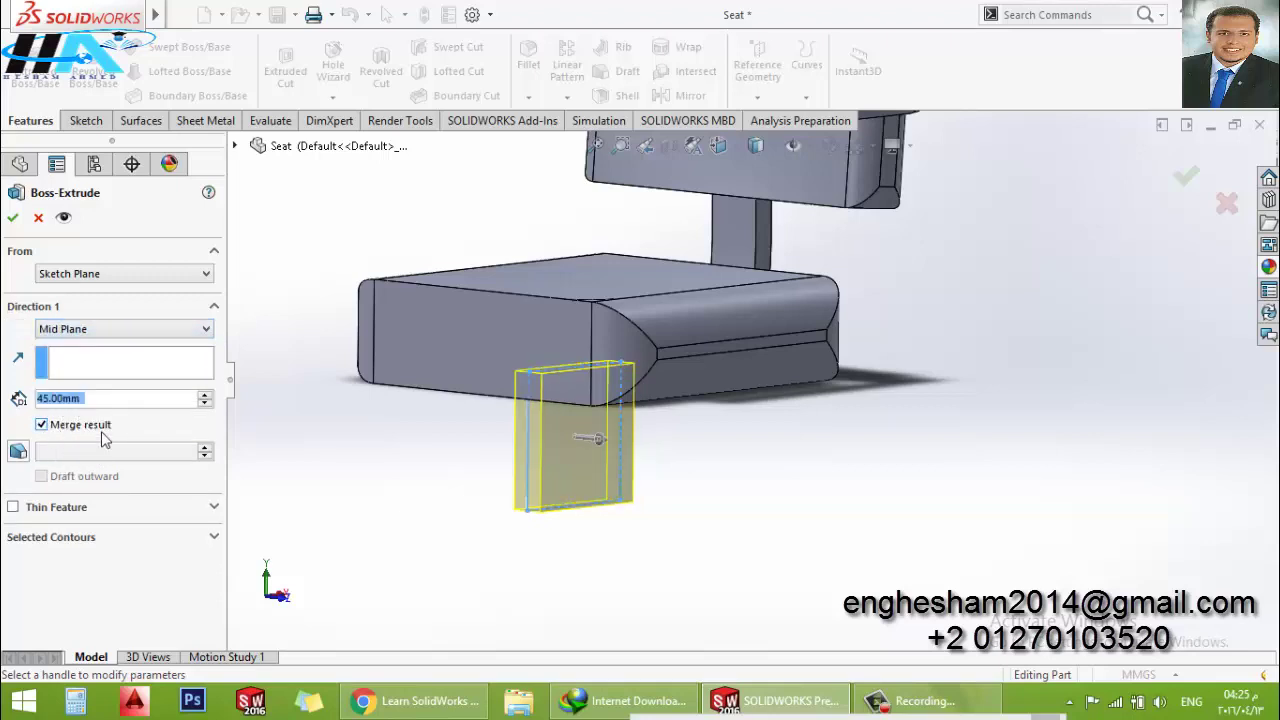
{"action": "type", "text": "90"}
{"action": "key", "text": "Return"}
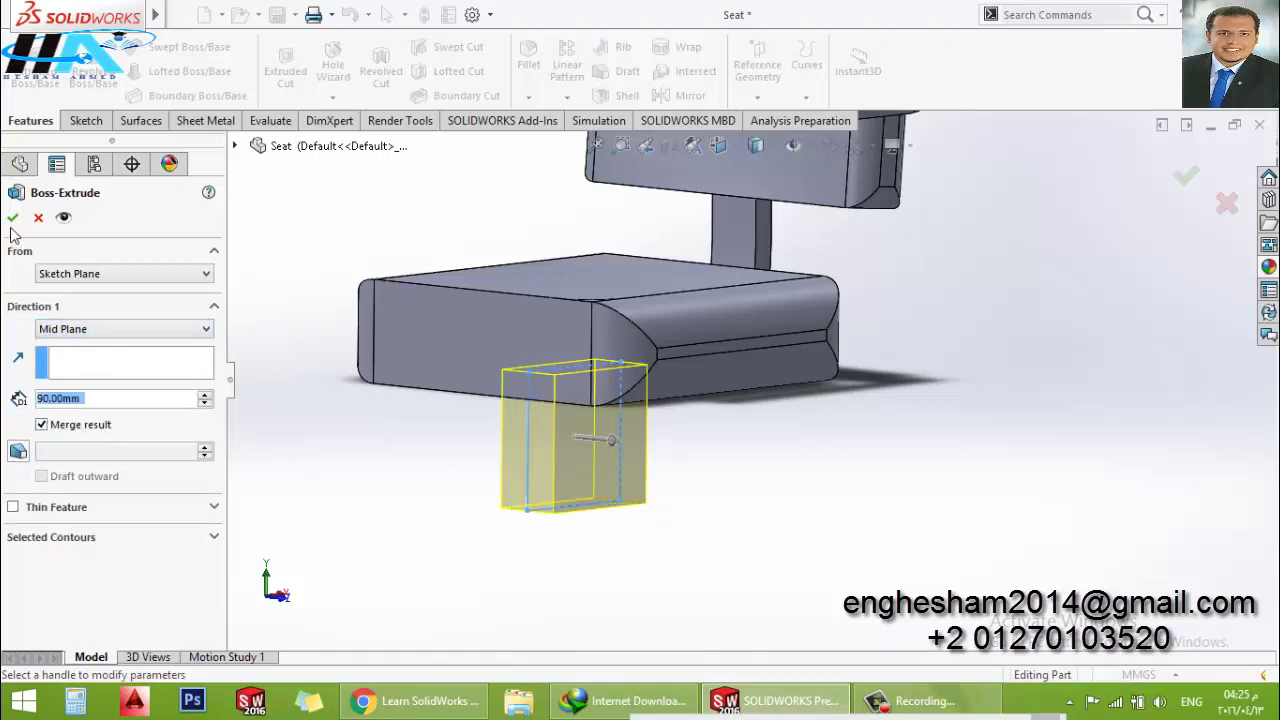
{"action": "left_click", "coordinate": [12, 217]}
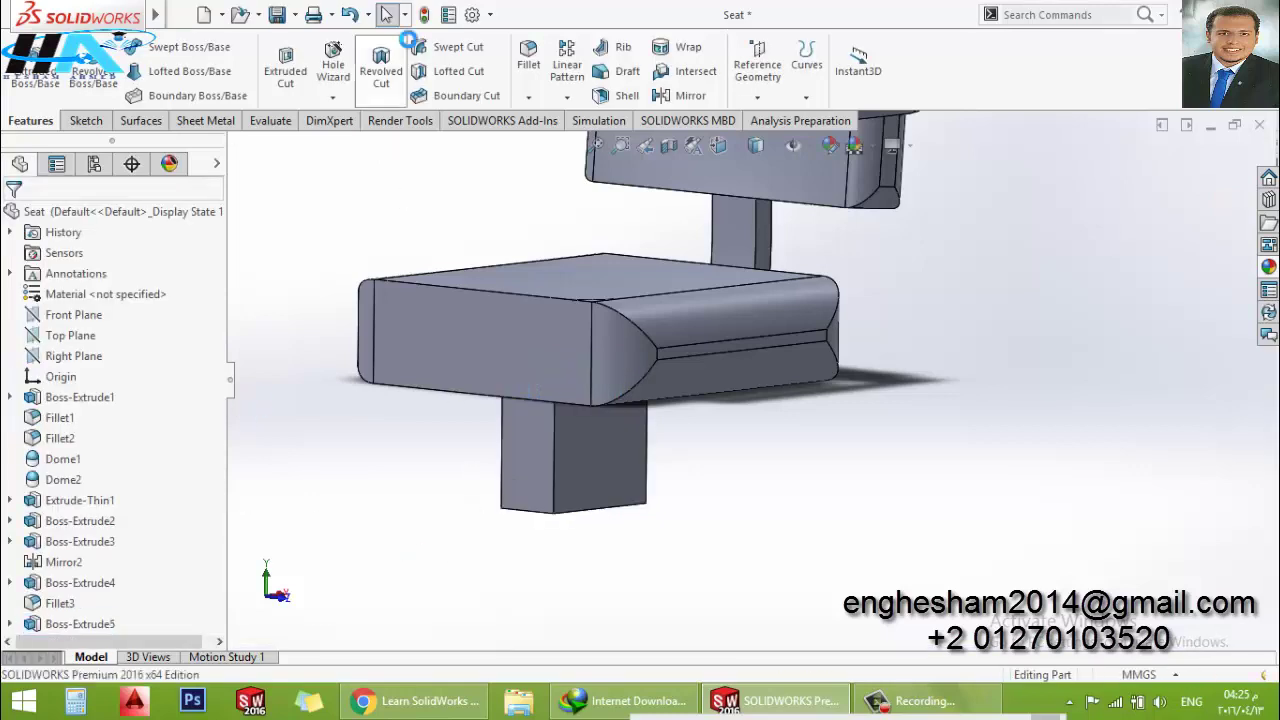
{"action": "left_click", "coordinate": [529, 97]}
Try a 120 mm by 120 mm distance-distance chamfer on the leg's side and bottom faces
{"action": "left_click", "coordinate": [553, 140]}
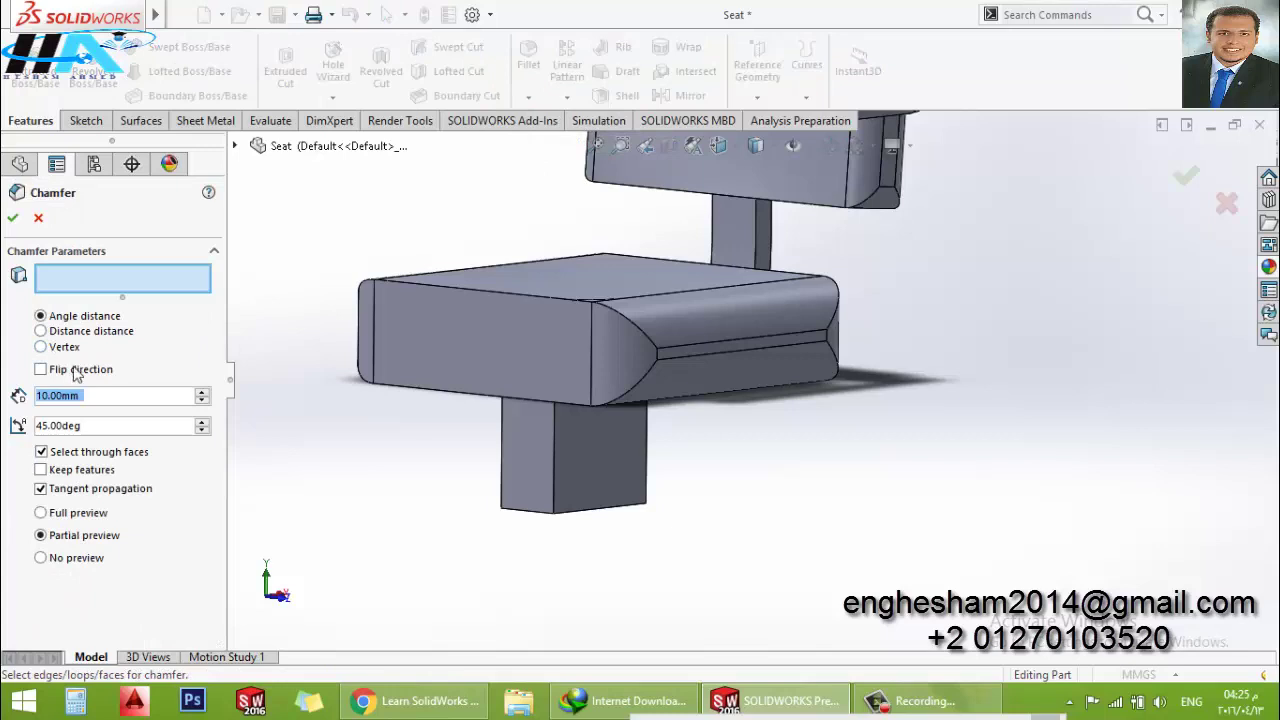
{"action": "left_click", "coordinate": [69, 331]}
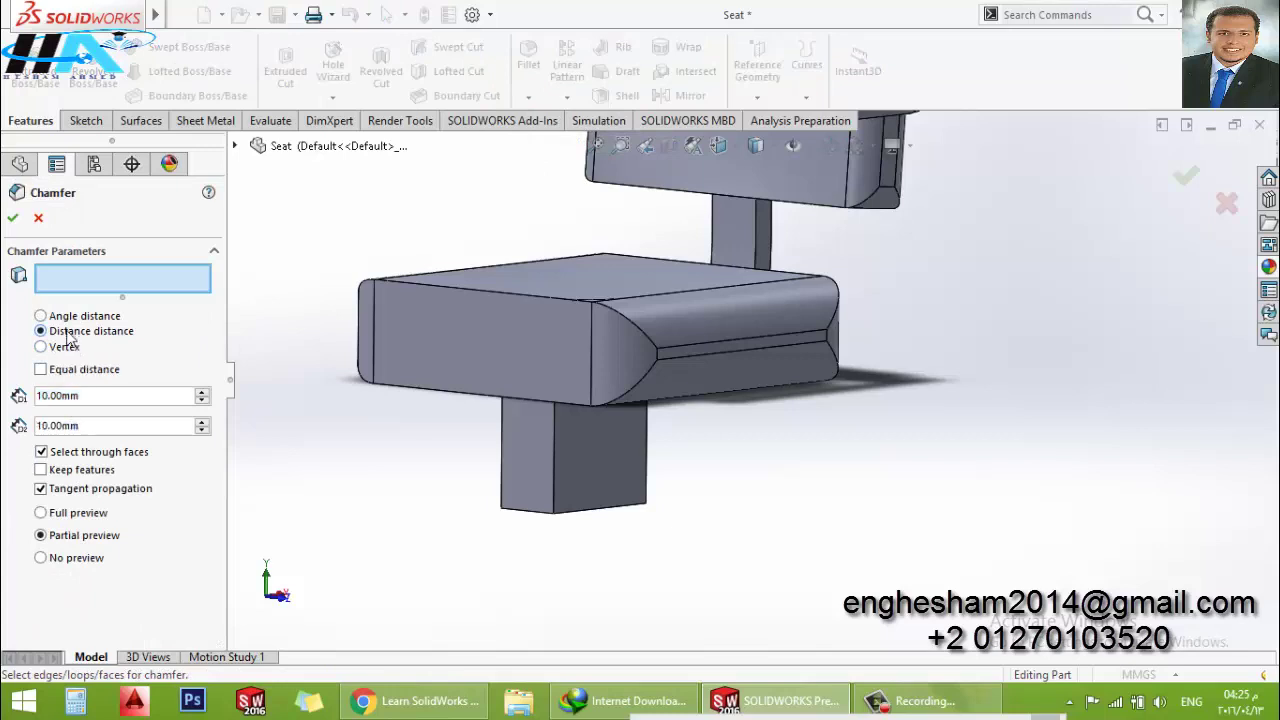
{"action": "double_click", "coordinate": [102, 407]}
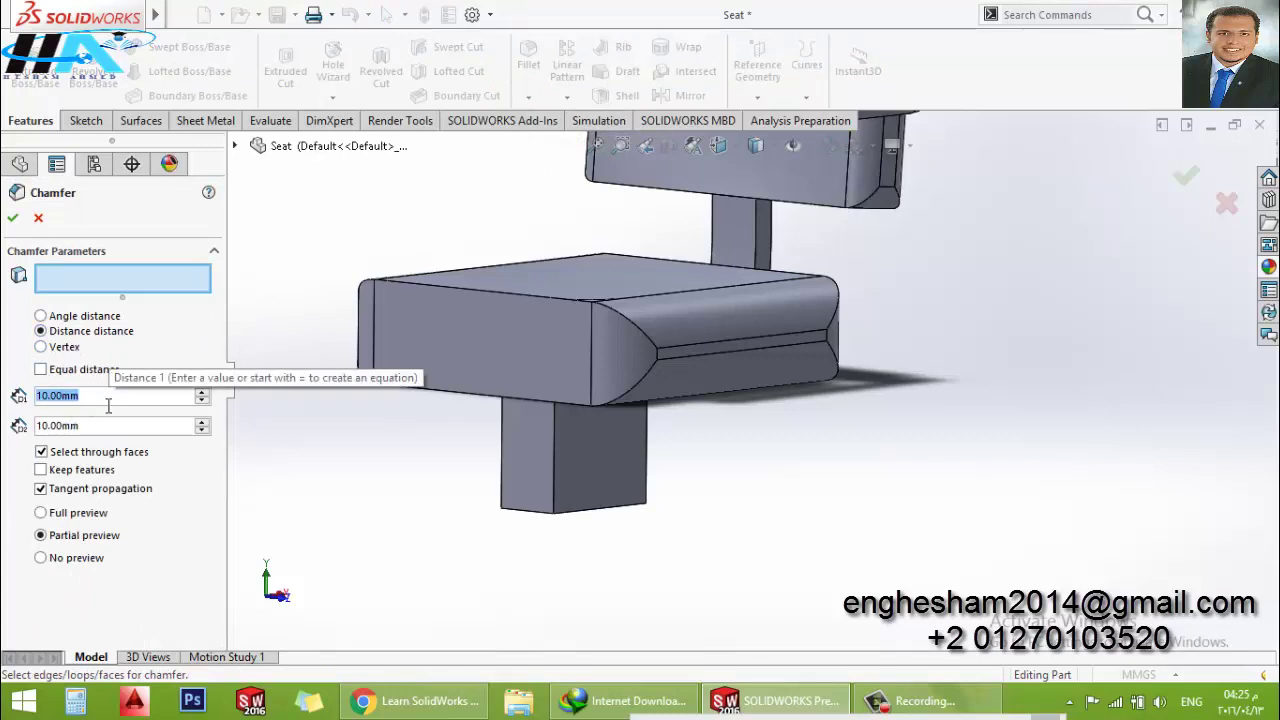
{"action": "type", "text": "120"}
{"action": "key", "text": "Return"}
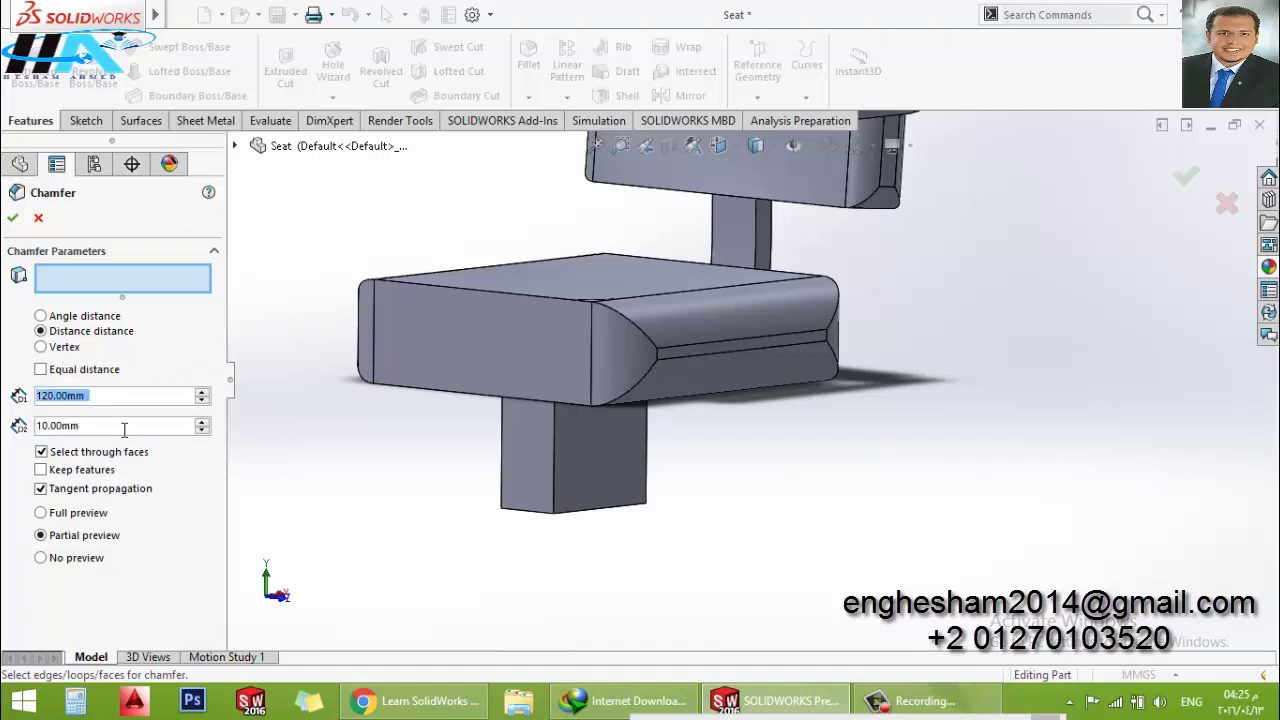
{"action": "type", "text": "120"}
{"action": "key", "text": "Return"}
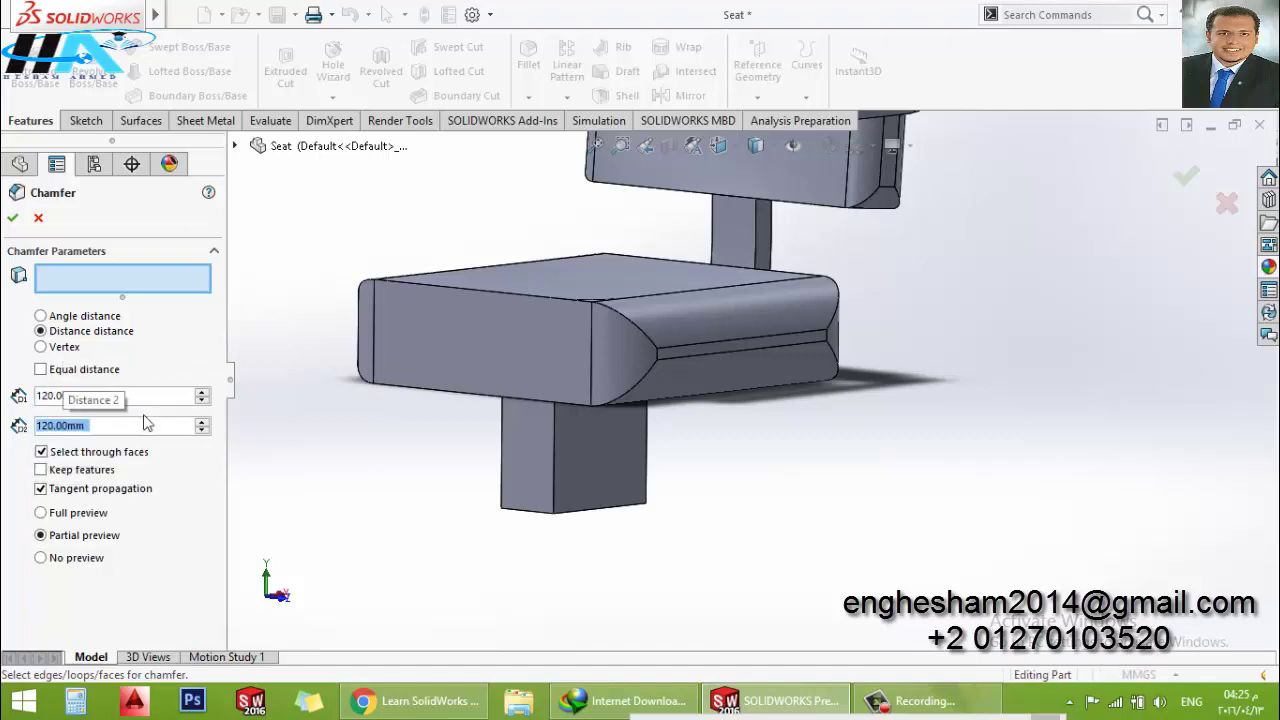
{"action": "left_click", "coordinate": [532, 485]}
{"action": "middle_click_drag", "start_coordinate": [532, 485], "coordinate": [557, 532]}
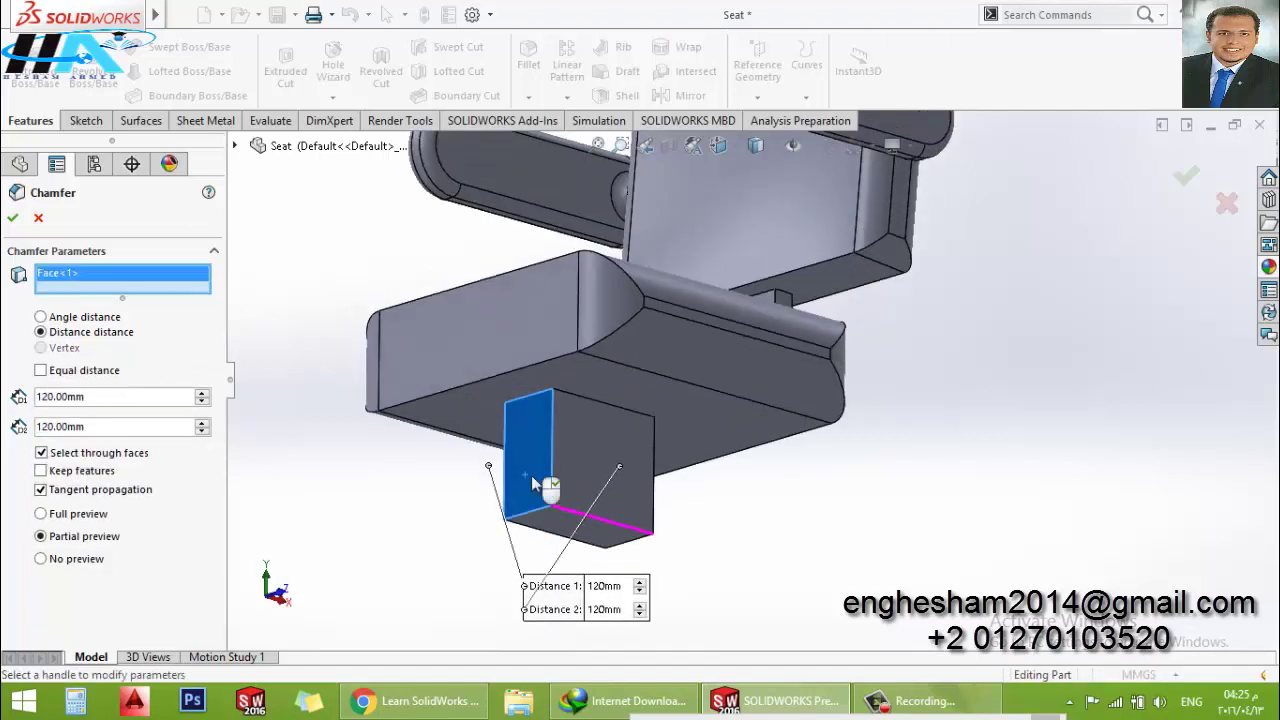
{"action": "left_click", "coordinate": [565, 525]}
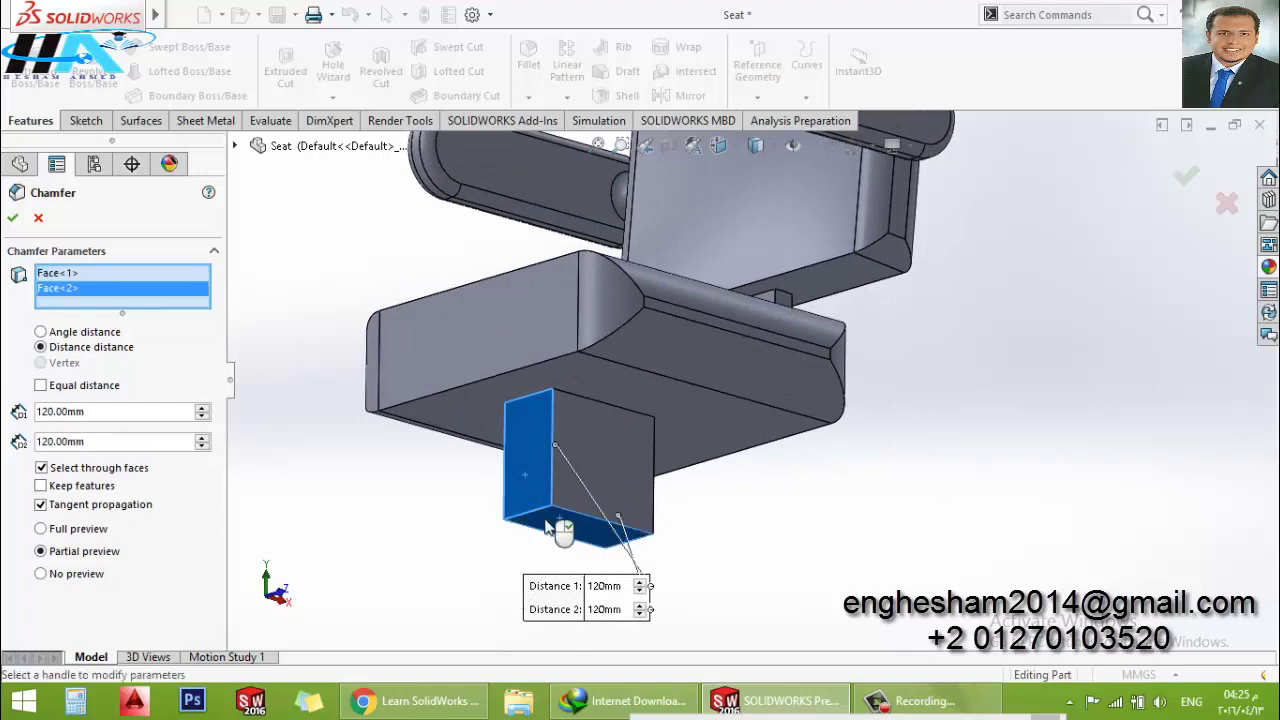
{"action": "left_click", "coordinate": [12, 217]}
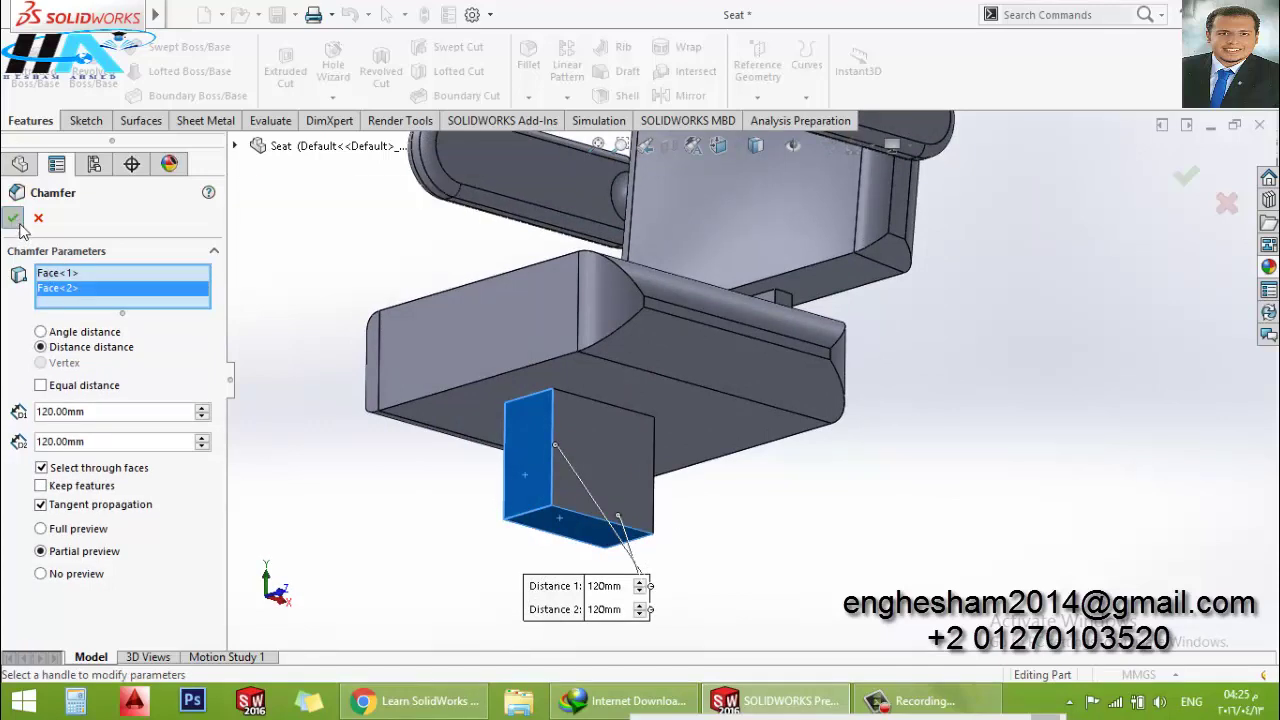
Dismiss the failed chamfer and select the leg's Sketch7 under Boss-Extrude5
{"action": "left_click", "coordinate": [39, 219]}
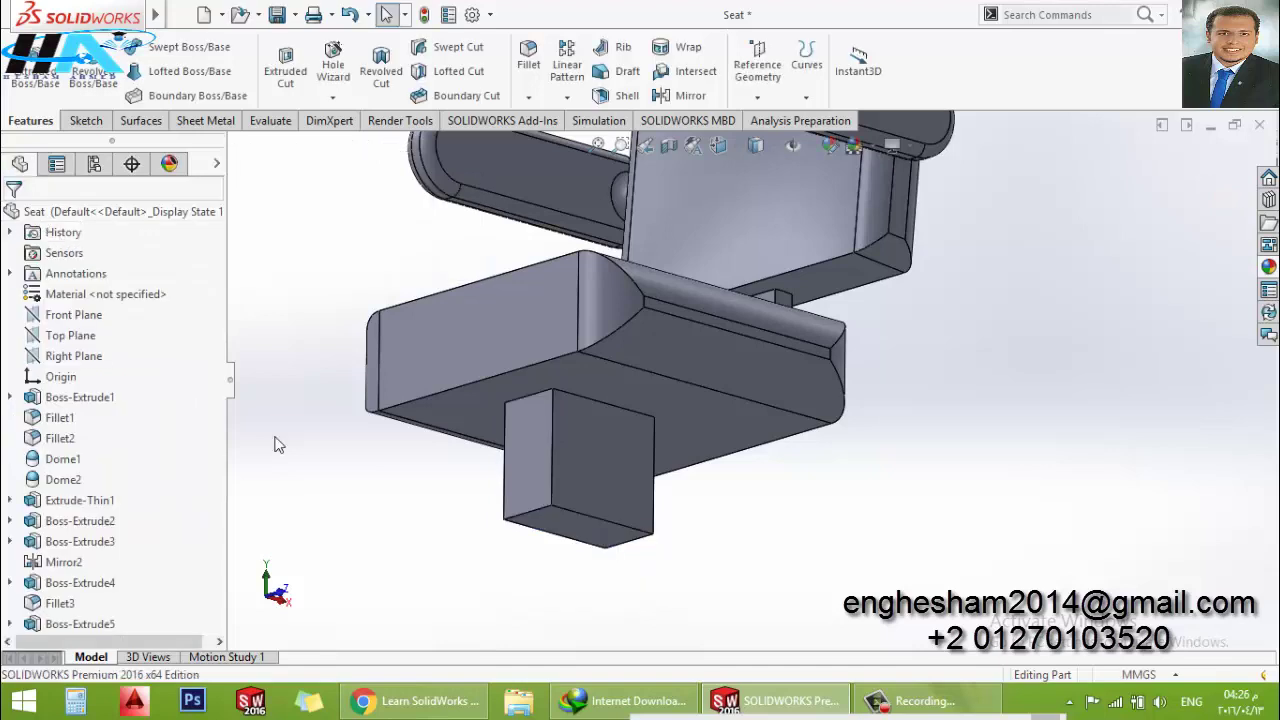
{"action": "left_click", "coordinate": [76, 624]}
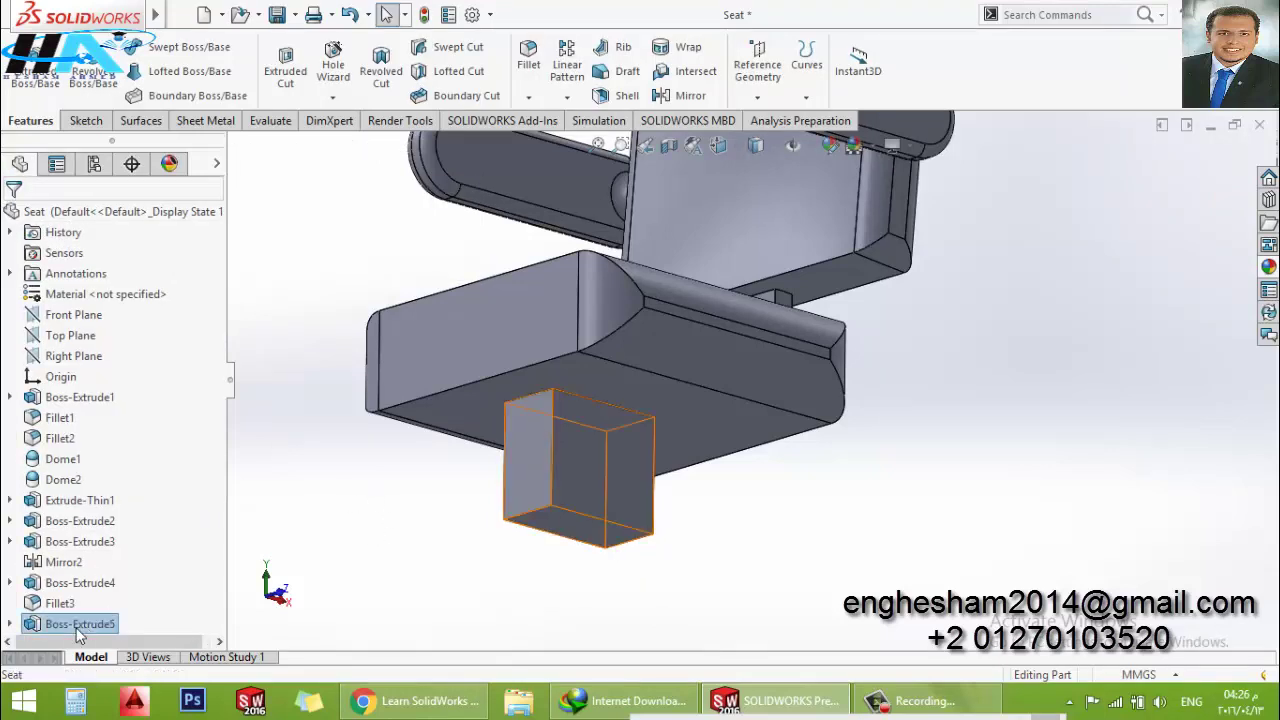
{"action": "left_click", "coordinate": [84, 626]}
Chamfer the leg sketch's lower-left corner 120 mm equal-distance and rebuild the leg
{"action": "left_click", "coordinate": [102, 572]}
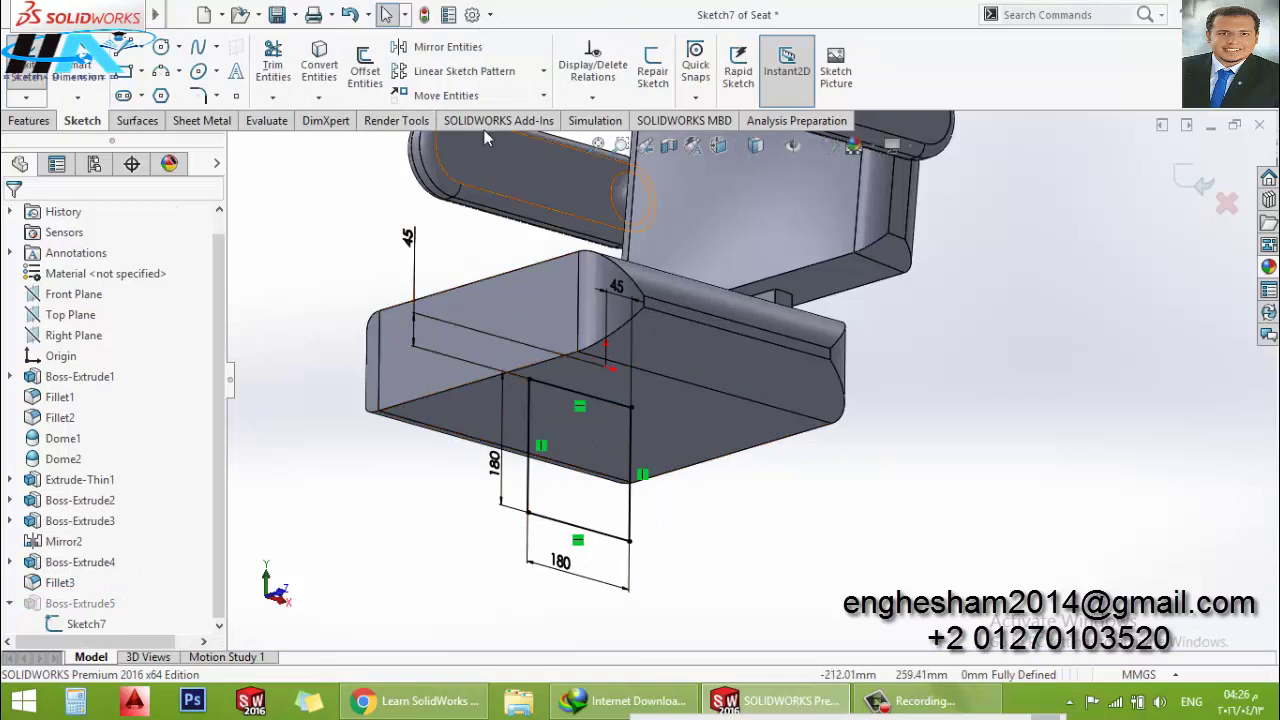
{"action": "left_click", "coordinate": [216, 96]}
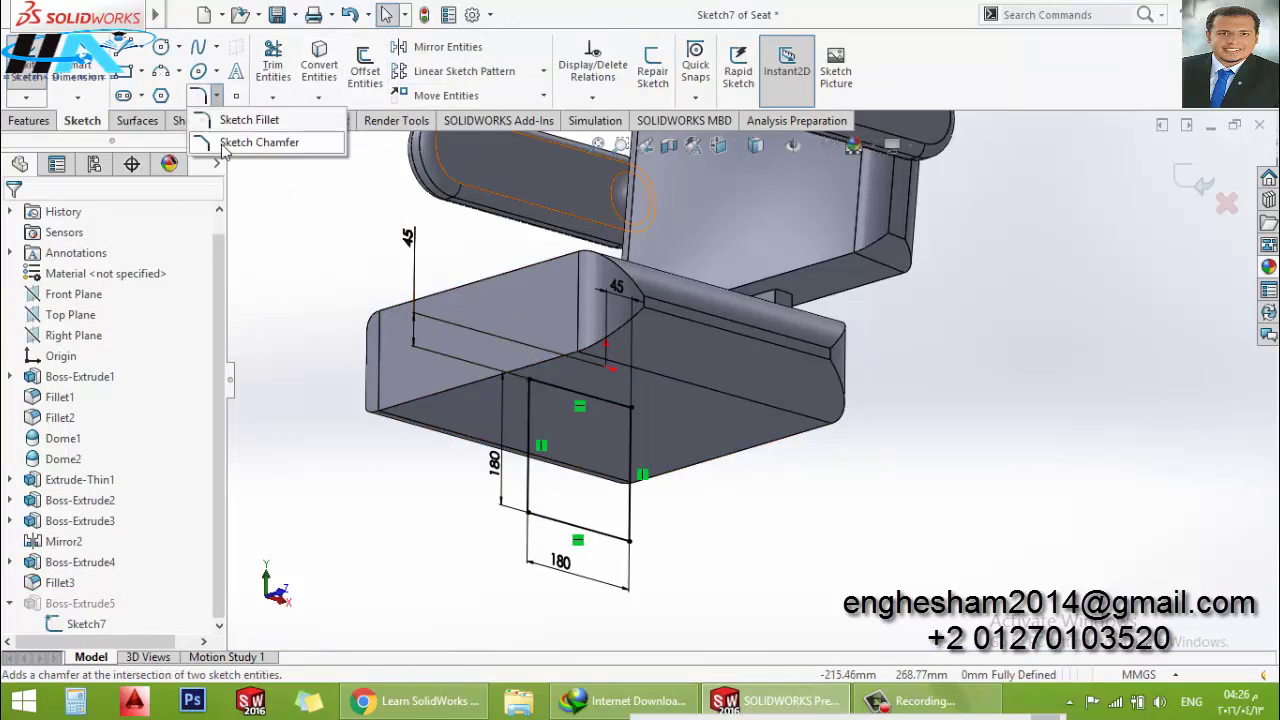
{"action": "left_click", "coordinate": [226, 145]}
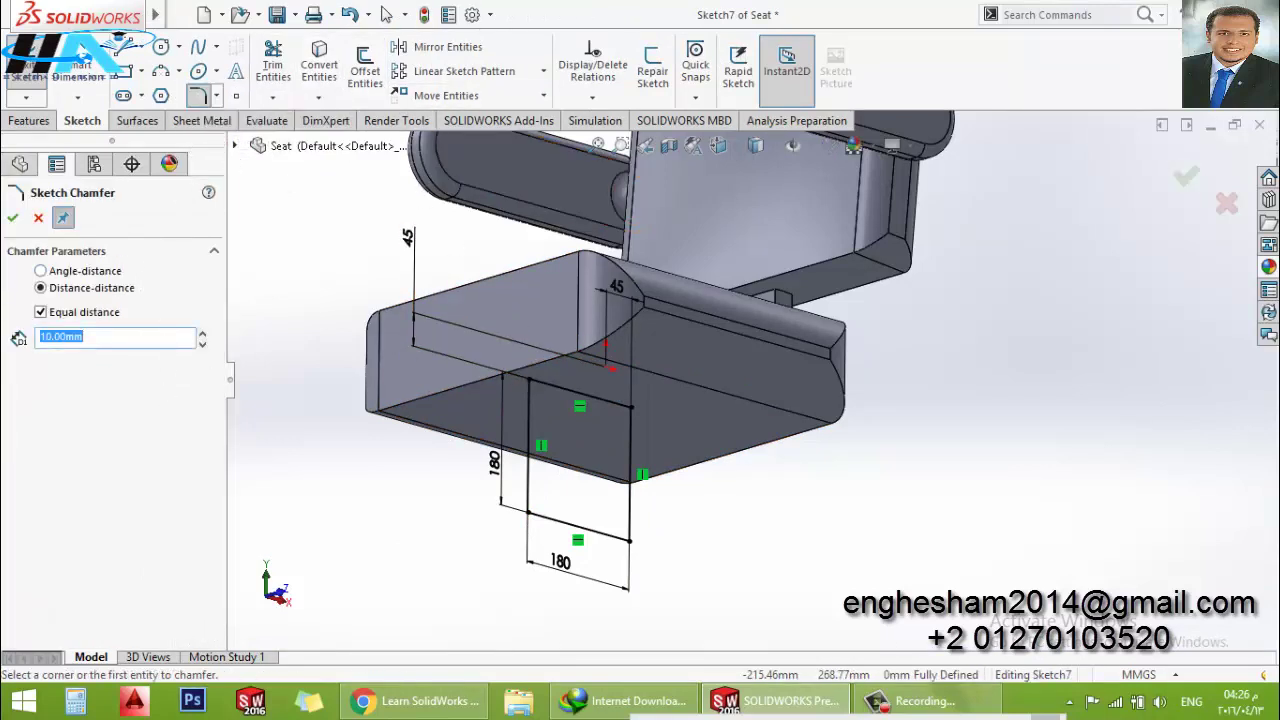
{"action": "middle_click_drag", "start_coordinate": [789, 528], "coordinate": [343, 523]}
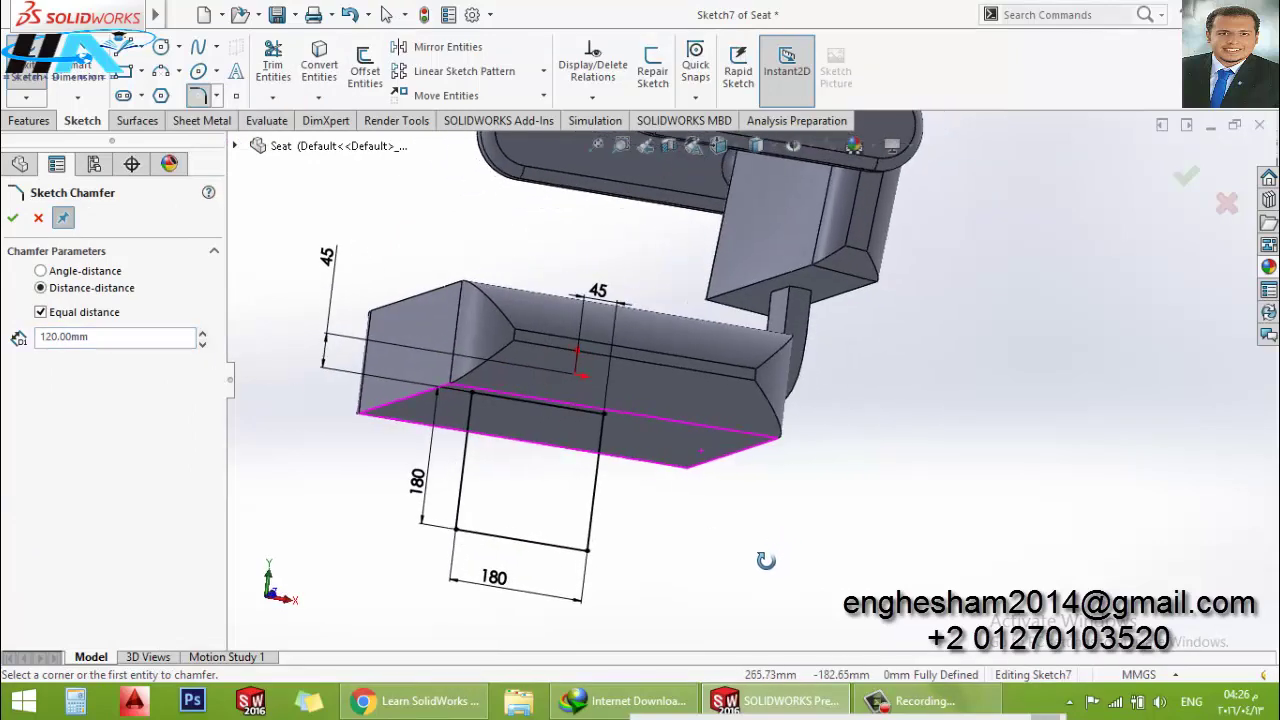
{"action": "left_click", "coordinate": [446, 532]}
{"action": "left_click", "coordinate": [14, 216]}
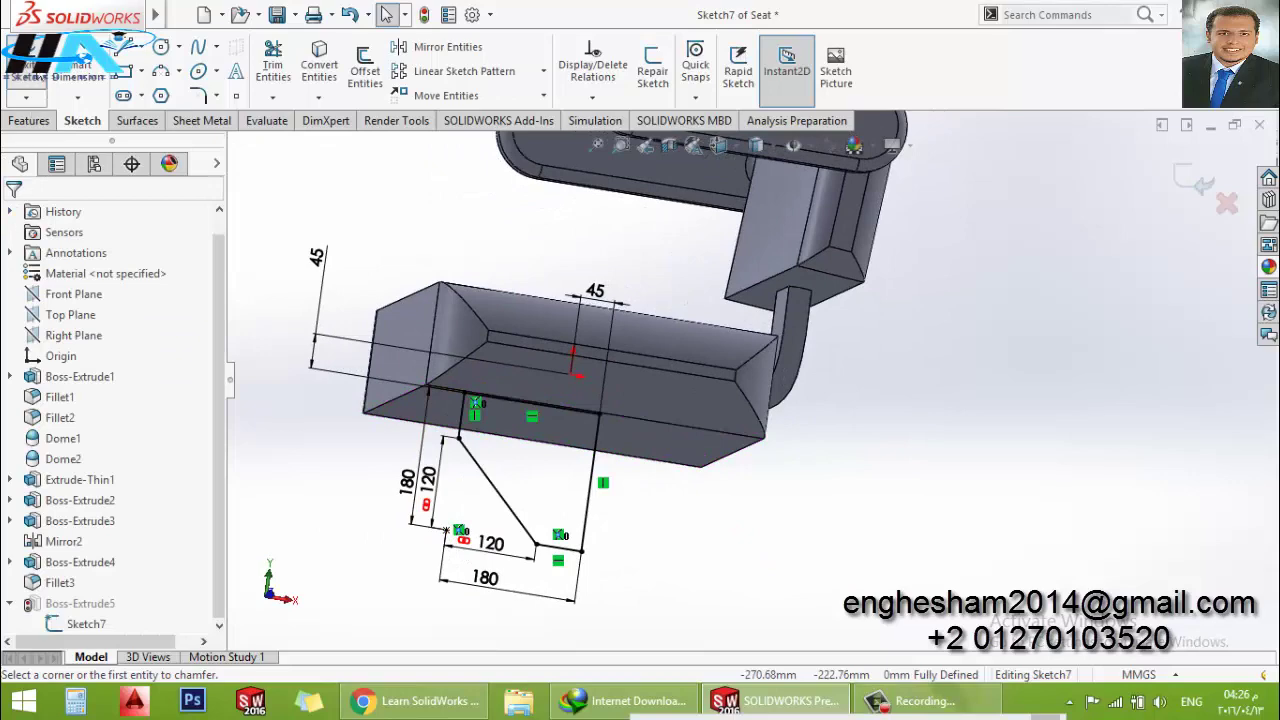
{"action": "left_click", "coordinate": [28, 65]}
{"action": "mouse_move", "coordinate": [480, 330]}
{"action": "middle_mouse_down"}
{"action": "mouse_move", "coordinate": [529, 366]}
{"action": "mouse_move", "coordinate": [560, 425]}
{"action": "mouse_move", "coordinate": [597, 274]}
{"action": "mouse_move", "coordinate": [680, 337]}
{"action": "mouse_move", "coordinate": [740, 295]}
{"action": "mouse_move", "coordinate": [697, 326]}
{"action": "middle_mouse_up"}
{"action": "scroll", "coordinate": [753, 217], "scroll_direction": "down", "scroll_amount": 3}
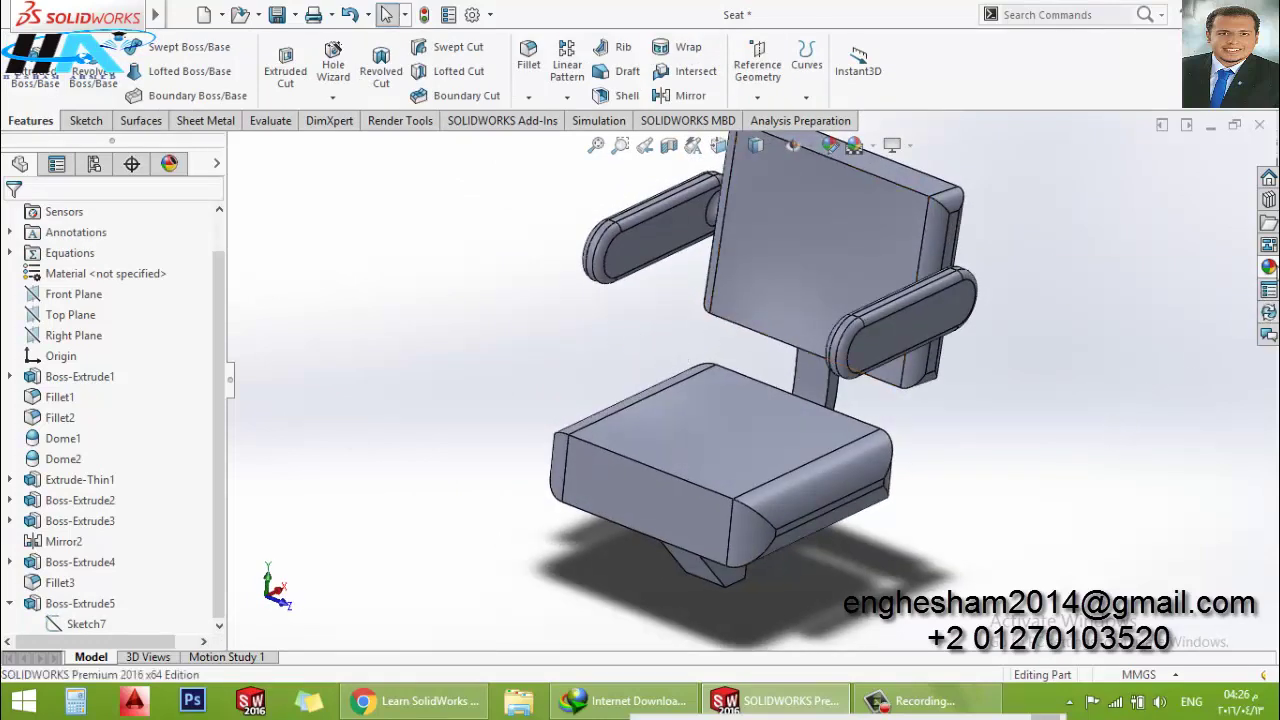
Browse the appearances library to Fabric > Cloth and drop blue cotton onto the seat's domed top
{"action": "left_click", "coordinate": [1268, 267]}
{"action": "left_click", "coordinate": [1004, 197]}
{"action": "left_click", "coordinate": [1004, 218]}
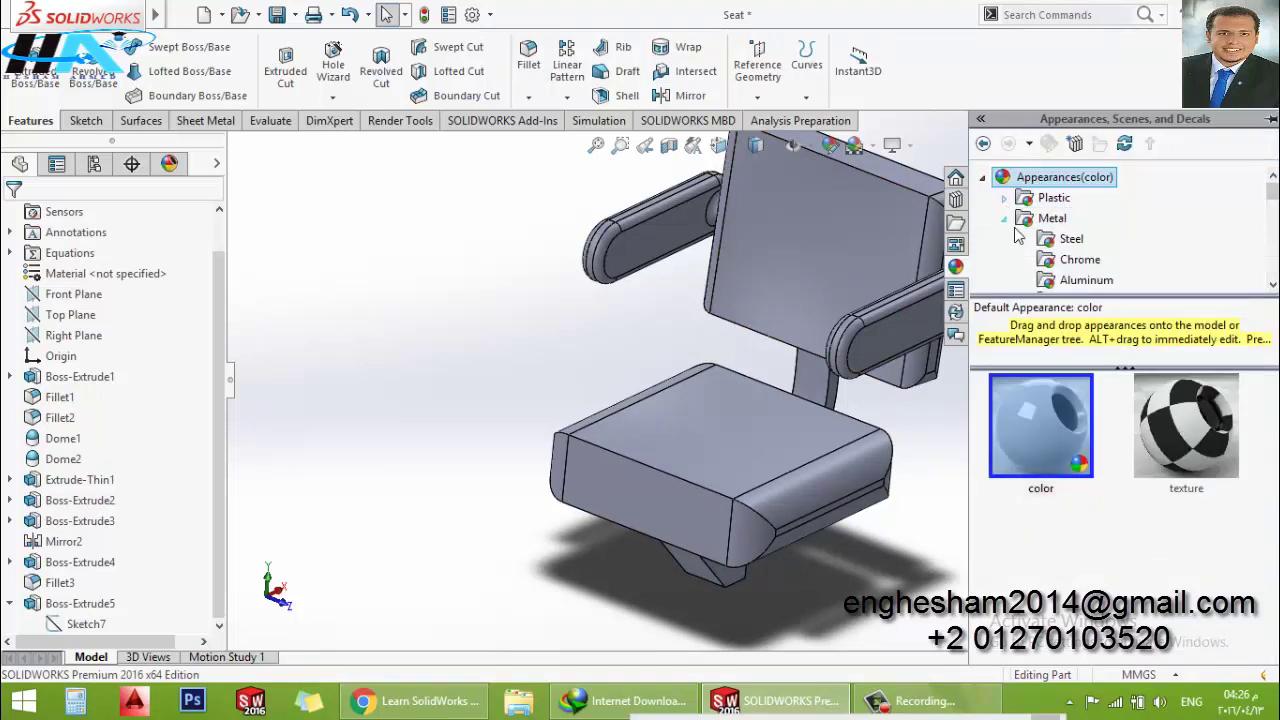
{"action": "left_click", "coordinate": [1004, 218]}
{"action": "double_click", "coordinate": [1036, 259]}
{"action": "scroll", "coordinate": [1040, 222], "scroll_direction": "up", "scroll_amount": 1}
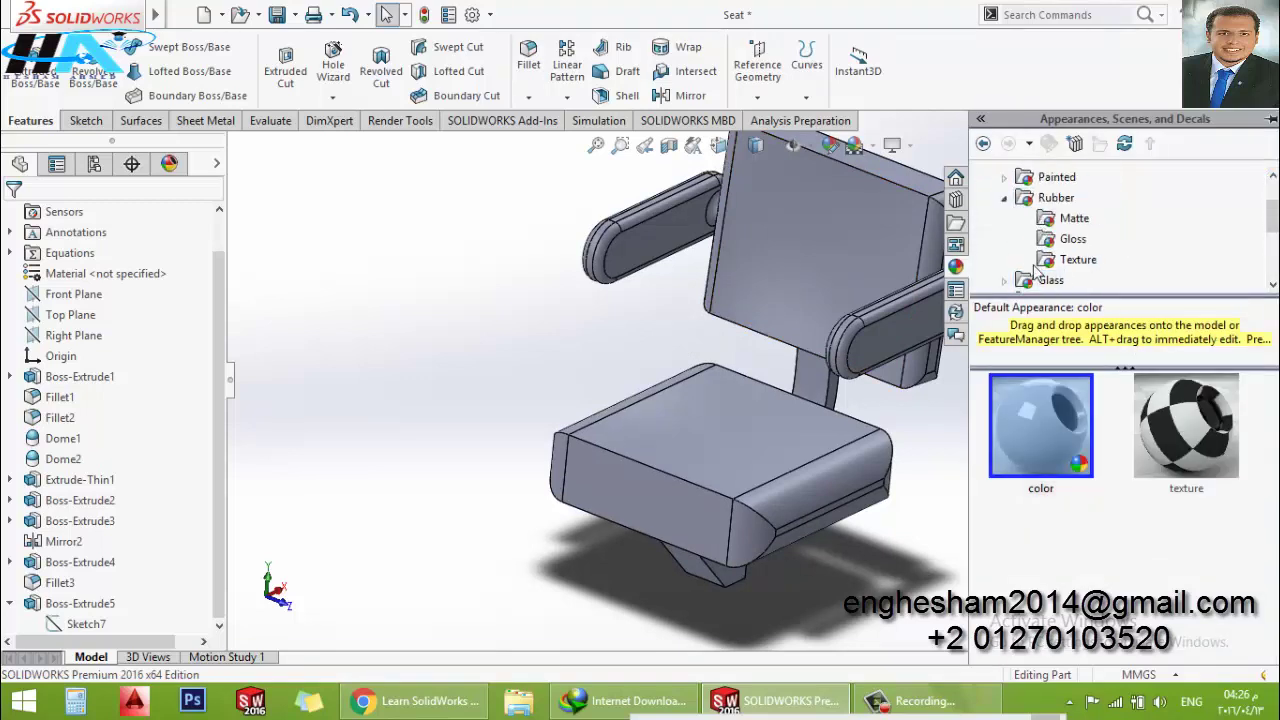
{"action": "scroll", "coordinate": [1040, 265], "scroll_direction": "down", "scroll_amount": 1}
{"action": "left_click", "coordinate": [1078, 199]}
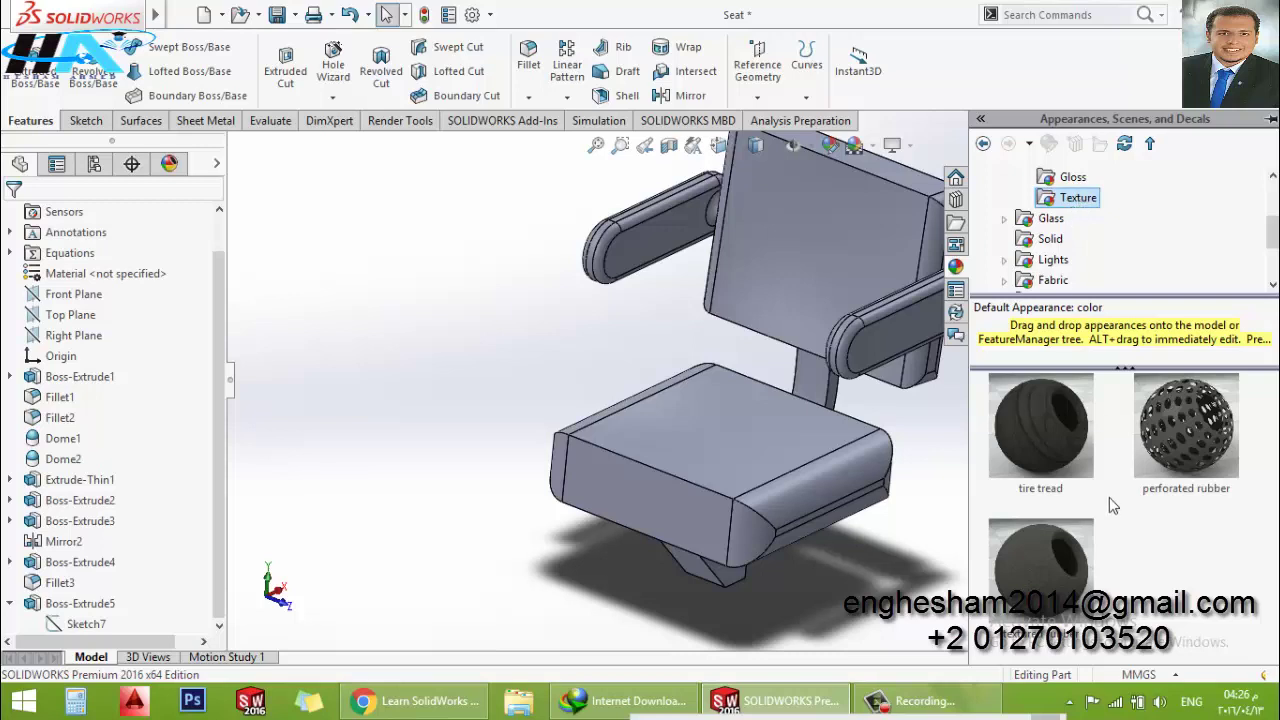
{"action": "scroll", "coordinate": [1058, 252], "scroll_direction": "down", "scroll_amount": 1}
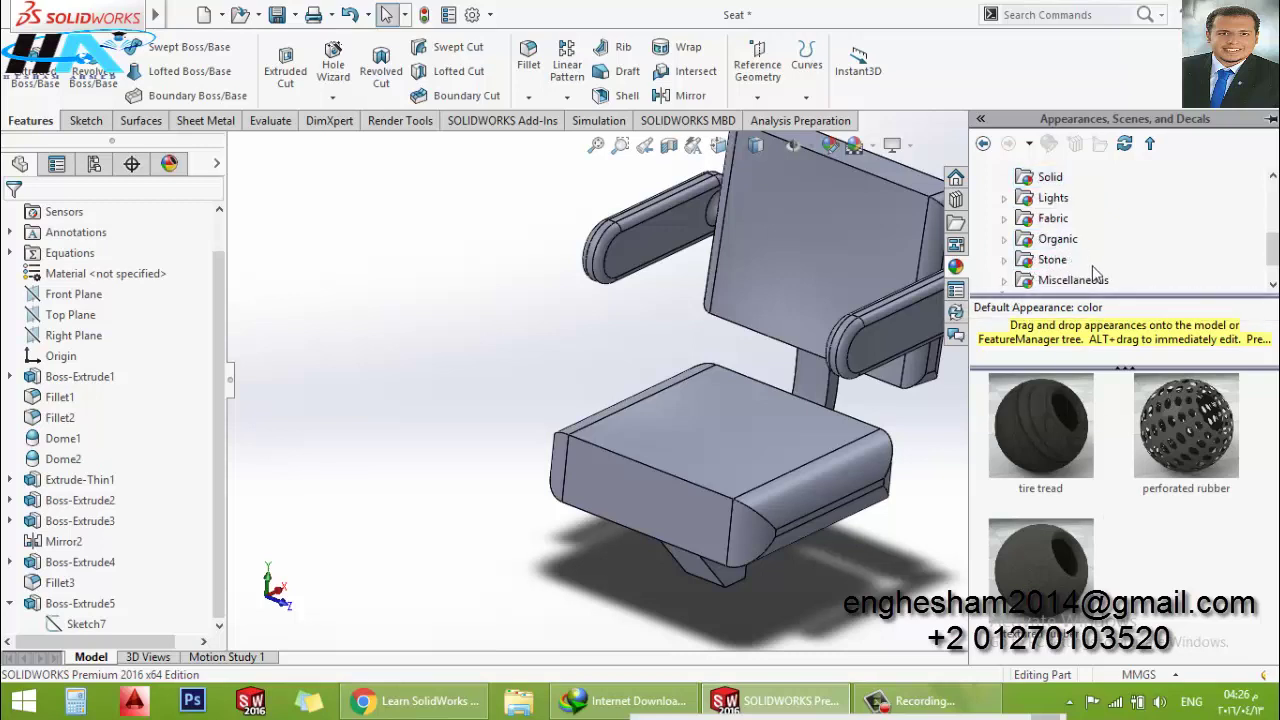
{"action": "double_click", "coordinate": [1053, 218]}
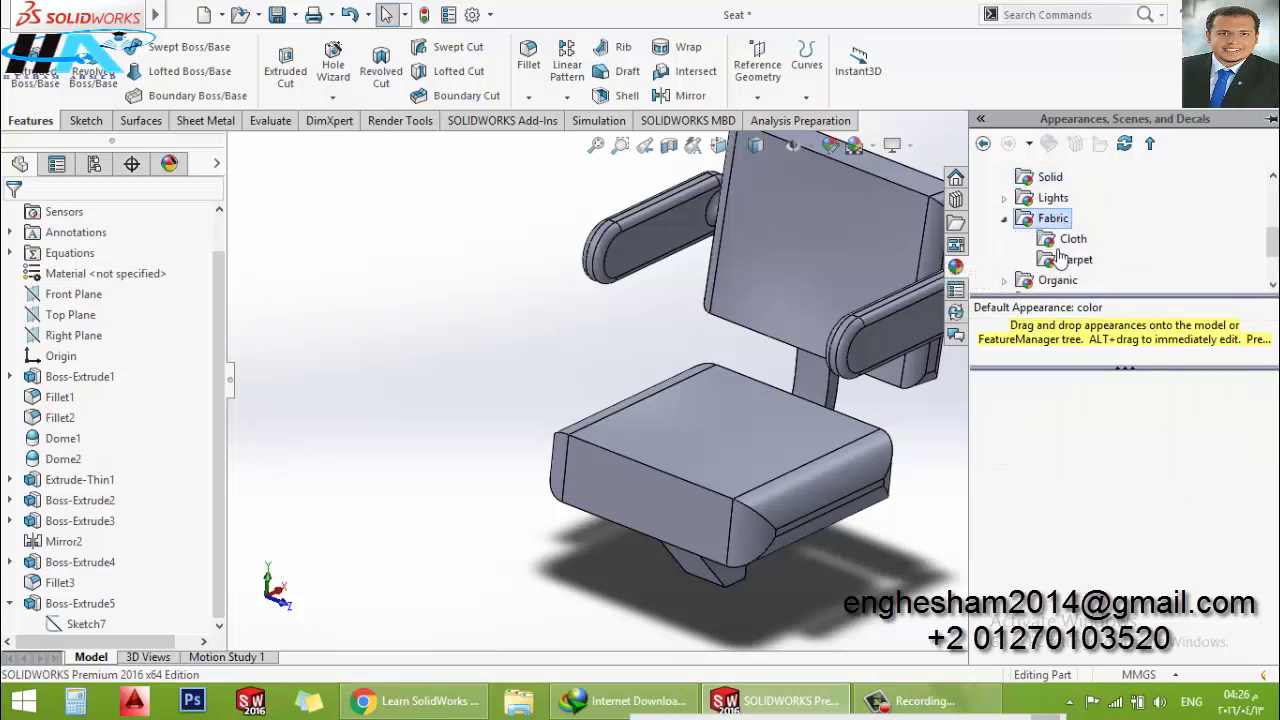
{"action": "left_click", "coordinate": [1074, 242]}
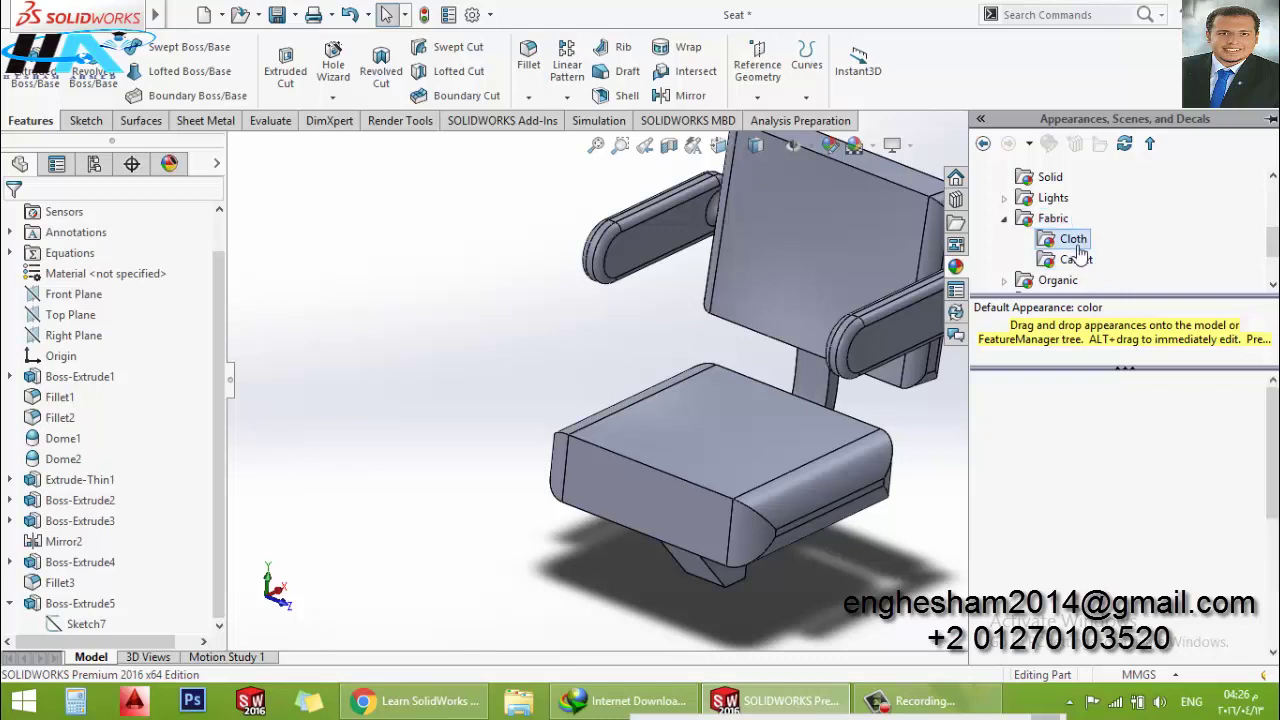
{"action": "scroll", "coordinate": [1160, 530], "scroll_direction": "down", "scroll_amount": 3}
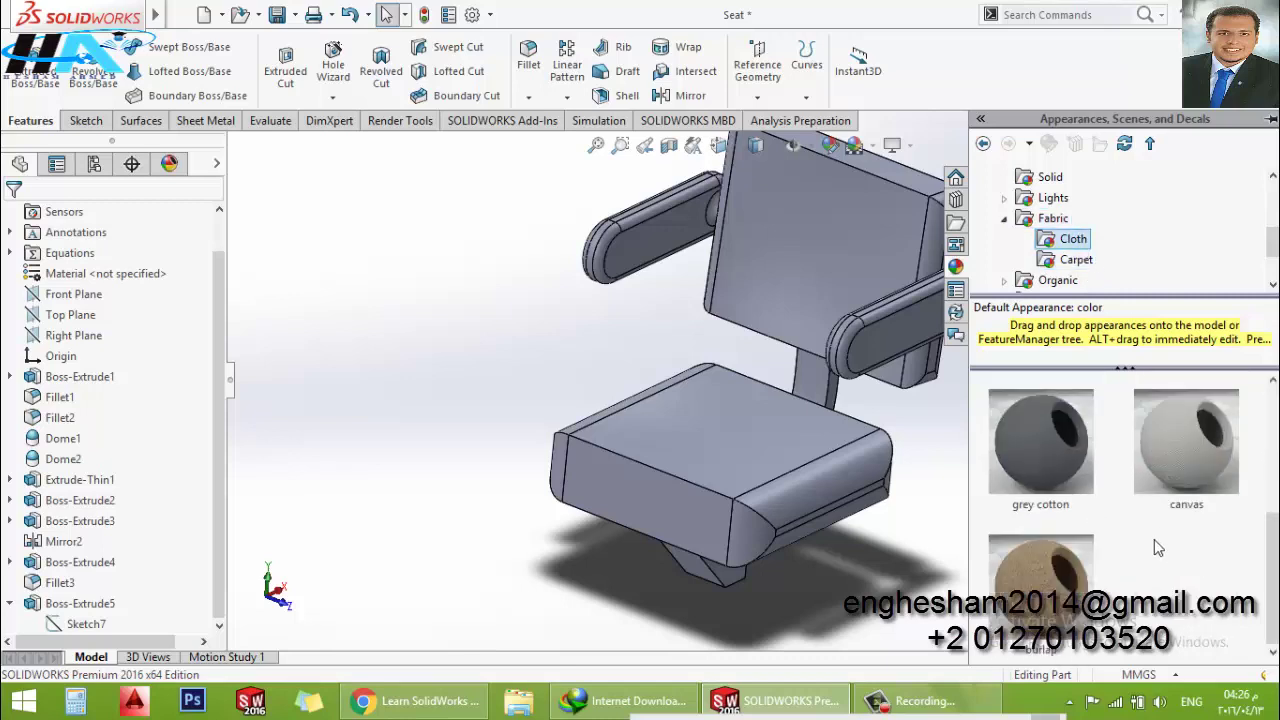
{"action": "scroll", "coordinate": [1088, 575], "scroll_direction": "up", "scroll_amount": 2}
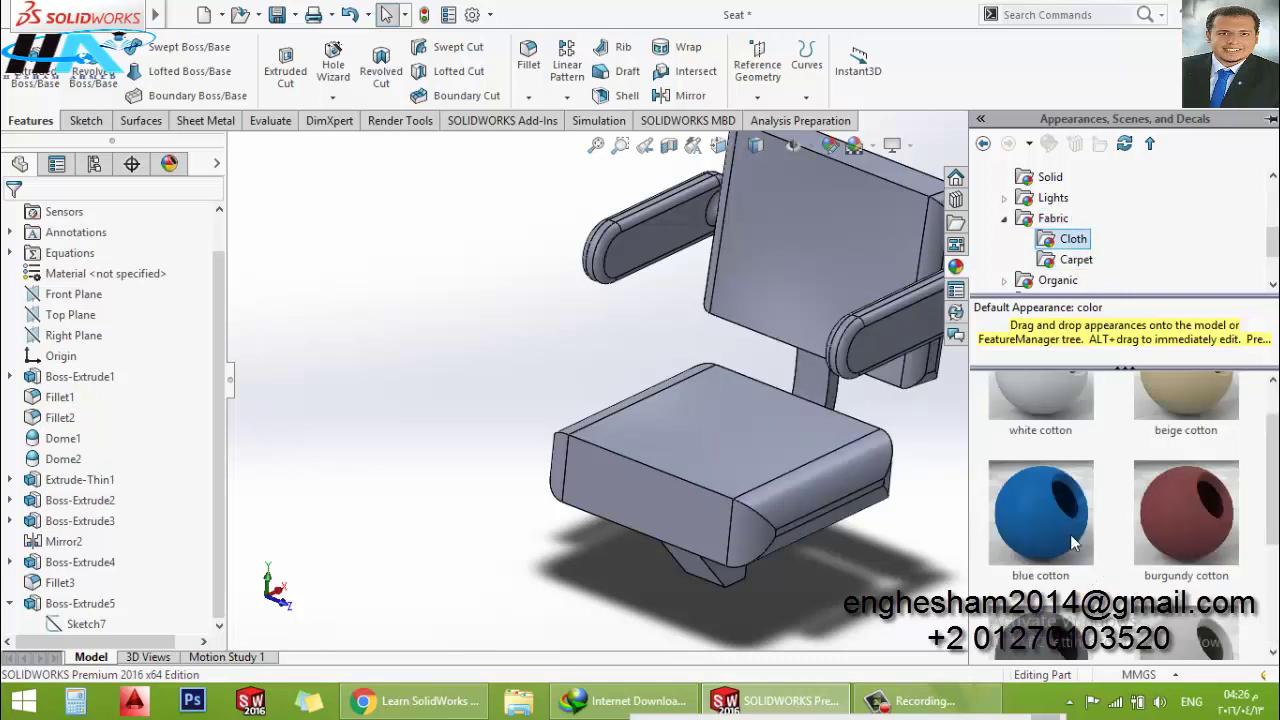
{"action": "left_click_drag", "start_coordinate": [1070, 534], "coordinate": [742, 428]}
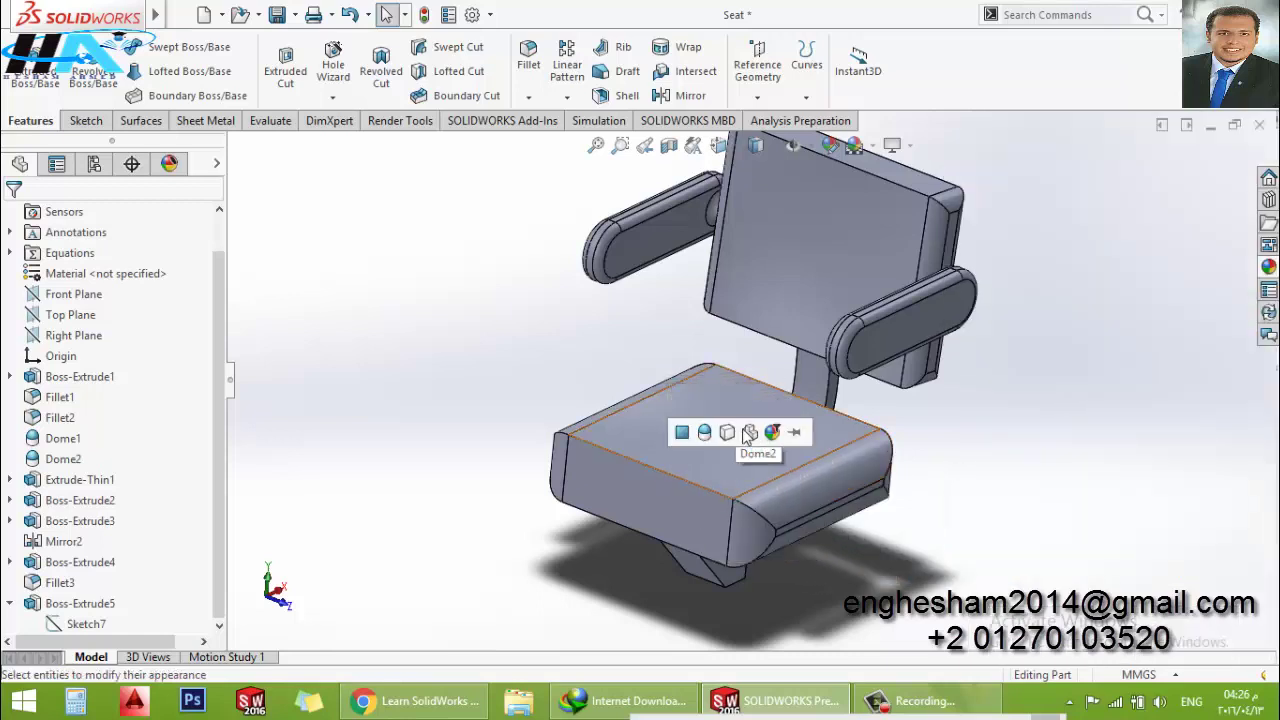
Apply blue cotton to the seat top, its rounded edge and the whole seat body
{"action": "left_click", "coordinate": [681, 434]}
{"action": "left_click", "coordinate": [1266, 268]}
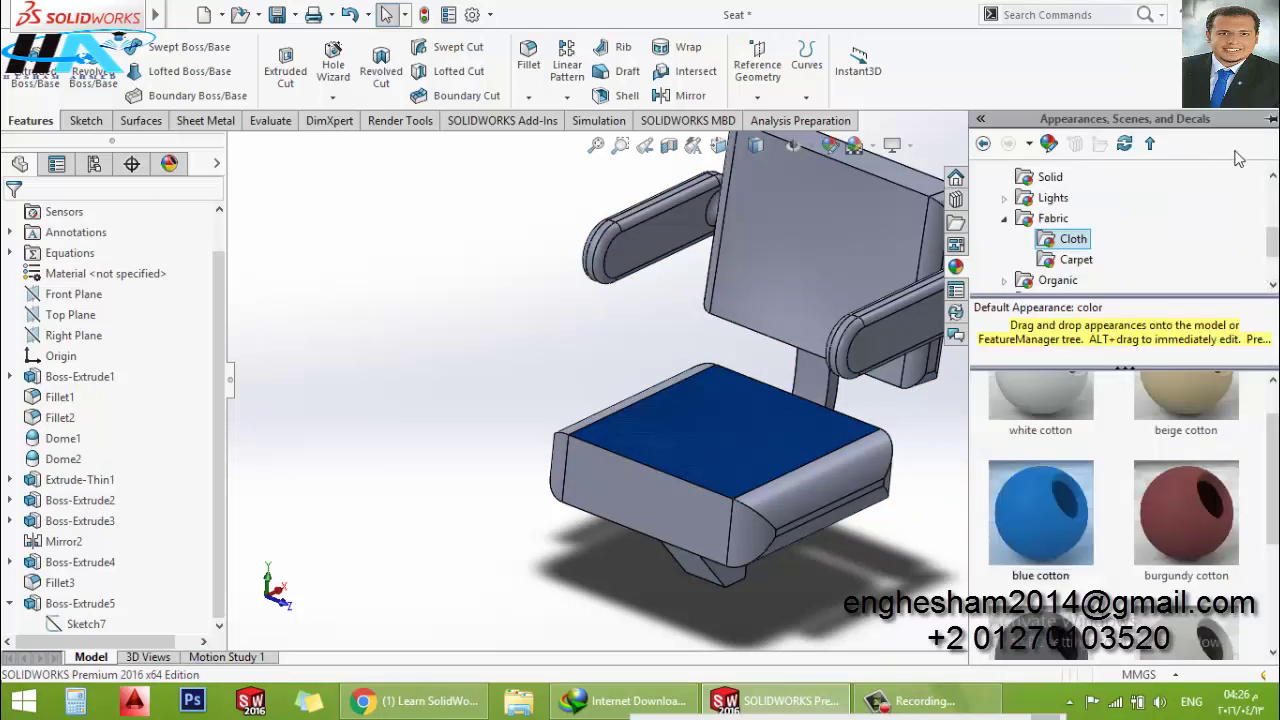
{"action": "left_click", "coordinate": [1272, 121]}
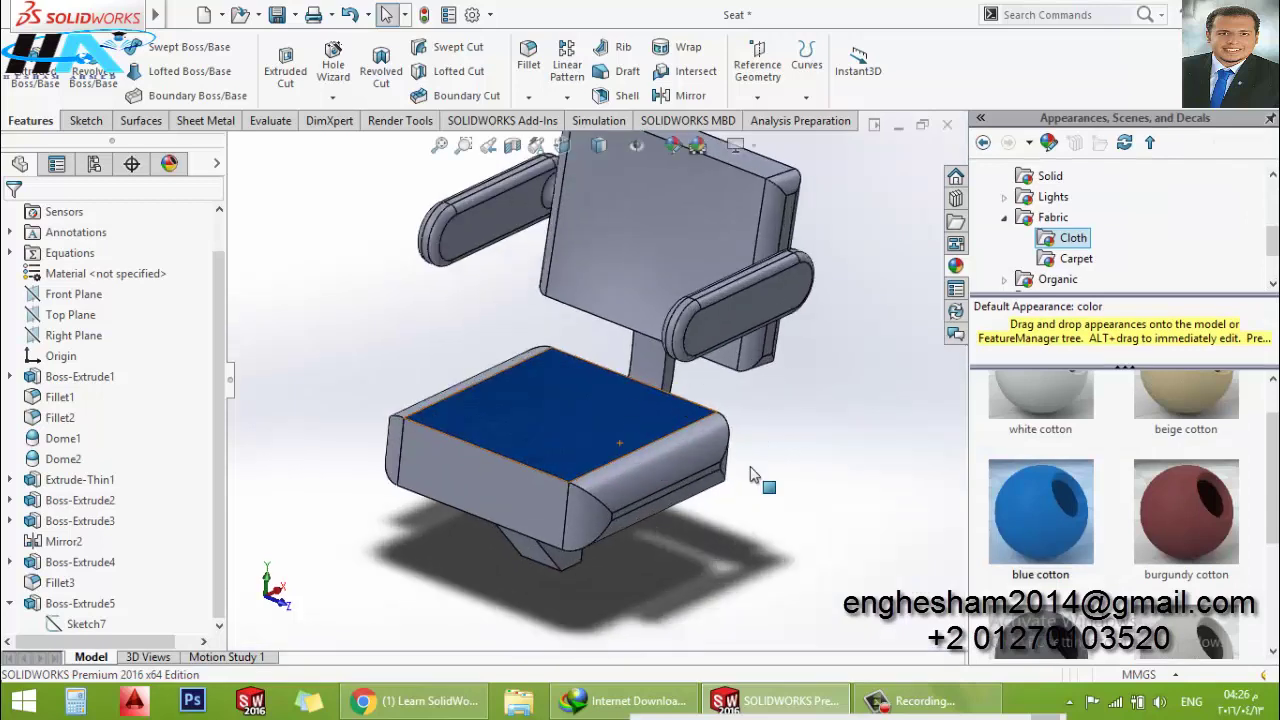
{"action": "left_click_drag", "start_coordinate": [1054, 544], "coordinate": [645, 484]}
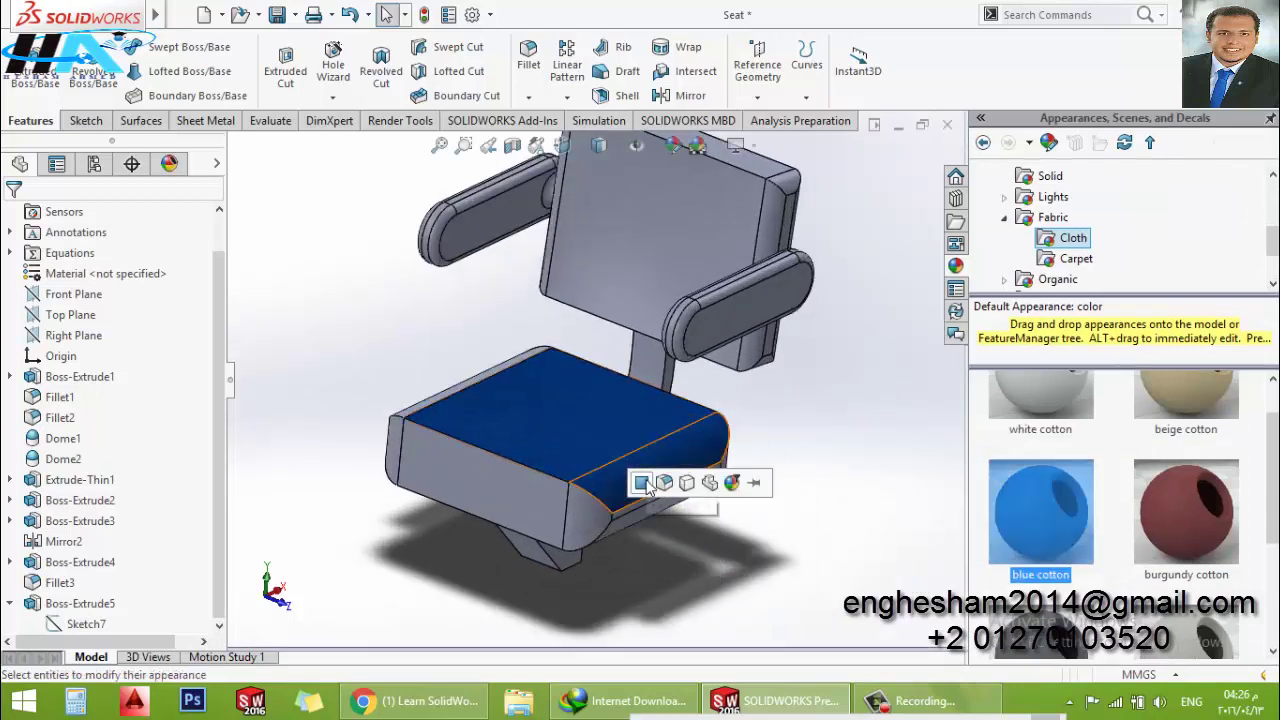
{"action": "left_click", "coordinate": [675, 490]}
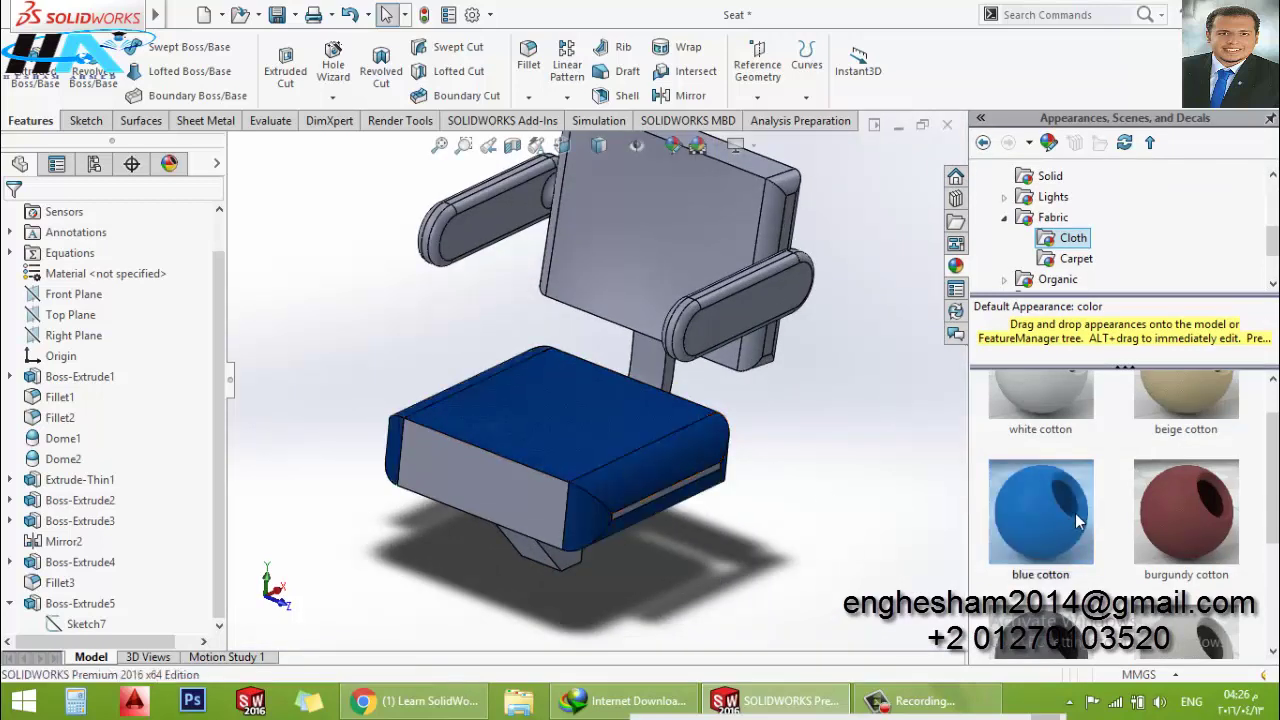
{"action": "left_click_drag", "start_coordinate": [1075, 513], "coordinate": [634, 510]}
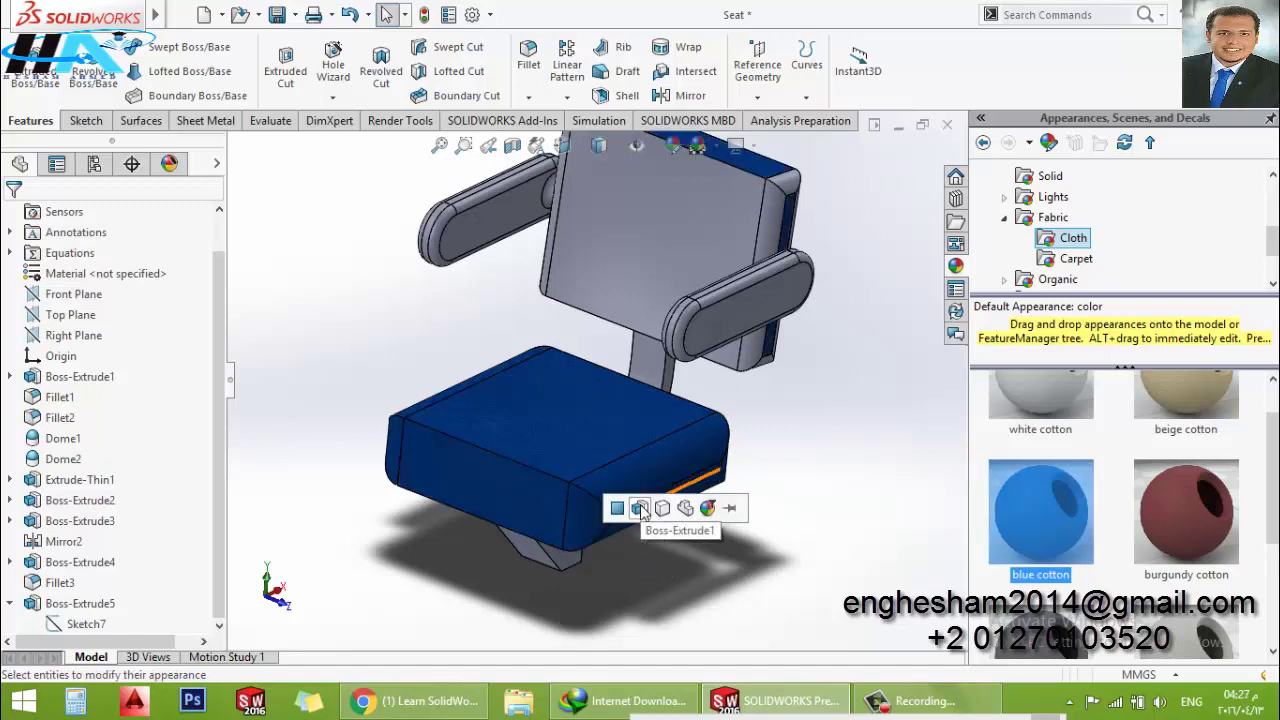
{"action": "left_click", "coordinate": [652, 512]}
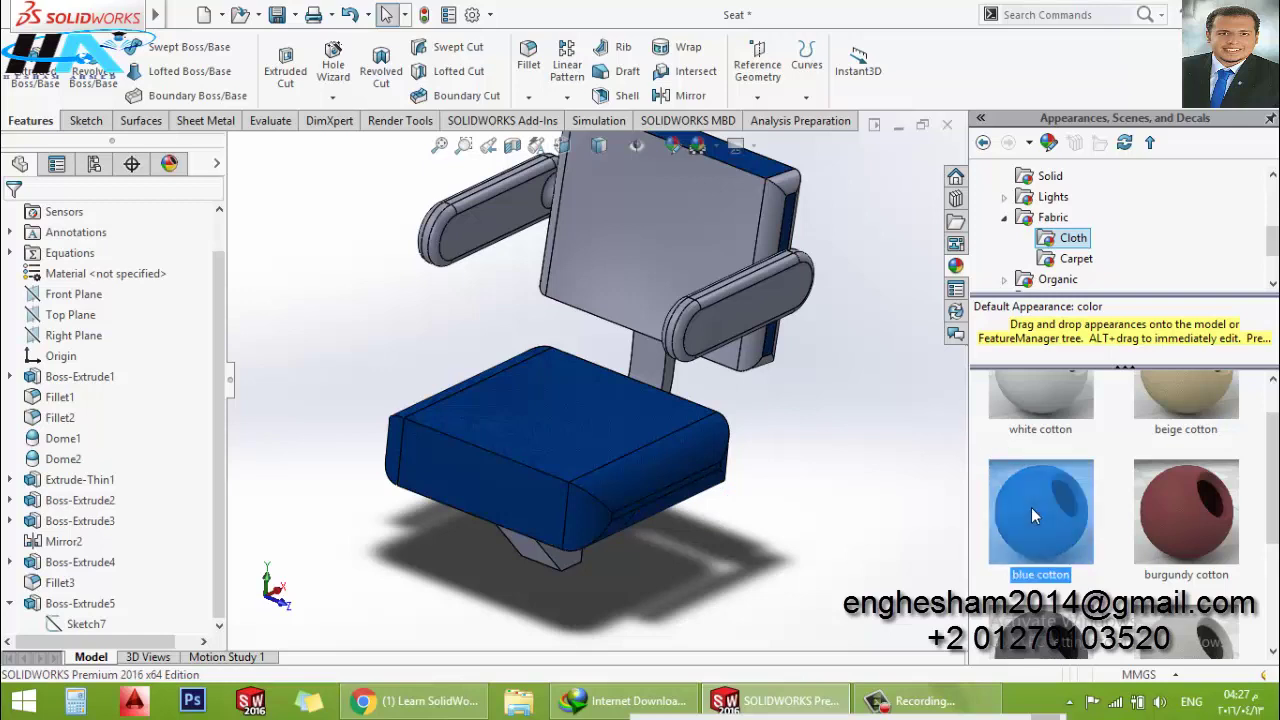
Apply blue cotton to the backrest and its rounded side edge
{"action": "left_click_drag", "start_coordinate": [1031, 507], "coordinate": [652, 226]}
{"action": "left_click", "coordinate": [655, 222]}
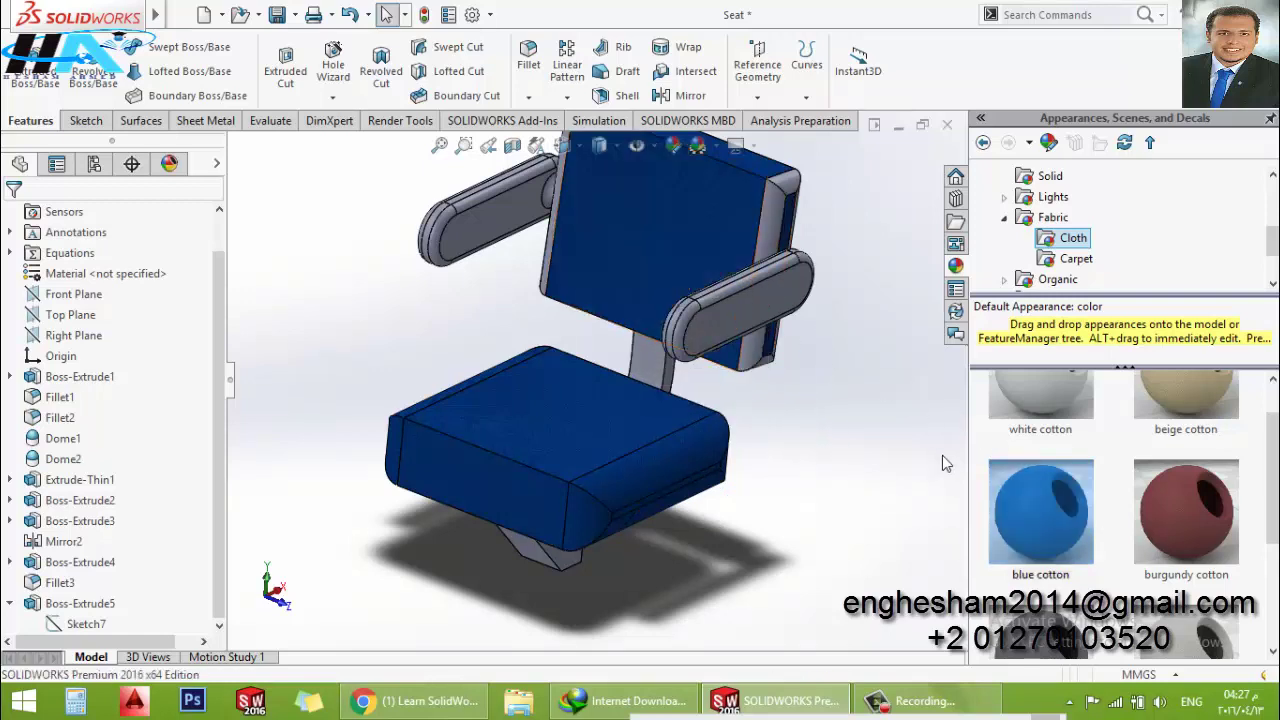
{"action": "mouse_move", "coordinate": [1036, 525]}
{"action": "left_mouse_down"}
{"action": "mouse_move", "coordinate": [796, 196]}
{"action": "mouse_move", "coordinate": [769, 197]}
{"action": "left_mouse_up"}
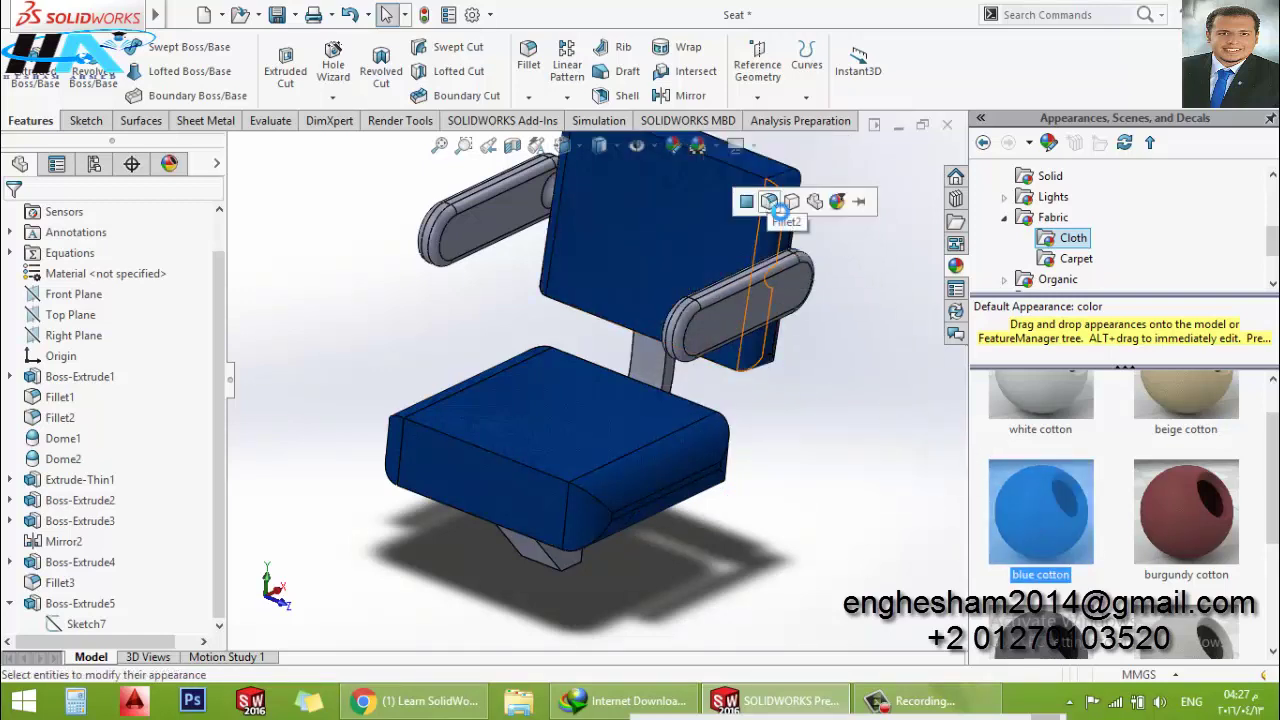
{"action": "left_click", "coordinate": [787, 193]}
Apply blue cotton to the right and left armrests
{"action": "middle_click_drag", "start_coordinate": [787, 193], "coordinate": [643, 366]}
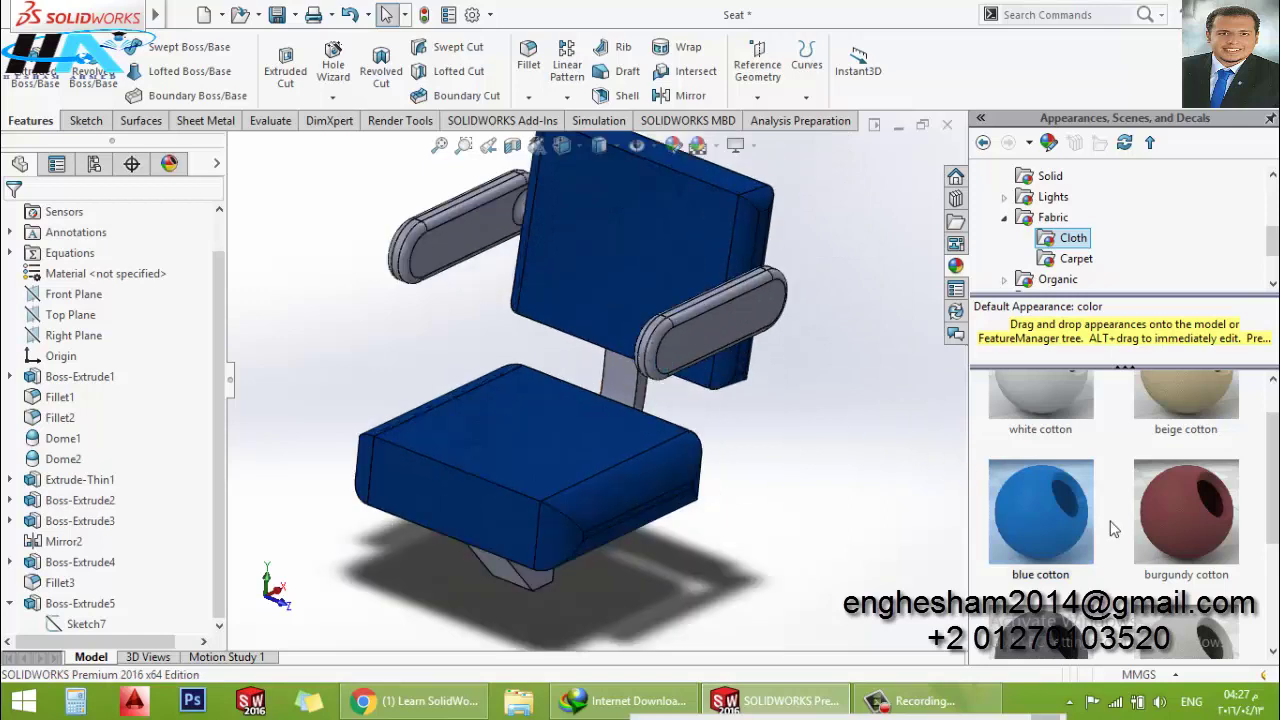
{"action": "left_click_drag", "start_coordinate": [1072, 528], "coordinate": [695, 328]}
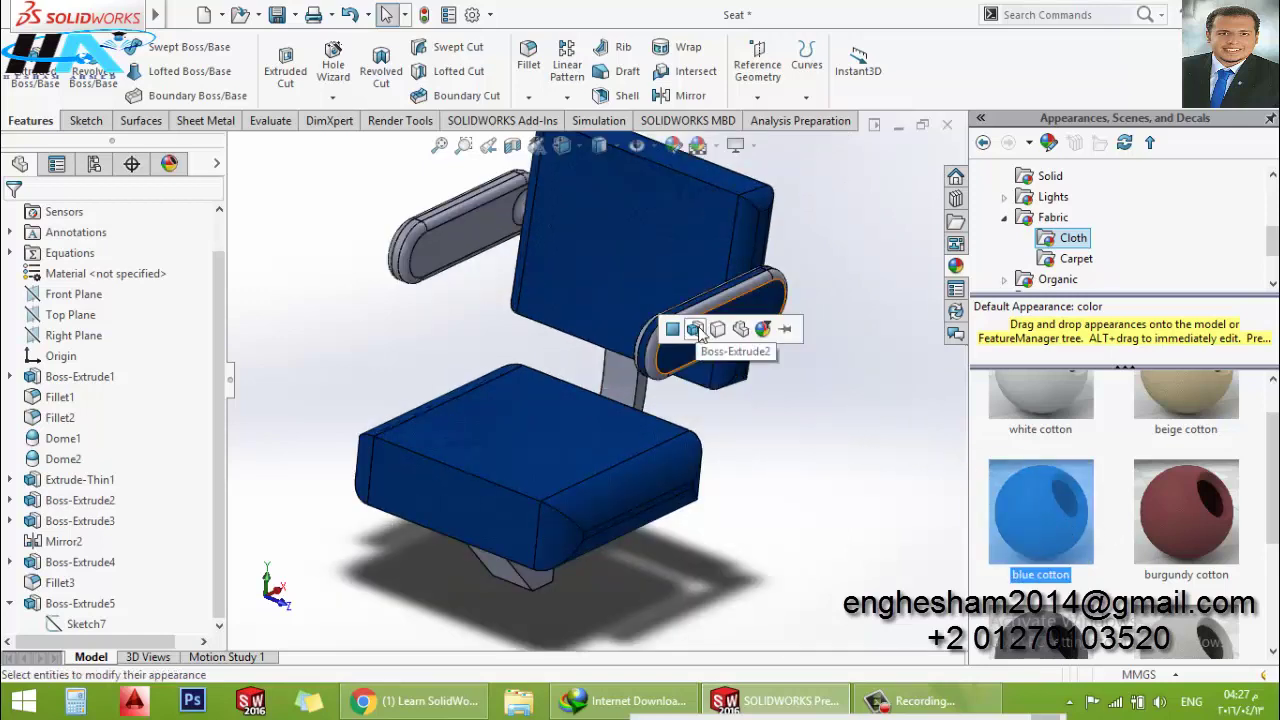
{"action": "left_click", "coordinate": [695, 329]}
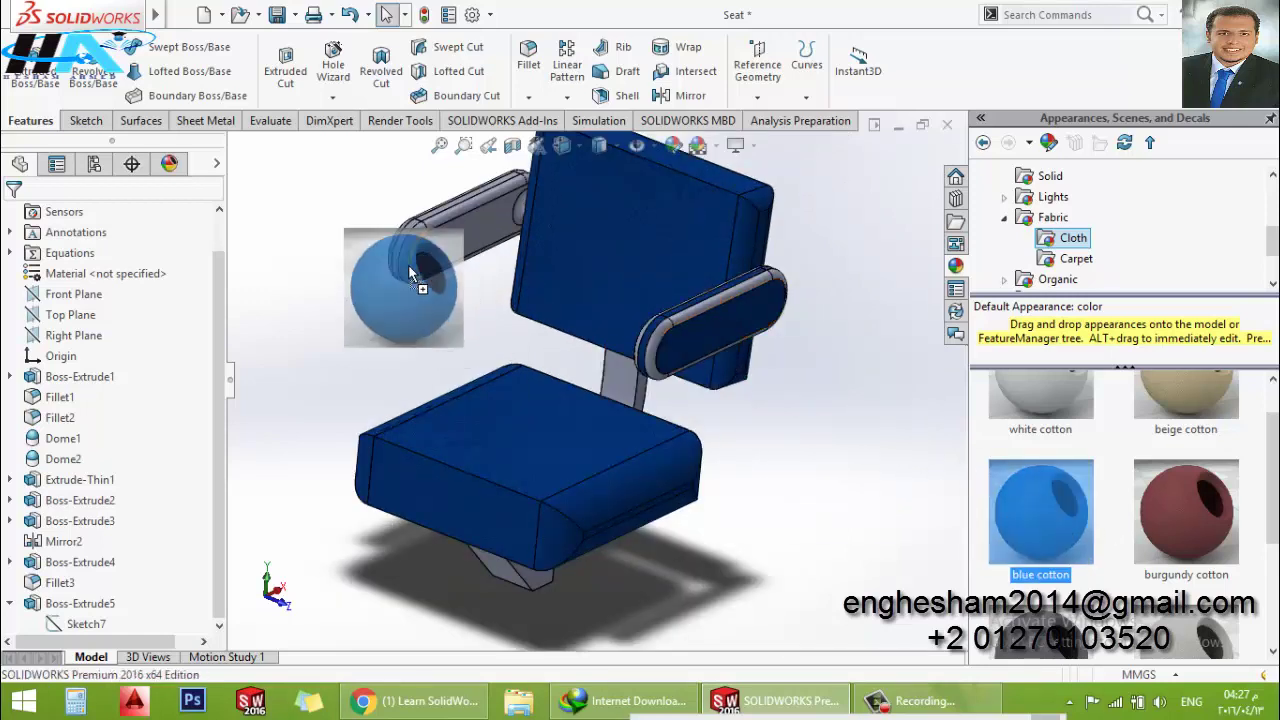
{"action": "left_click_drag", "start_coordinate": [1038, 503], "coordinate": [445, 247]}
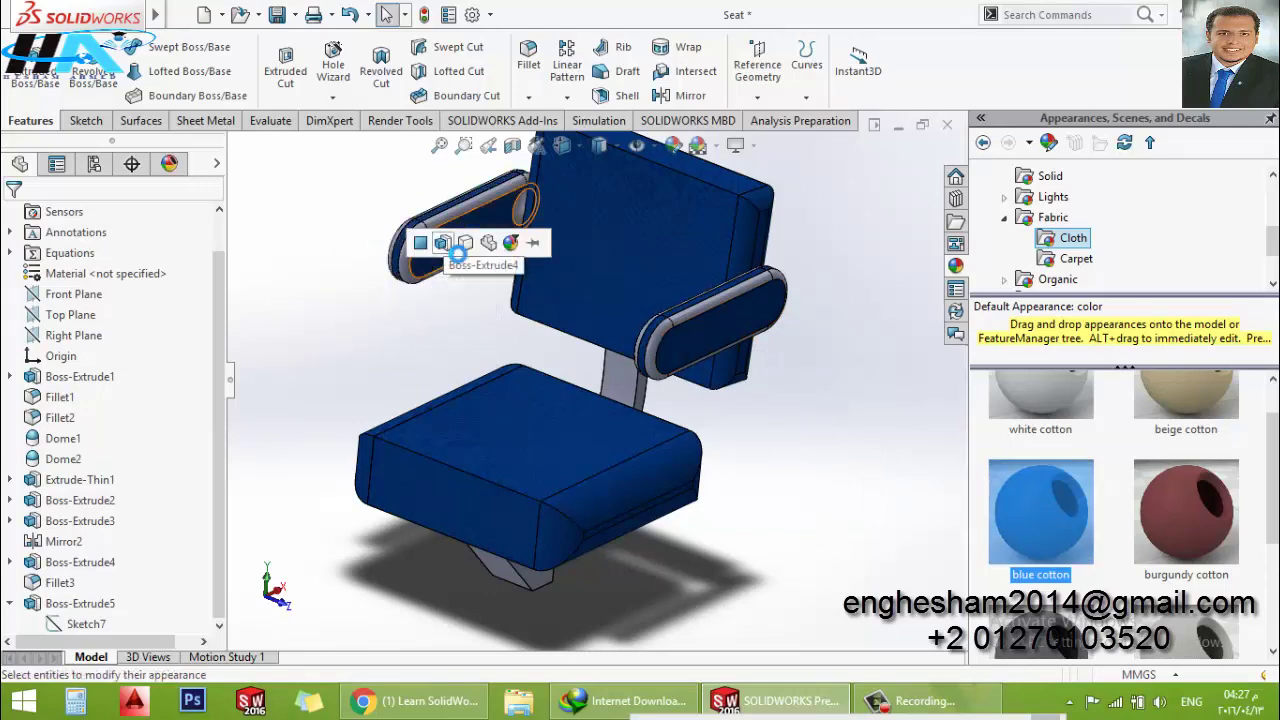
{"action": "left_click", "coordinate": [445, 247]}
Orbit the chair to check the blue colouring and close the appearances pane
{"action": "middle_click_drag", "start_coordinate": [480, 350], "coordinate": [530, 363]}
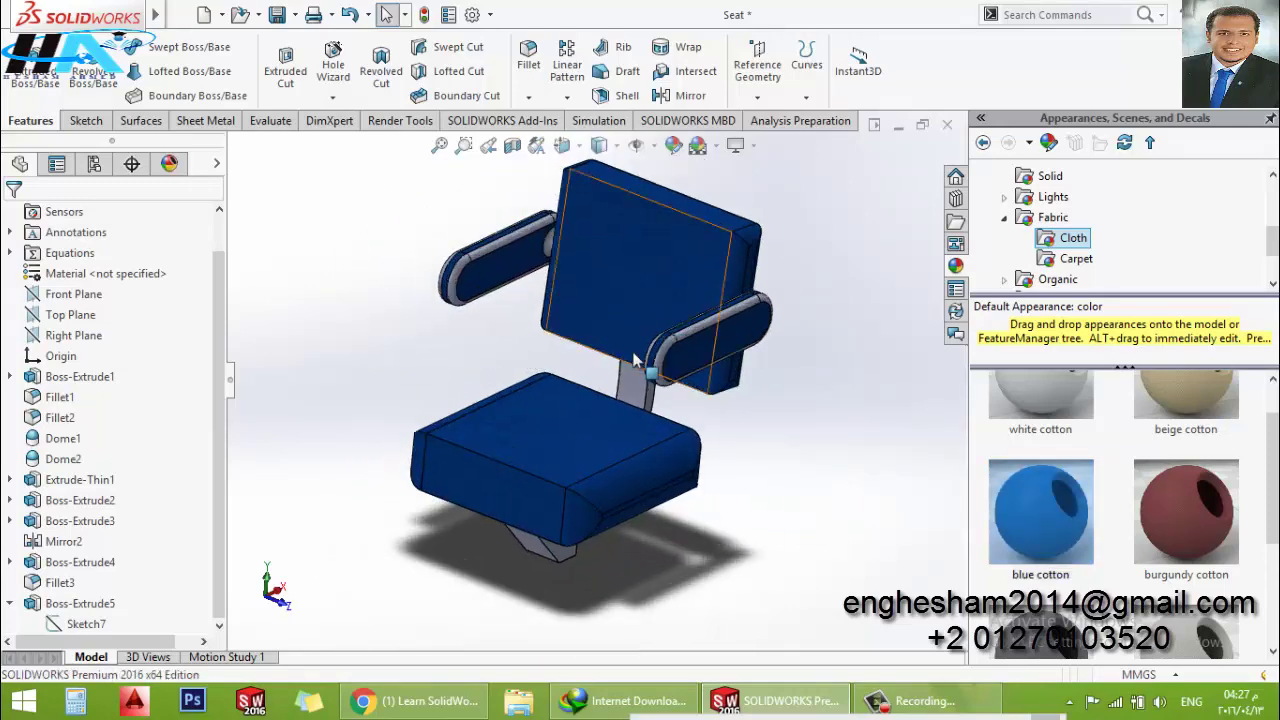
{"action": "mouse_move", "coordinate": [500, 423]}
{"action": "middle_mouse_down"}
{"action": "mouse_move", "coordinate": [453, 364]}
{"action": "mouse_move", "coordinate": [491, 381]}
{"action": "middle_mouse_up"}
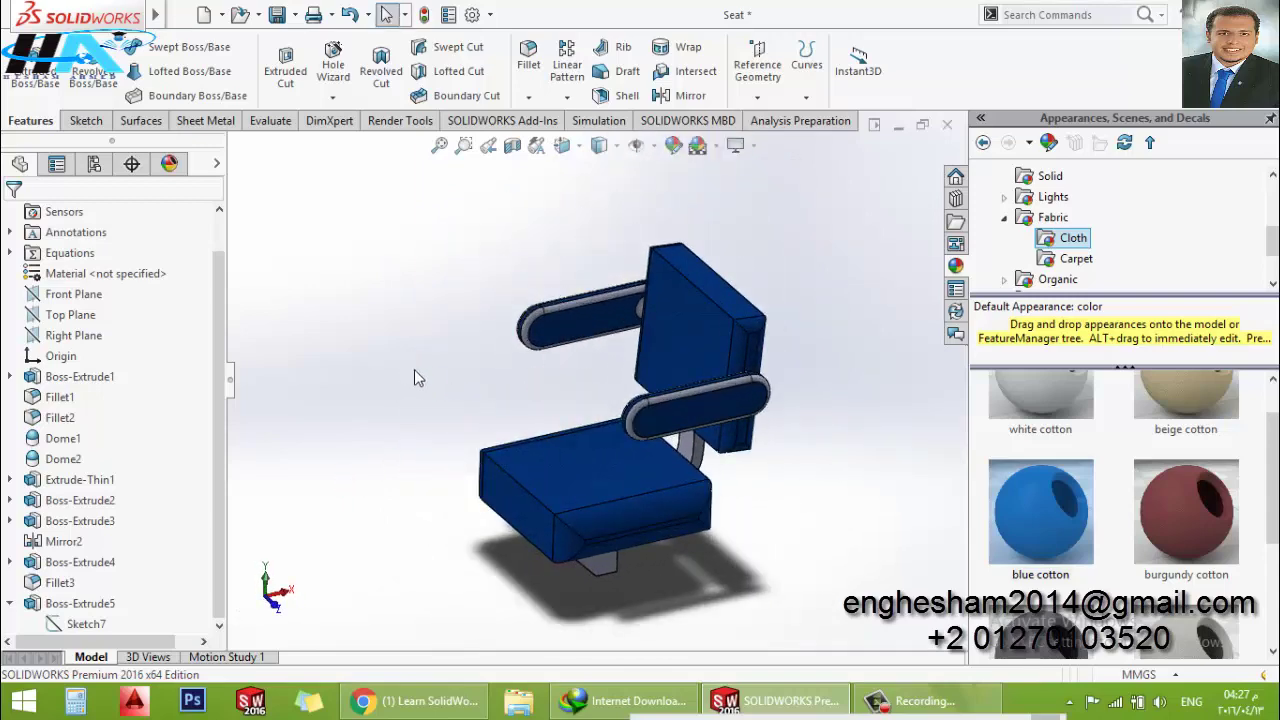
{"action": "middle_click_drag", "start_coordinate": [741, 399], "coordinate": [401, 366]}
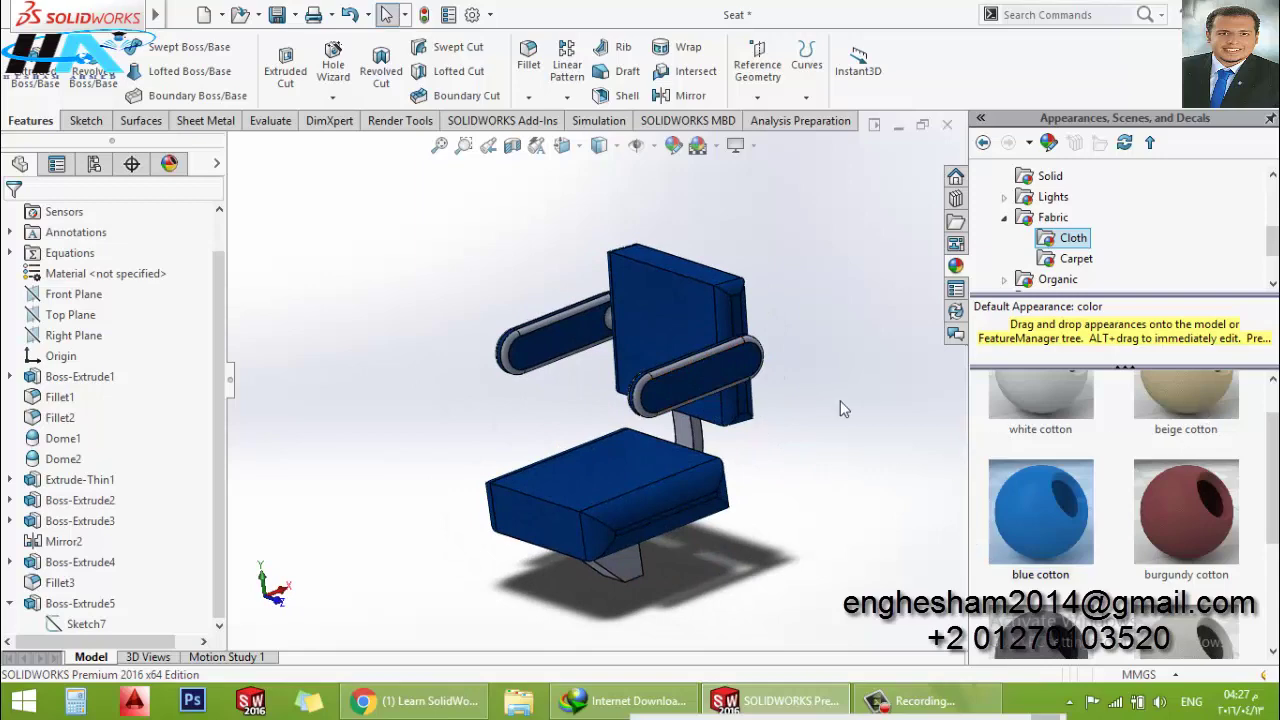
{"action": "left_click", "coordinate": [1270, 120]}
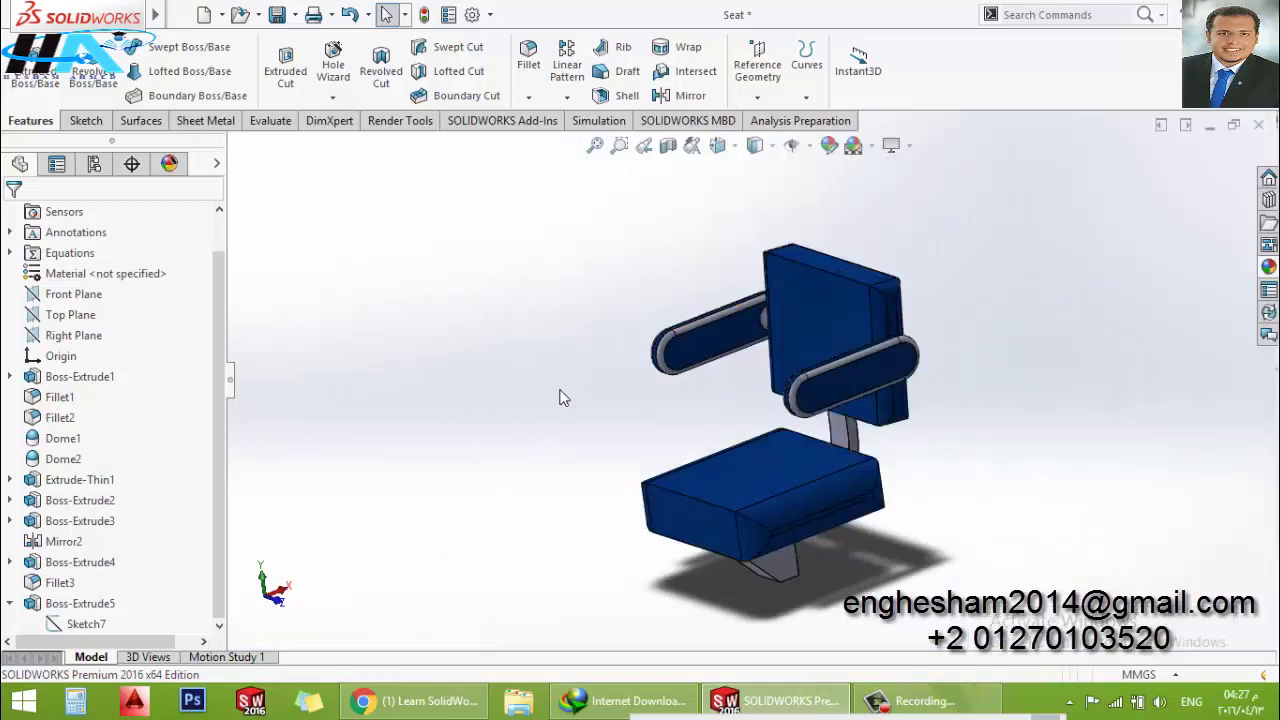
{"action": "key", "text": "space"}
View the blue chair isometrically up close, then switch to the SolidWorks course Facebook page
{"action": "left_click", "coordinate": [417, 385]}
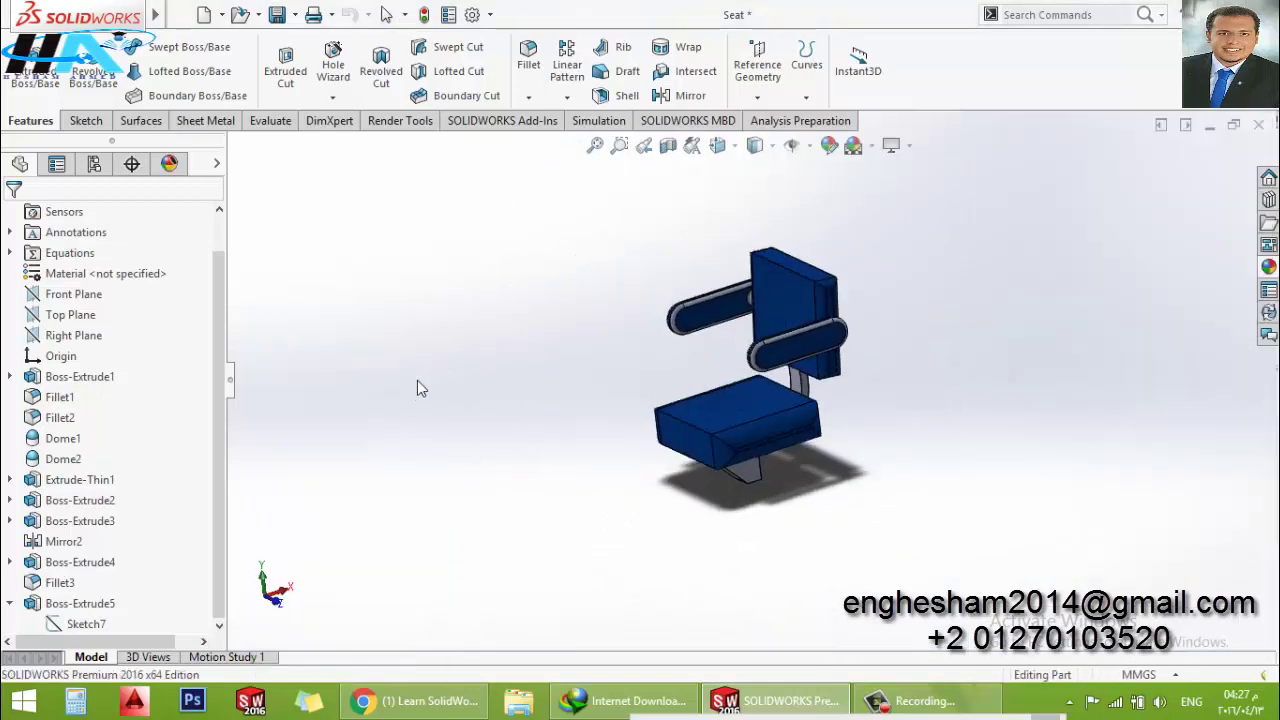
{"action": "middle_click_drag", "start_coordinate": [580, 380], "coordinate": [616, 331]}
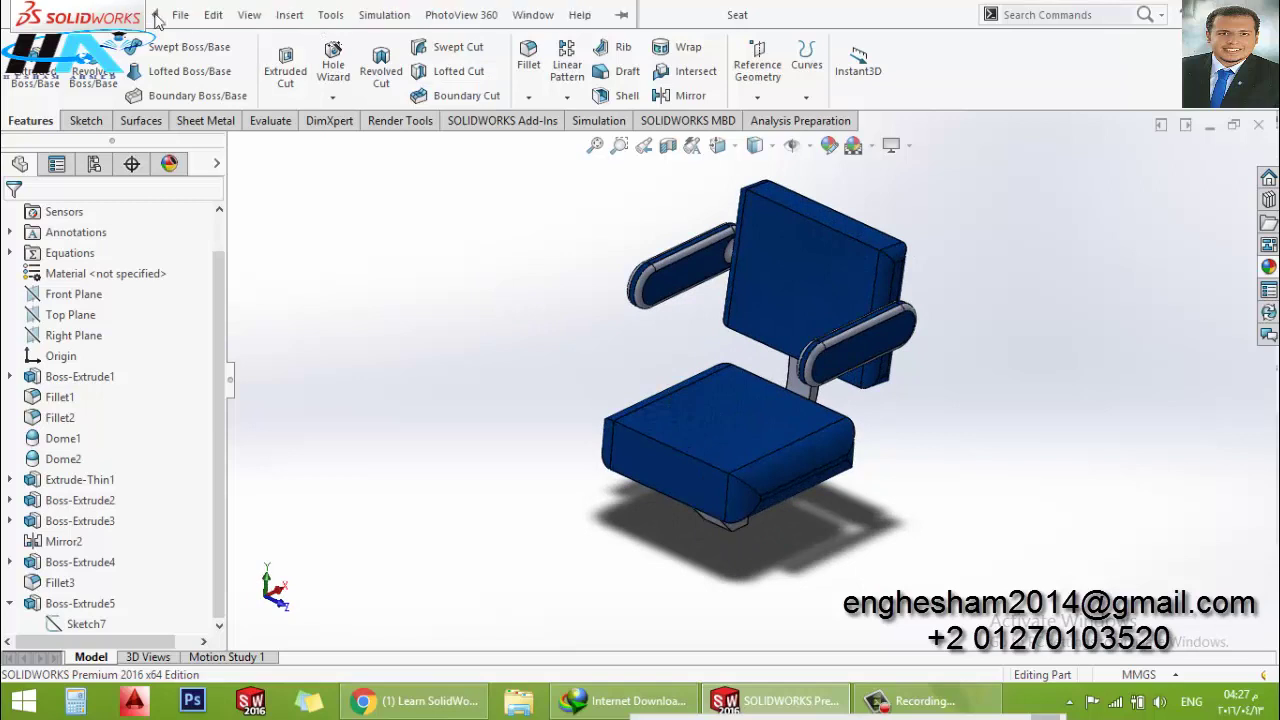
{"action": "left_click", "coordinate": [180, 14]}
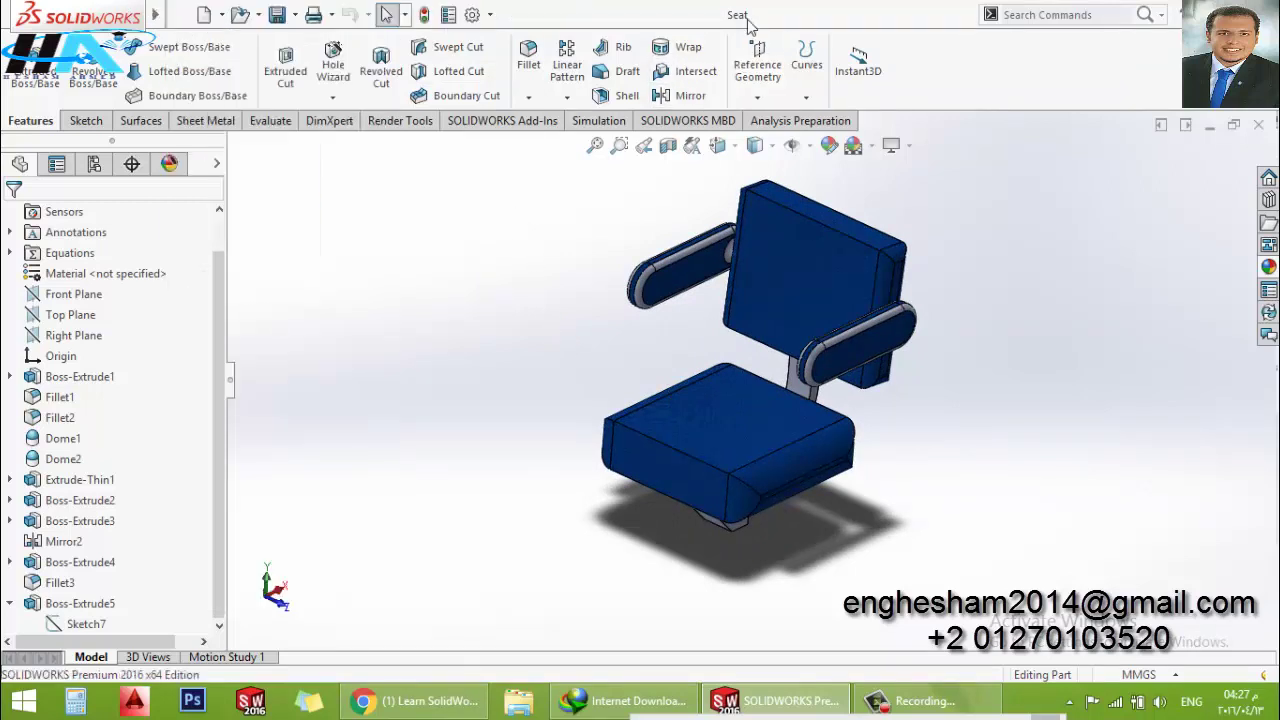
{"action": "scroll", "coordinate": [617, 349], "scroll_direction": "down", "scroll_amount": 2}
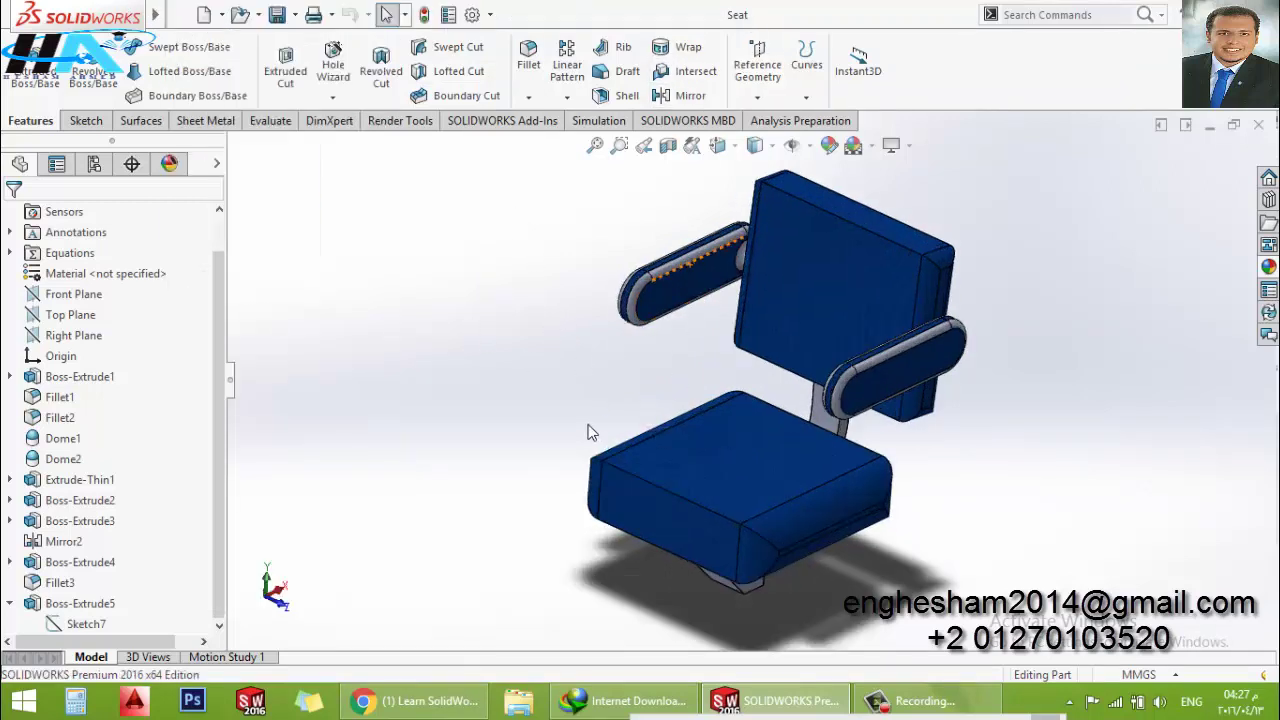
{"action": "scroll", "coordinate": [636, 300], "scroll_direction": "down", "scroll_amount": 2}
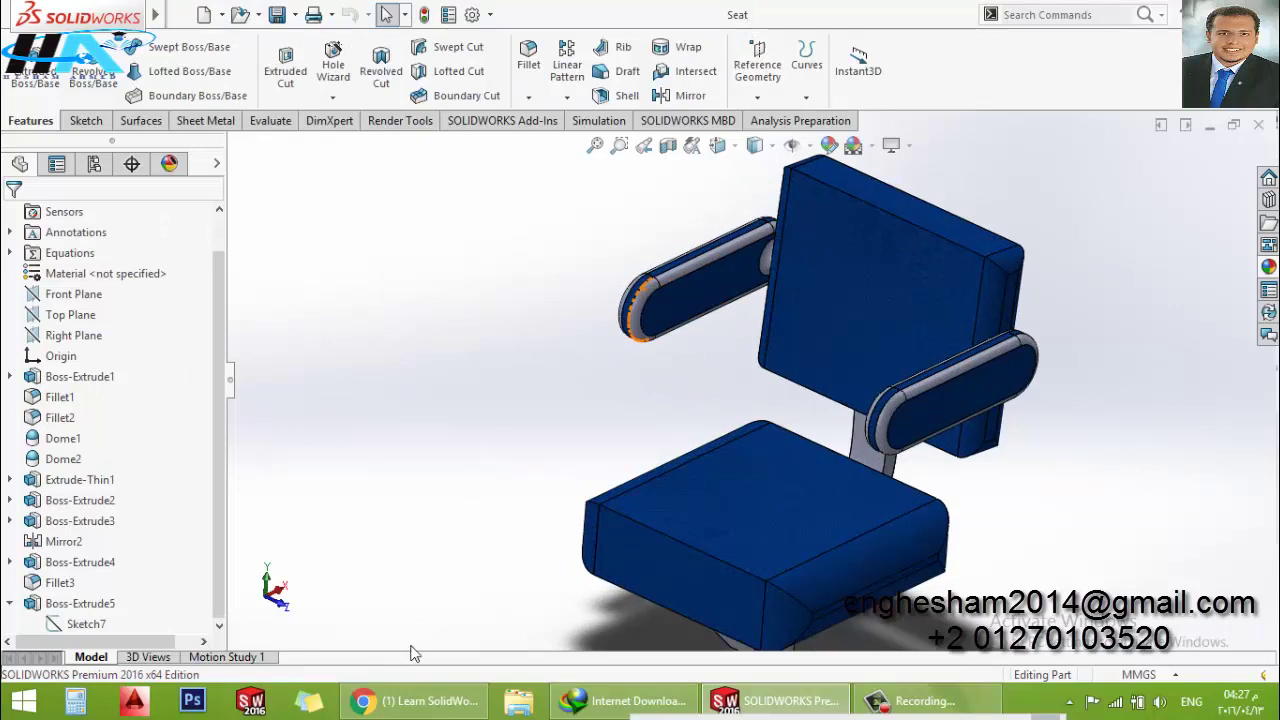
{"action": "left_click", "coordinate": [410, 699]}
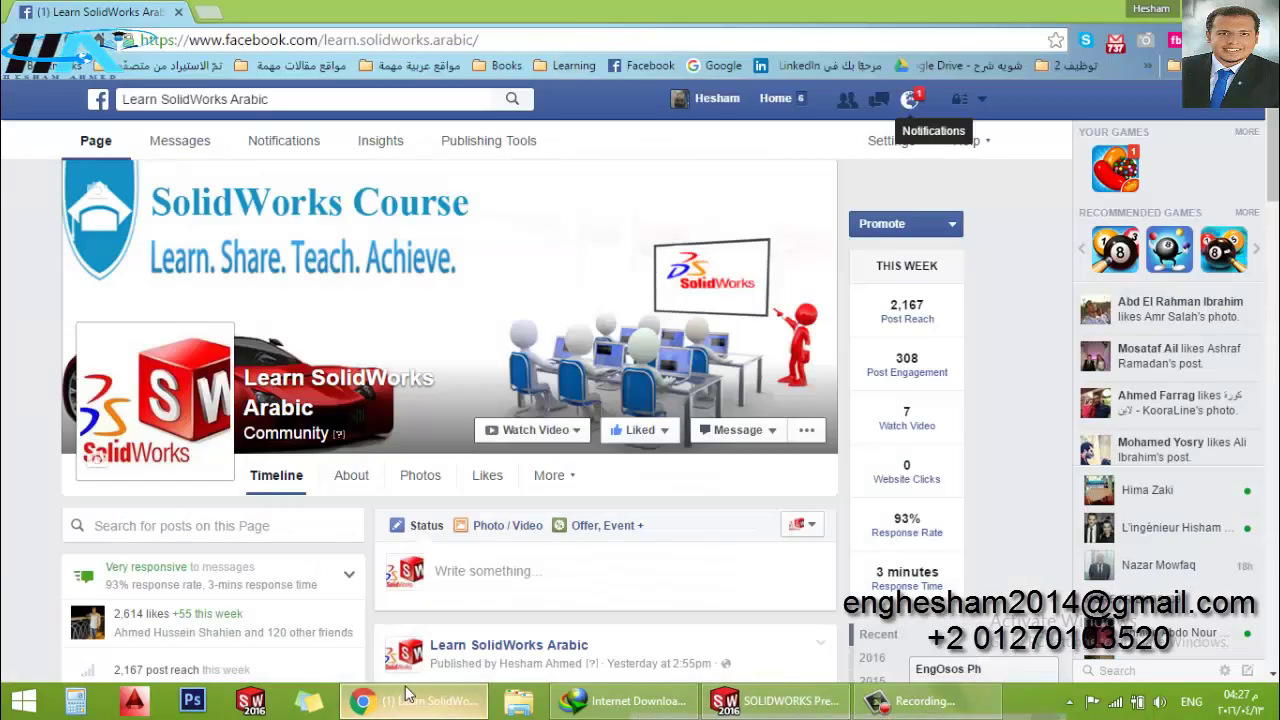